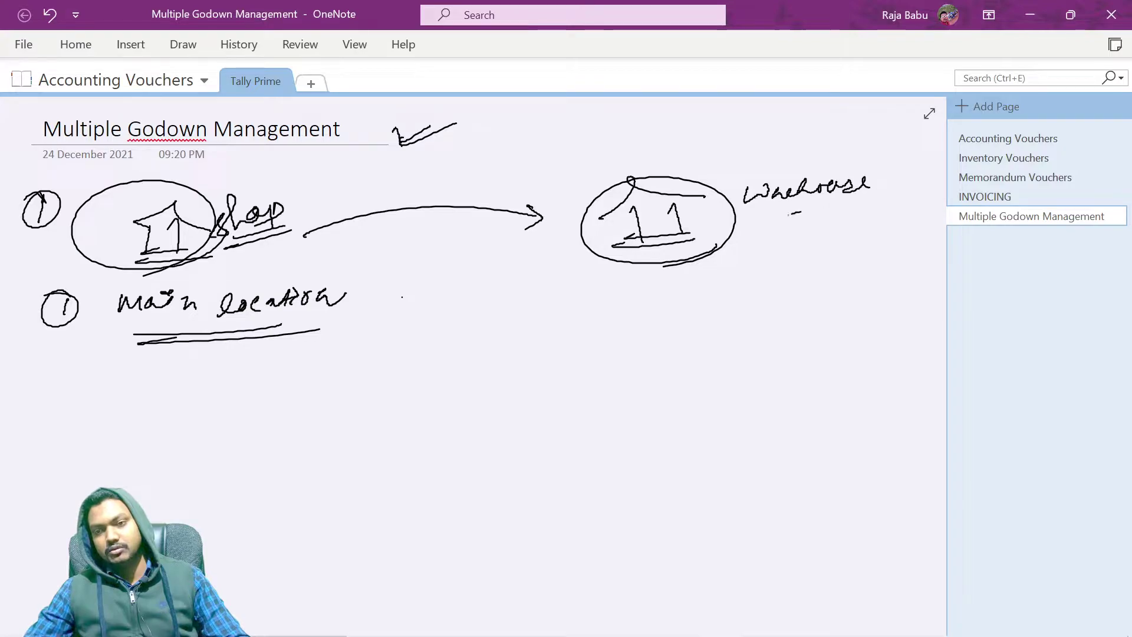
# - Handwrite "Godown" beneath the warehouse sketch and add a circled handwritten note next to it
pyautogui.moveTo(576, 298); pyautogui.dragTo(569, 331)
pyautogui.moveTo(591, 316)
pyautogui.mouseDown()
pyautogui.moveTo(659, 321)
pyautogui.moveTo(695, 306)
pyautogui.mouseUp()
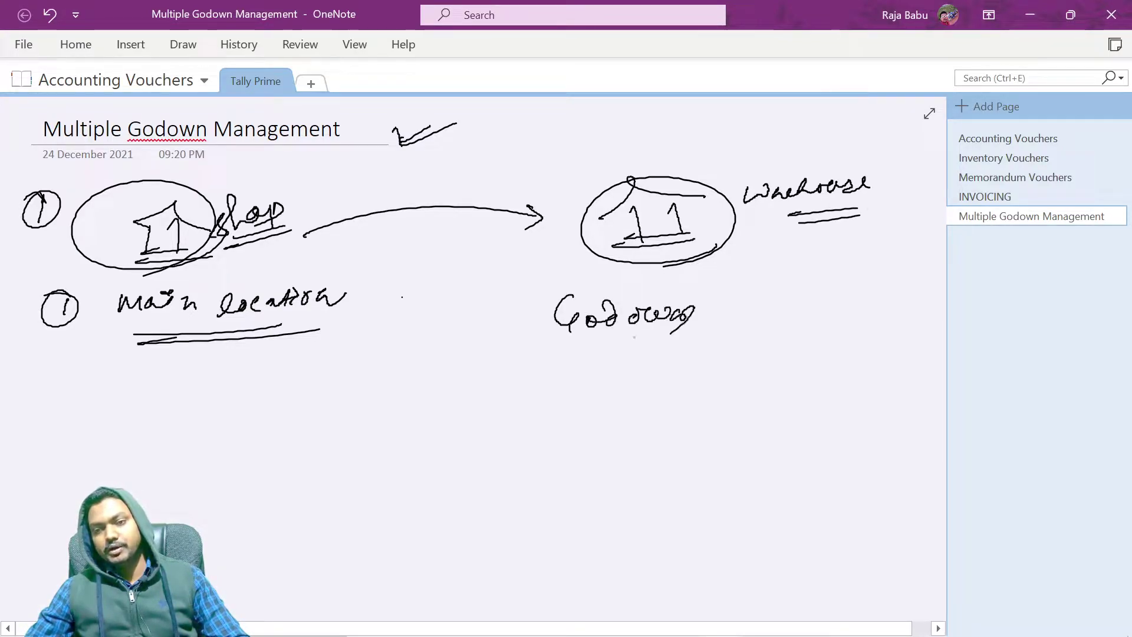
pyautogui.click(766, 268)
pyautogui.moveTo(762, 268)
pyautogui.mouseDown()
pyautogui.moveTo(776, 284)
pyautogui.moveTo(817, 265)
pyautogui.moveTo(876, 268)
pyautogui.moveTo(894, 283)
pyautogui.mouseUp()
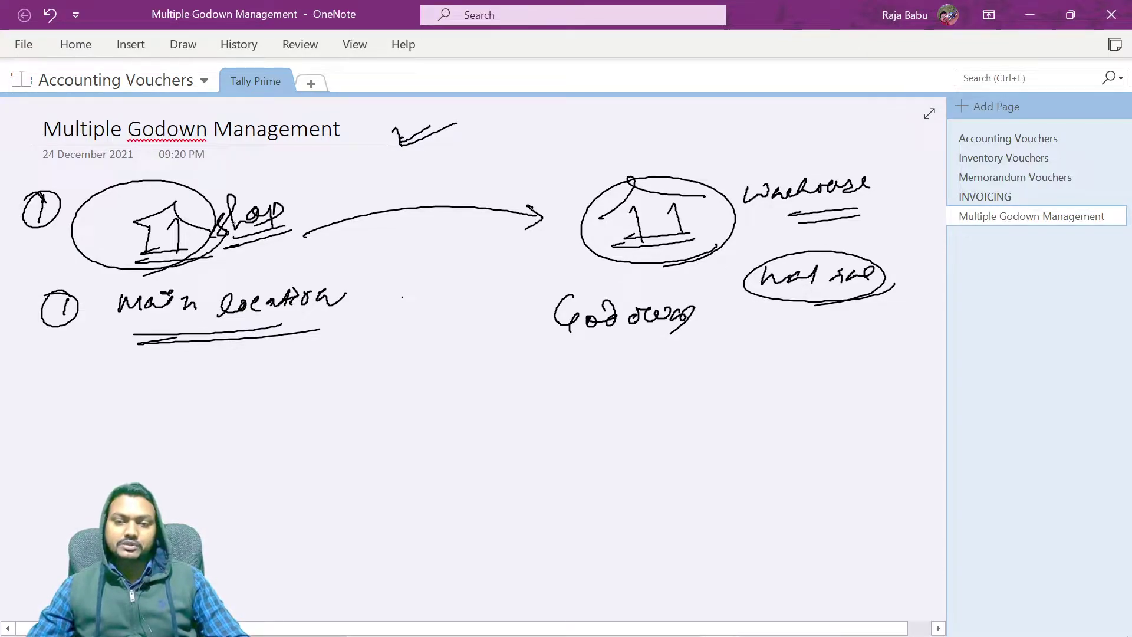
# - Handwrite "2nd shop" above the warehouse sketch and underline it twice
pyautogui.moveTo(565, 131)
pyautogui.mouseDown()
pyautogui.moveTo(587, 141)
pyautogui.moveTo(633, 115)
pyautogui.moveTo(684, 134)
pyautogui.mouseUp()
pyautogui.moveTo(578, 160); pyautogui.dragTo(669, 154)
pyautogui.moveTo(586, 168); pyautogui.dragTo(672, 159)
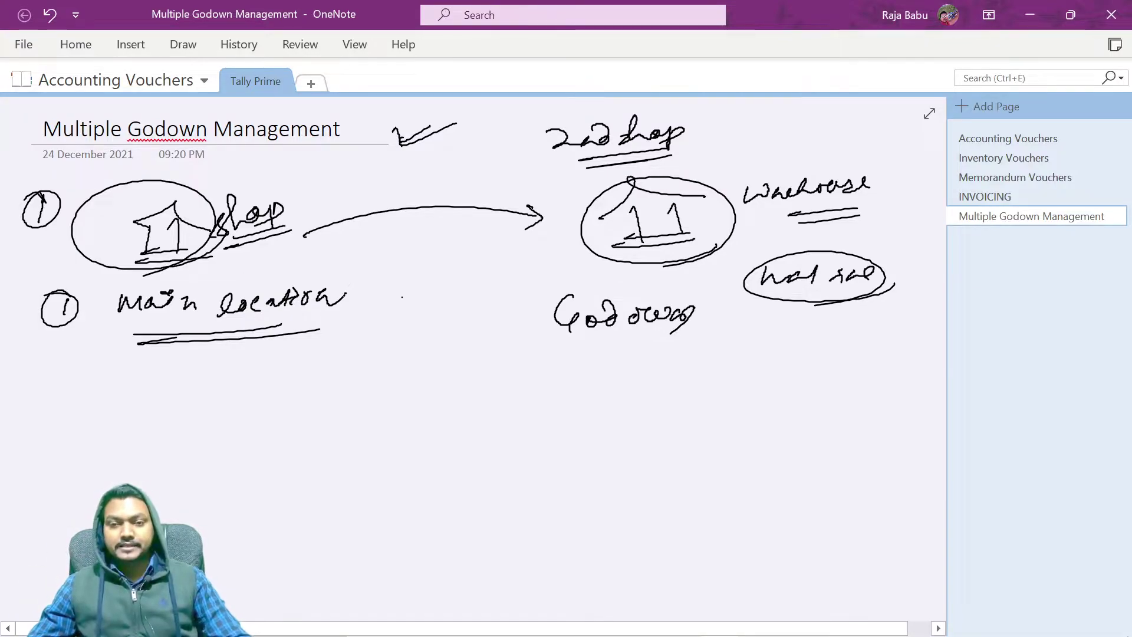
# - Connect Main location and Godown with a drawn bracket labelled "Two different location", and circle the word Godown
pyautogui.moveTo(213, 348)
pyautogui.mouseDown()
pyautogui.moveTo(206, 371)
pyautogui.moveTo(410, 416)
pyautogui.moveTo(588, 341)
pyautogui.mouseUp()
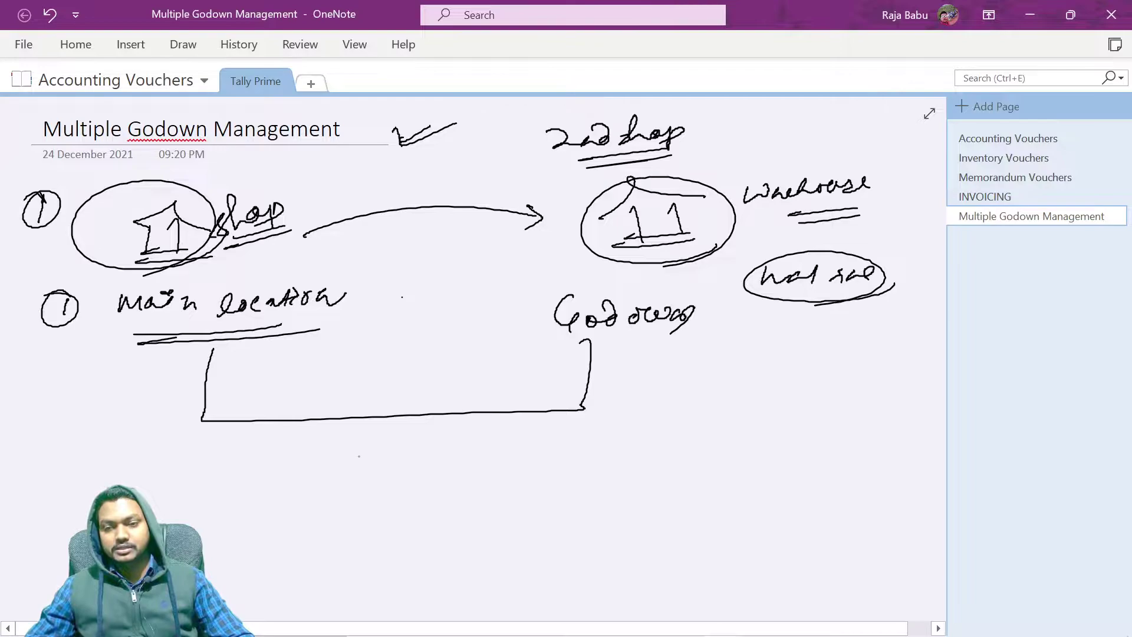
pyautogui.moveTo(349, 458); pyautogui.dragTo(386, 450)
pyautogui.moveTo(371, 453)
pyautogui.mouseDown()
pyautogui.moveTo(364, 483)
pyautogui.moveTo(524, 437)
pyautogui.moveTo(539, 457)
pyautogui.moveTo(591, 471)
pyautogui.mouseUp()
pyautogui.moveTo(626, 431)
pyautogui.mouseDown()
pyautogui.moveTo(667, 452)
pyautogui.moveTo(707, 454)
pyautogui.moveTo(720, 432)
pyautogui.mouseUp()
pyautogui.moveTo(718, 436); pyautogui.dragTo(724, 448)
pyautogui.moveTo(620, 482); pyautogui.dragTo(728, 469)
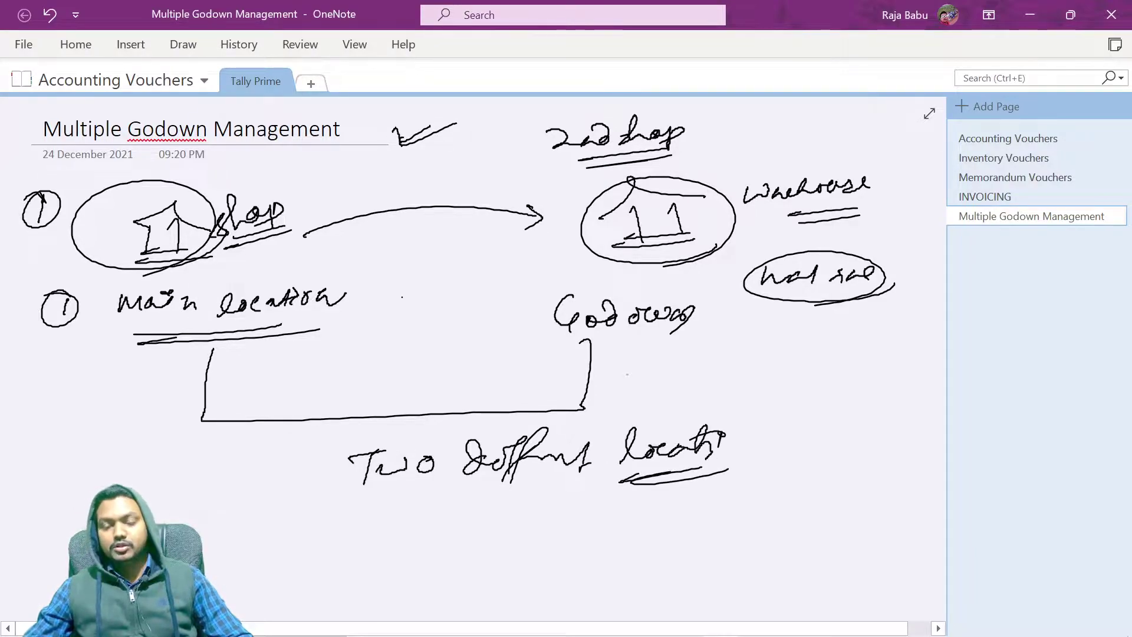
pyautogui.moveTo(639, 291)
pyautogui.mouseDown()
pyautogui.moveTo(557, 284)
pyautogui.moveTo(598, 276)
pyautogui.mouseUp()
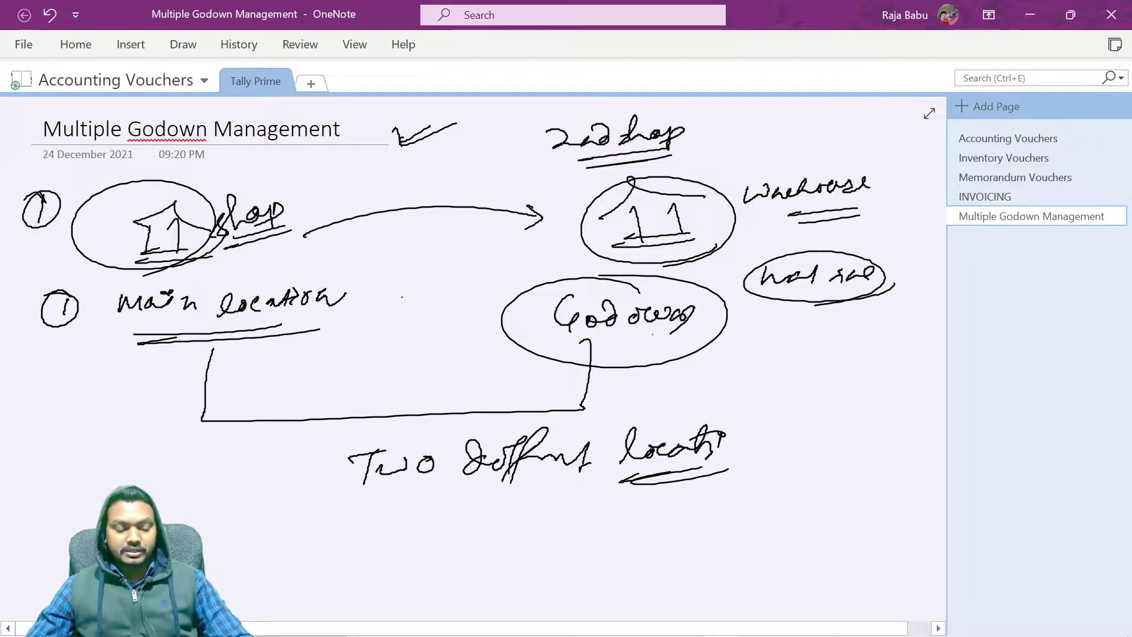
# - Switch to TallyPrime and shut the company Commerce Dept GACR
pyautogui.hotkey('alt', 'Tab')
pyautogui.hotkey('alt', 'Tab')
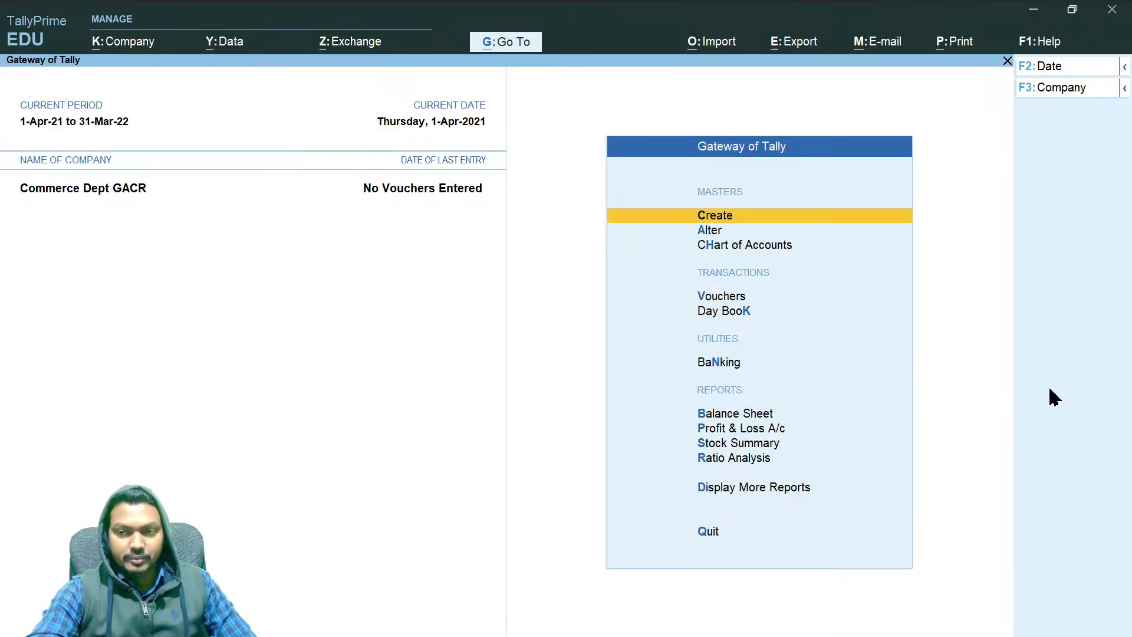
pyautogui.hotkey('alt', 'k')
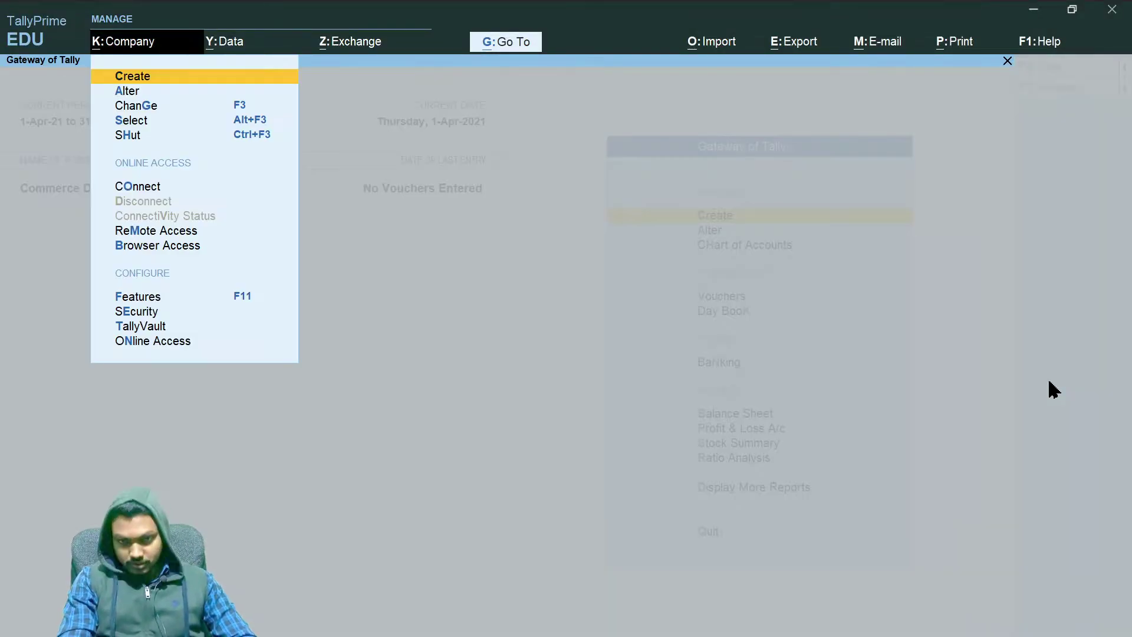
pyautogui.press('Down')
pyautogui.press('Down')
pyautogui.press('Down')
pyautogui.press('Down')
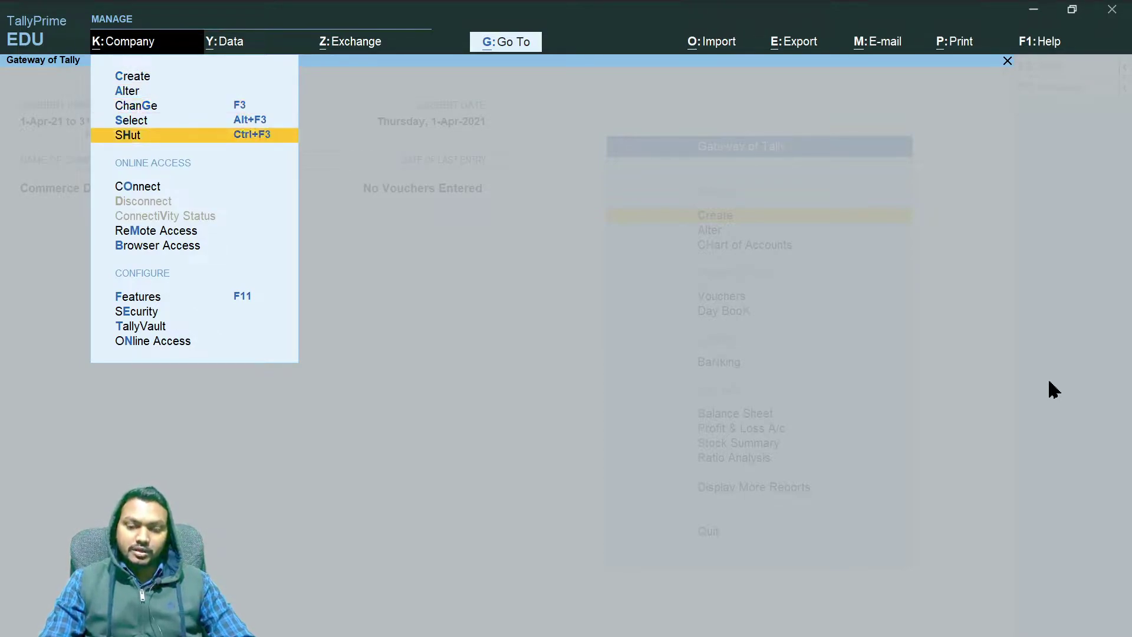
pyautogui.press('Return')
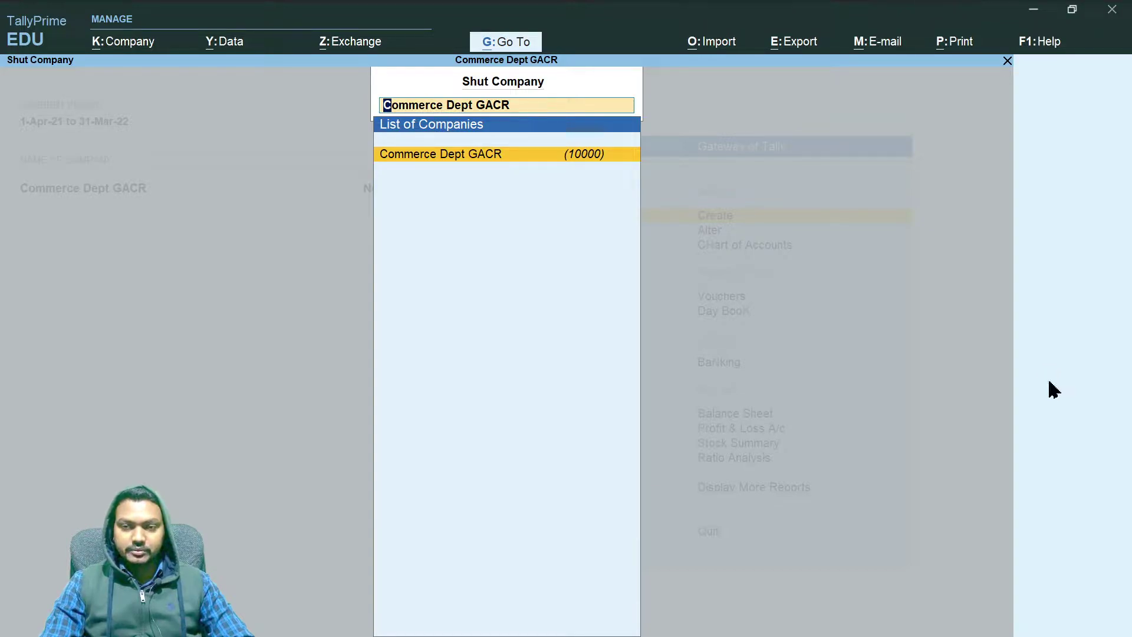
# - Open the company Dhiren Sir Traders
pyautogui.press('Down')
pyautogui.press('Down')
pyautogui.press('Up')
pyautogui.press('Return')
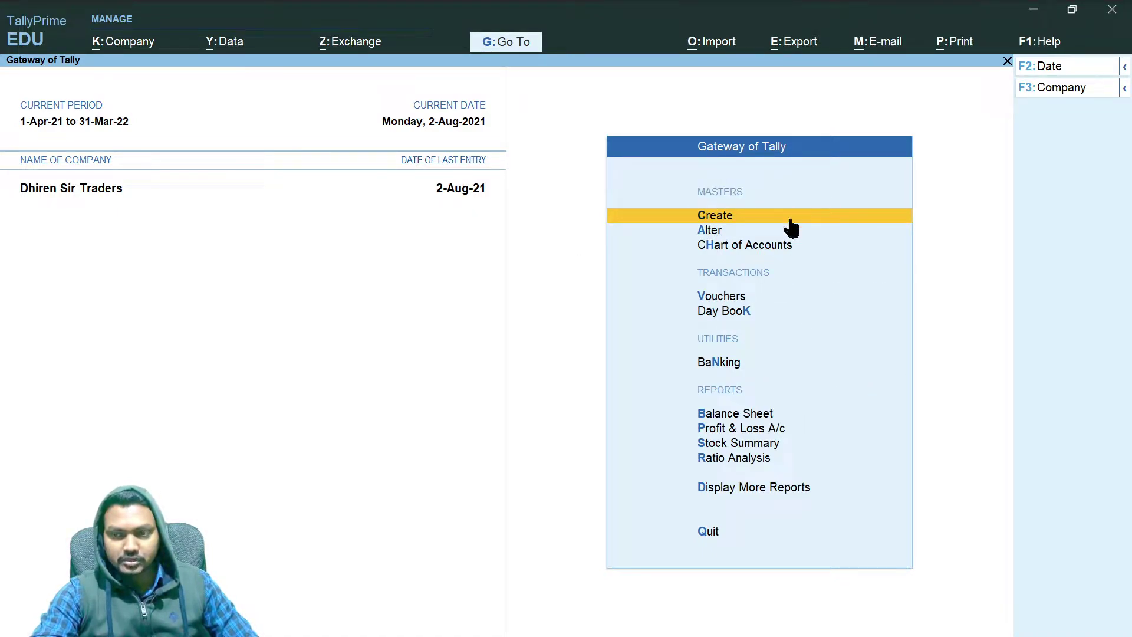
# - Try to create a godown named "SEct- 02 Godown" under Primary
pyautogui.press('a')
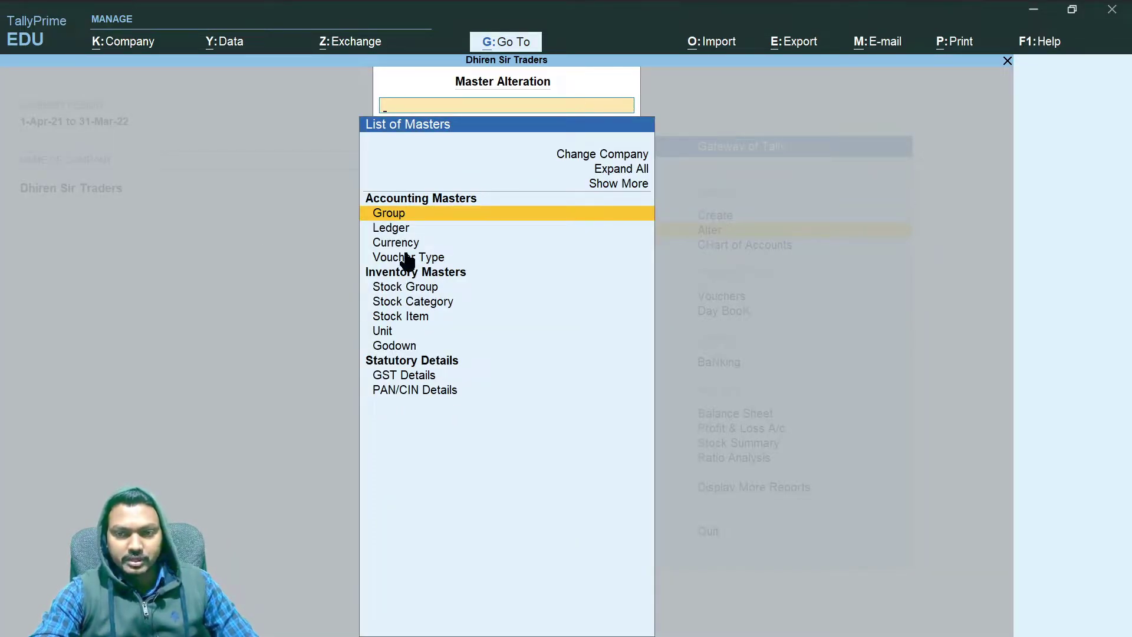
pyautogui.click(496, 354)
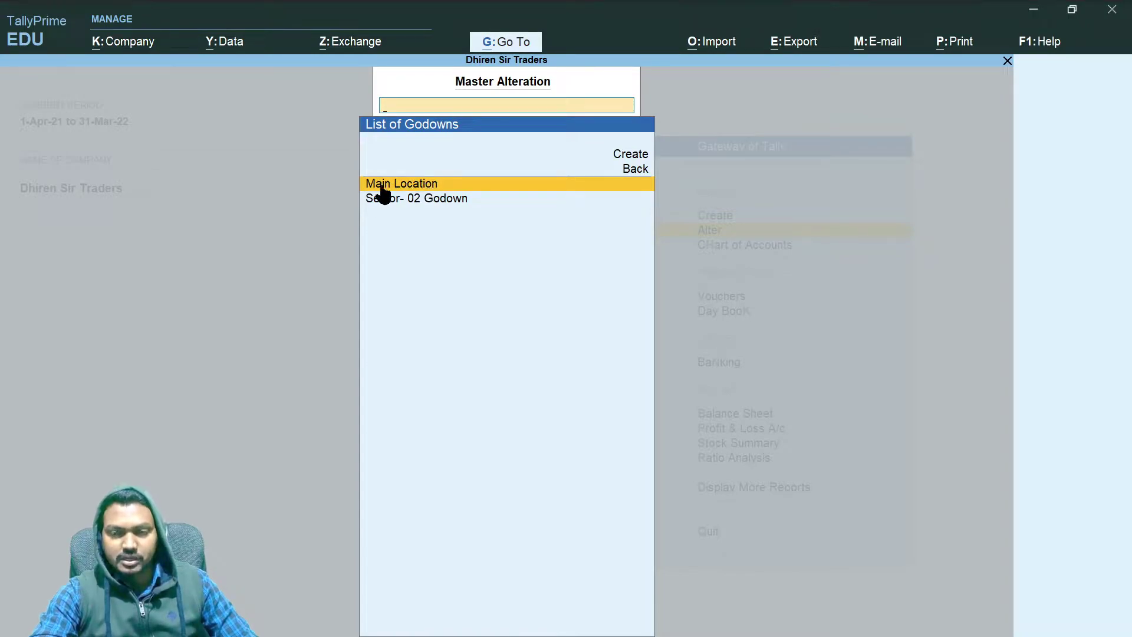
pyautogui.click(636, 155)
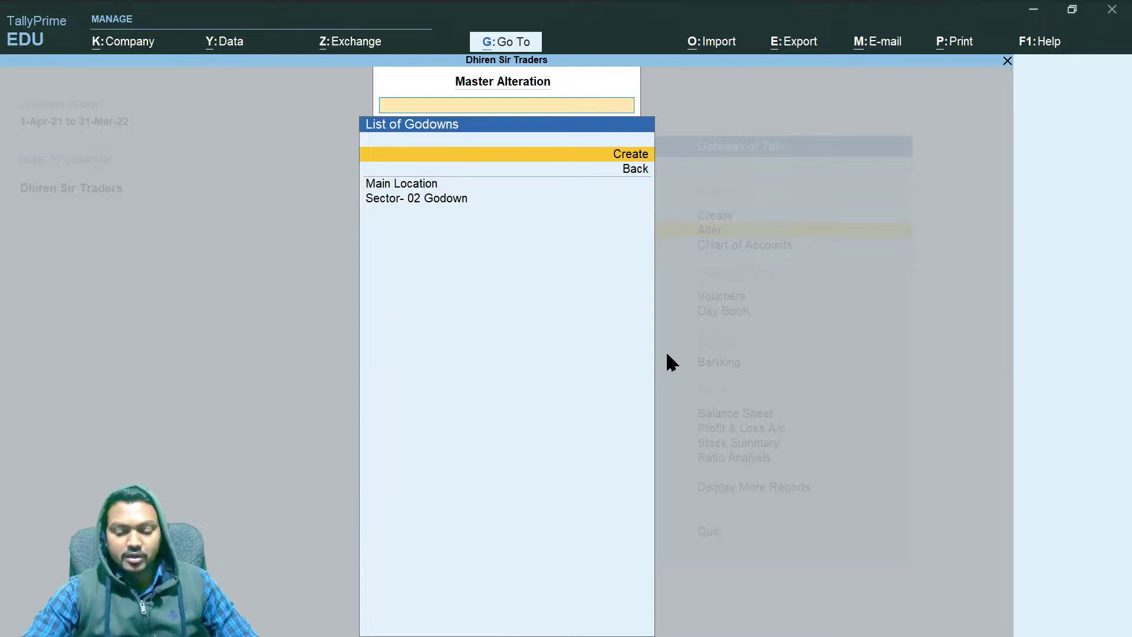
pyautogui.press('Return')
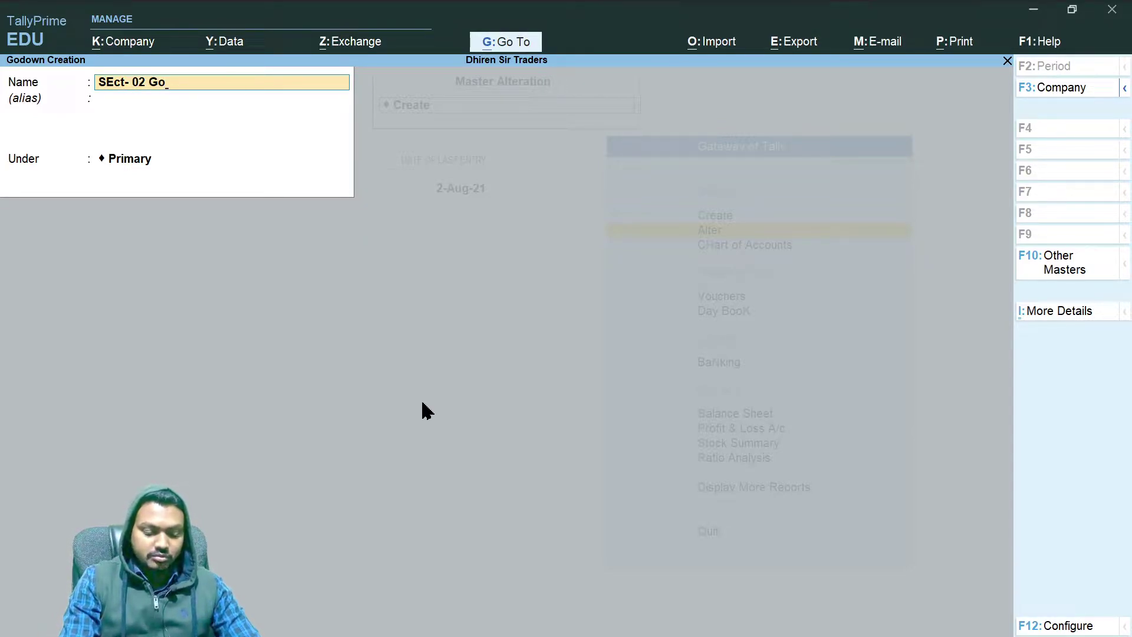
pyautogui.press('Return')
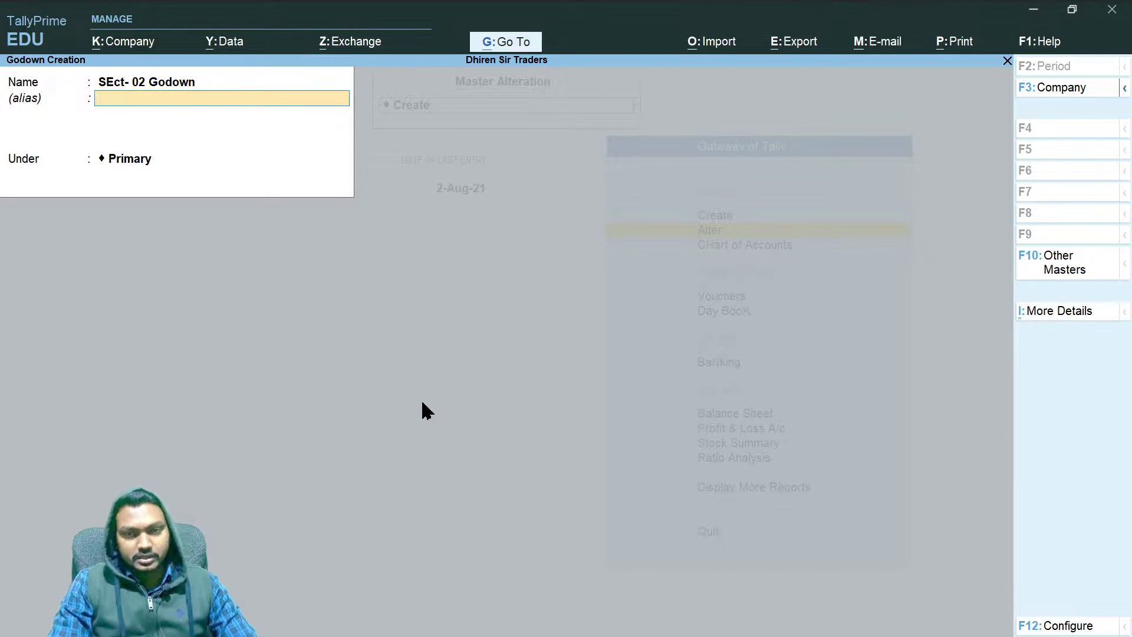
pyautogui.hotkey('ctrl', 'a')
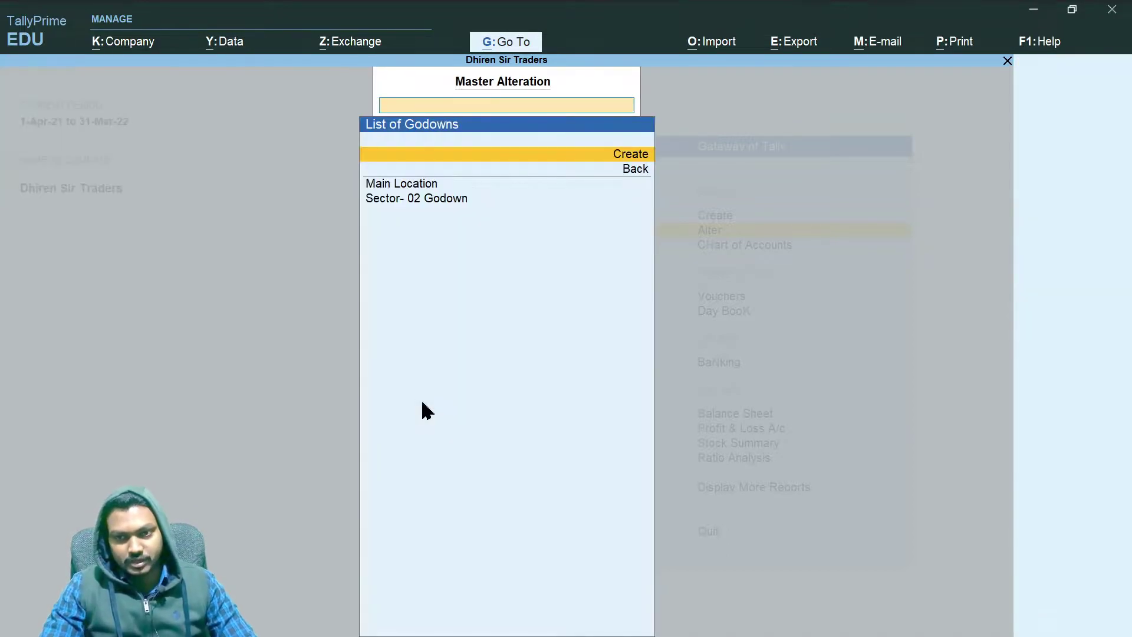
pyautogui.press('Escape')
# - Rename the Main Location godown as "Rourkela Main Location", keep it under Primary and accept the alteration
pyautogui.press('Return')
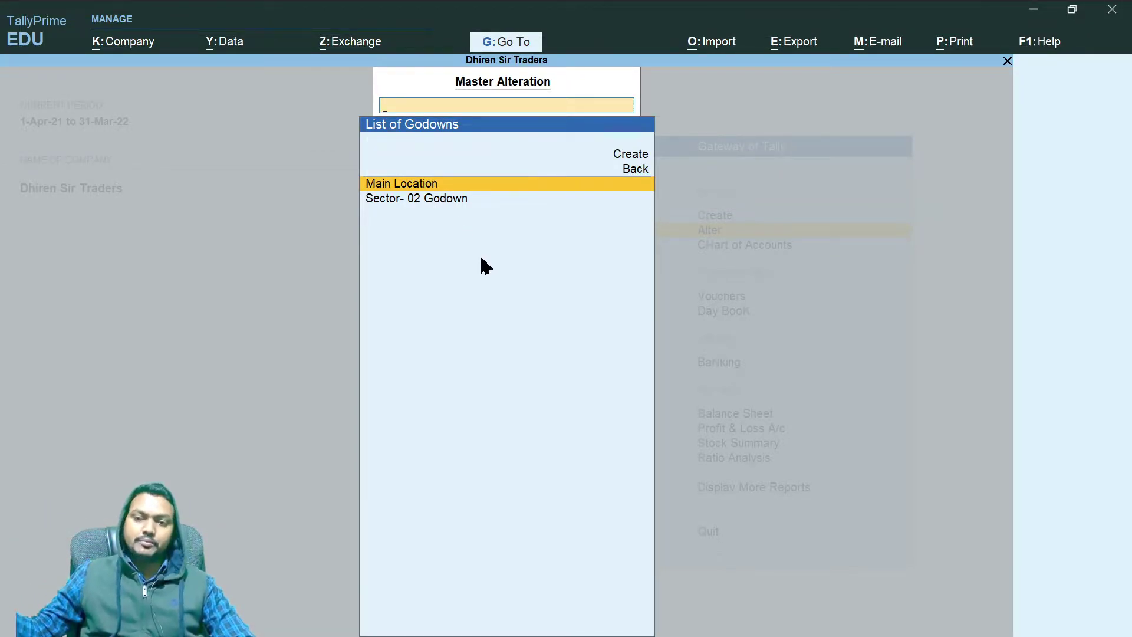
pyautogui.click(413, 187)
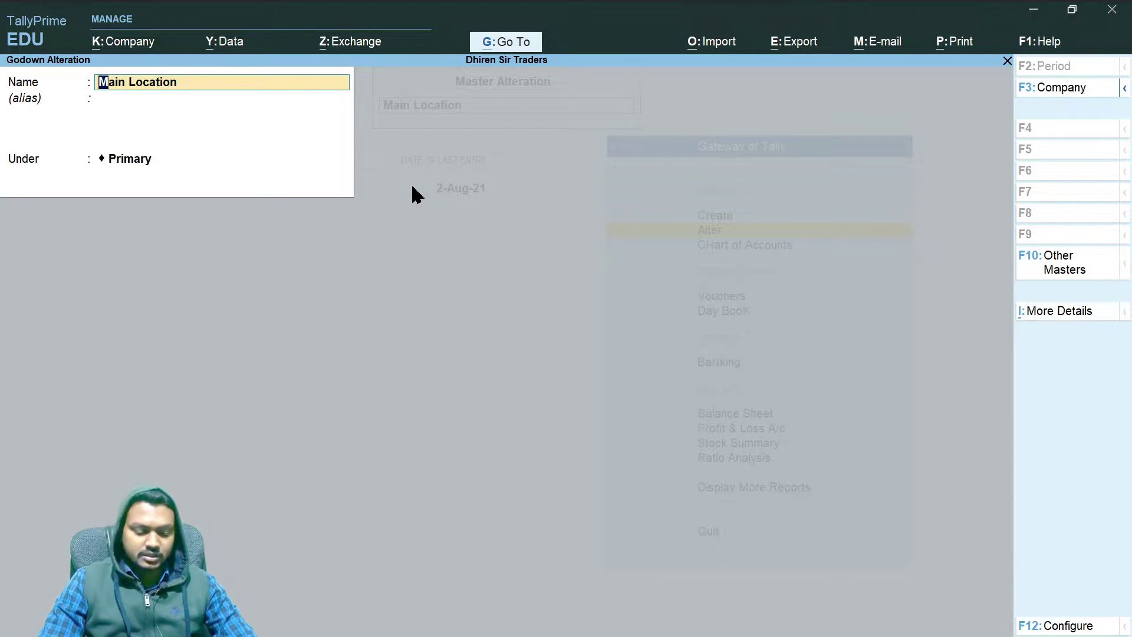
pyautogui.write('R')
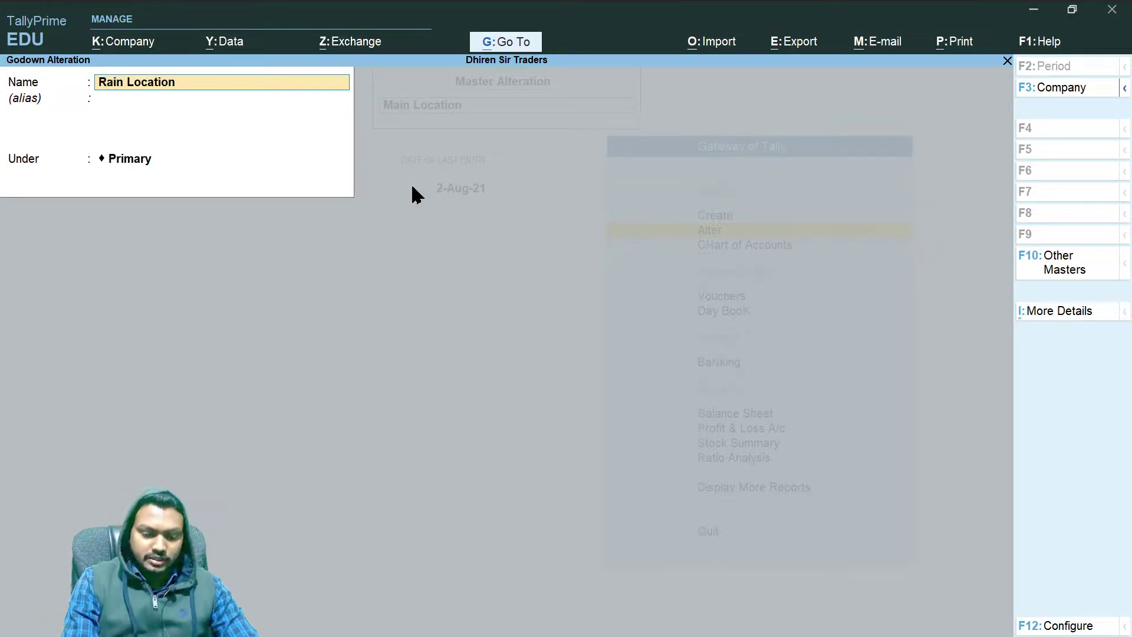
pyautogui.write('ourkela T')
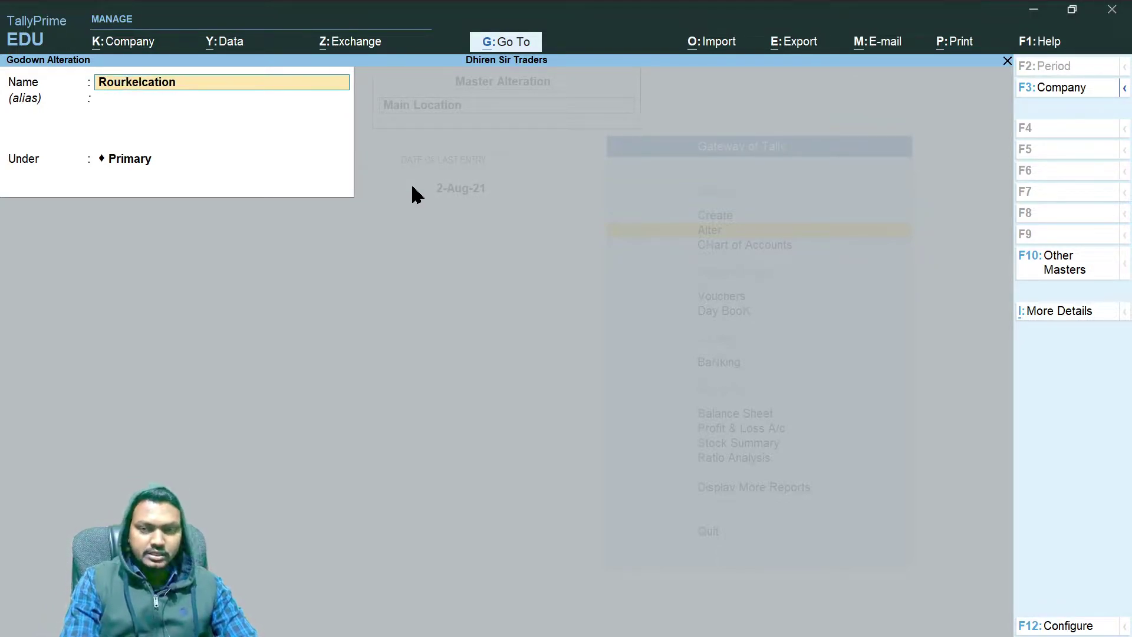
pyautogui.write('Main Lo')
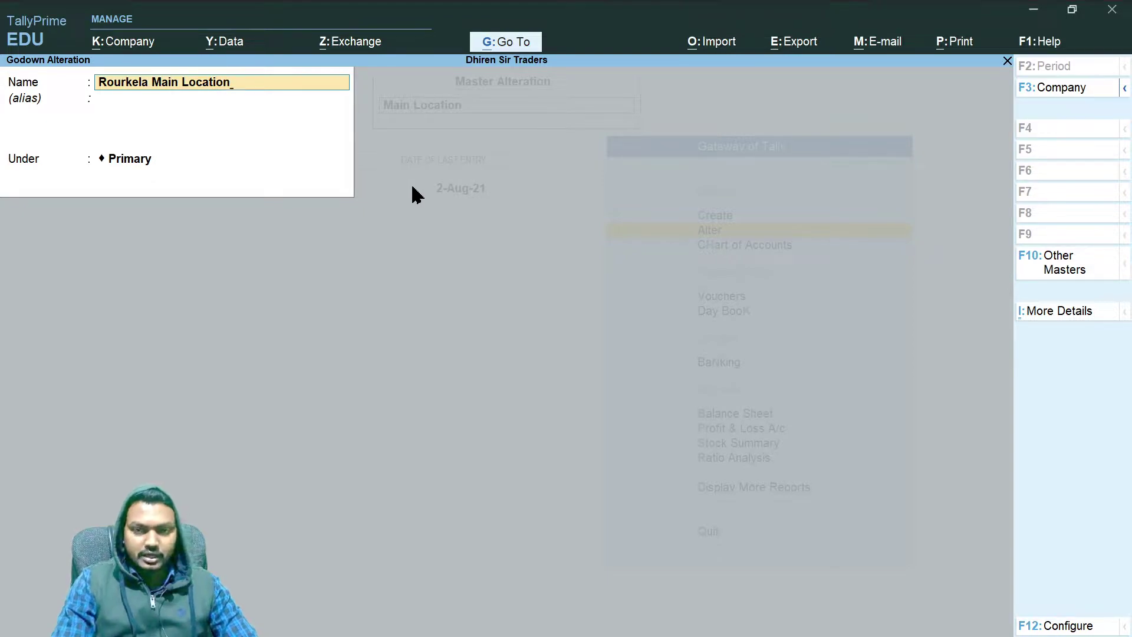
pyautogui.press('Return')
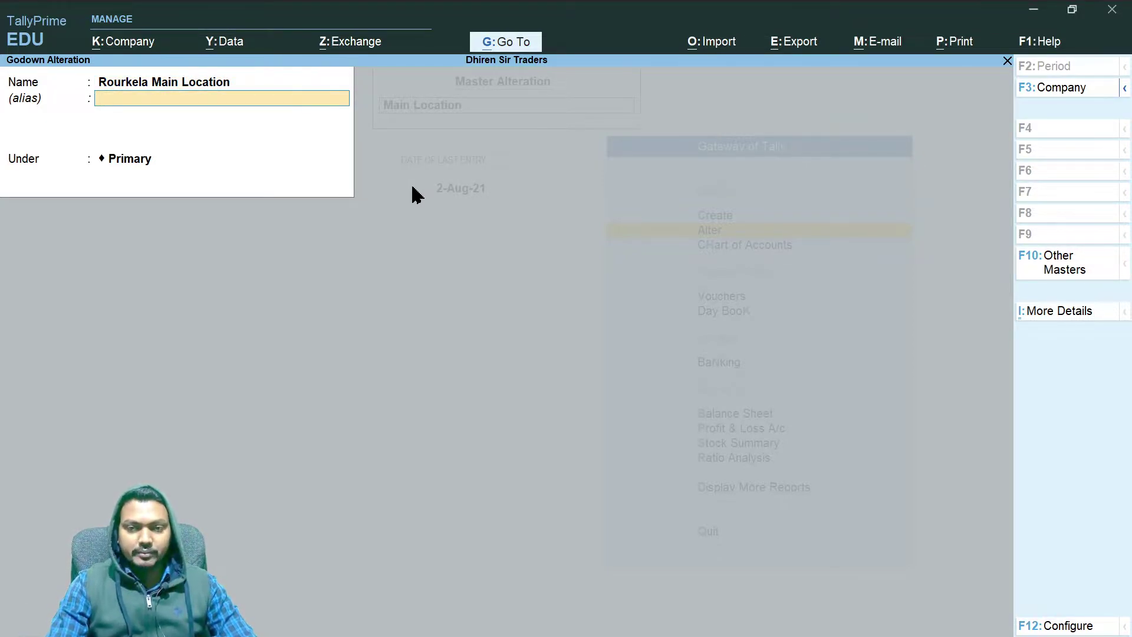
pyautogui.press('Return')
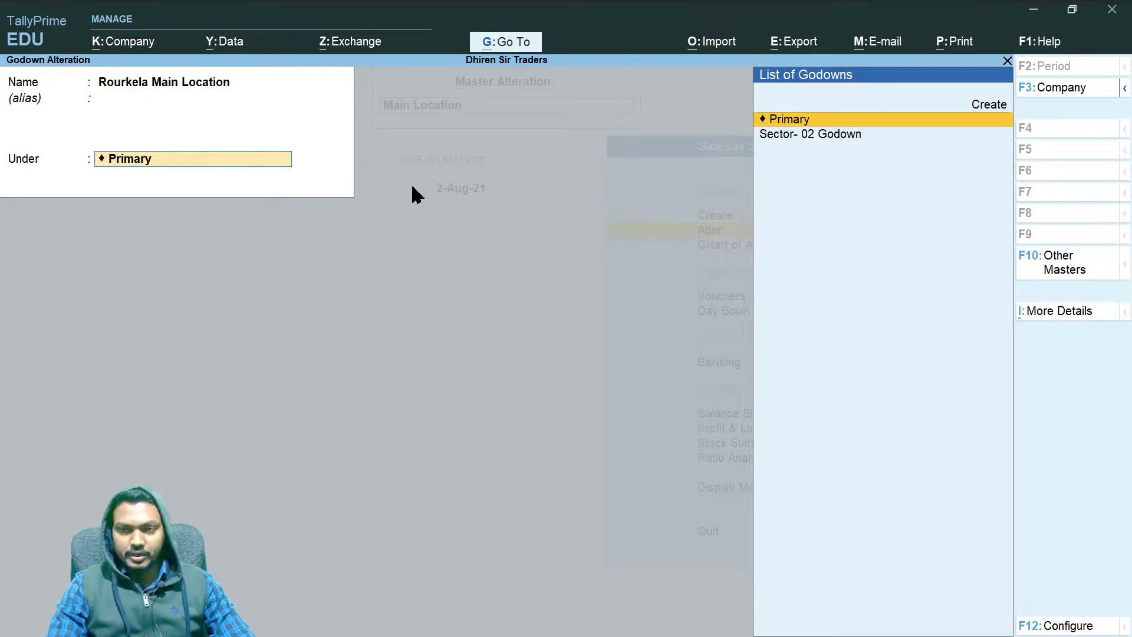
pyautogui.press('Return')
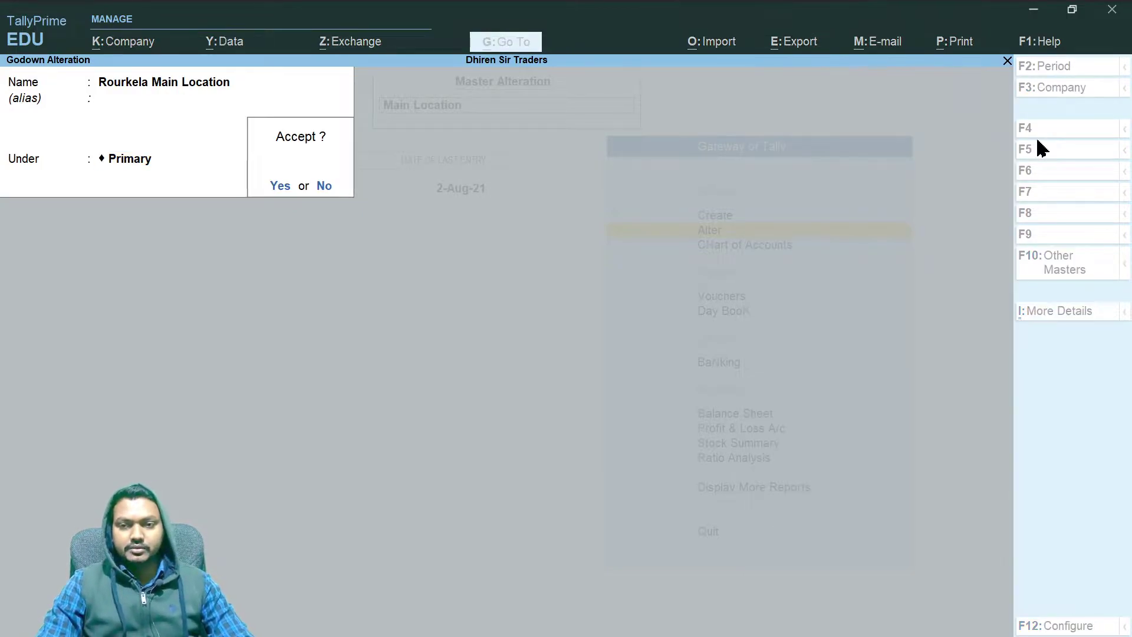
pyautogui.press('Return')
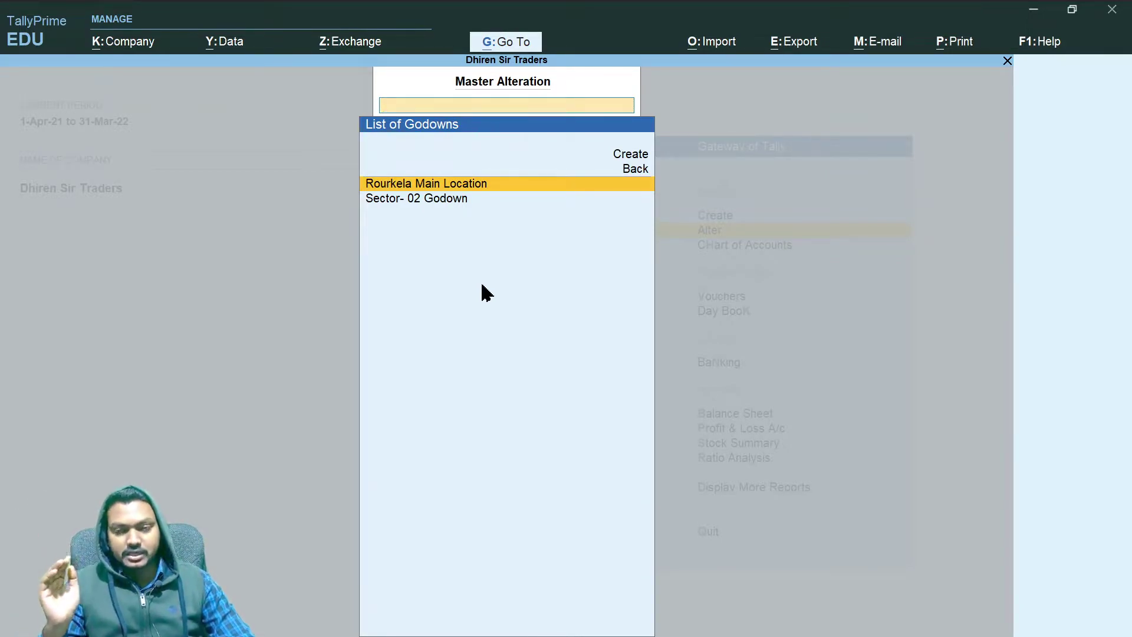
# - Switch to OneNote and draw tick marks on the shop sketch and beside the warehouse sketch
pyautogui.hotkey('alt', 'Tab')
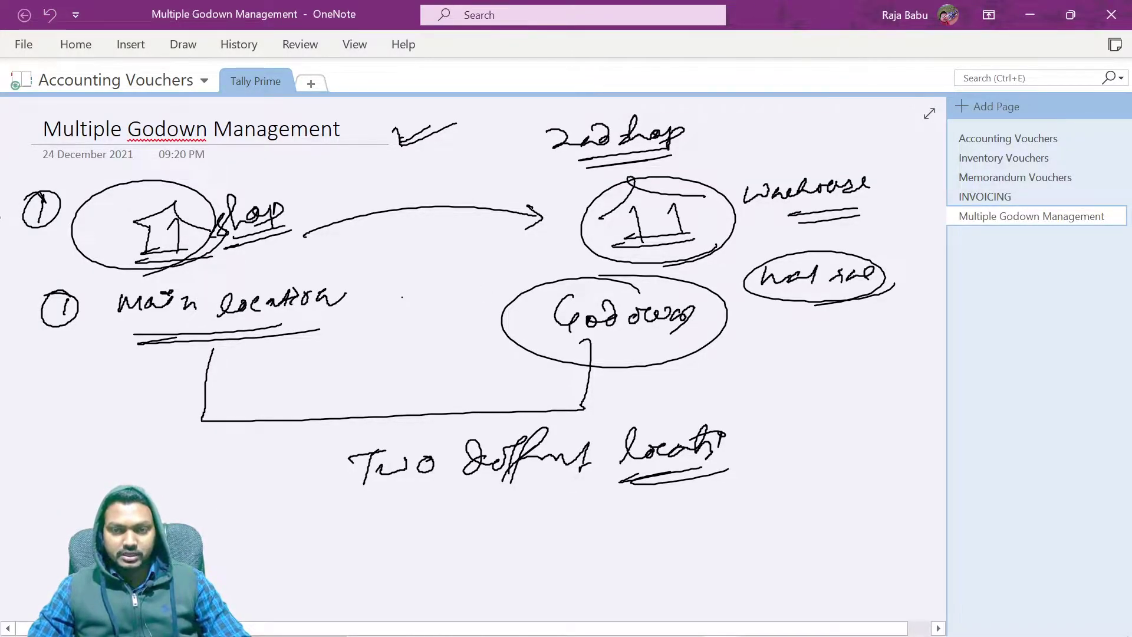
pyautogui.moveTo(167, 210); pyautogui.dragTo(224, 182)
pyautogui.moveTo(183, 224); pyautogui.dragTo(295, 179)
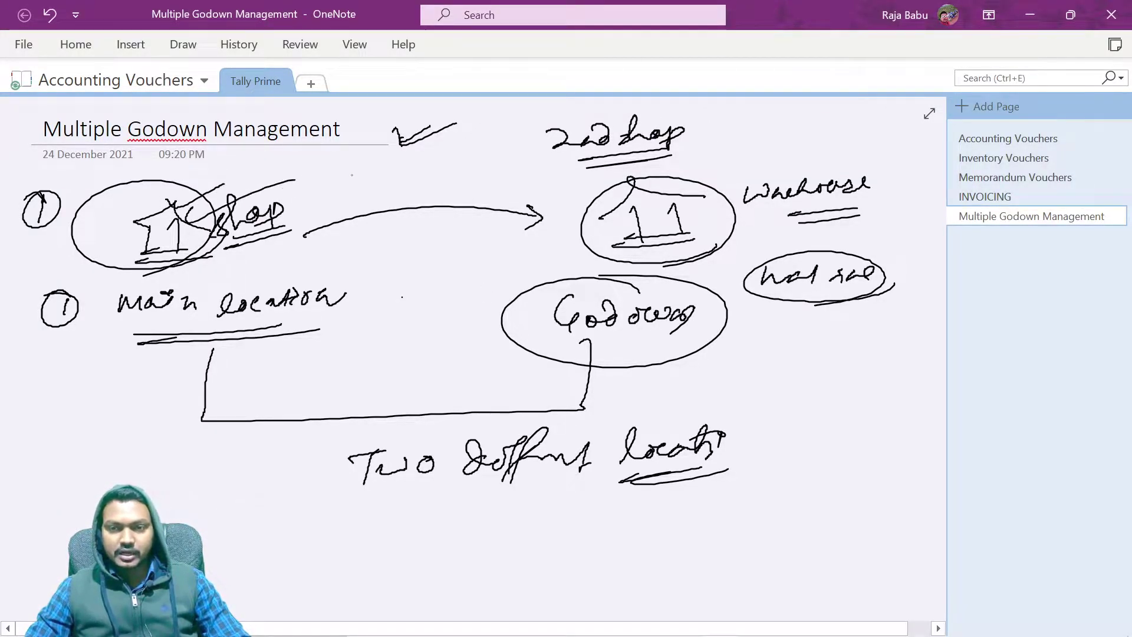
pyautogui.moveTo(560, 184); pyautogui.dragTo(488, 223)
pyautogui.moveTo(525, 229); pyautogui.dragTo(633, 186)
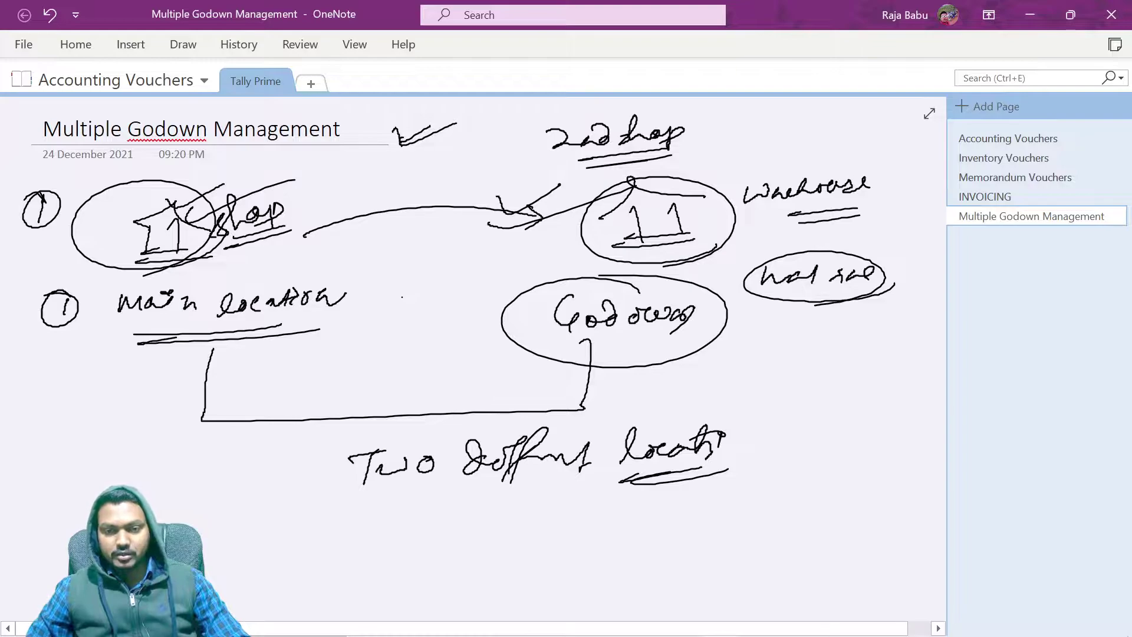
# - Handwrite point 2, "Purchase of material", with the last word underlined, and add "two way" beneath it
pyautogui.moveTo(82, 523)
pyautogui.mouseDown()
pyautogui.moveTo(209, 537)
pyautogui.moveTo(325, 524)
pyautogui.moveTo(336, 537)
pyautogui.moveTo(403, 521)
pyautogui.moveTo(407, 551)
pyautogui.mouseUp()
pyautogui.moveTo(426, 539)
pyautogui.mouseDown()
pyautogui.moveTo(441, 524)
pyautogui.moveTo(590, 525)
pyautogui.mouseUp()
pyautogui.moveTo(469, 551)
pyautogui.mouseDown()
pyautogui.moveTo(566, 538)
pyautogui.moveTo(586, 545)
pyautogui.mouseUp()
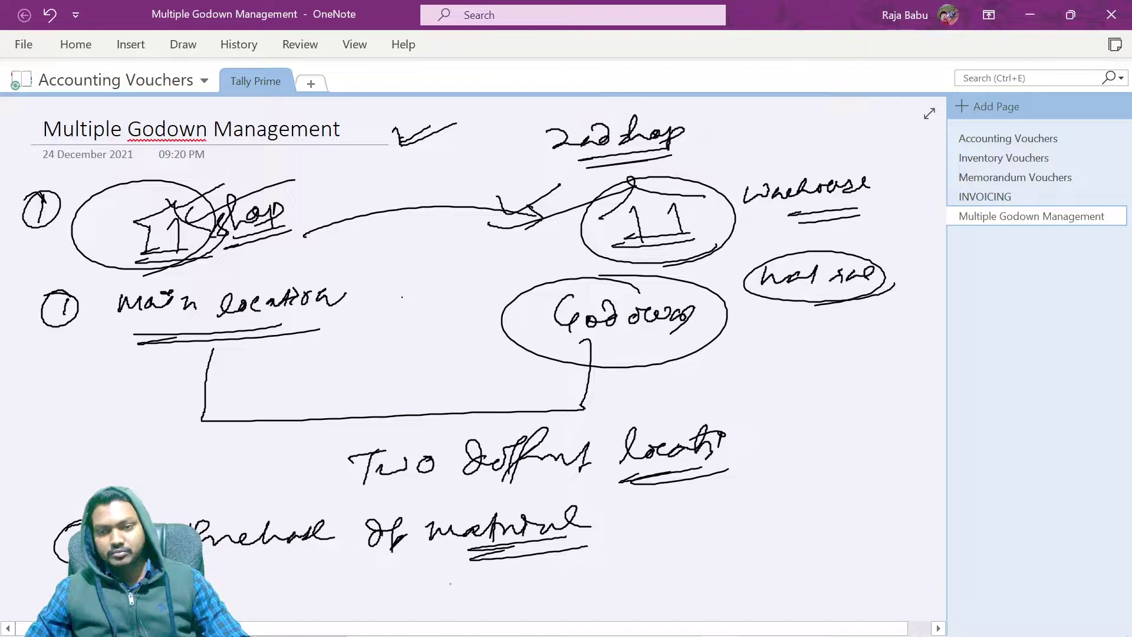
pyautogui.moveTo(415, 570)
pyautogui.mouseDown()
pyautogui.moveTo(405, 601)
pyautogui.moveTo(429, 581)
pyautogui.mouseUp()
pyautogui.moveTo(427, 581); pyautogui.dragTo(554, 569)
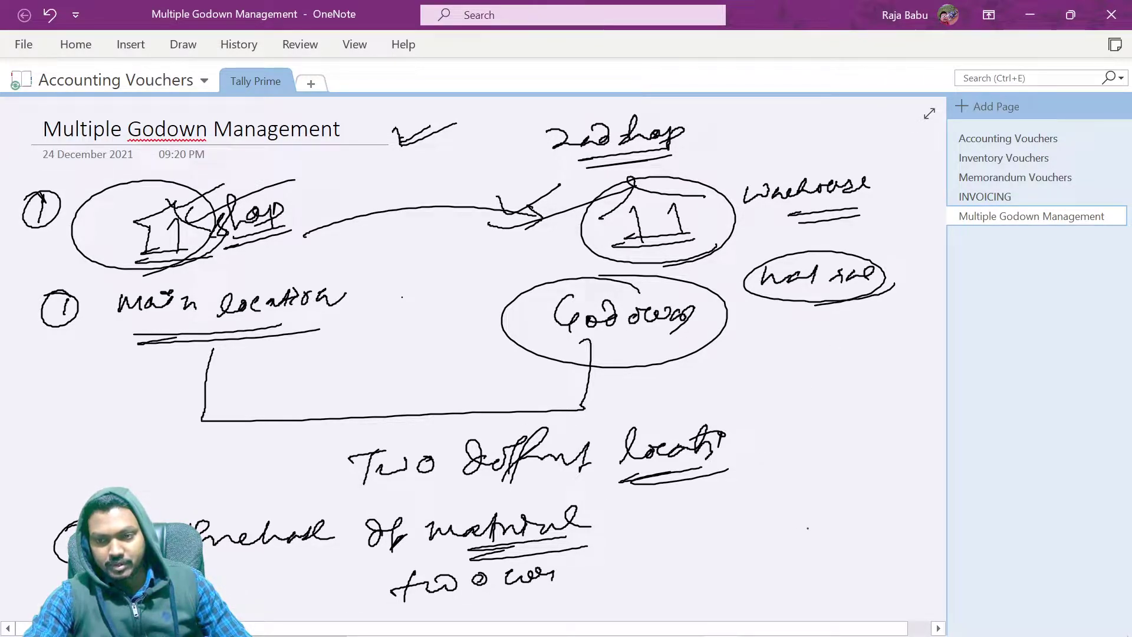
# - Add ink strokes and a circle around the arrows below the two building sketches, next to Sales
pyautogui.click(938, 628)
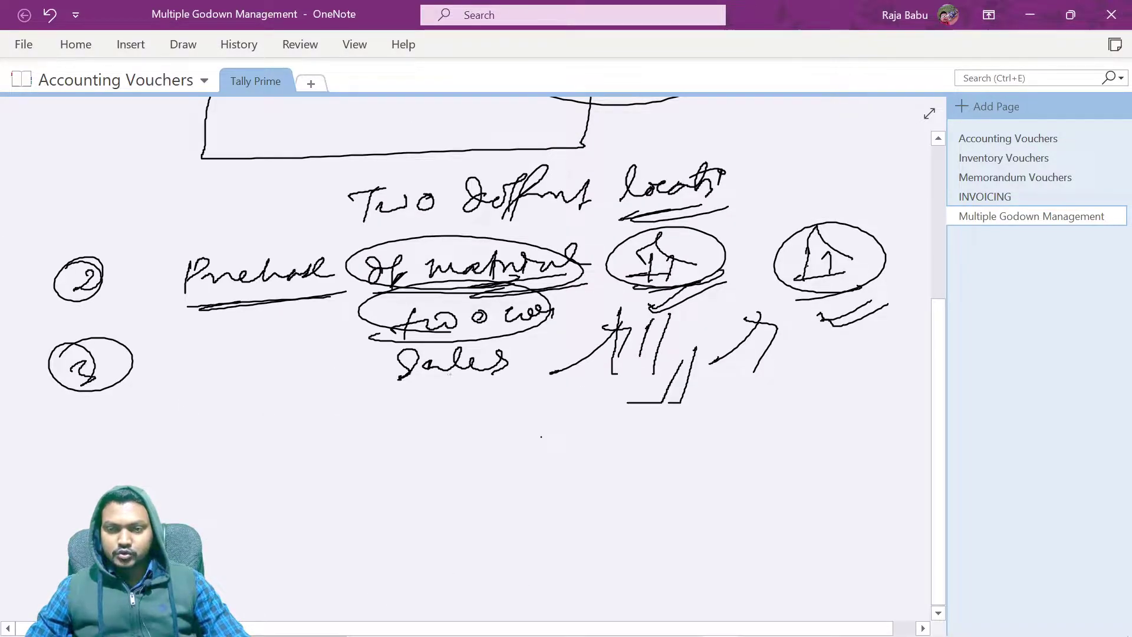
pyautogui.moveTo(671, 298); pyautogui.dragTo(649, 311)
pyautogui.moveTo(758, 324)
pyautogui.mouseDown()
pyautogui.moveTo(809, 314)
pyautogui.moveTo(784, 351)
pyautogui.mouseUp()
pyautogui.moveTo(765, 301)
pyautogui.mouseDown()
pyautogui.moveTo(803, 335)
pyautogui.moveTo(737, 353)
pyautogui.mouseUp()
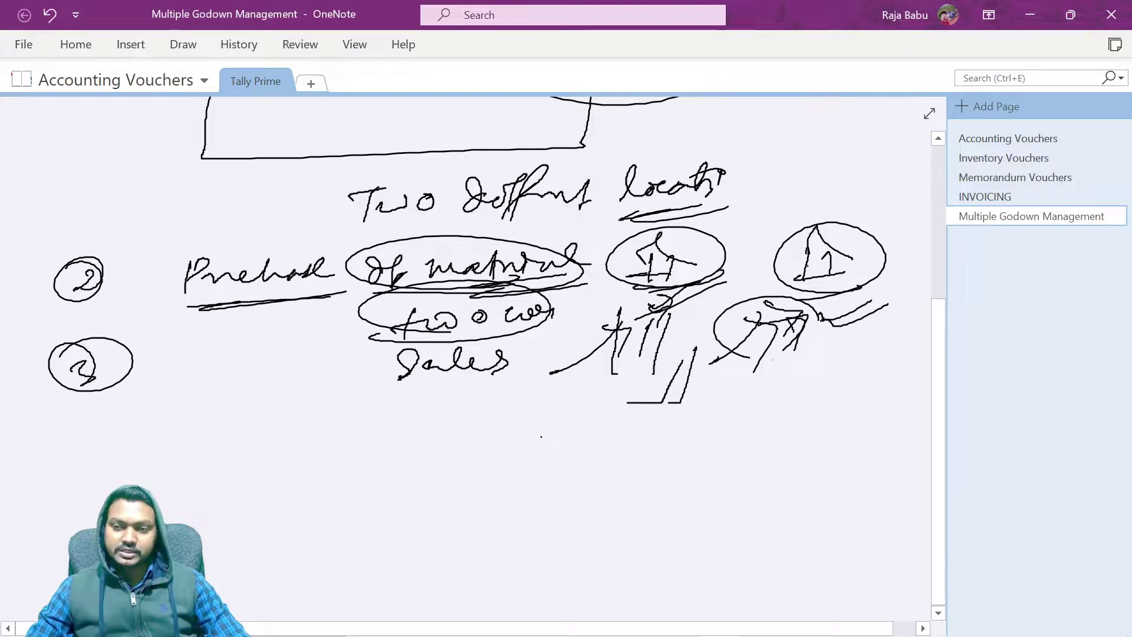
pyautogui.moveTo(595, 318); pyautogui.dragTo(613, 310)
# - Switch to TallyPrime and leave the godown alteration list to return to the Gateway of Tally
pyautogui.hotkey('alt', 'Tab')
pyautogui.press('Tab')
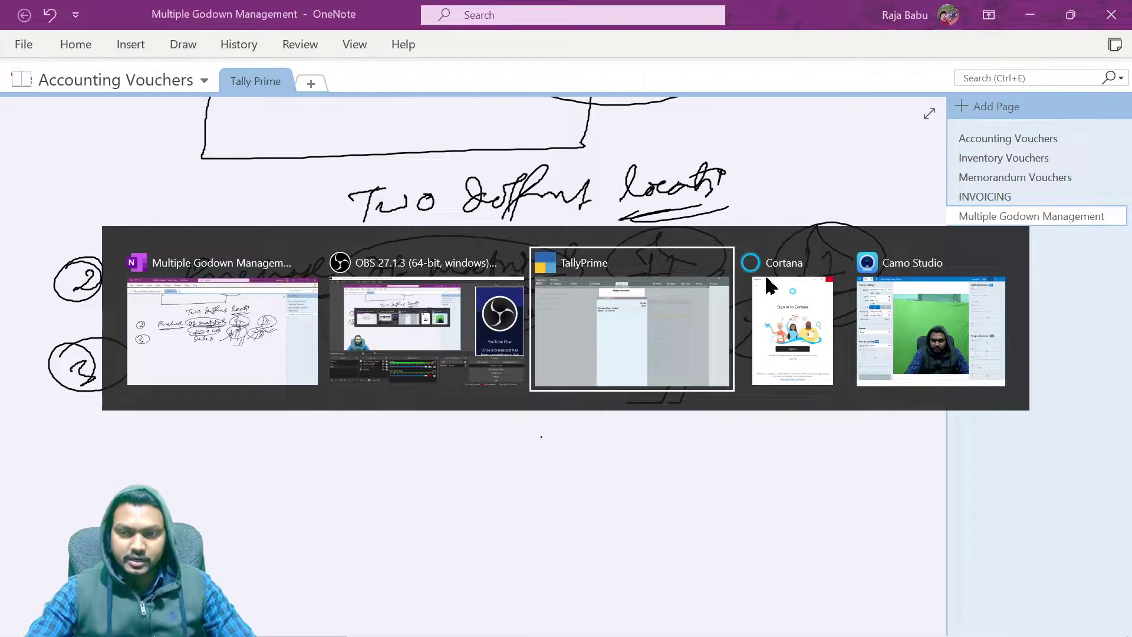
pyautogui.press('Escape')
pyautogui.press('Up')
pyautogui.press('Escape')
pyautogui.press('Escape')
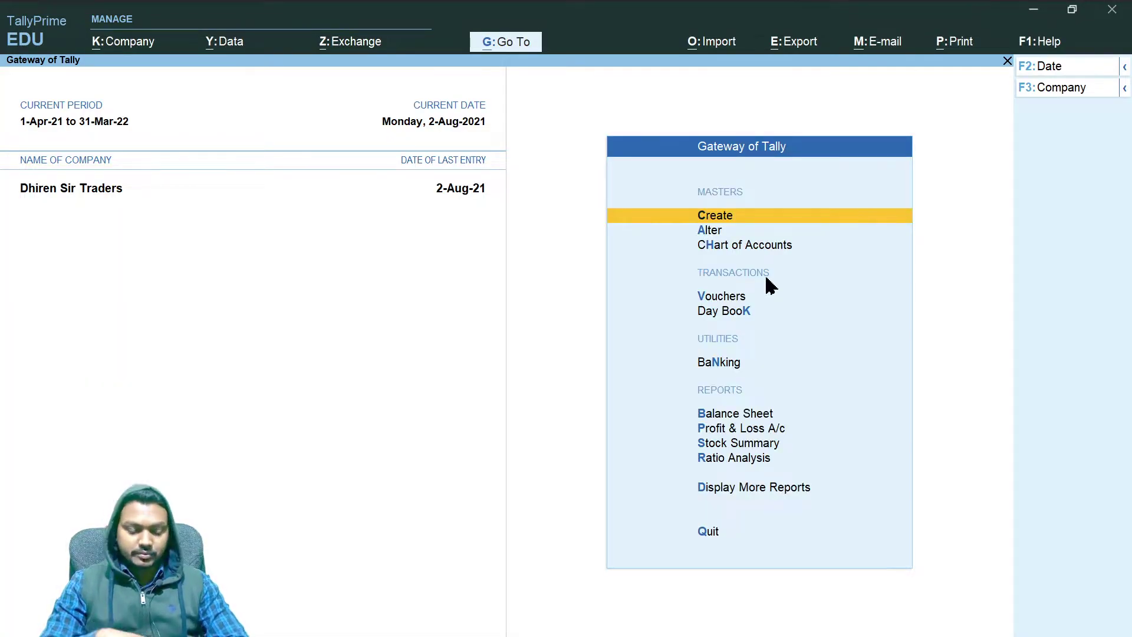
# - Start a purchase voucher dated 1-Sep-21 with supplier invoice number 025 and accept its default invoice date
pyautogui.press('v')
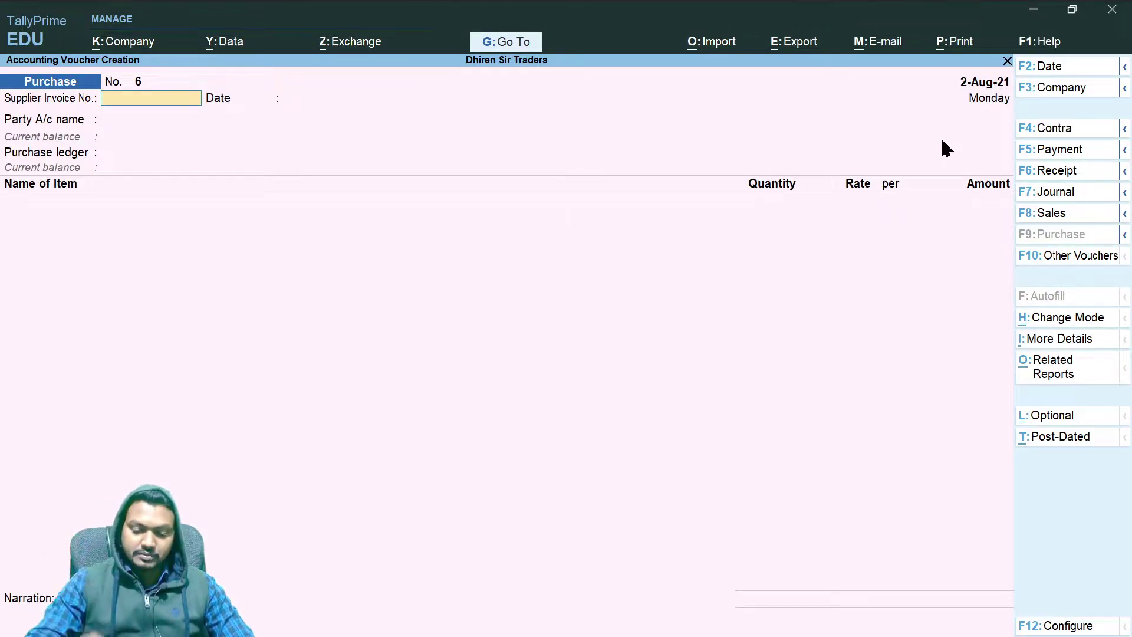
pyautogui.press('F2')
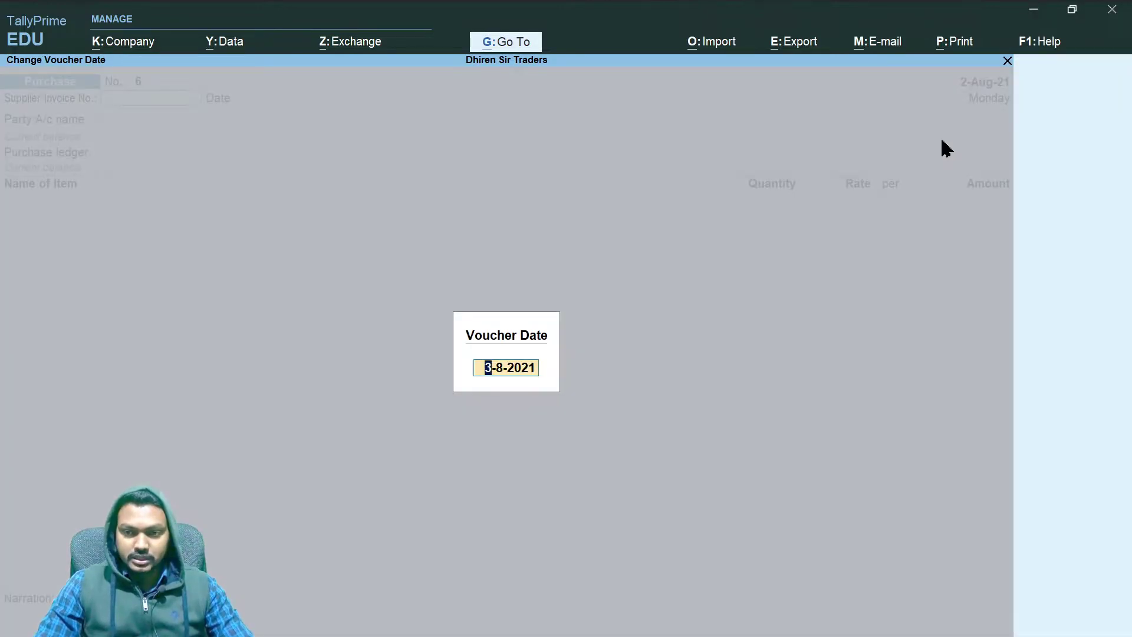
pyautogui.write('1-9')
pyautogui.press('Return')
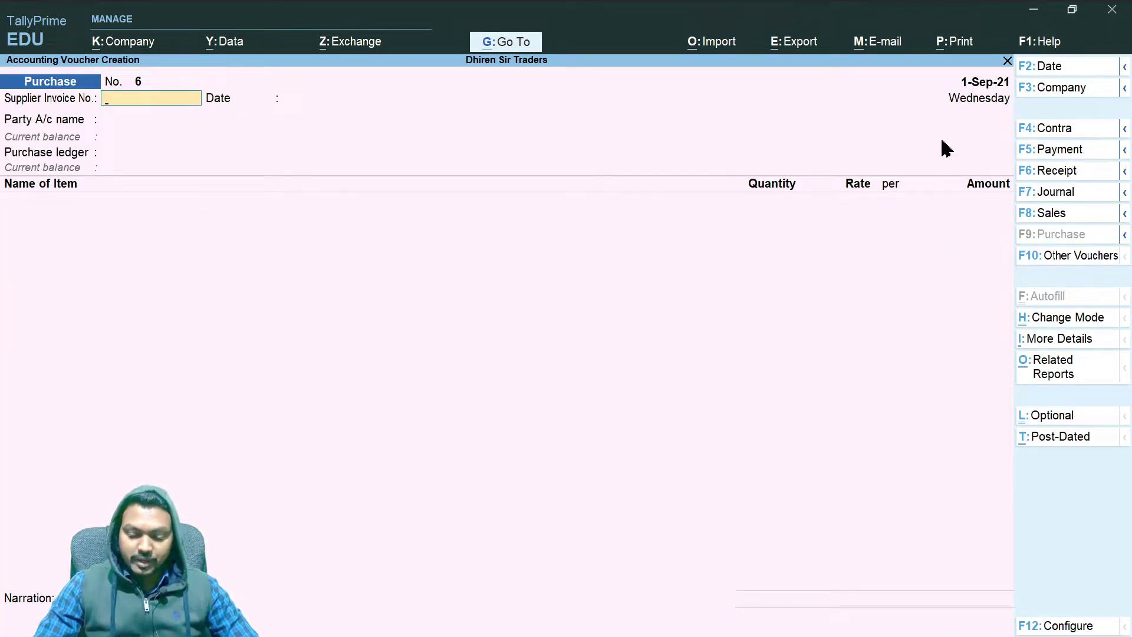
pyautogui.write('025')
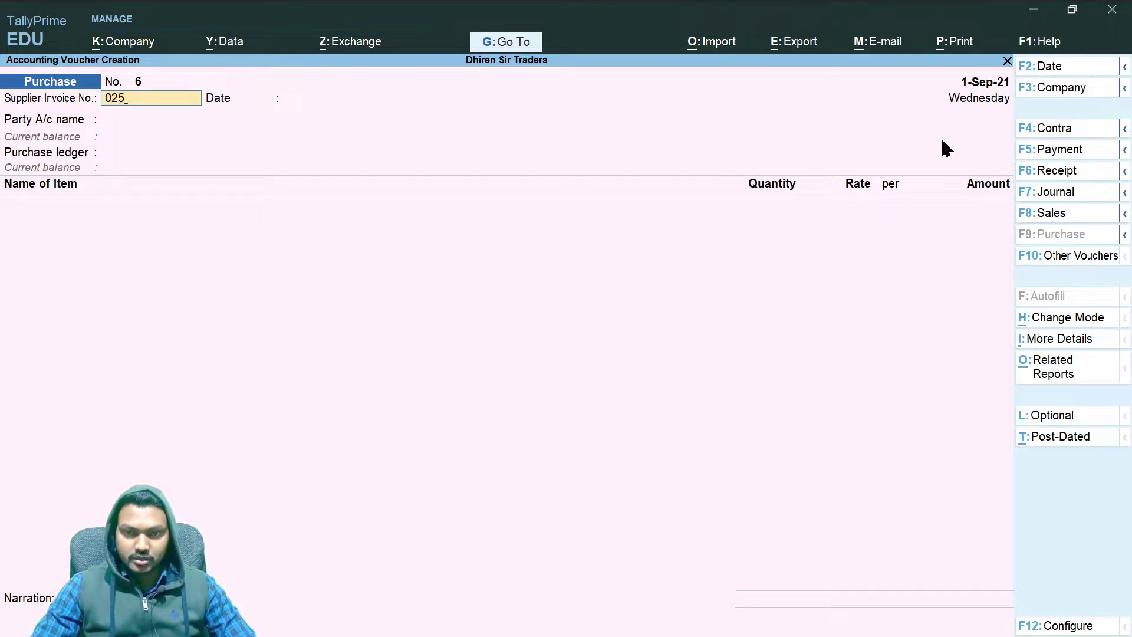
pyautogui.press('Return')
pyautogui.press('Return')
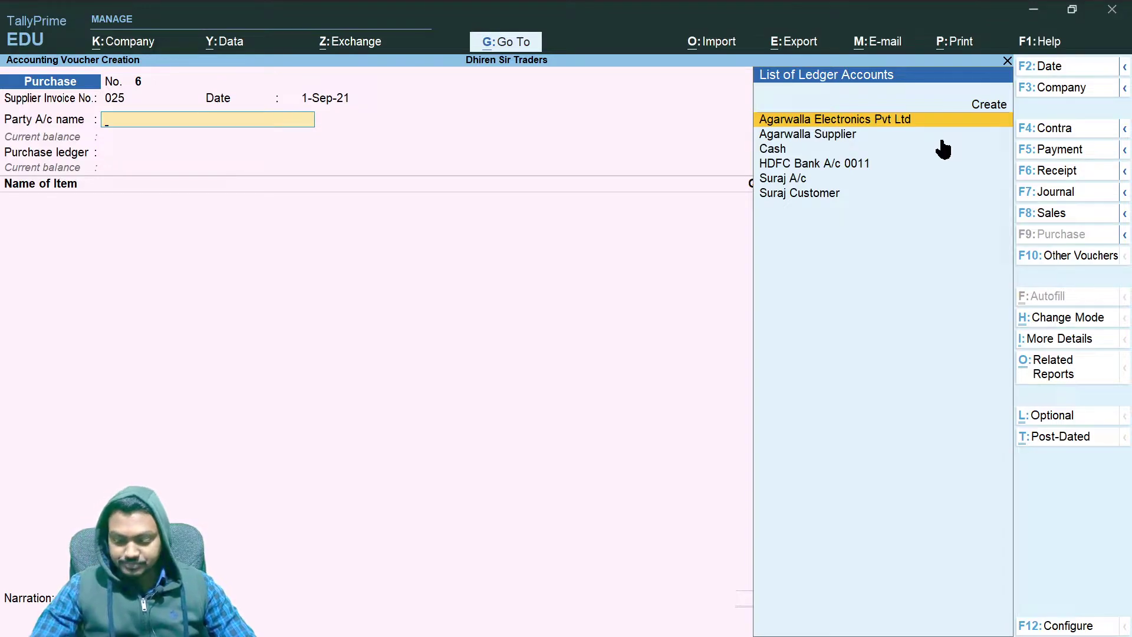
# - Set the party account to Agarwalla Electronics Pvt Ltd with receipt note Not Applicable and accept the receipt and party details
pyautogui.press('Down')
pyautogui.press('Down')
pyautogui.press('Down')
pyautogui.press('Up')
pyautogui.press('Up')
pyautogui.press('Up')
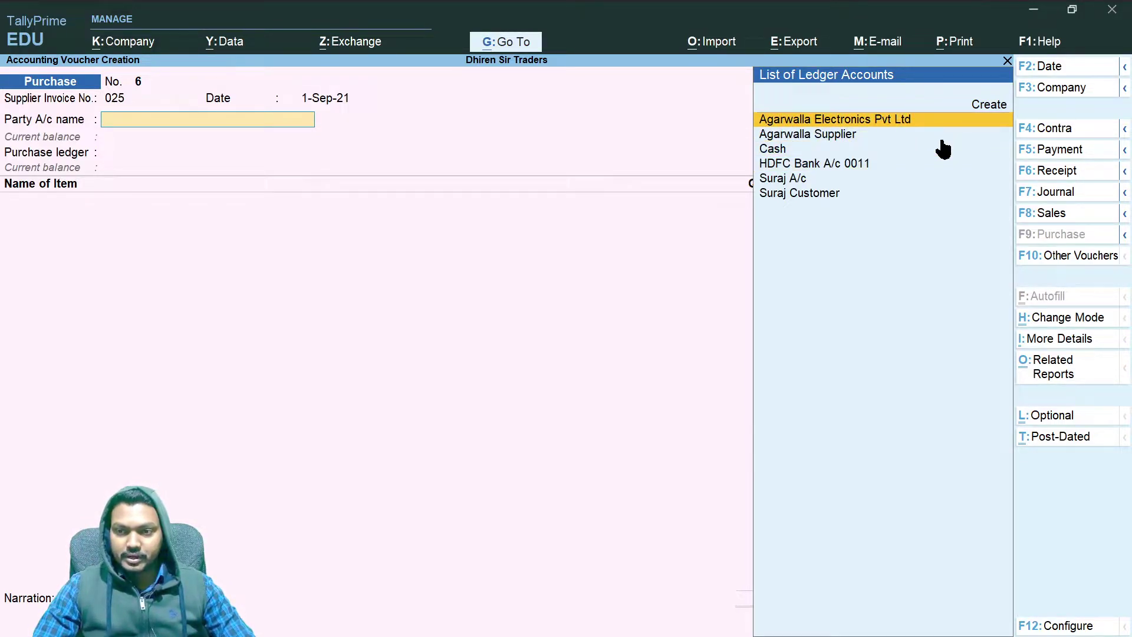
pyautogui.press('Return')
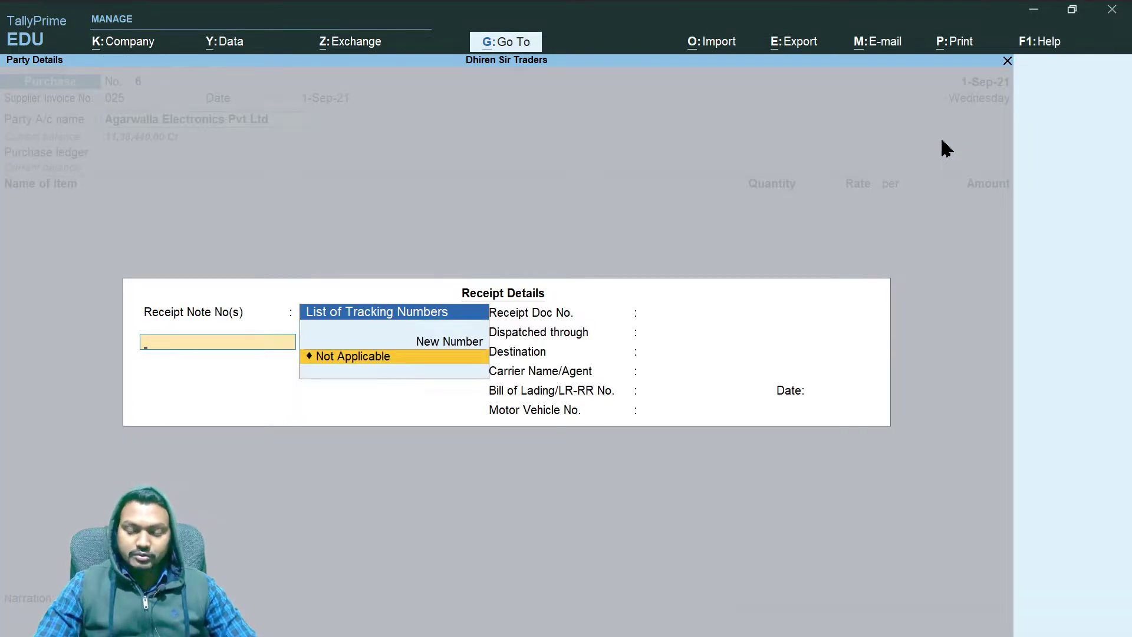
pyautogui.press('Return')
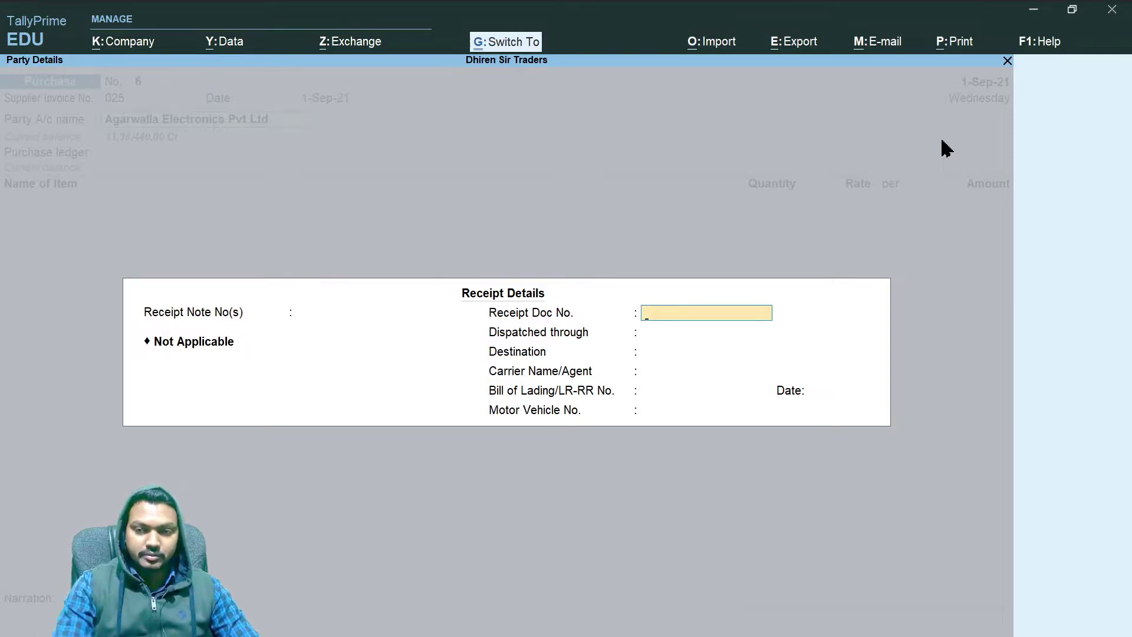
pyautogui.hotkey('ctrl', 'a')
pyautogui.hotkey('ctrl', 'a')
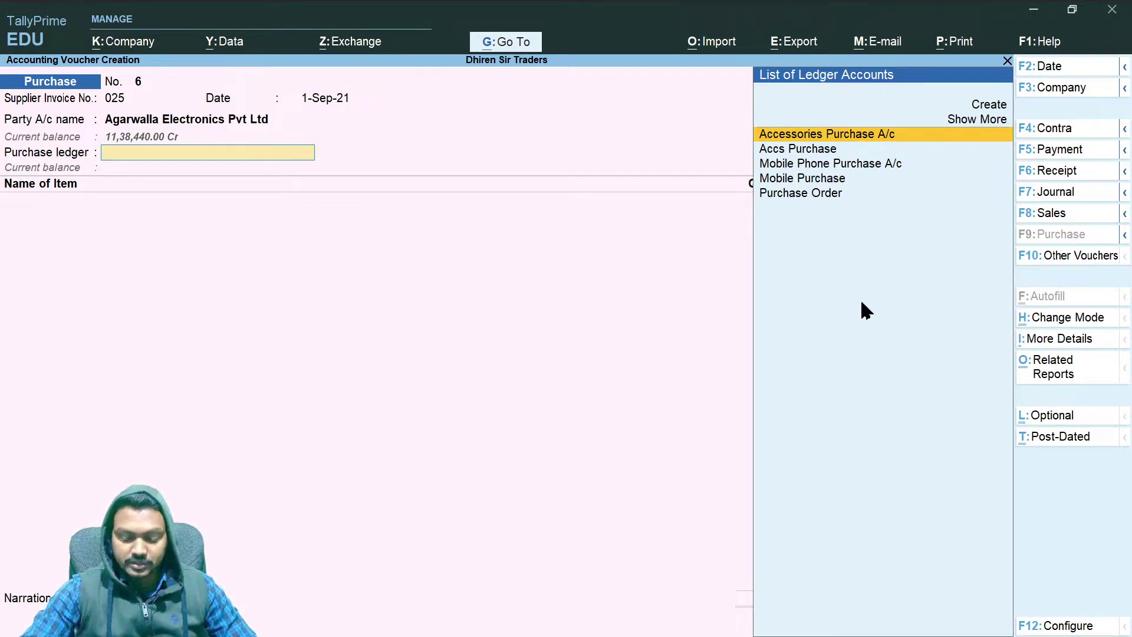
# - Choose Mobile Phone Purchase A/c as the purchase ledger and accept its tax classification details
pyautogui.press('Down')
pyautogui.press('Down')
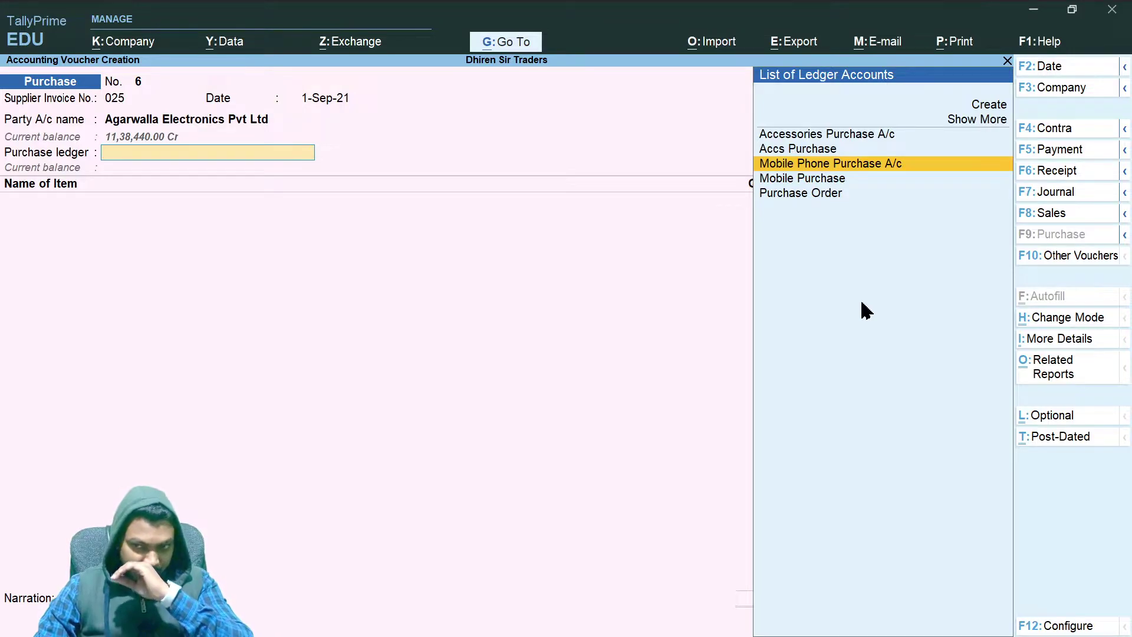
pyautogui.press('Up')
pyautogui.press('Up')
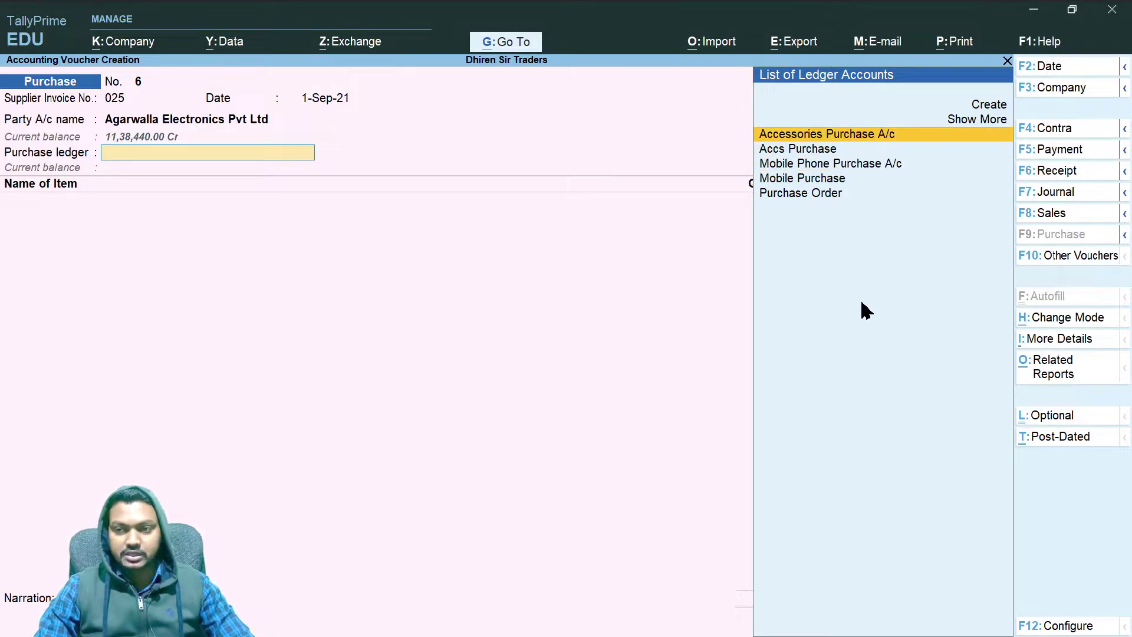
pyautogui.press('Down')
pyautogui.press('Down')
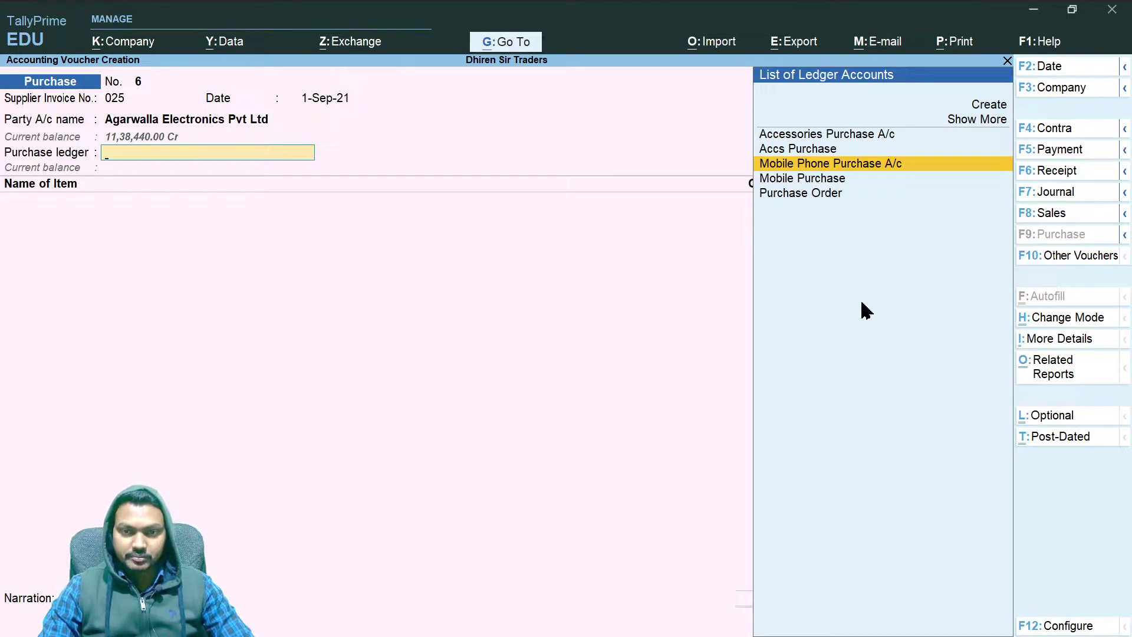
pyautogui.press('Return')
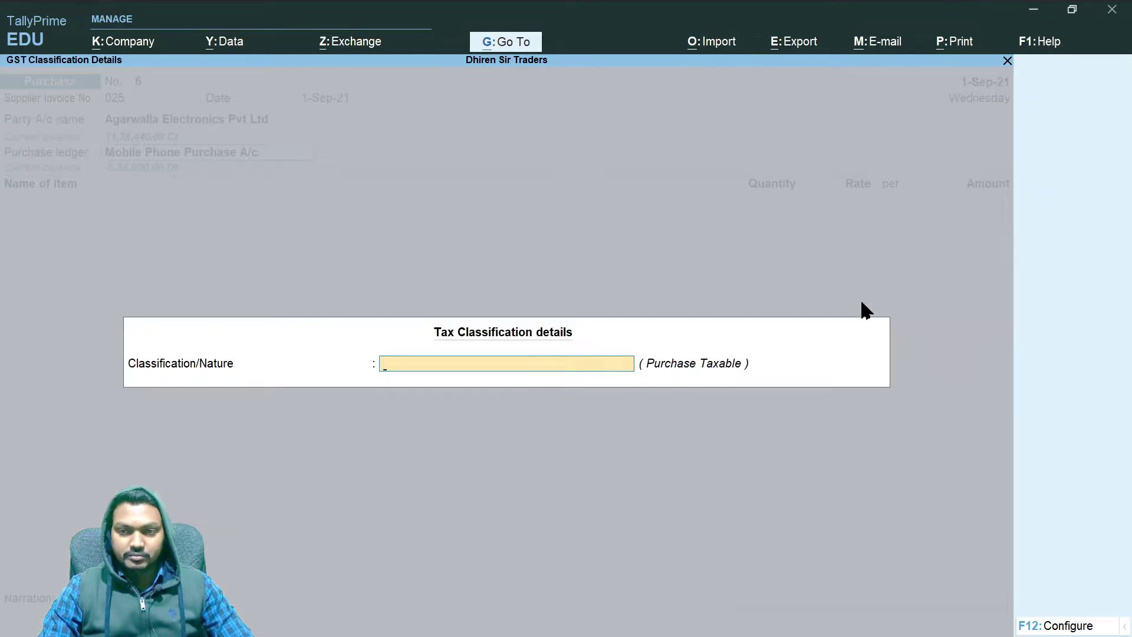
pyautogui.hotkey('ctrl', 'a')
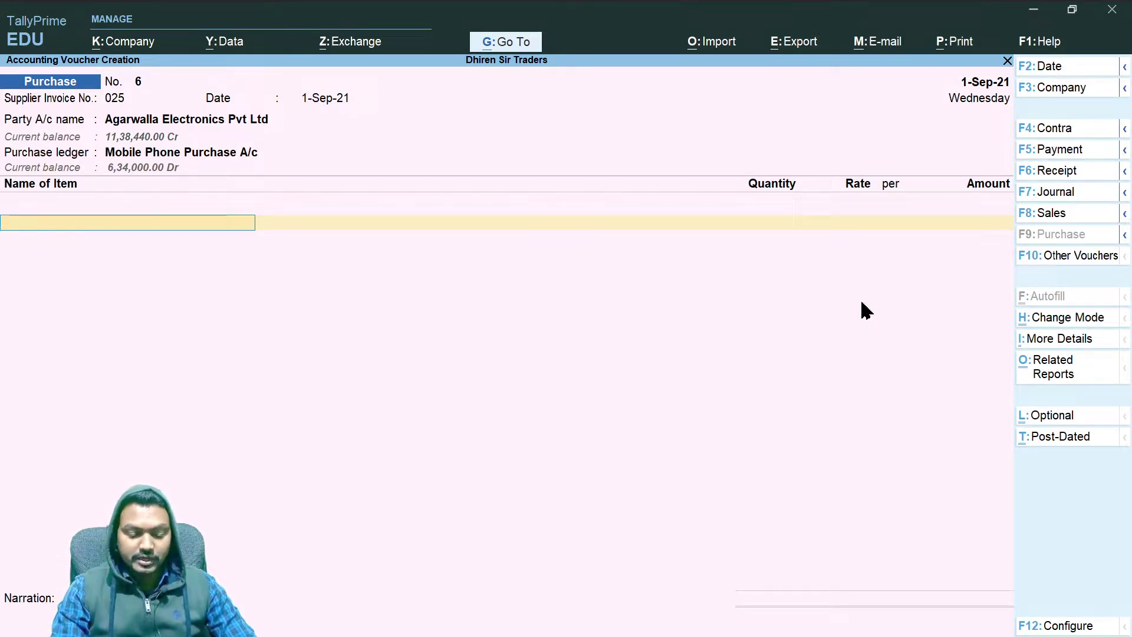
# - Add the stock item Poco C2 with both its tracking number and order number set to Not Applicable
pyautogui.press('space')
pyautogui.press('Down')
pyautogui.press('Down')
pyautogui.press('Down')
pyautogui.press('Down')
pyautogui.press('Down')
pyautogui.press('Down')
pyautogui.press('Up')
pyautogui.press('Up')
pyautogui.press('Up')
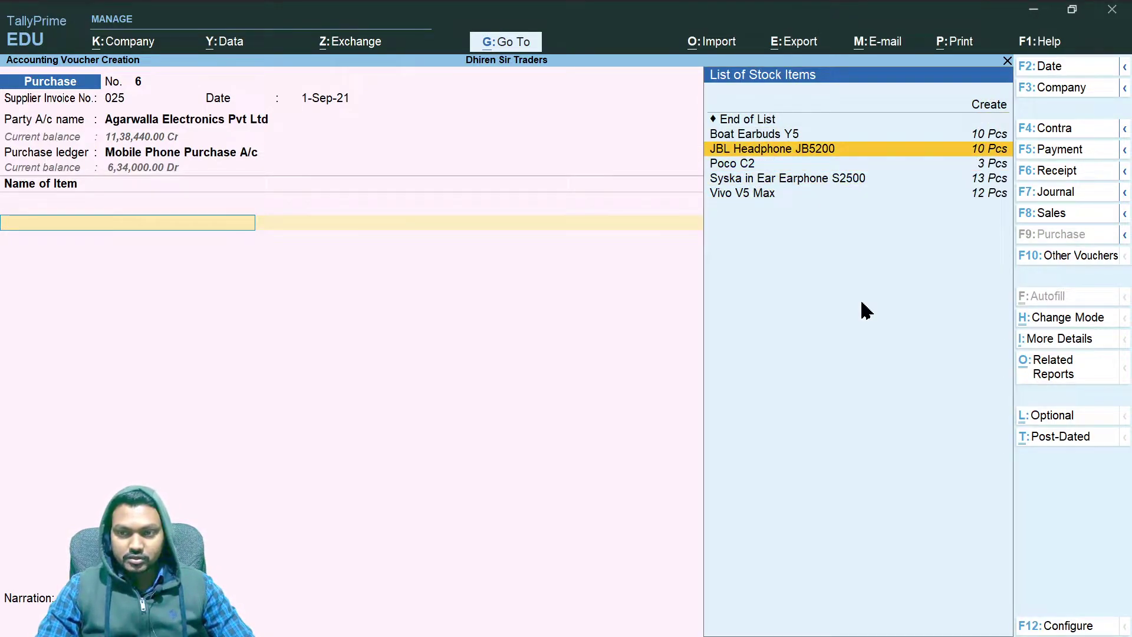
pyautogui.press('Up')
pyautogui.press('Up')
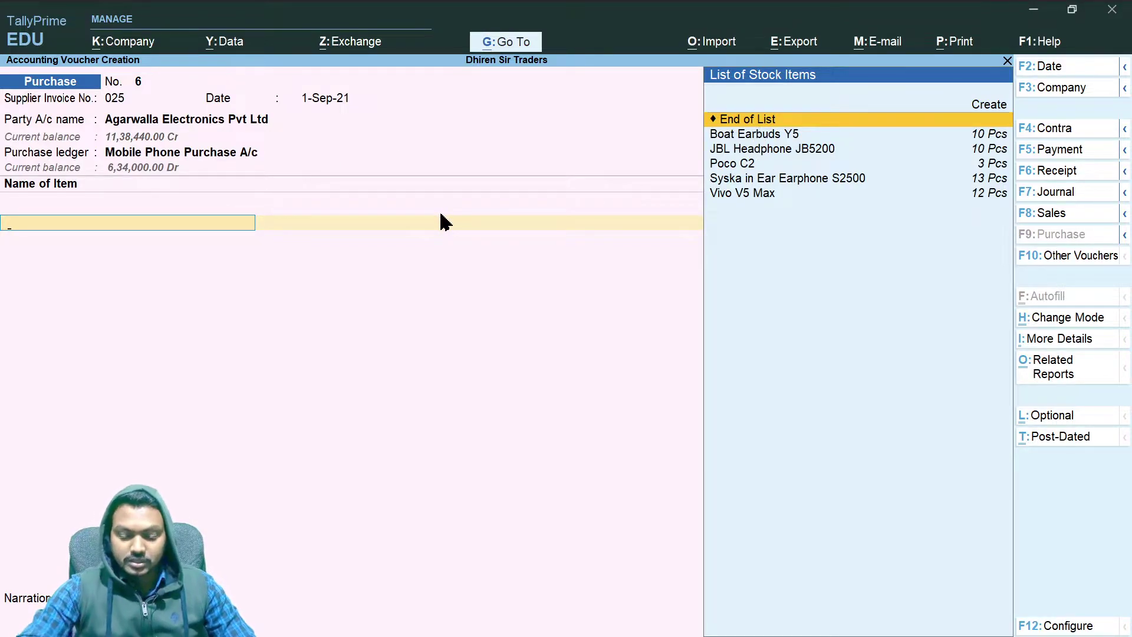
pyautogui.press('Down')
pyautogui.press('Down')
pyautogui.press('Down')
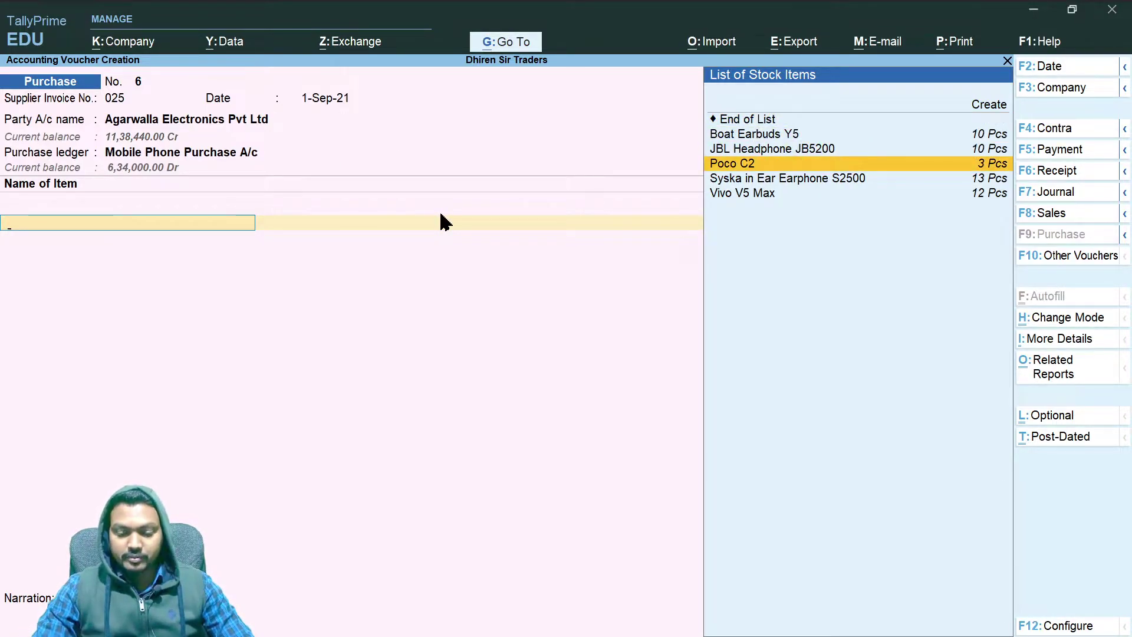
pyautogui.press('Return')
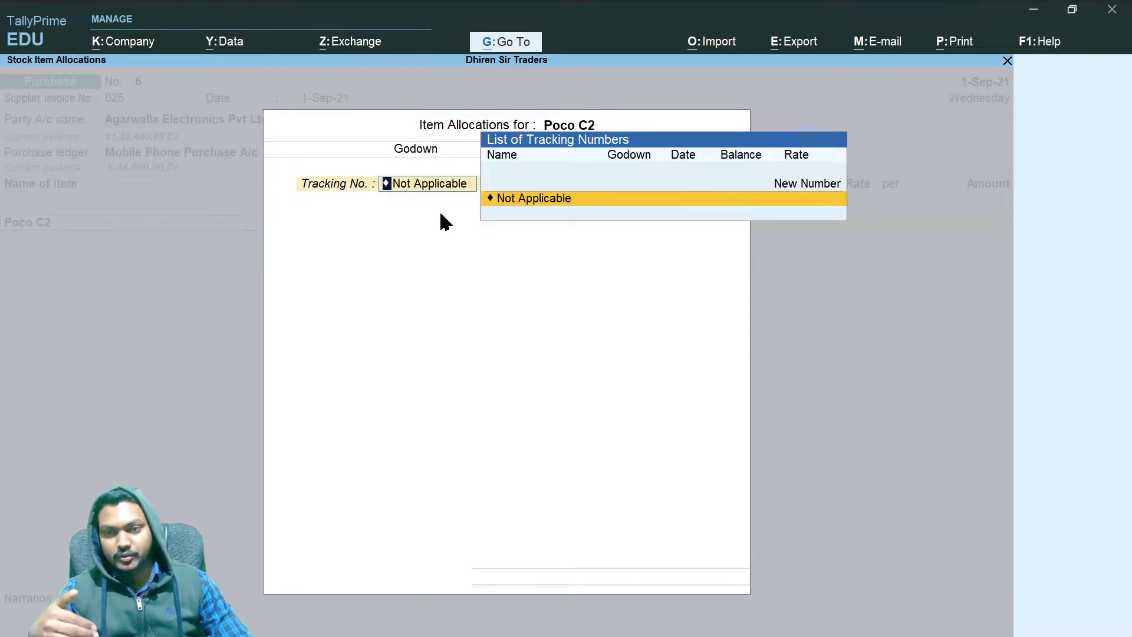
pyautogui.press('Return')
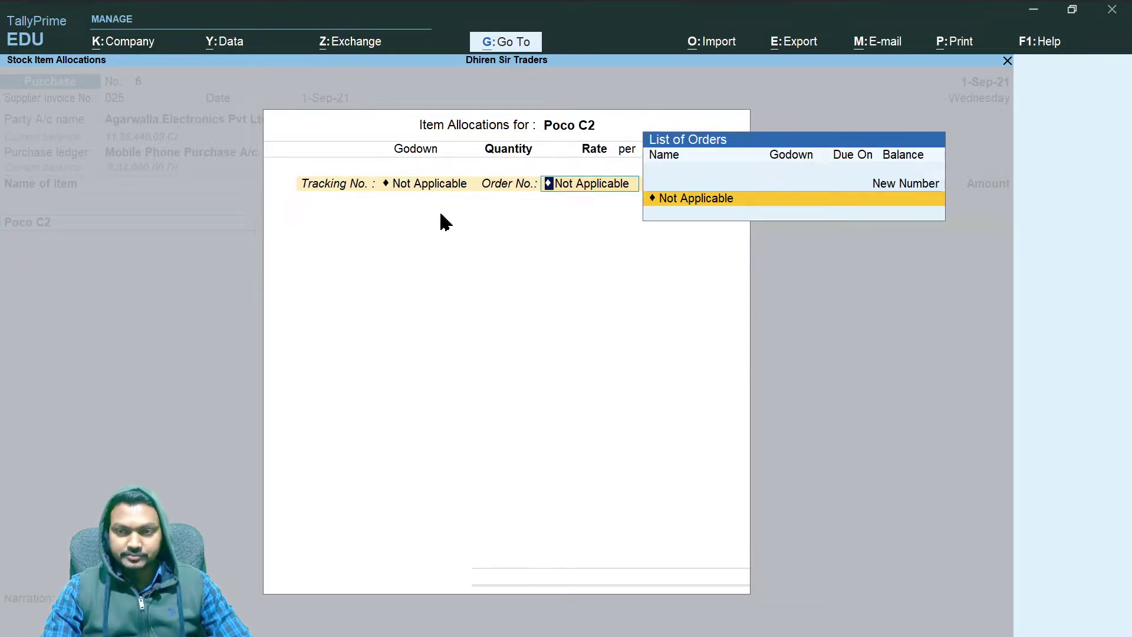
pyautogui.press('Return')
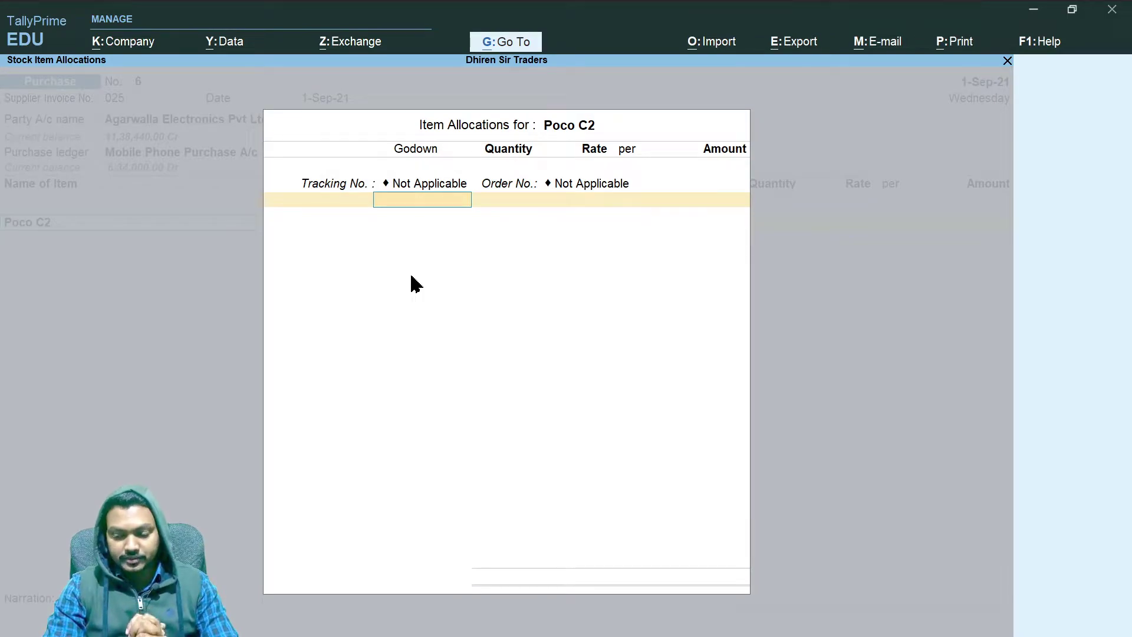
# - Switch to OneNote and handwrite point 4 on a total phone purchase of 10, with arrows splitting it 5 and 5 between main and "Sec-2"
pyautogui.hotkey('alt', 'Tab')
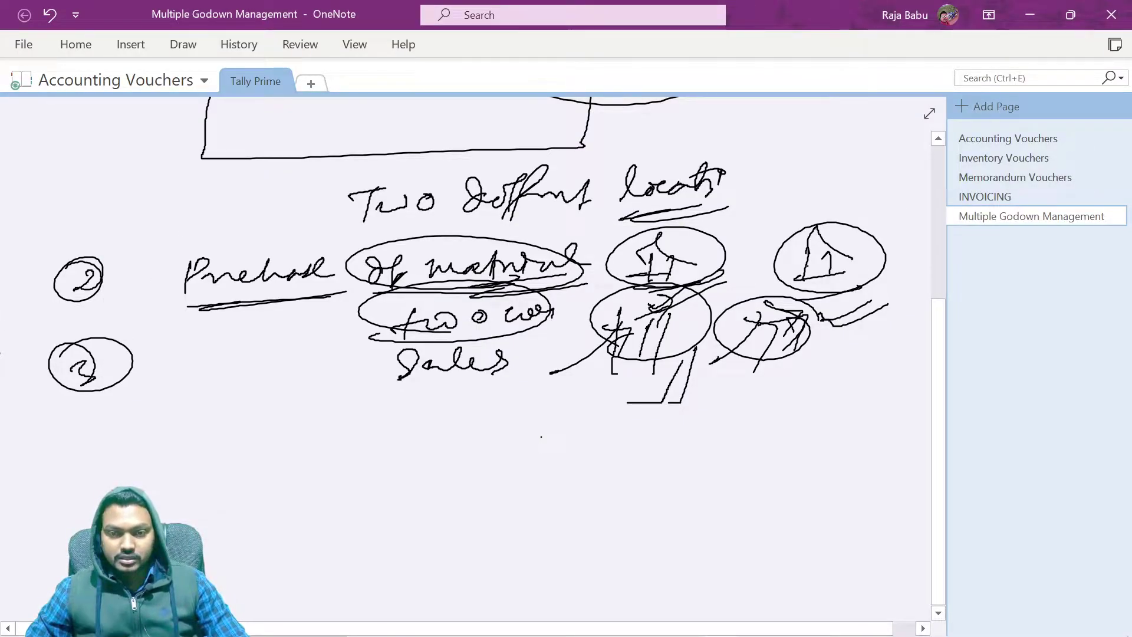
pyautogui.moveTo(76, 417)
pyautogui.mouseDown()
pyautogui.moveTo(85, 448)
pyautogui.moveTo(88, 413)
pyautogui.mouseUp()
pyautogui.moveTo(141, 441); pyautogui.dragTo(181, 433)
pyautogui.moveTo(162, 436)
pyautogui.mouseDown()
pyautogui.moveTo(161, 470)
pyautogui.moveTo(245, 448)
pyautogui.moveTo(241, 463)
pyautogui.mouseUp()
pyautogui.moveTo(300, 448)
pyautogui.mouseDown()
pyautogui.moveTo(299, 465)
pyautogui.moveTo(327, 434)
pyautogui.moveTo(361, 466)
pyautogui.mouseUp()
pyautogui.moveTo(426, 433)
pyautogui.mouseDown()
pyautogui.moveTo(420, 470)
pyautogui.moveTo(552, 439)
pyautogui.mouseUp()
pyautogui.moveTo(560, 428)
pyautogui.mouseDown()
pyautogui.moveTo(561, 458)
pyautogui.moveTo(573, 435)
pyautogui.moveTo(580, 479)
pyautogui.moveTo(710, 444)
pyautogui.moveTo(699, 465)
pyautogui.mouseUp()
pyautogui.moveTo(761, 428)
pyautogui.mouseDown()
pyautogui.moveTo(737, 453)
pyautogui.moveTo(760, 451)
pyautogui.mouseUp()
pyautogui.moveTo(757, 428)
pyautogui.mouseDown()
pyautogui.moveTo(789, 412)
pyautogui.moveTo(806, 444)
pyautogui.moveTo(843, 425)
pyautogui.moveTo(825, 451)
pyautogui.moveTo(902, 420)
pyautogui.mouseUp()
pyautogui.moveTo(910, 413); pyautogui.dragTo(848, 419)
pyautogui.moveTo(616, 473)
pyautogui.mouseDown()
pyautogui.moveTo(683, 494)
pyautogui.moveTo(666, 506)
pyautogui.mouseUp()
pyautogui.moveTo(705, 486)
pyautogui.mouseDown()
pyautogui.moveTo(693, 502)
pyautogui.moveTo(824, 490)
pyautogui.mouseUp()
pyautogui.moveTo(814, 481)
pyautogui.mouseDown()
pyautogui.moveTo(823, 501)
pyautogui.moveTo(880, 485)
pyautogui.moveTo(915, 500)
pyautogui.moveTo(884, 464)
pyautogui.mouseUp()
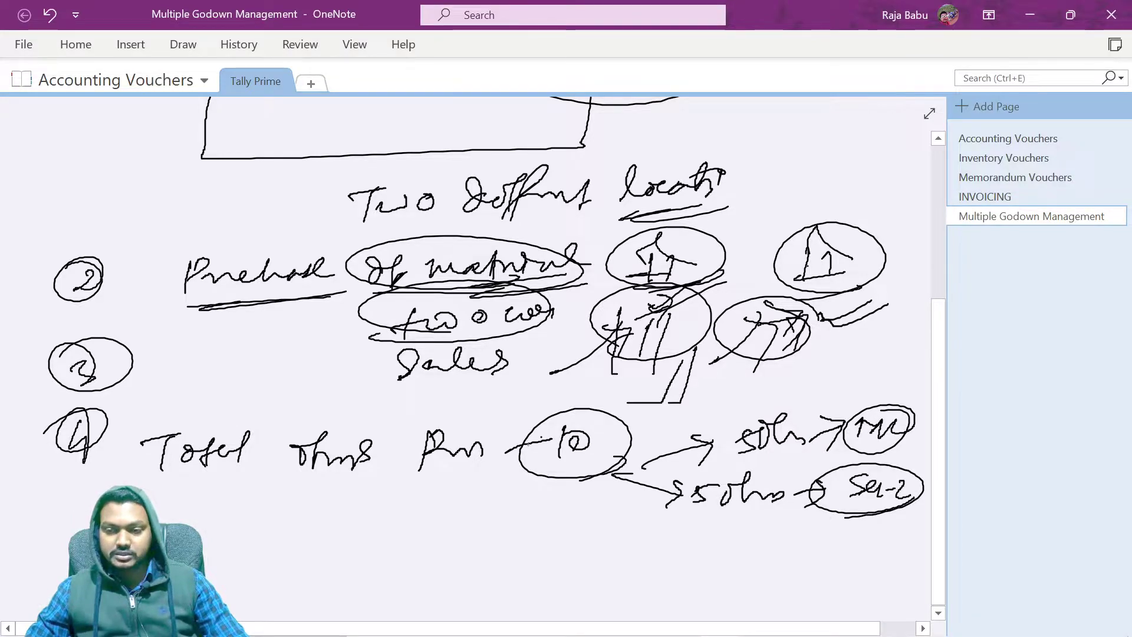
# - Switch back to TallyPrime and allocate 5 Pcs of Poco C2 to Rourkela Main Location at a rate of 13,000.00
pyautogui.hotkey('alt', 'Tab')
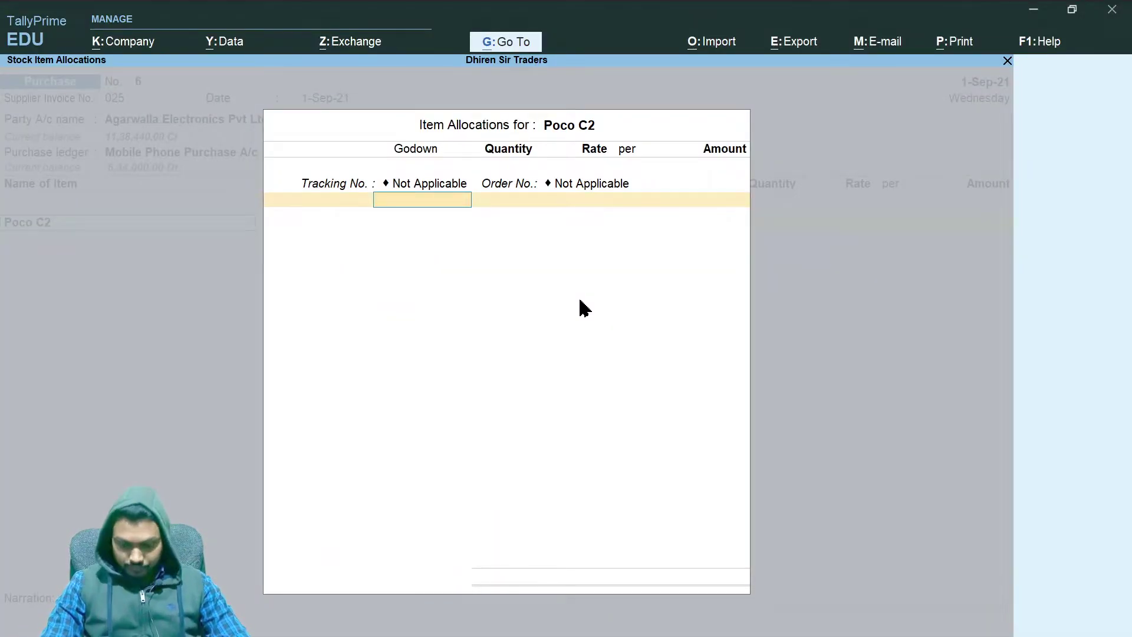
pyautogui.write('Mai')
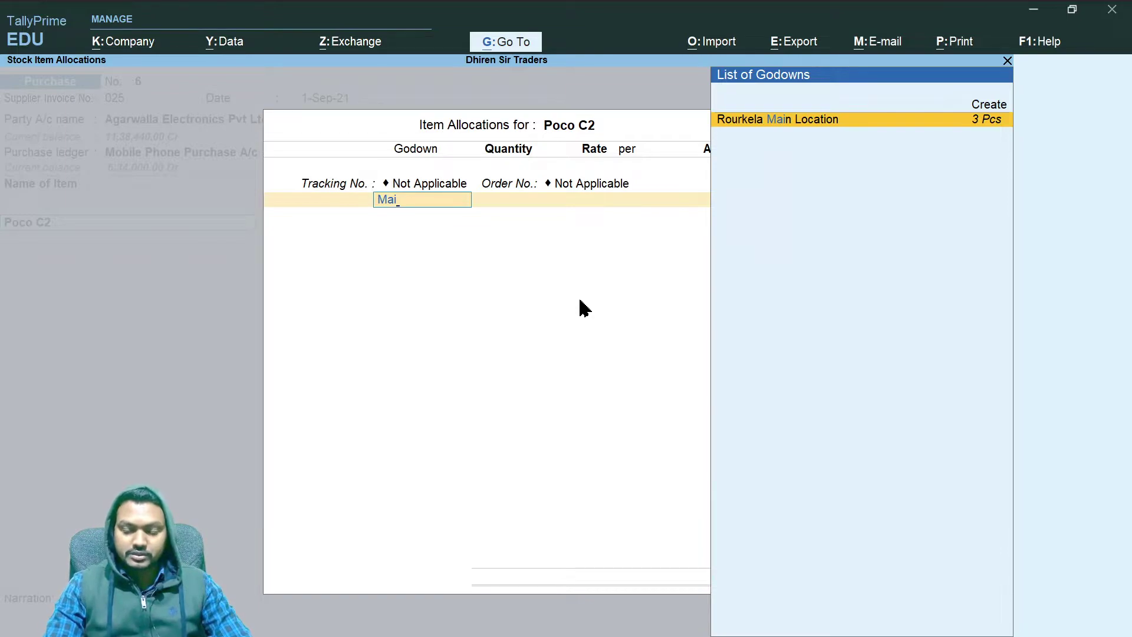
pyautogui.press('Return')
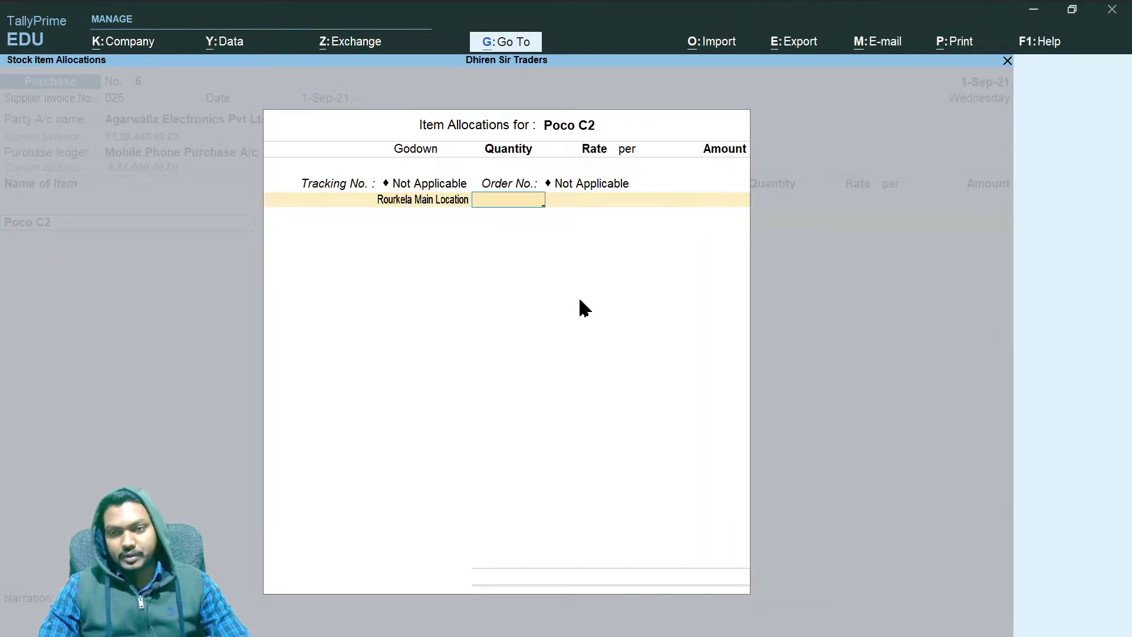
pyautogui.write('5')
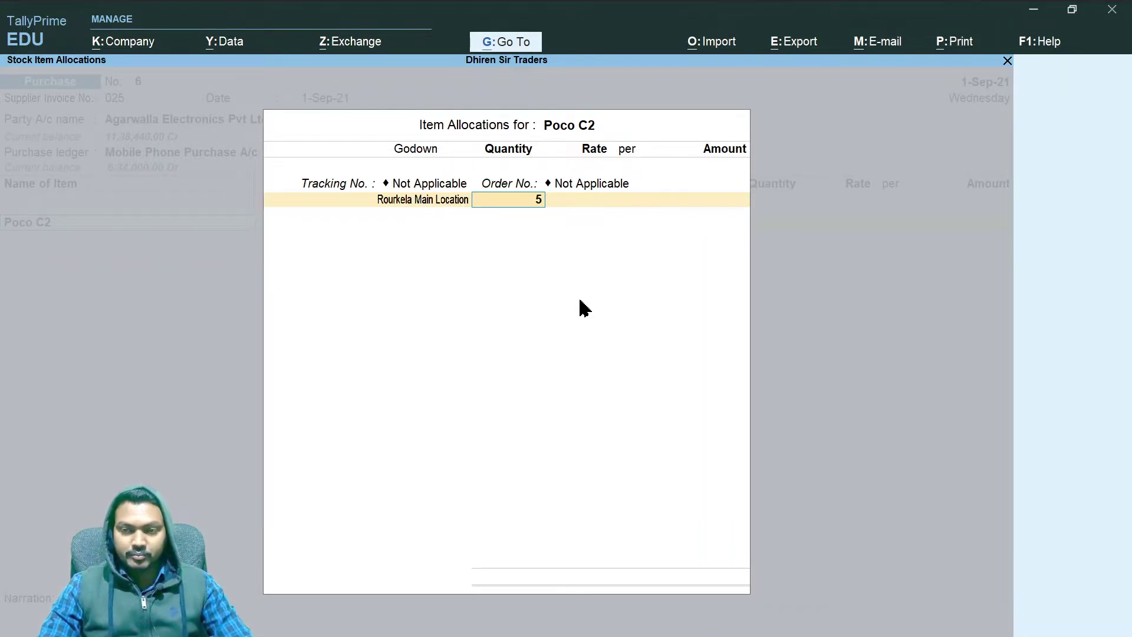
pyautogui.press('Return')
pyautogui.press('Return')
pyautogui.press('Return')
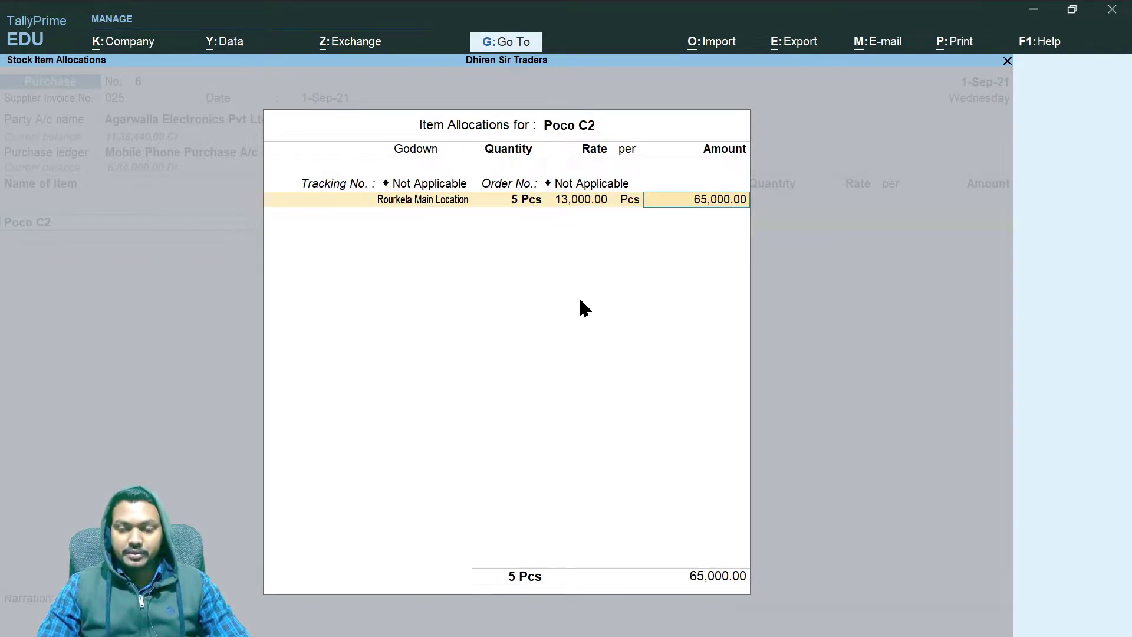
pyautogui.press('Return')
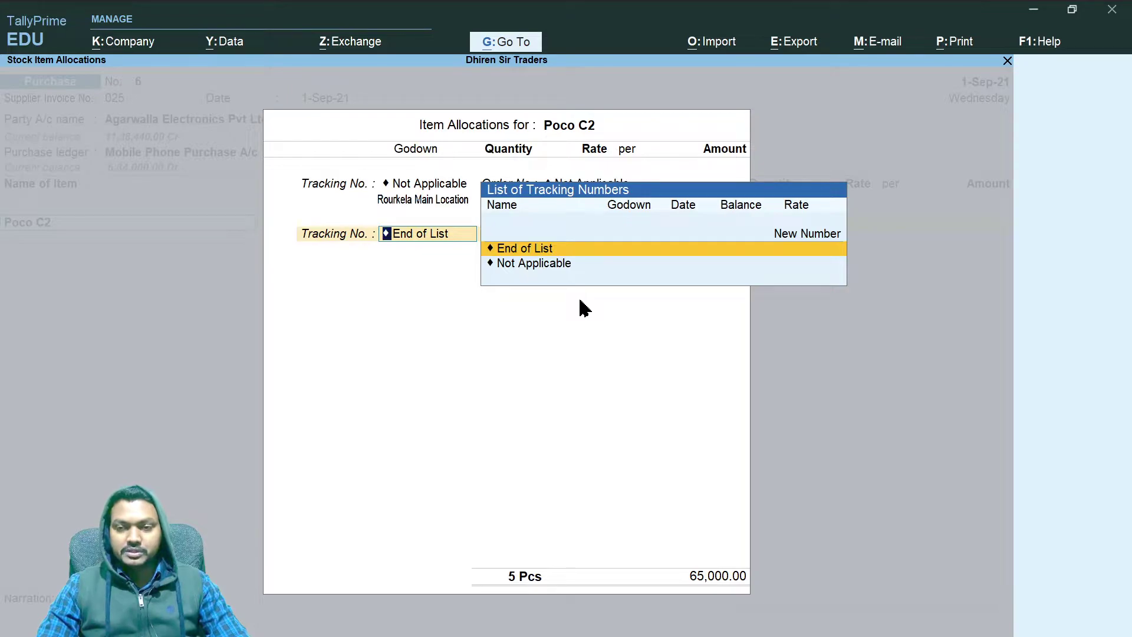
pyautogui.press('Return')
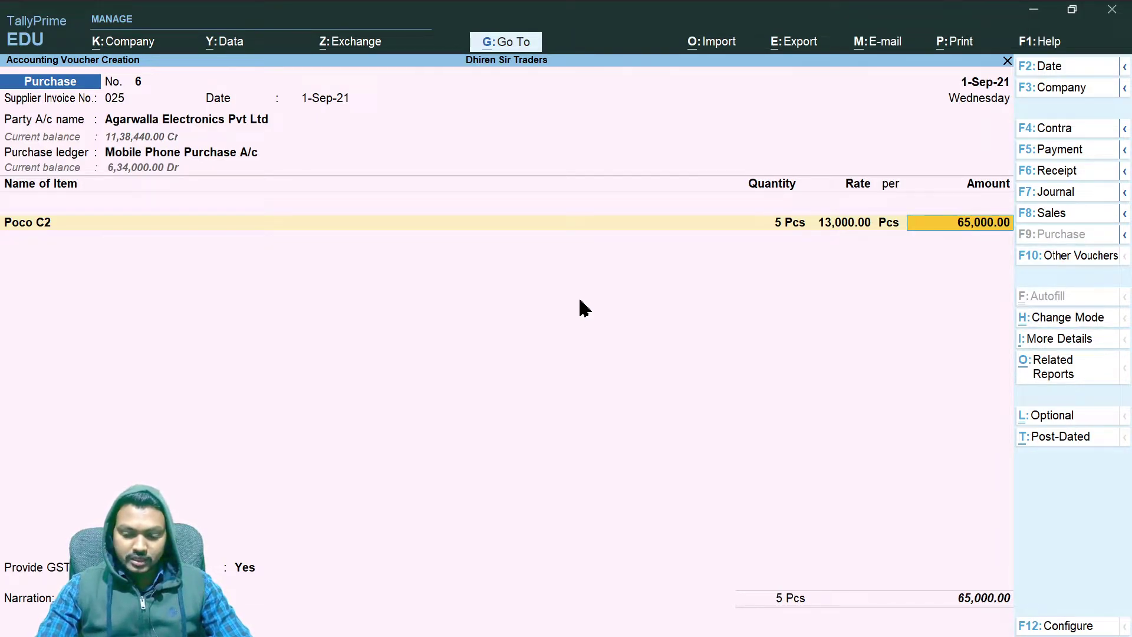
# - Reopen the Poco C2 item allocations and advance past the existing Rourkela Main Location entry to a new allocation line
pyautogui.press('BackSpace')
pyautogui.press('BackSpace')
pyautogui.press('BackSpace')
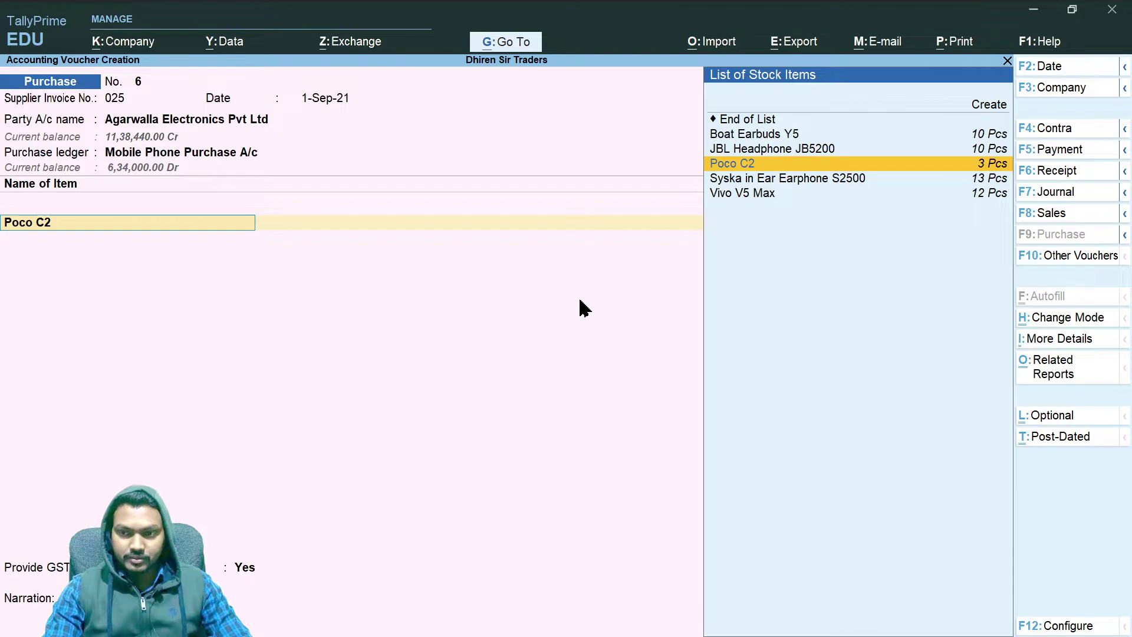
pyautogui.press('Return')
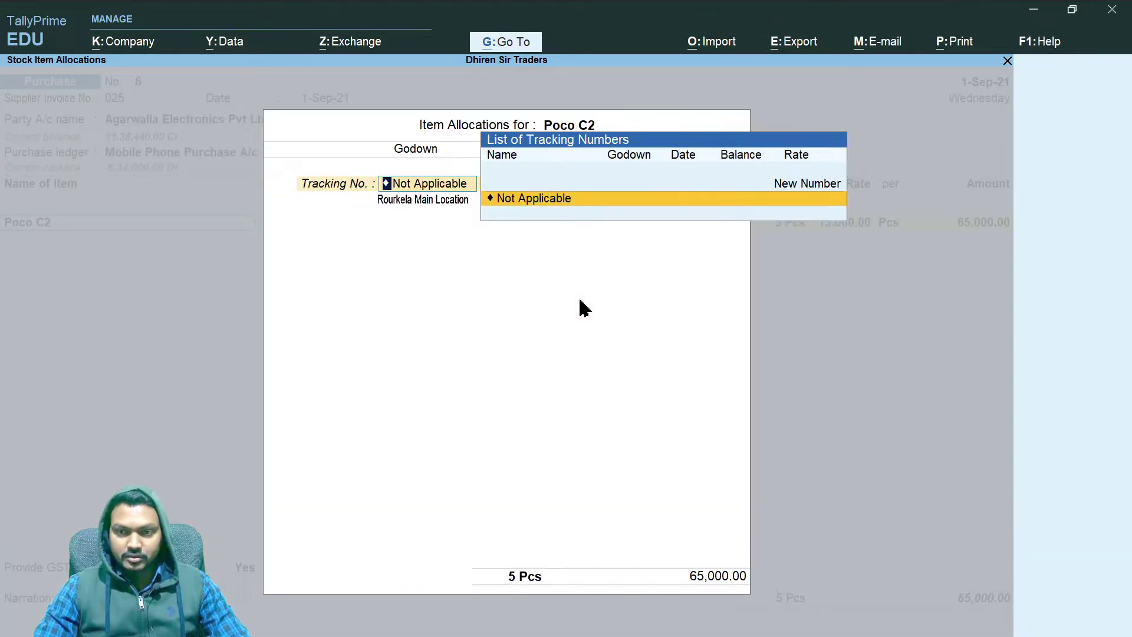
pyautogui.press('Return')
pyautogui.press('Return')
pyautogui.press('Return')
pyautogui.press('Return')
pyautogui.press('Return')
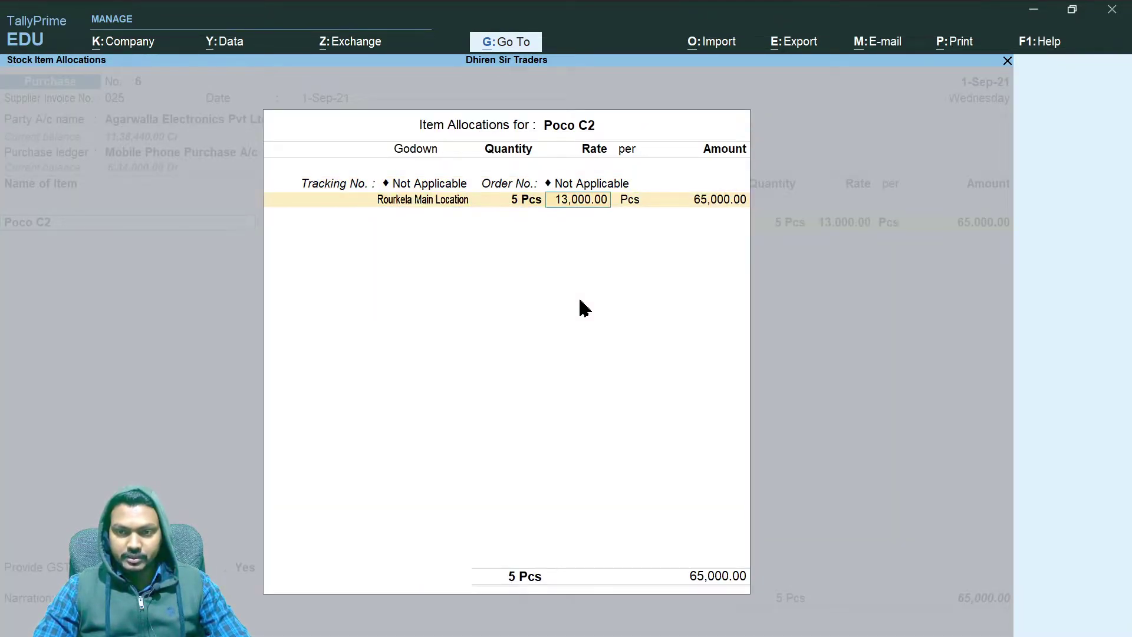
pyautogui.press('Return')
pyautogui.press('Return')
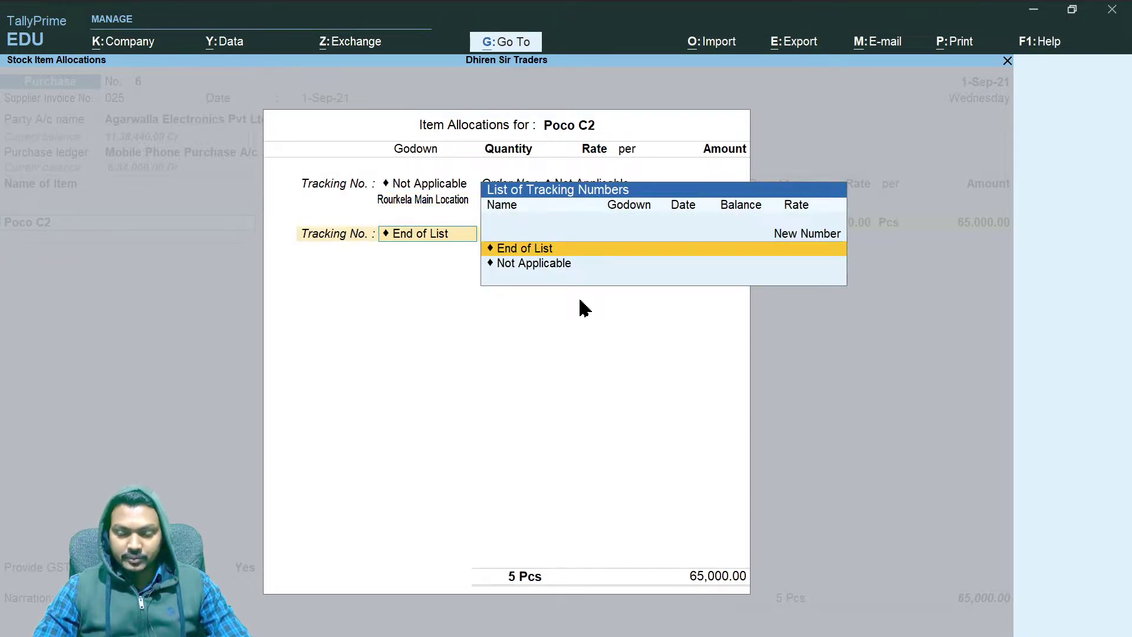
# - Allocate another 5 Pcs of Poco C2 to Sector- 02 Godown at 13,000.00, with tracking and order numbers Not Applicable, and accept the item line
pyautogui.press('Down')
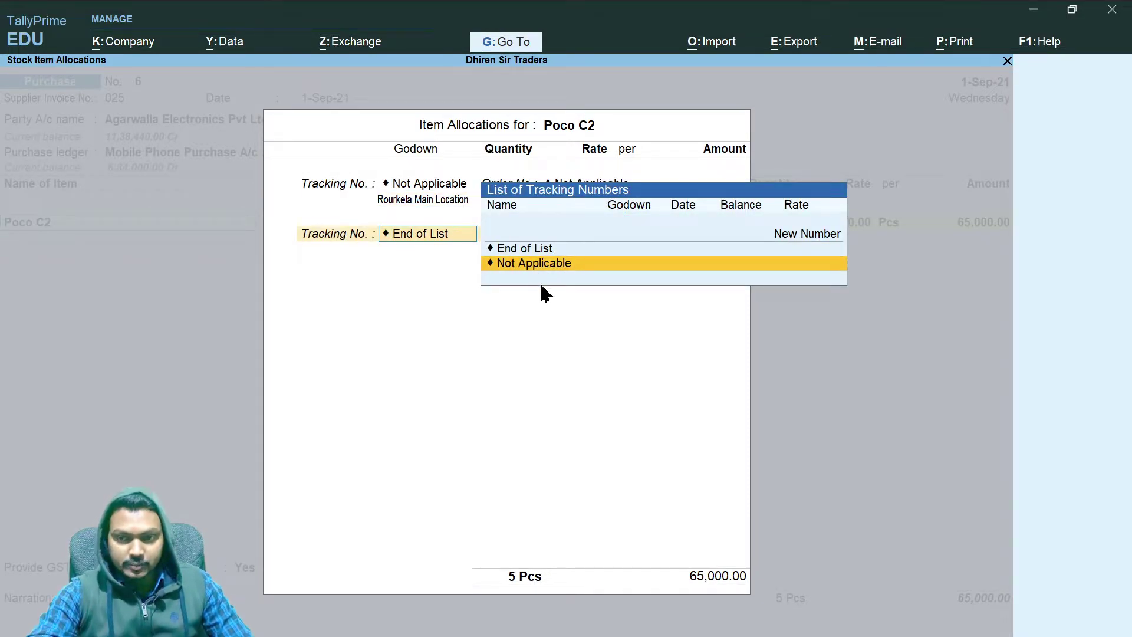
pyautogui.press('Return')
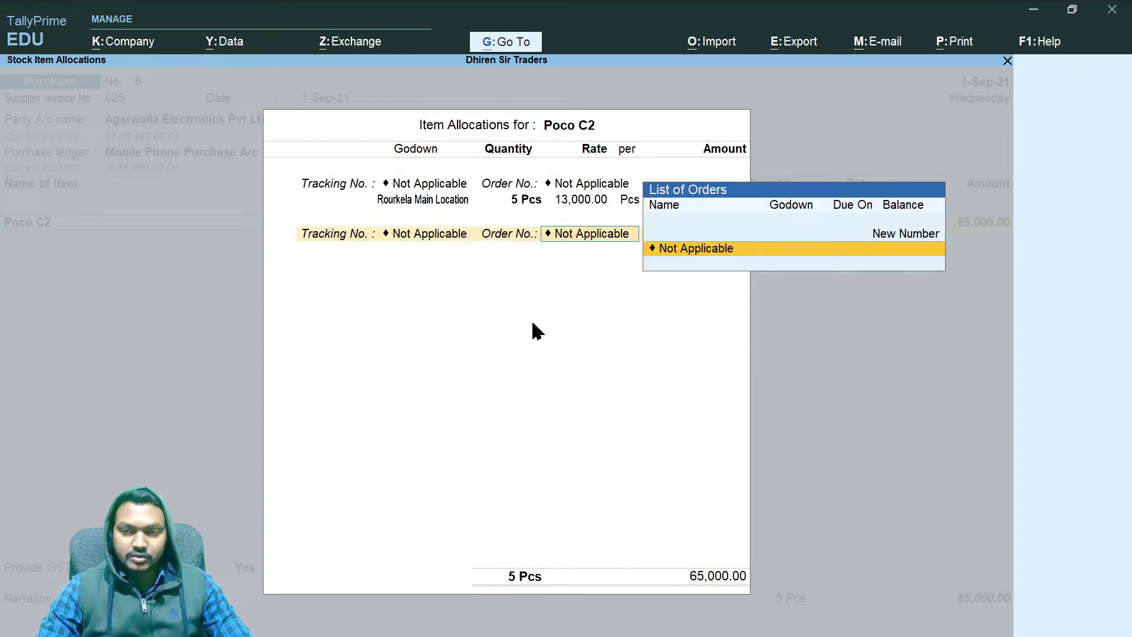
pyautogui.press('Return')
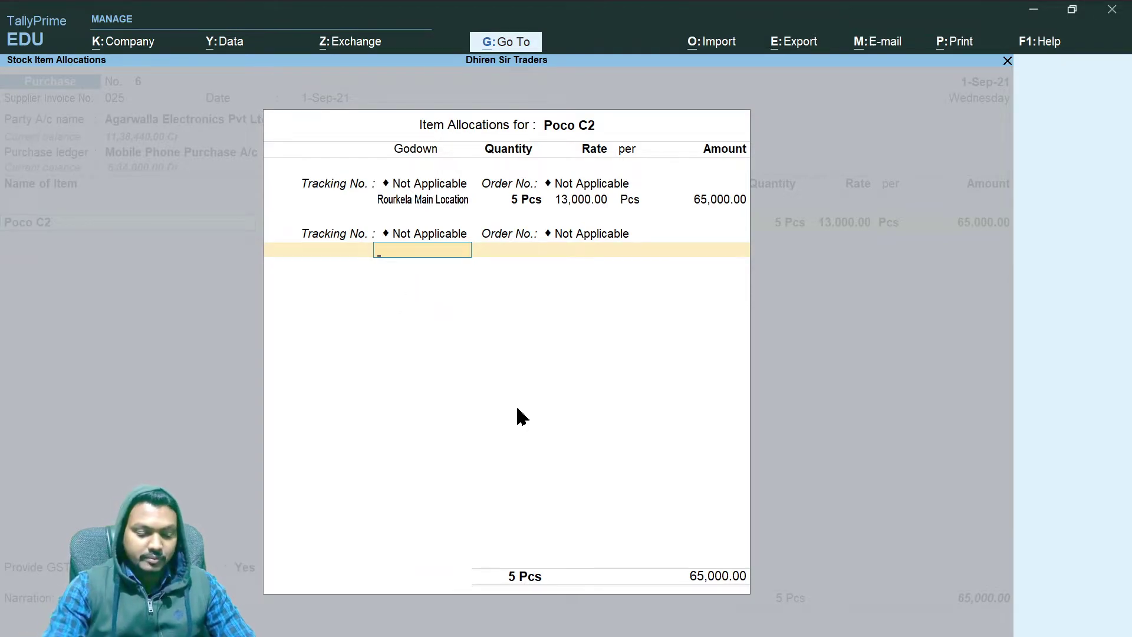
pyautogui.write('Sec')
pyautogui.press('Return')
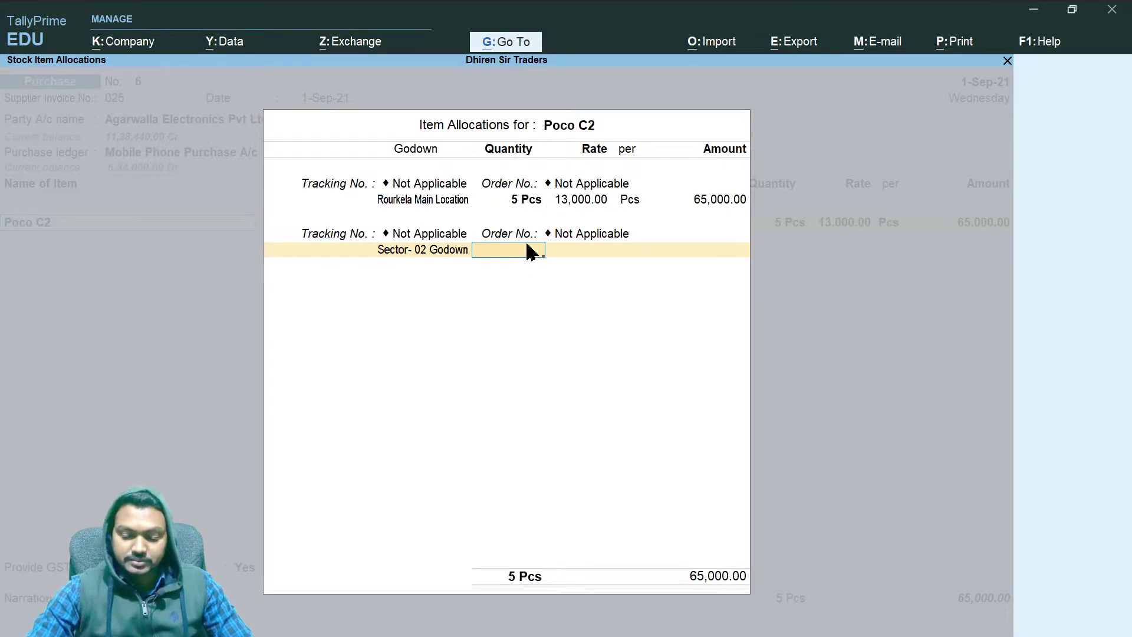
pyautogui.write('5')
pyautogui.press('Return')
pyautogui.press('Return')
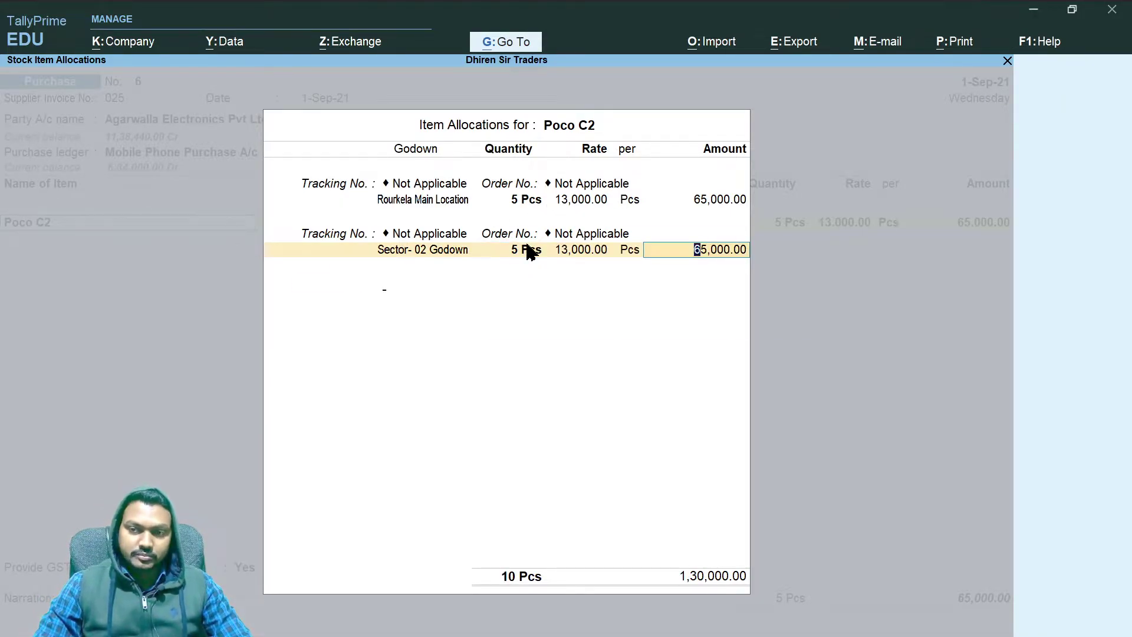
pyautogui.press('Return')
pyautogui.press('Return')
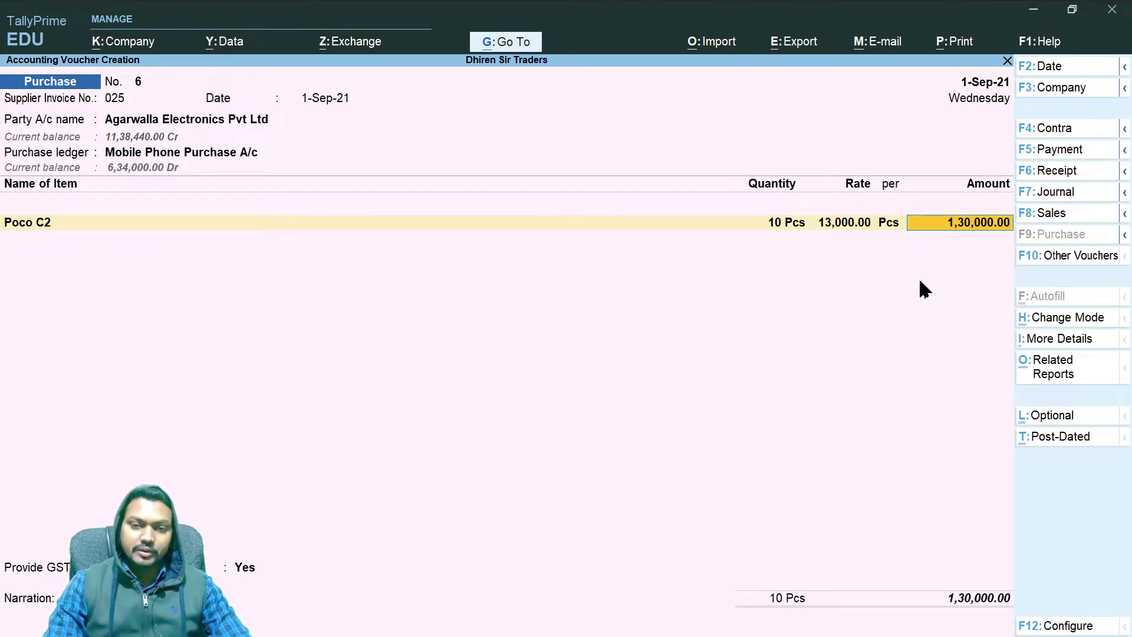
pyautogui.press('Return')
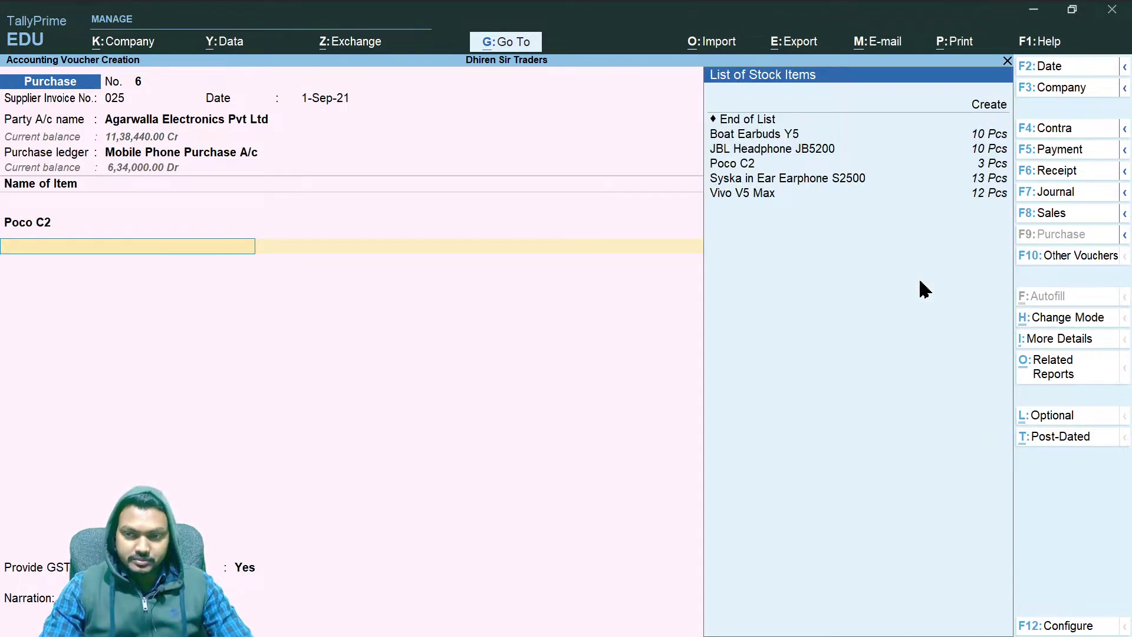
# - Add the stock item Vivo V5 Max with its tracking number and order number set to Not Applicable
pyautogui.press('Down')
pyautogui.press('Down')
pyautogui.press('Down')
pyautogui.press('Down')
pyautogui.press('Down')
pyautogui.press('Down')
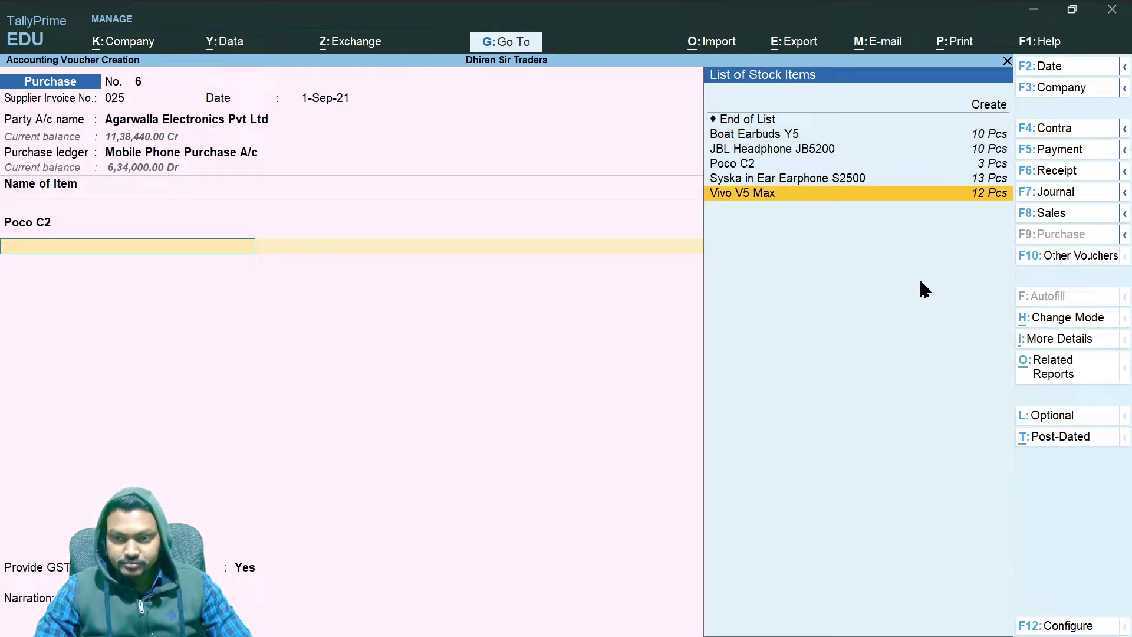
pyautogui.press('Return')
pyautogui.press('Return')
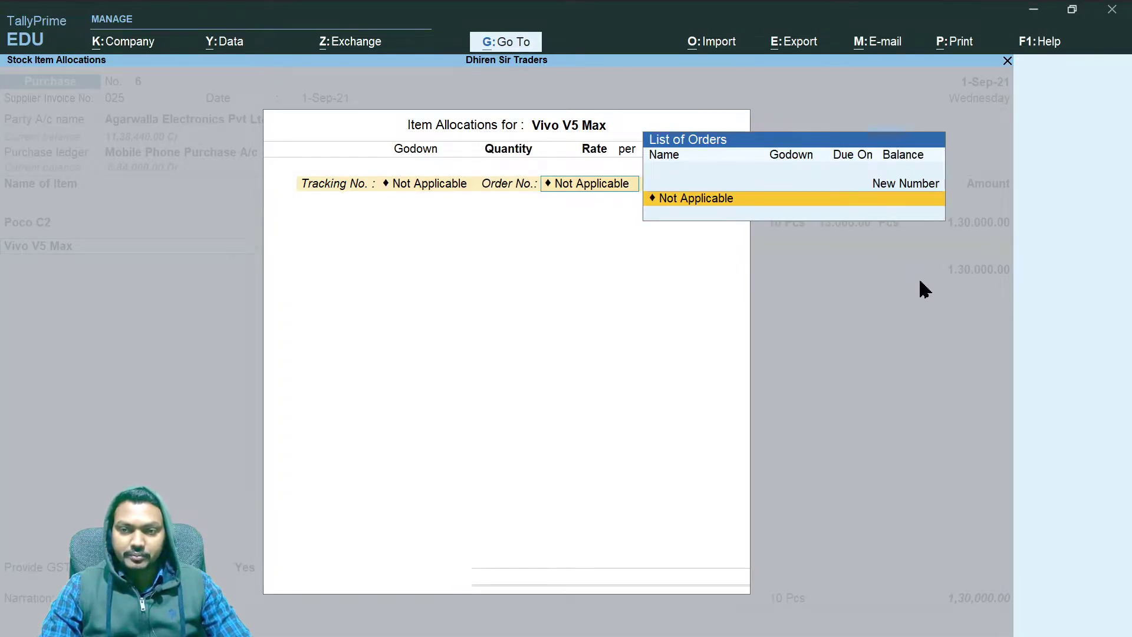
pyautogui.press('Return')
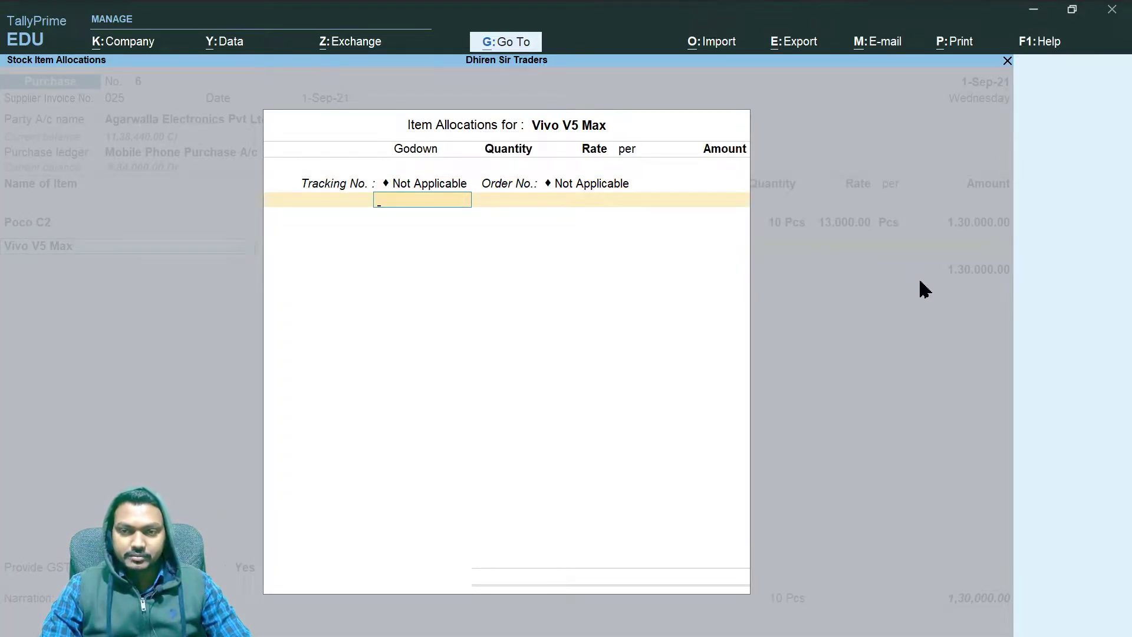
# - Allocate 5 Pcs of Vivo V5 Max to Rourkela Main Location at a rate of 19,000.00
pyautogui.write('Main')
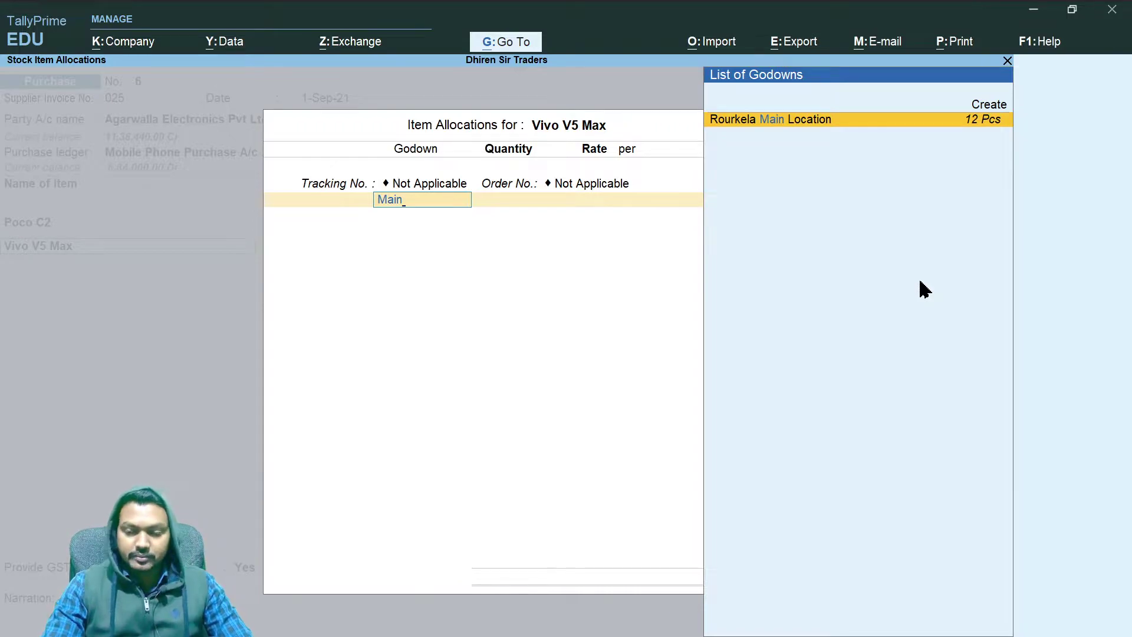
pyautogui.press('Return')
pyautogui.write('5')
pyautogui.press('Return')
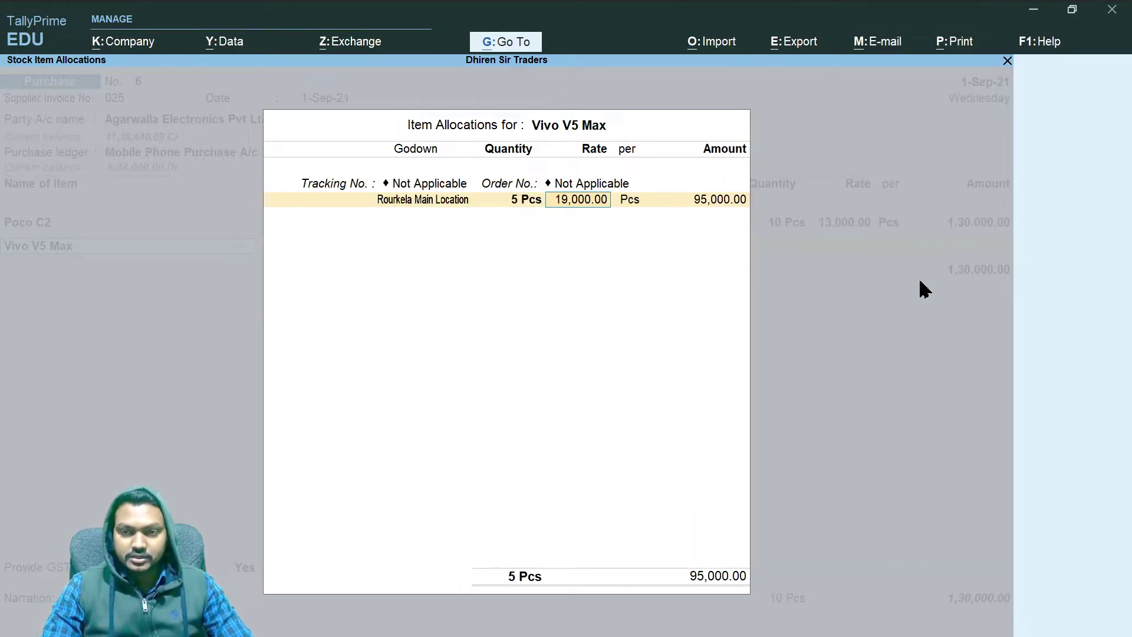
pyautogui.press('Return')
pyautogui.press('Return')
# - Allocate another 5 Pcs of Vivo V5 Max to Sector- 02 Godown at 19,000.00, with tracking and order numbers Not Applicable, and finish the item list
pyautogui.press('Down')
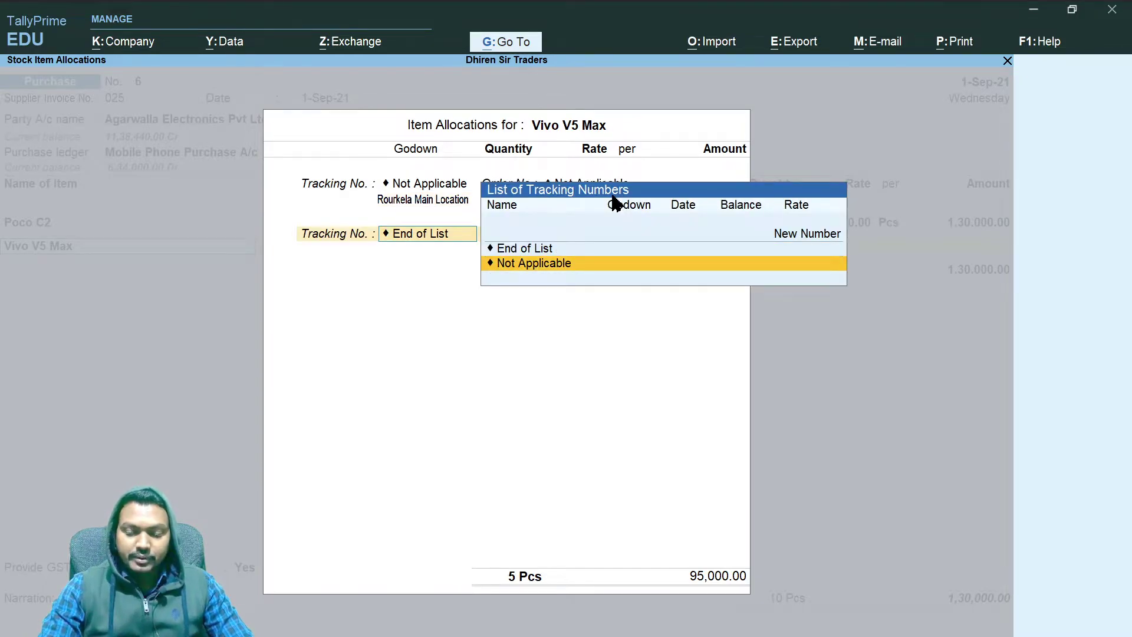
pyautogui.press('Return')
pyautogui.press('Return')
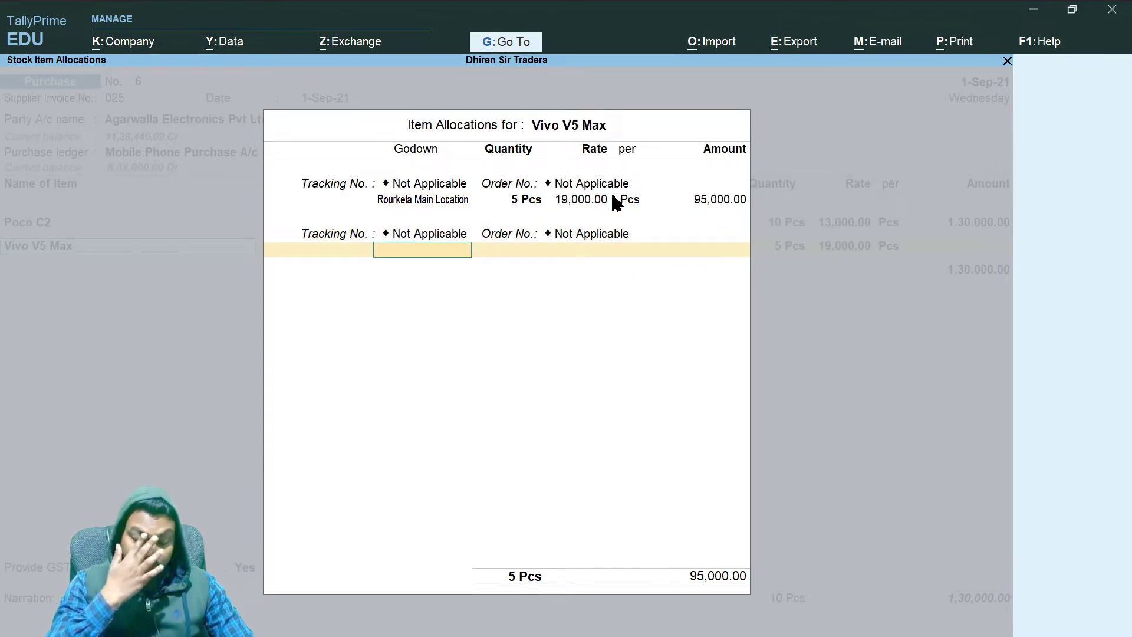
pyautogui.write('Sec')
pyautogui.press('Return')
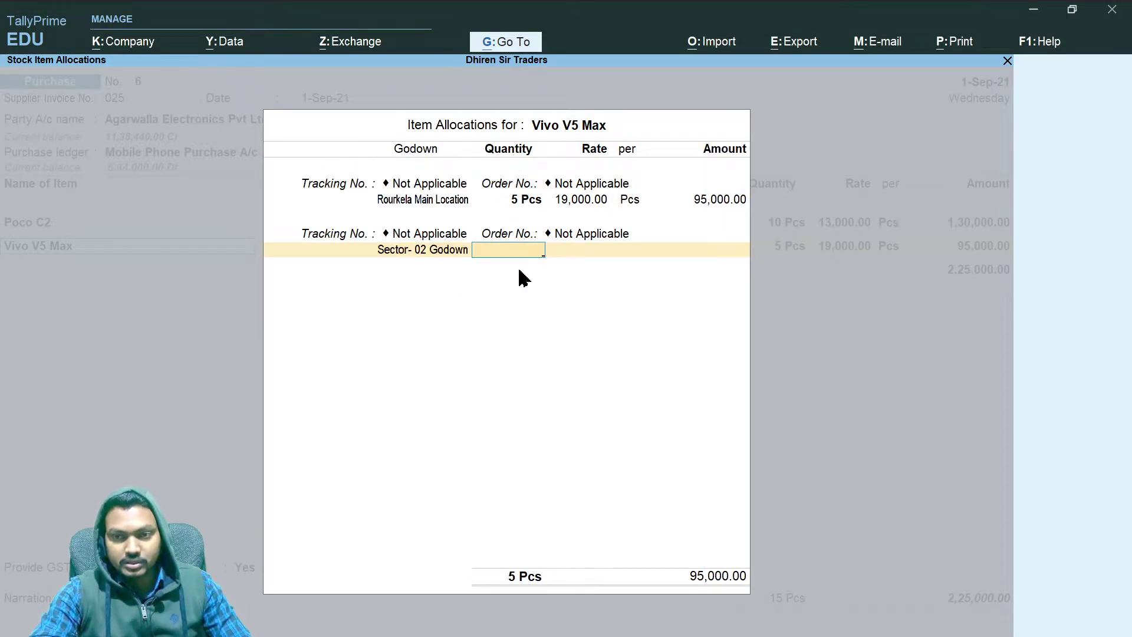
pyautogui.write('5')
pyautogui.press('Return')
pyautogui.press('Return')
pyautogui.press('Return')
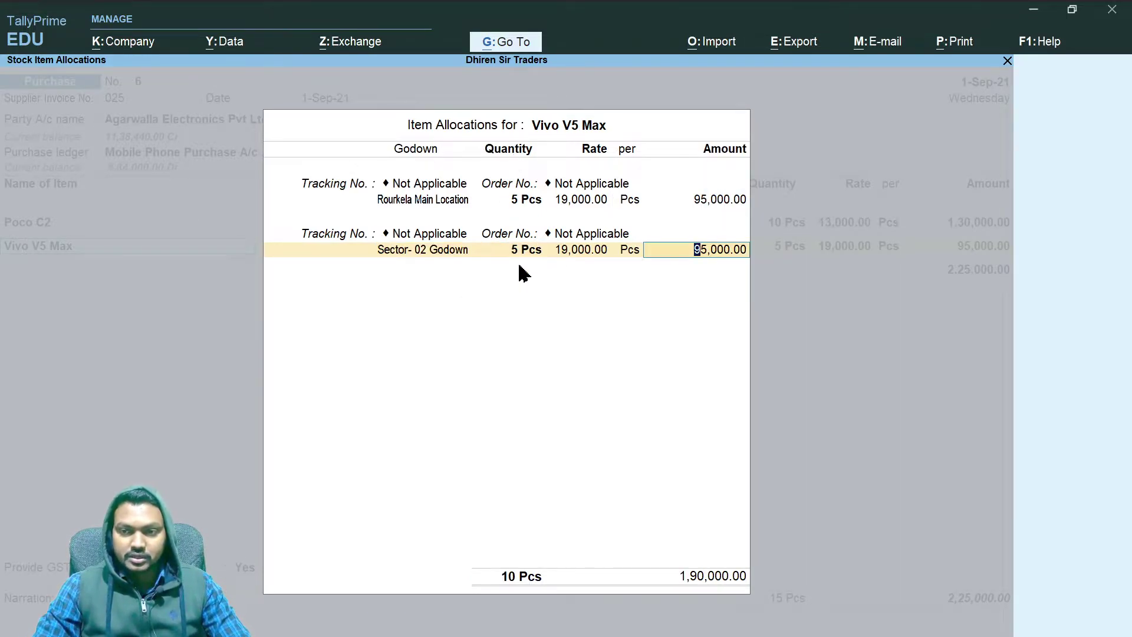
pyautogui.press('Return')
pyautogui.press('Return')
pyautogui.press('Return')
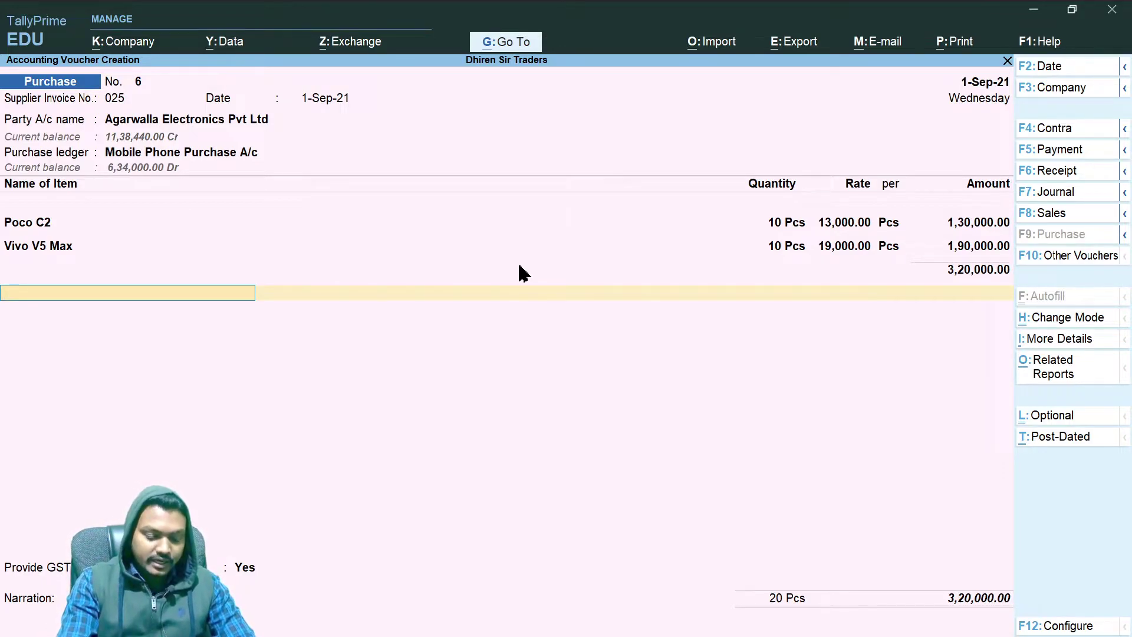
# - Add the Input CGST tax ledger at 9 % below the stock items and accept its amount
pyautogui.write('Inpu')
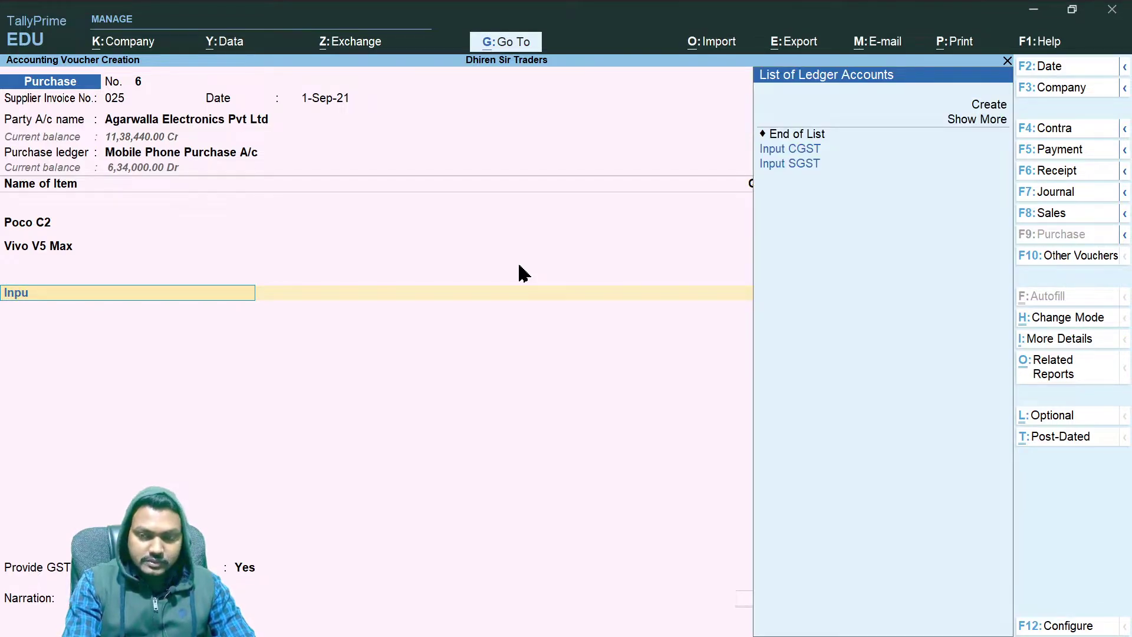
pyautogui.press('Down')
pyautogui.press('Up')
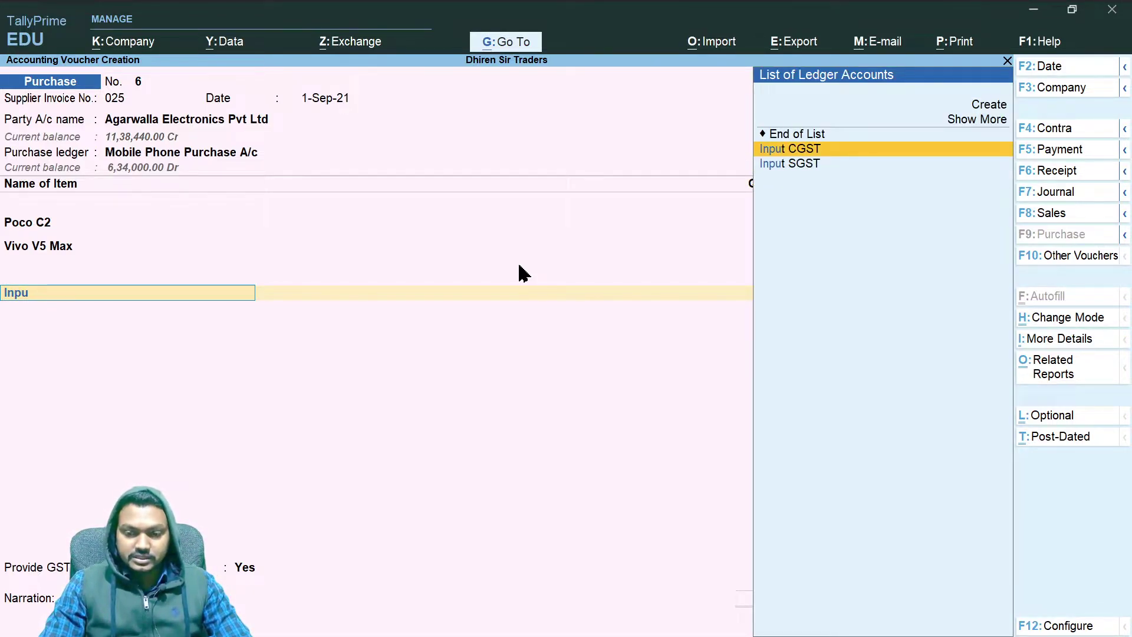
pyautogui.press('Return')
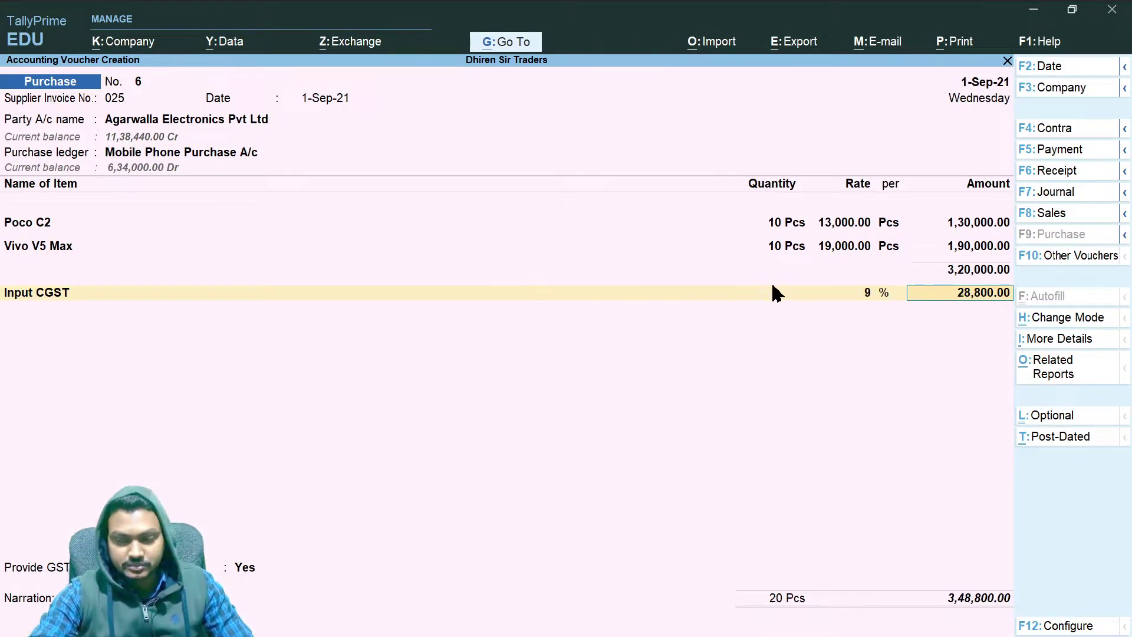
pyautogui.press('Return')
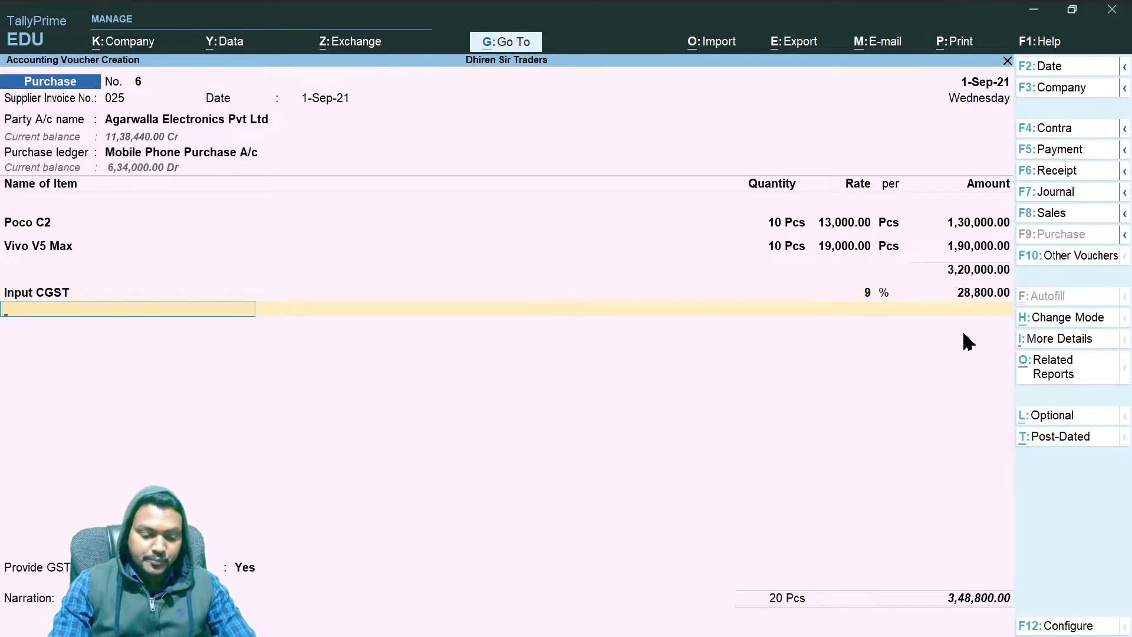
# - Add a second Input CGST line at 9 %, accept its amount and end the ledger list
pyautogui.write('Cgst')
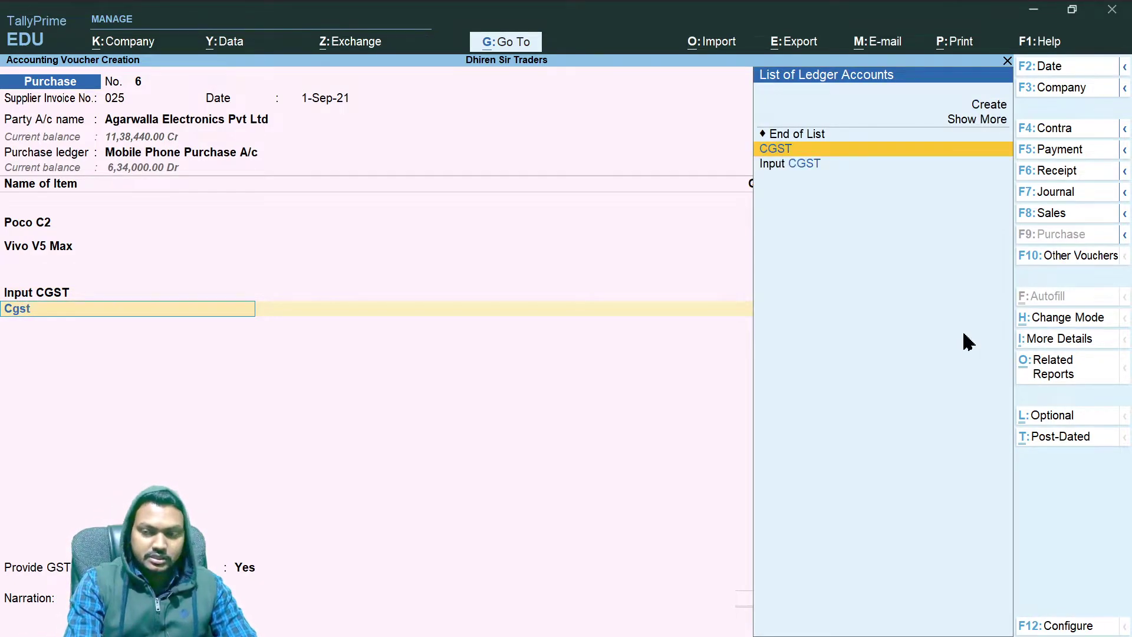
pyautogui.press('Down')
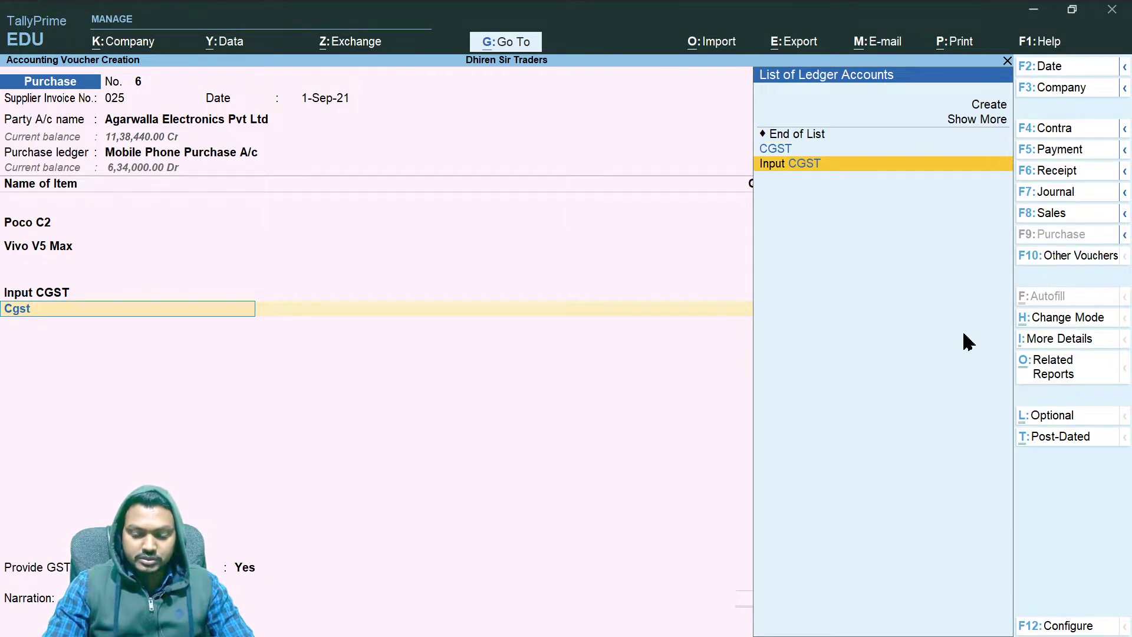
pyautogui.press('Return')
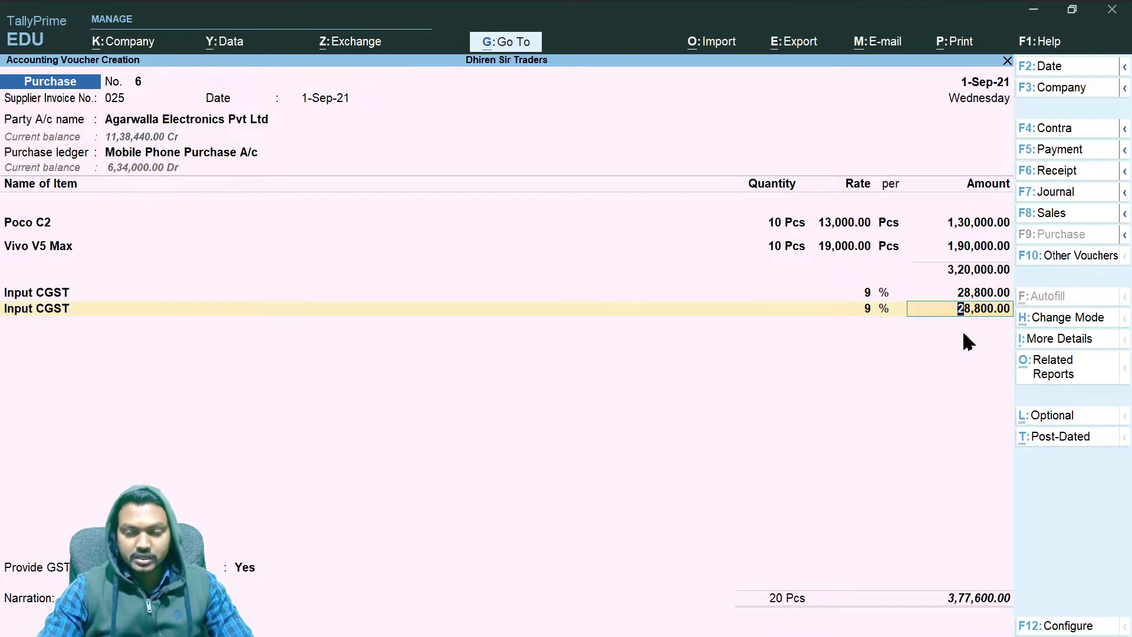
pyautogui.press('Return')
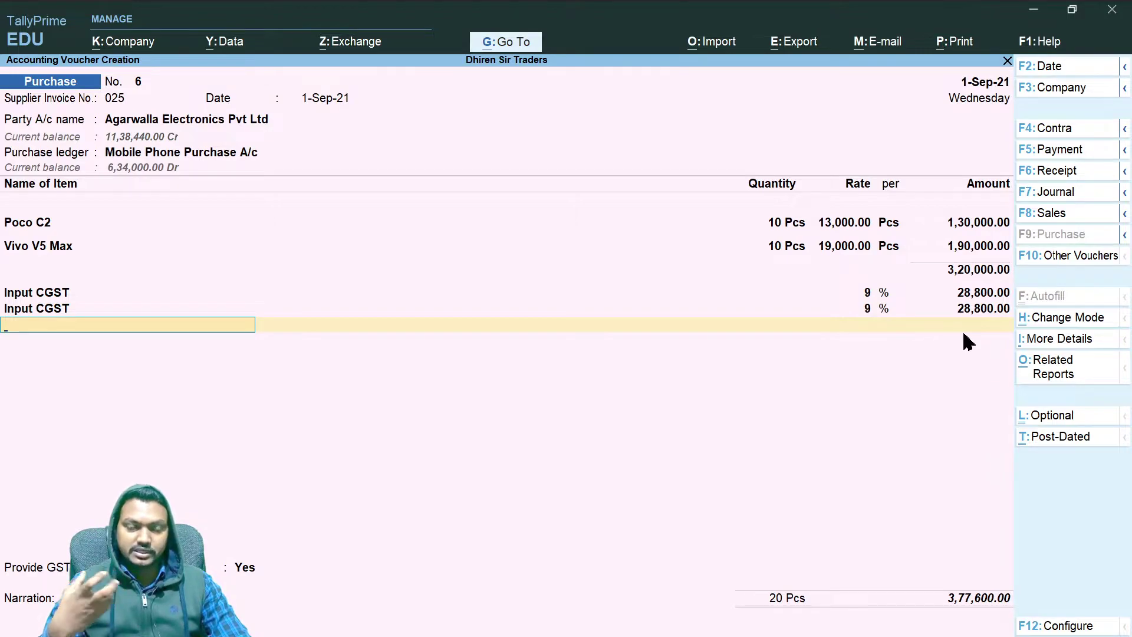
pyautogui.press('Return')
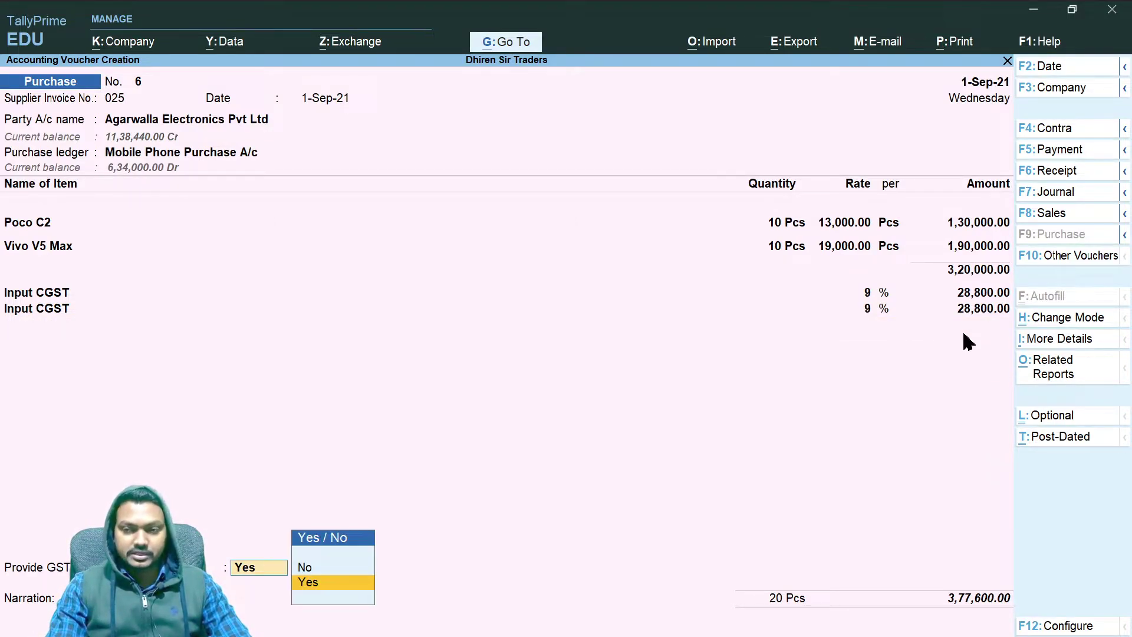
# - Set Provide GST details to No and allocate the supplier's bill of 3,77,600.00 as On Account
pyautogui.press('Up')
pyautogui.press('Return')
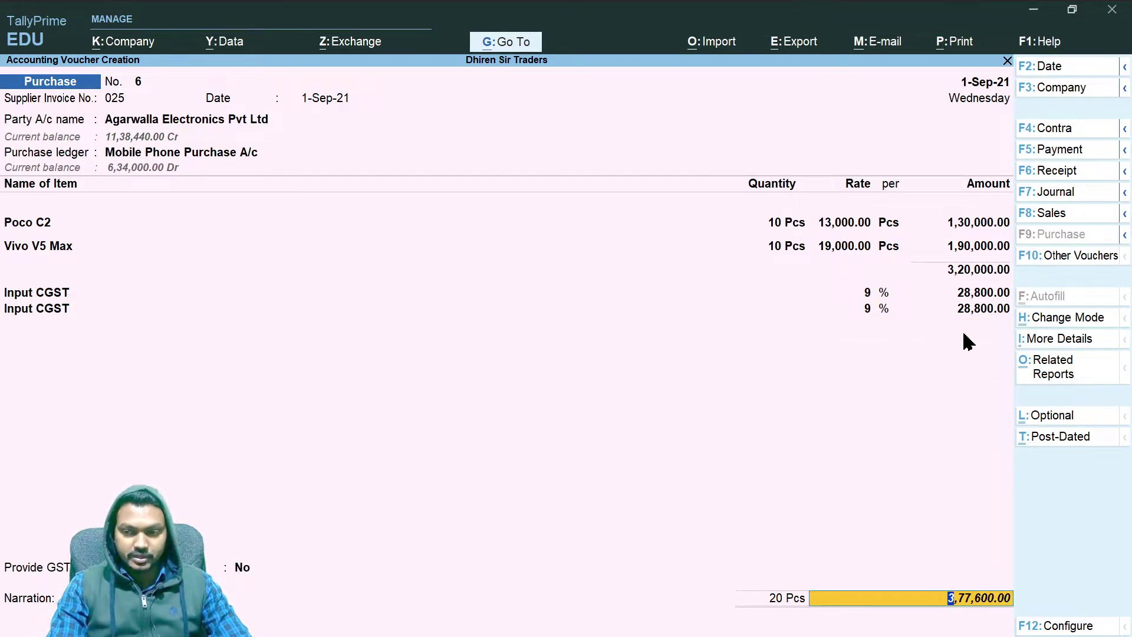
pyautogui.press('Return')
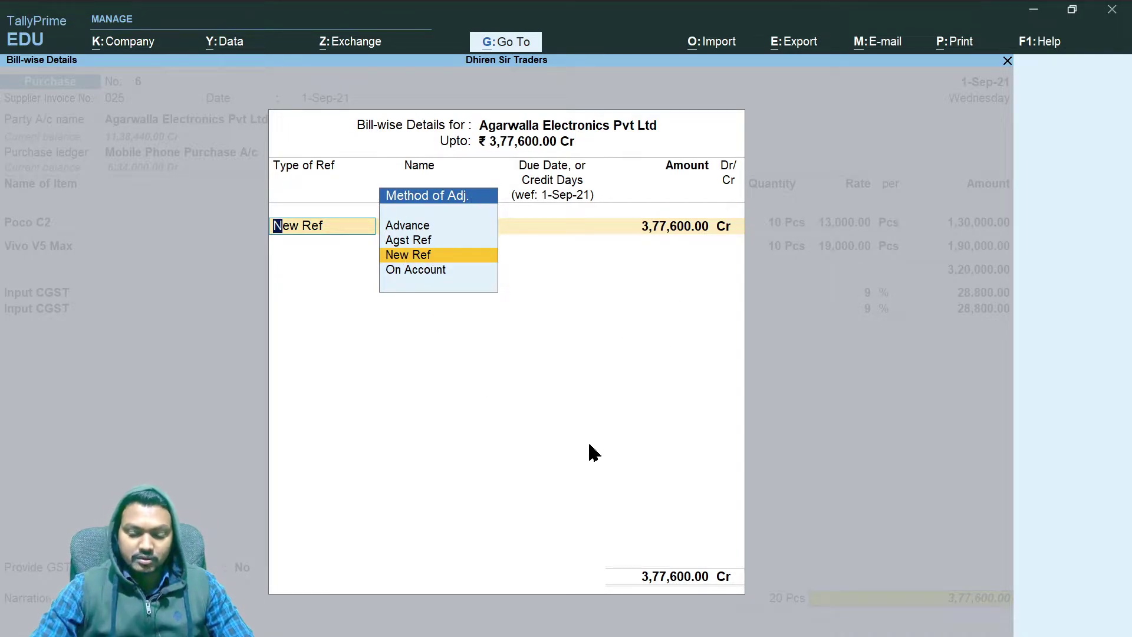
pyautogui.press('Down')
pyautogui.press('Return')
pyautogui.press('Return')
pyautogui.press('Return')
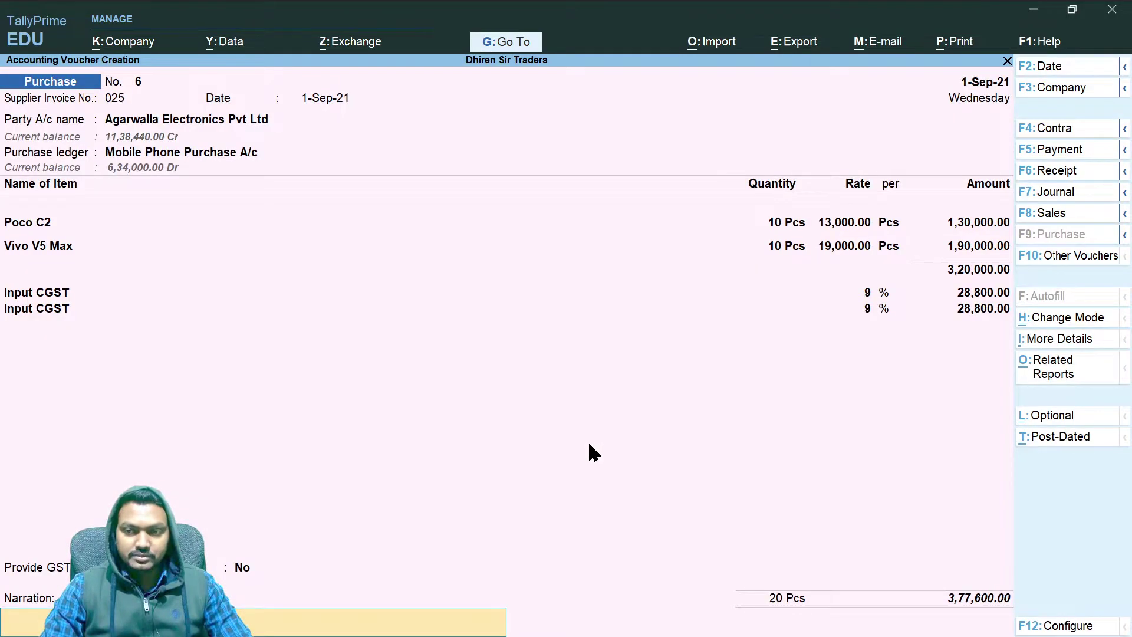
# - Enter a voucher narration beginning "Being Mobile" and ending "both Godowns", and accept it
pyautogui.write('Being Mobile')
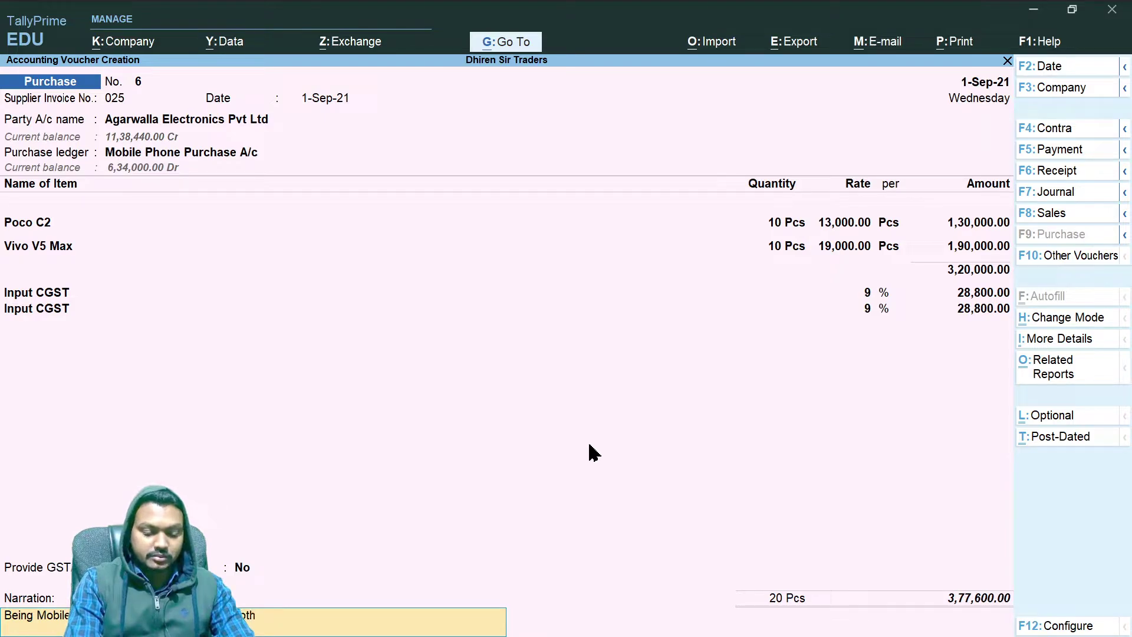
pyautogui.write('owns')
pyautogui.press('Return')
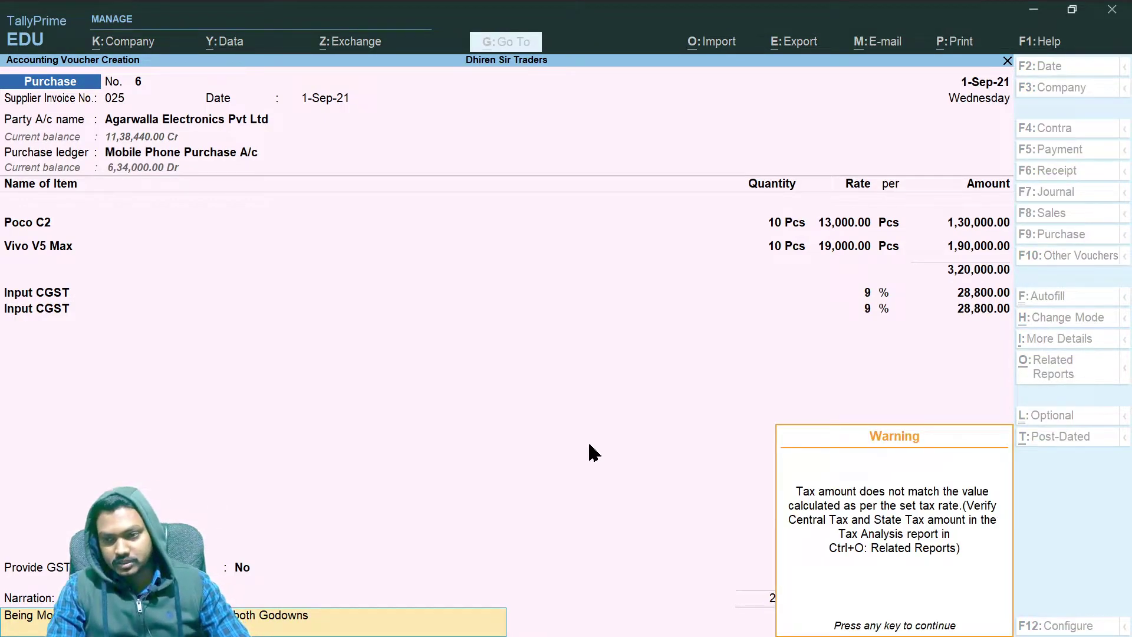
# - Accept and save the completed purchase voucher, and leave voucher creation for the Gateway of Tally
pyautogui.press('Return')
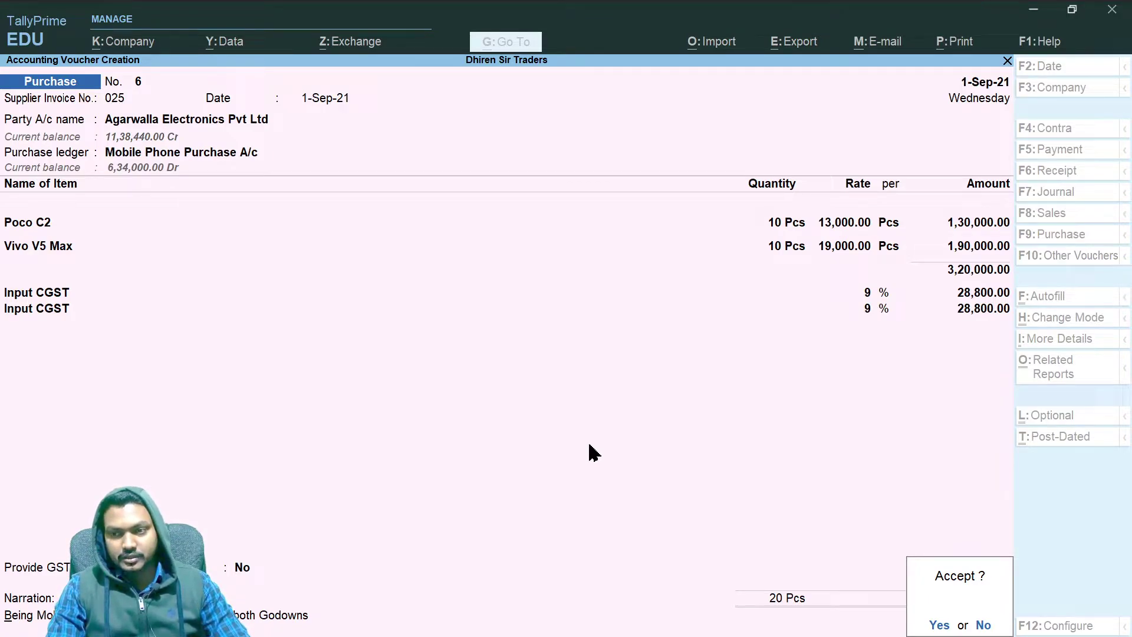
pyautogui.press('Return')
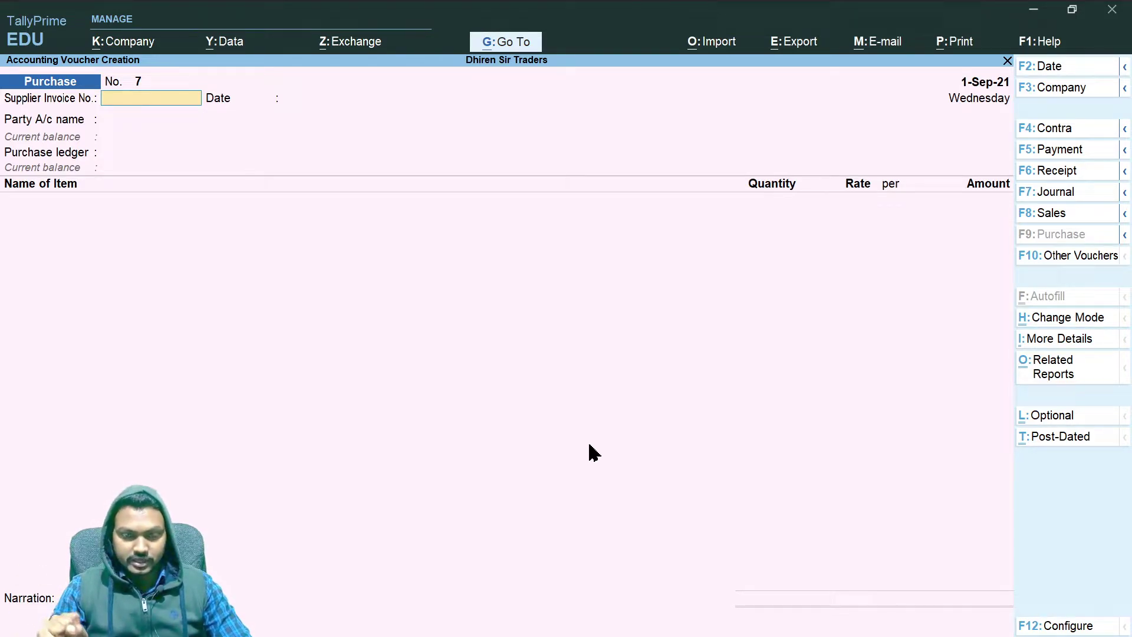
pyautogui.press('Escape')
pyautogui.press('Escape')
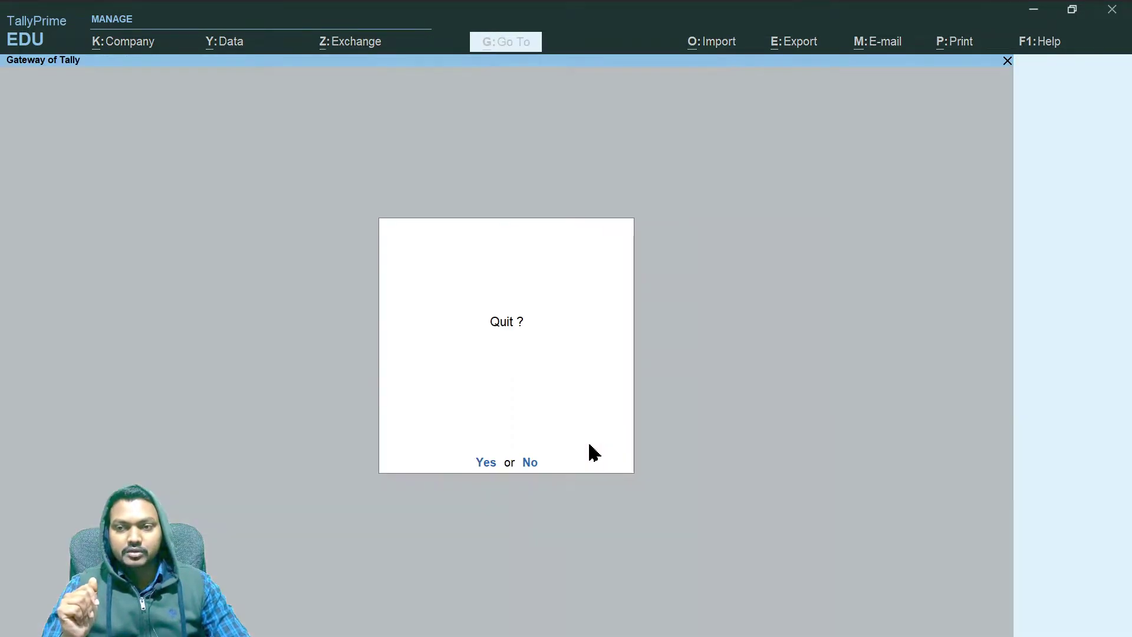
pyautogui.press('Escape')
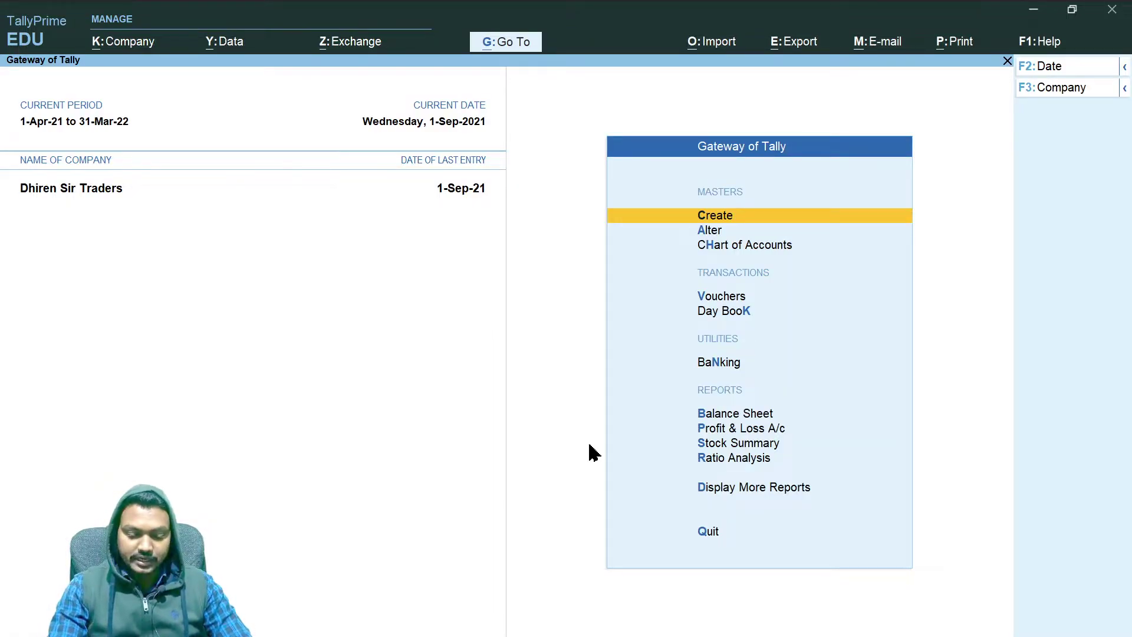
# - Check the saved 1-Sep-21 purchase from Agarwalla Electronics Pvt Ltd in the Day Book and close it without changes
pyautogui.press('k')
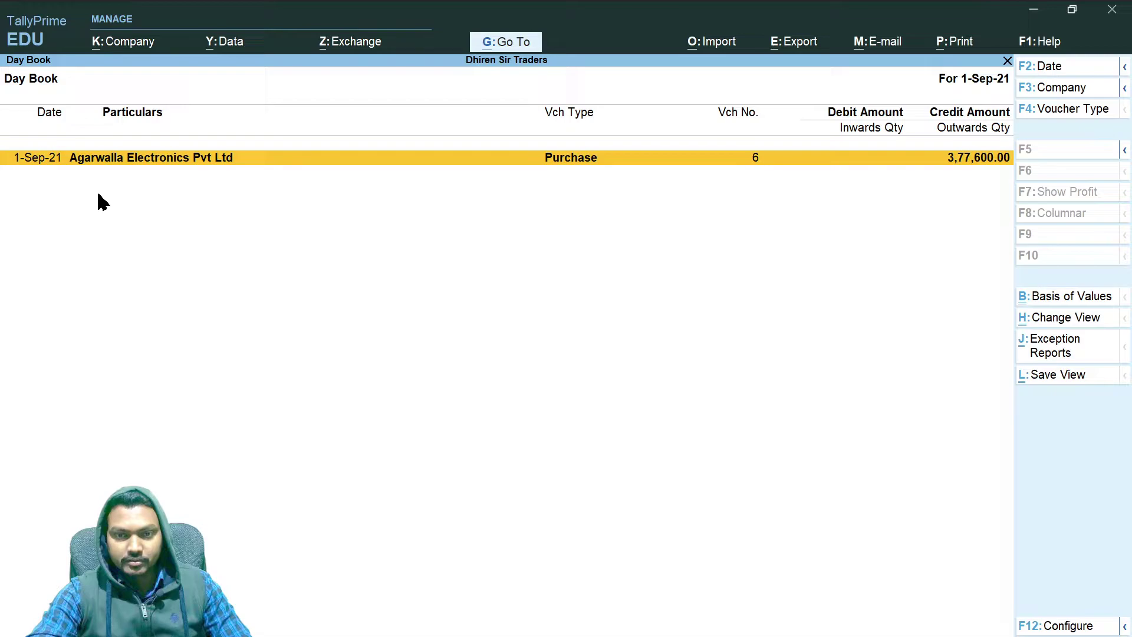
pyautogui.press('Escape')
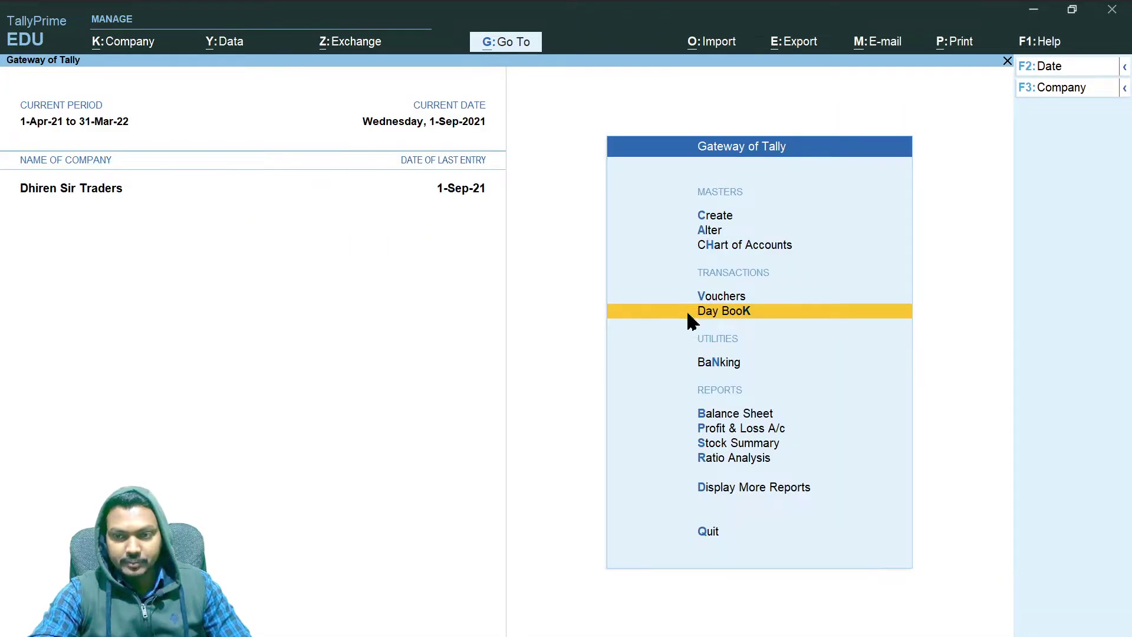
pyautogui.click(751, 327)
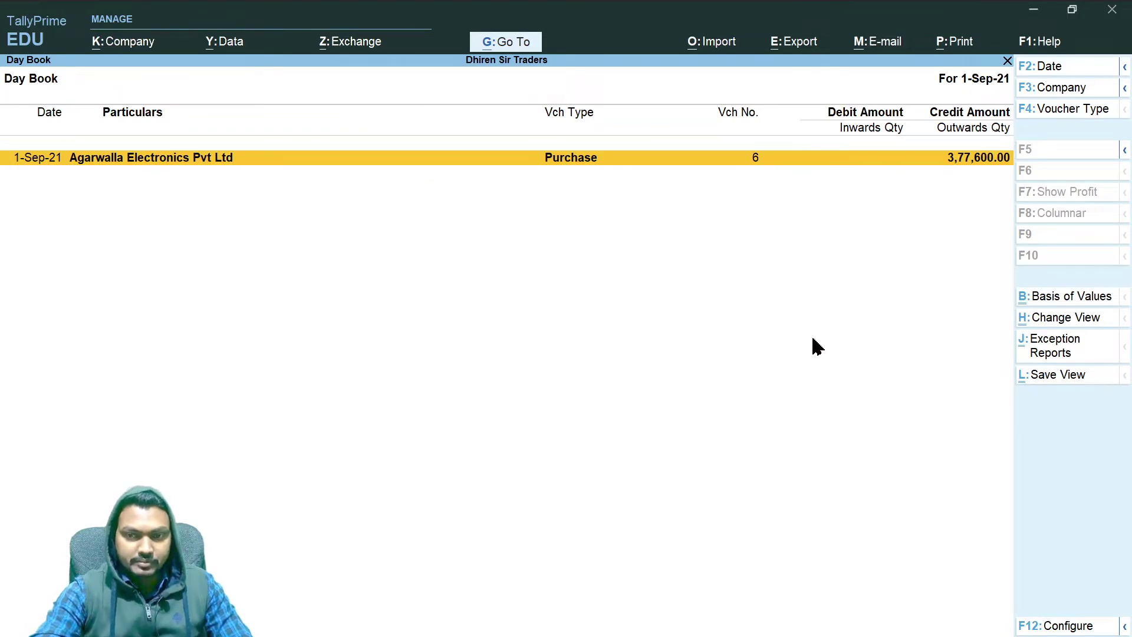
pyautogui.press('Return')
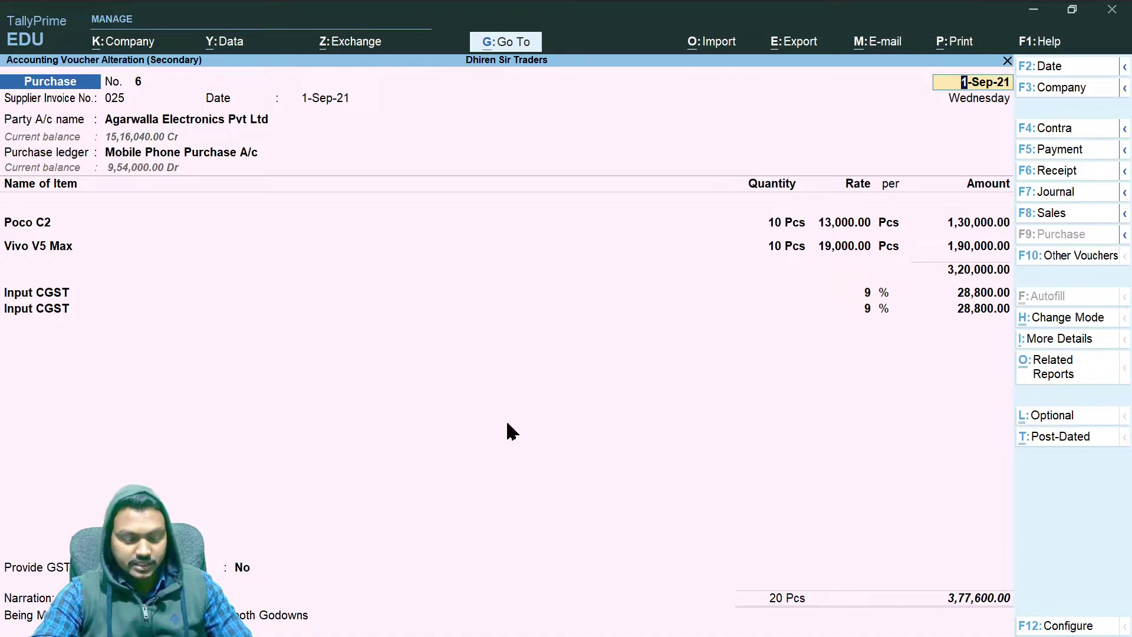
pyautogui.press('Escape')
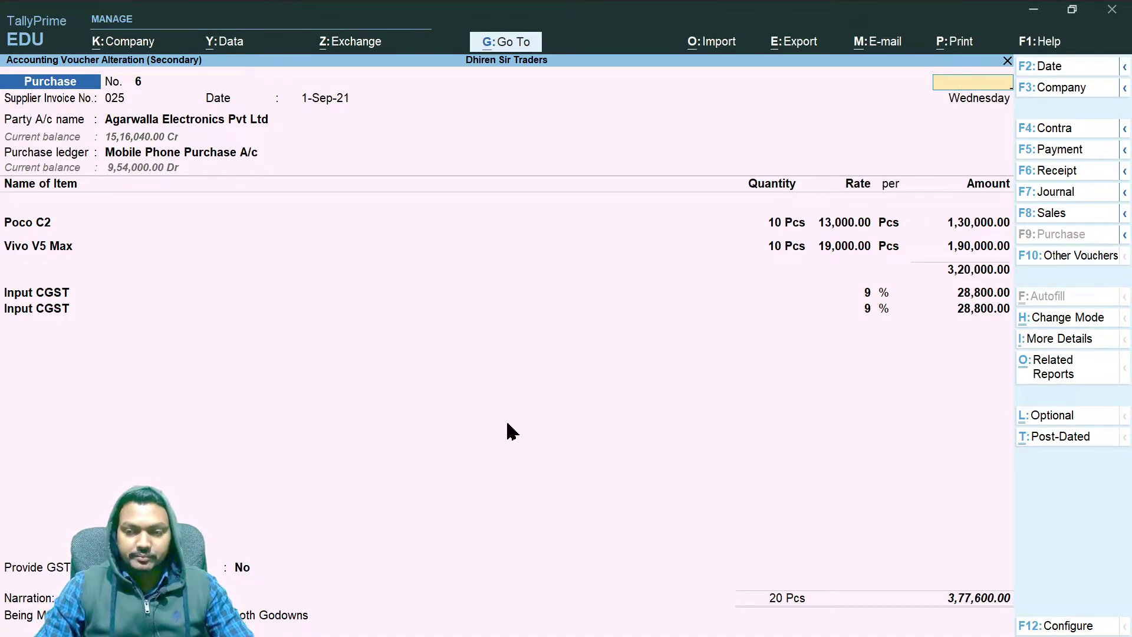
pyautogui.press('Escape')
pyautogui.press('Return')
pyautogui.press('Escape')
pyautogui.press('Escape')
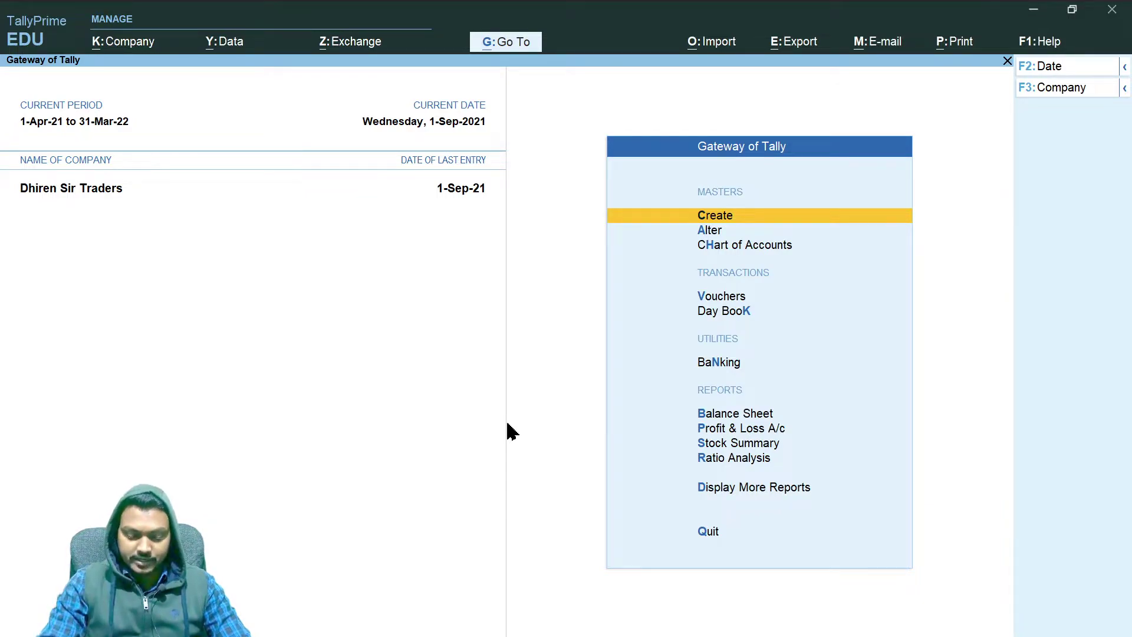
# - Review the godown summary of Rourkela Main Location and the monthly movement of Poco C2 there
pyautogui.click(802, 492)
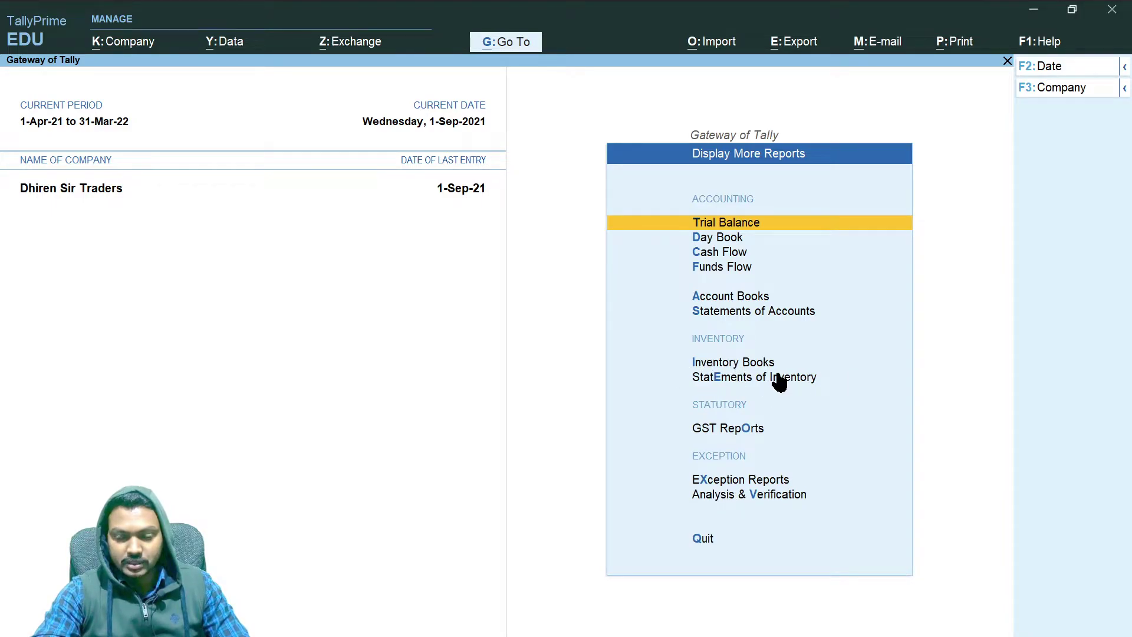
pyautogui.click(732, 367)
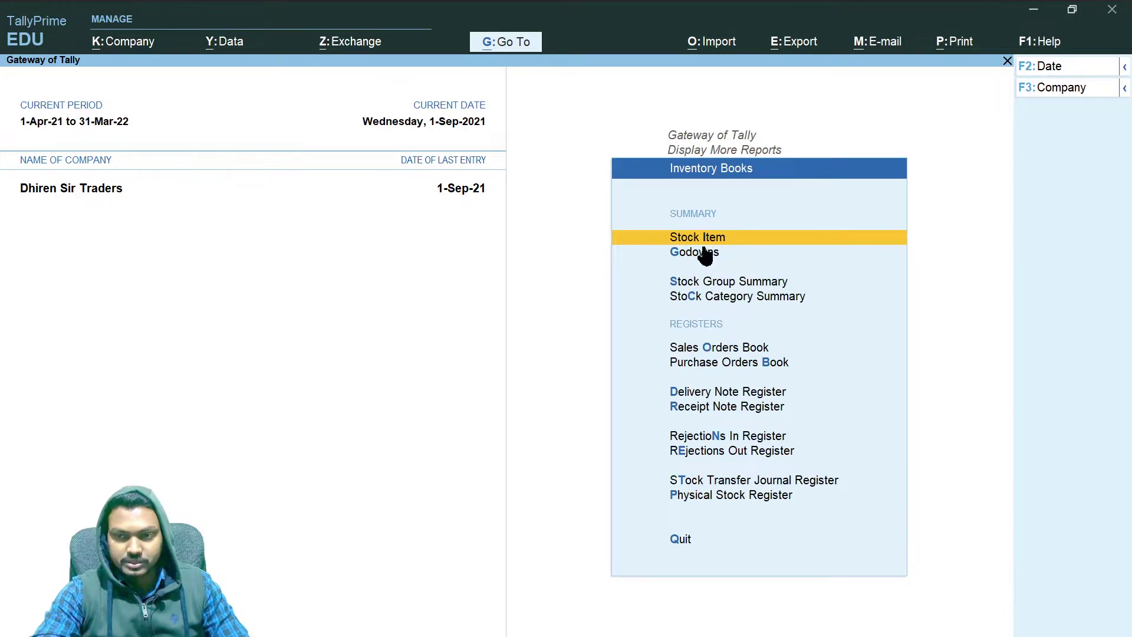
pyautogui.click(700, 254)
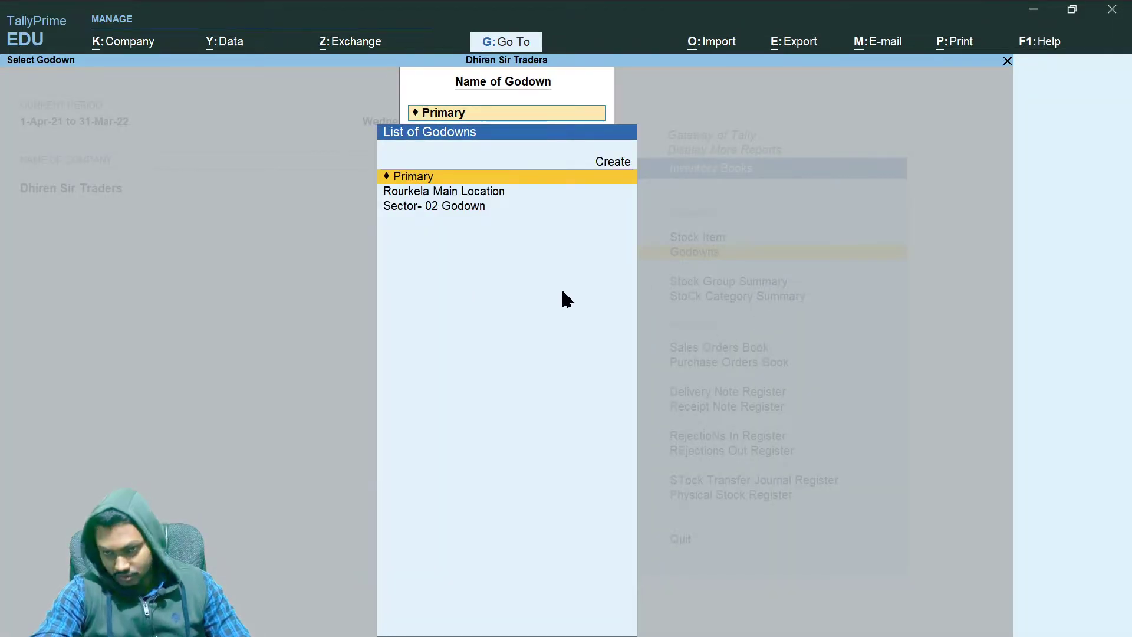
pyautogui.press('Down')
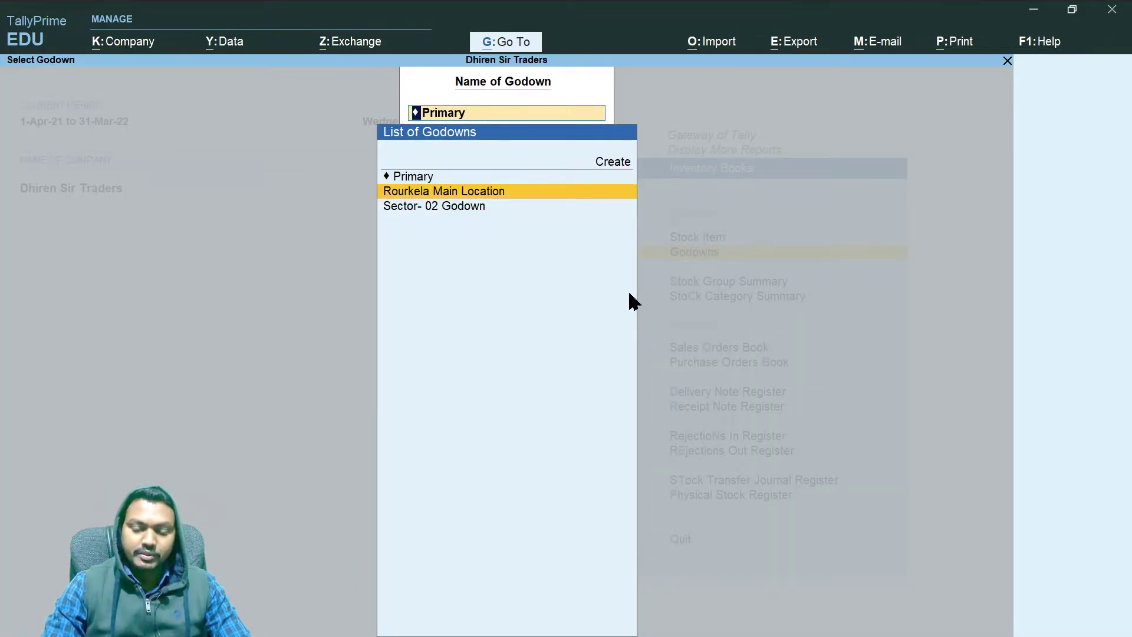
pyautogui.press('Return')
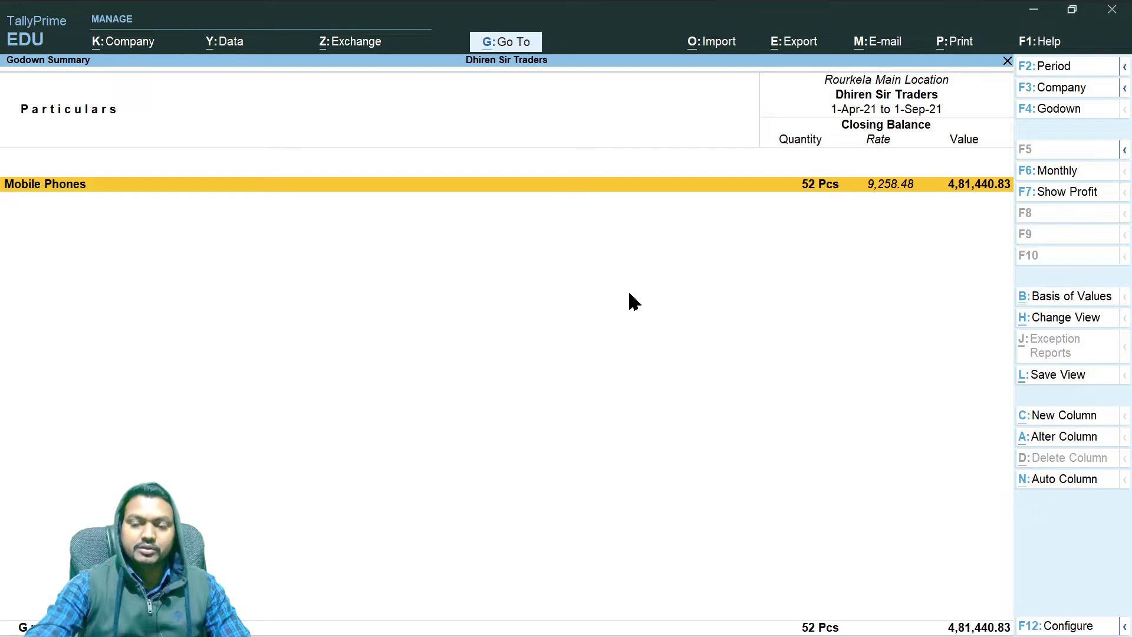
pyautogui.click(870, 187)
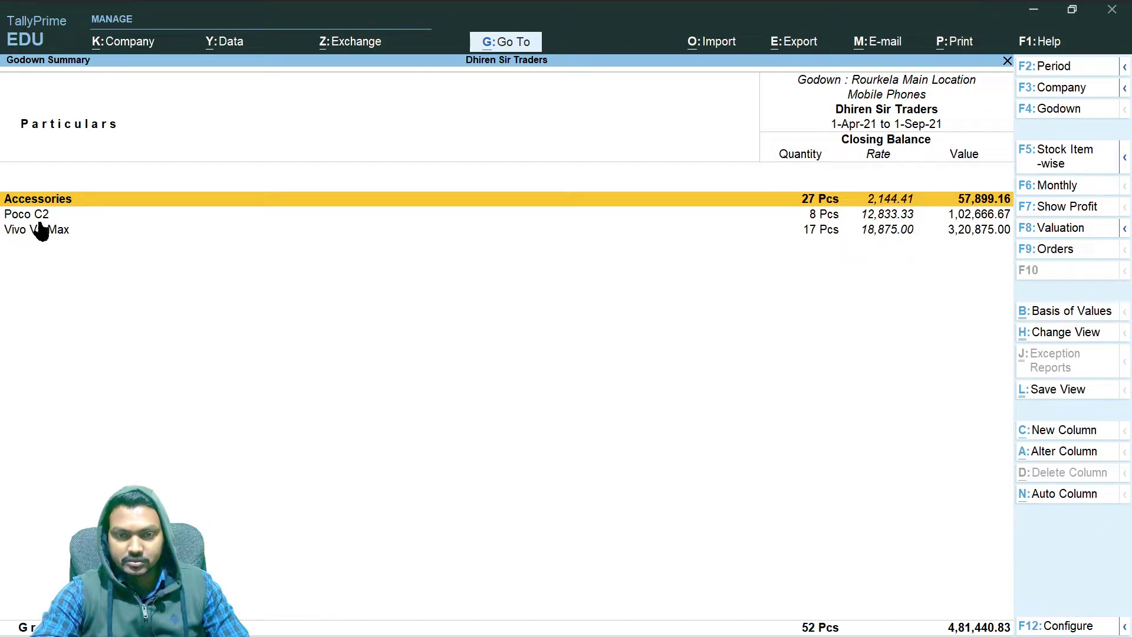
pyautogui.press('Down')
pyautogui.press('Return')
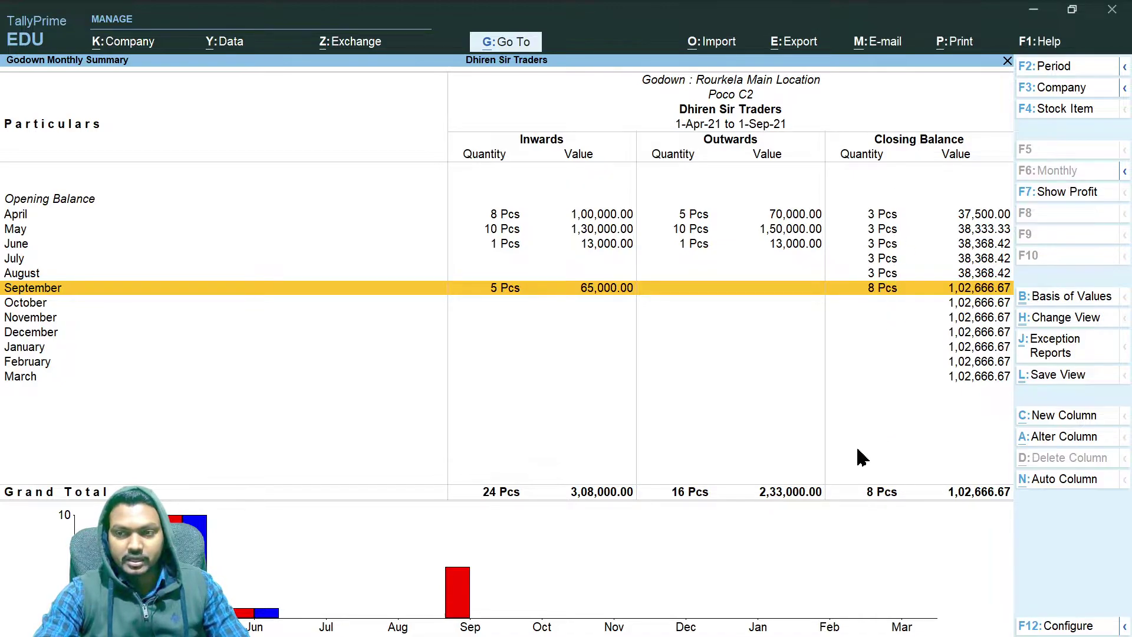
pyautogui.press('Escape')
pyautogui.press('Escape')
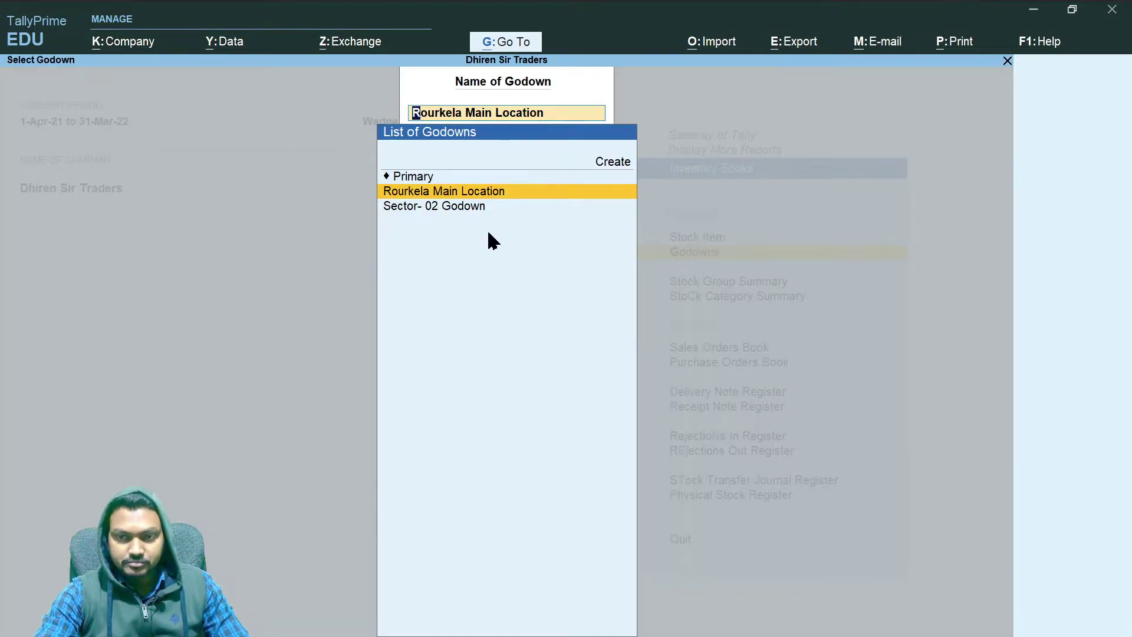
# - Review the Mobile Phones stock in Sector- 02 Godown and the monthly movement of Vivo V5 Max there
pyautogui.click(480, 208)
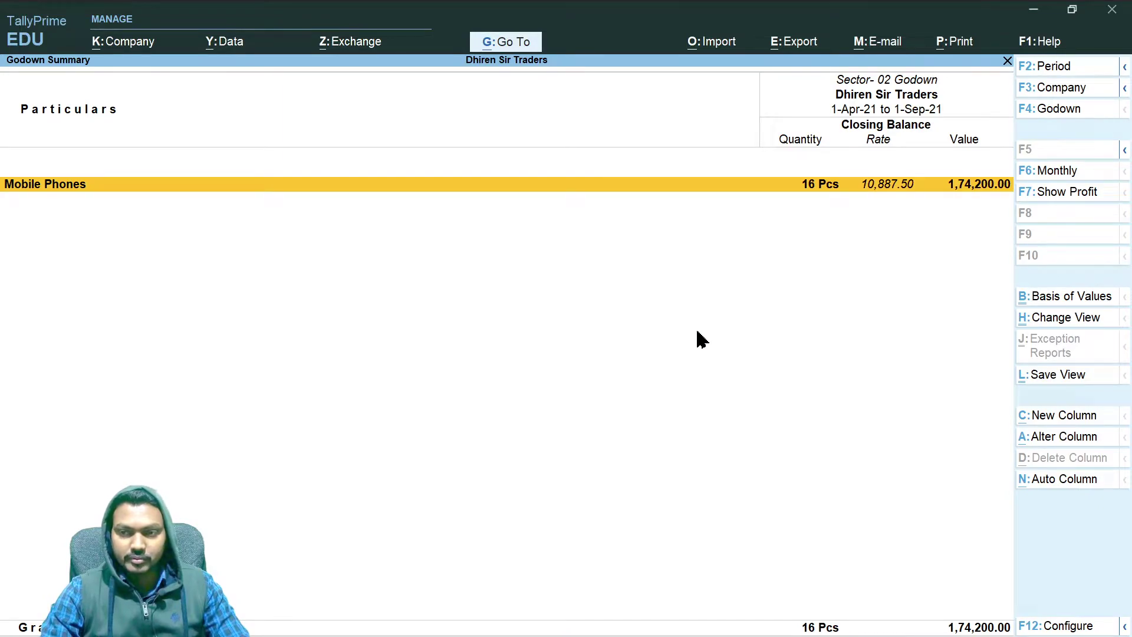
pyautogui.press('Return')
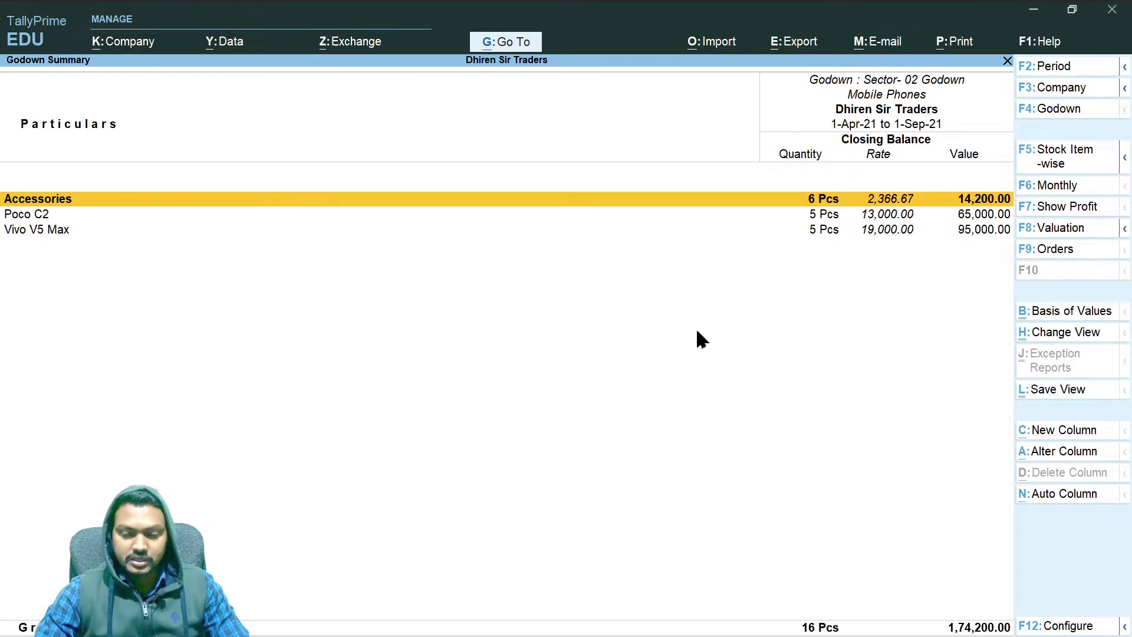
pyautogui.press('Down')
pyautogui.press('Down')
pyautogui.press('Return')
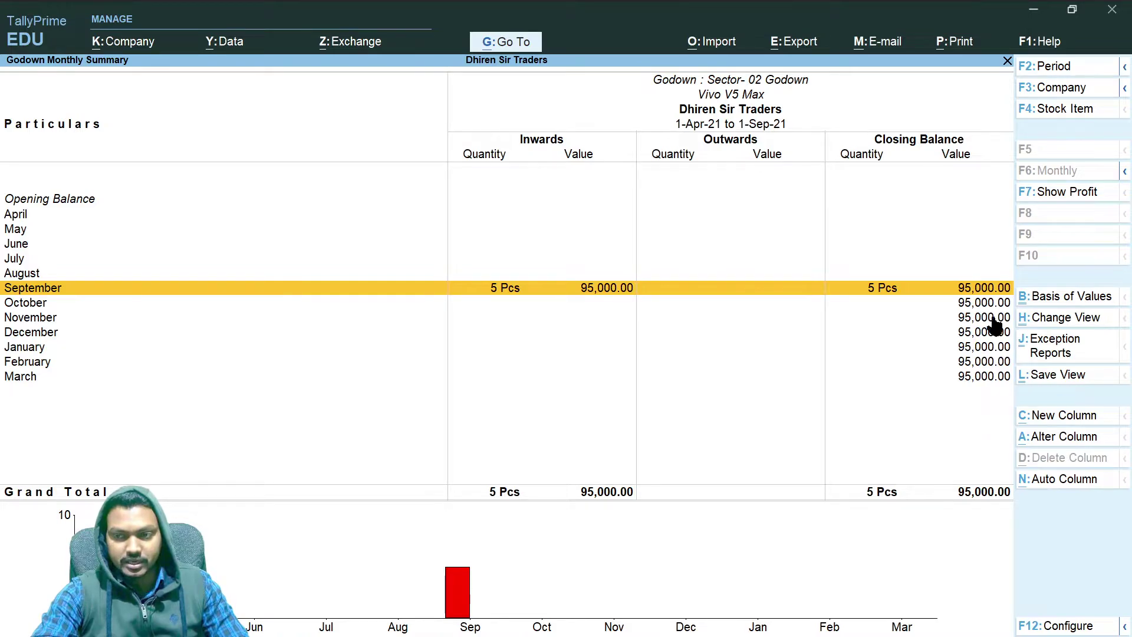
pyautogui.press('Escape')
pyautogui.press('Escape')
pyautogui.press('Escape')
pyautogui.press('Escape')
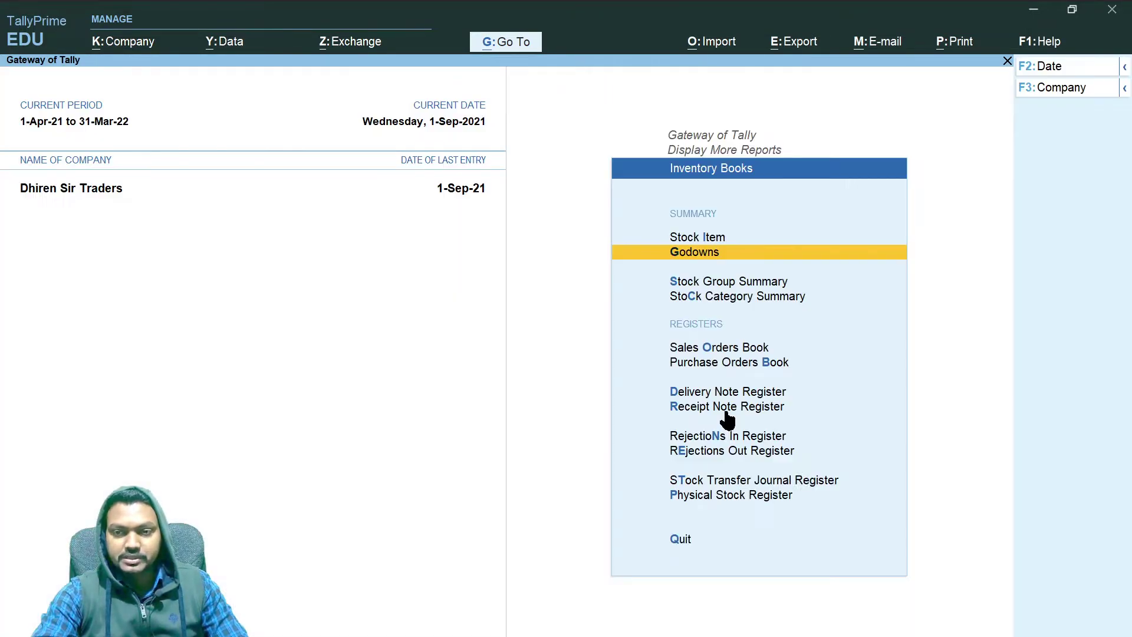
# - View the monthly stock item summary for Poco C2 in the Inventory Books
pyautogui.click(709, 239)
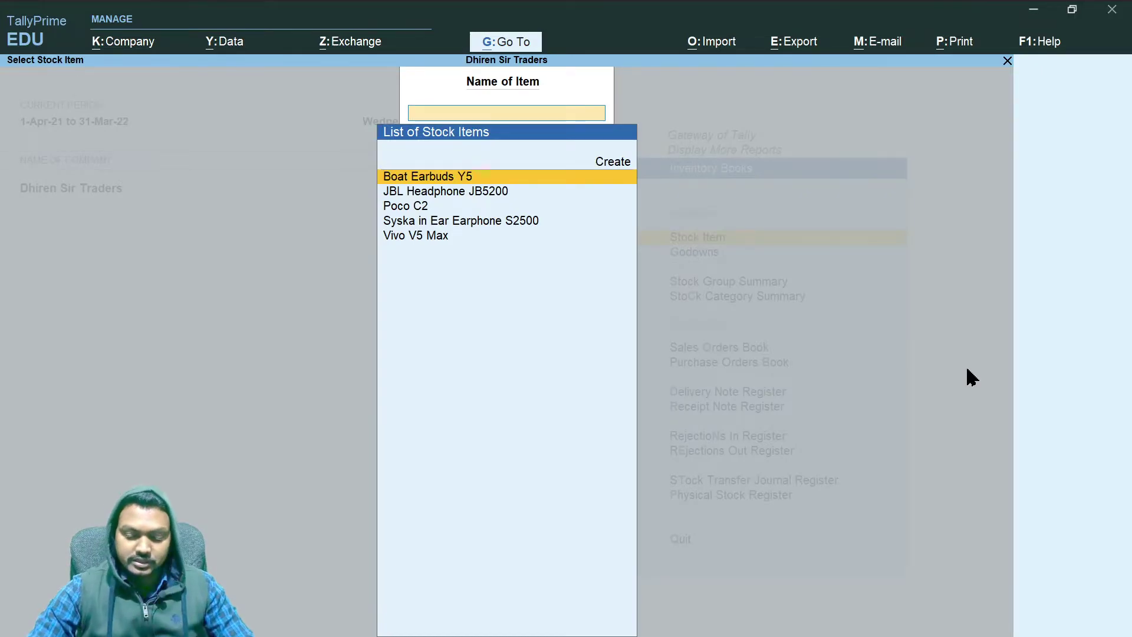
pyautogui.press('Down')
pyautogui.press('Down')
pyautogui.press('Down')
pyautogui.press('Up')
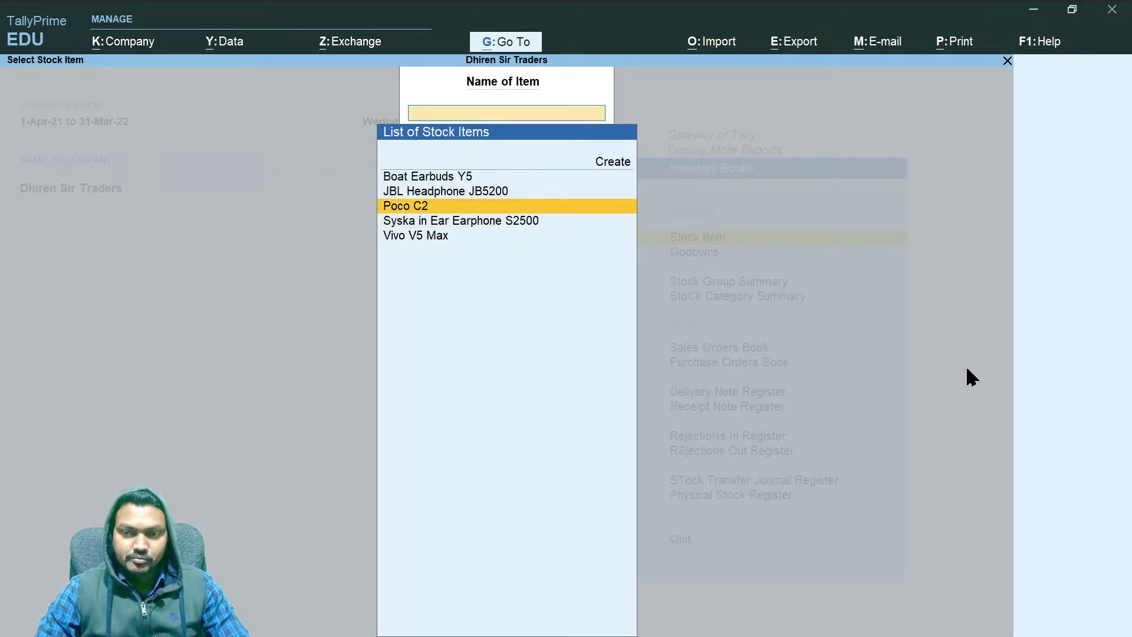
pyautogui.press('Return')
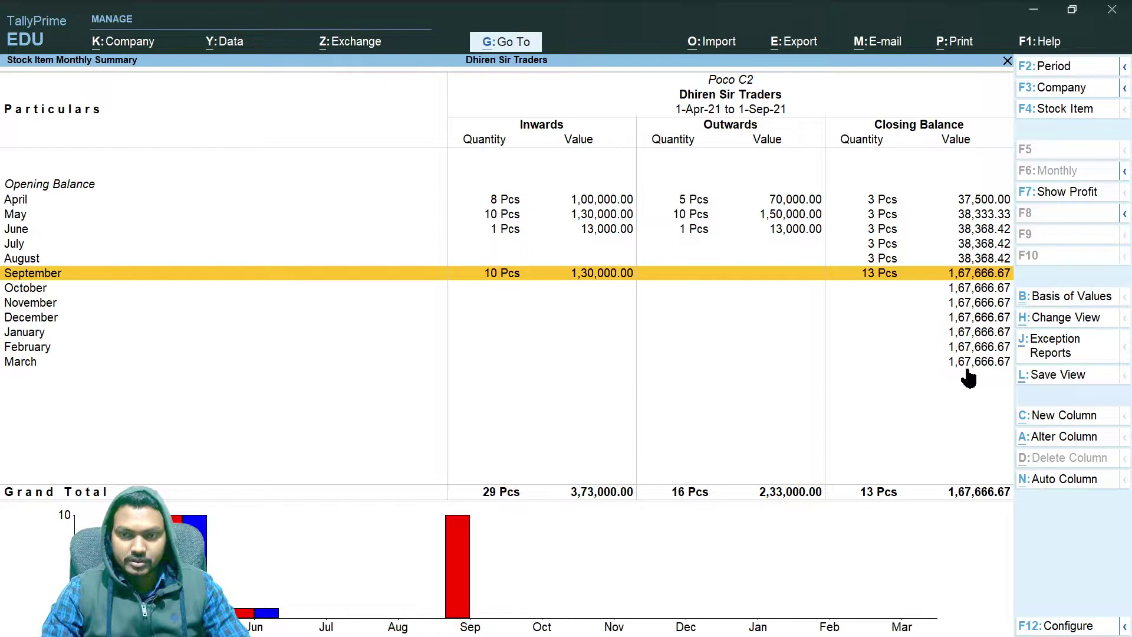
# - Drill from Poco C2's September movement into its purchase voucher, then close all reports back to the Gateway of Tally
pyautogui.click(518, 277)
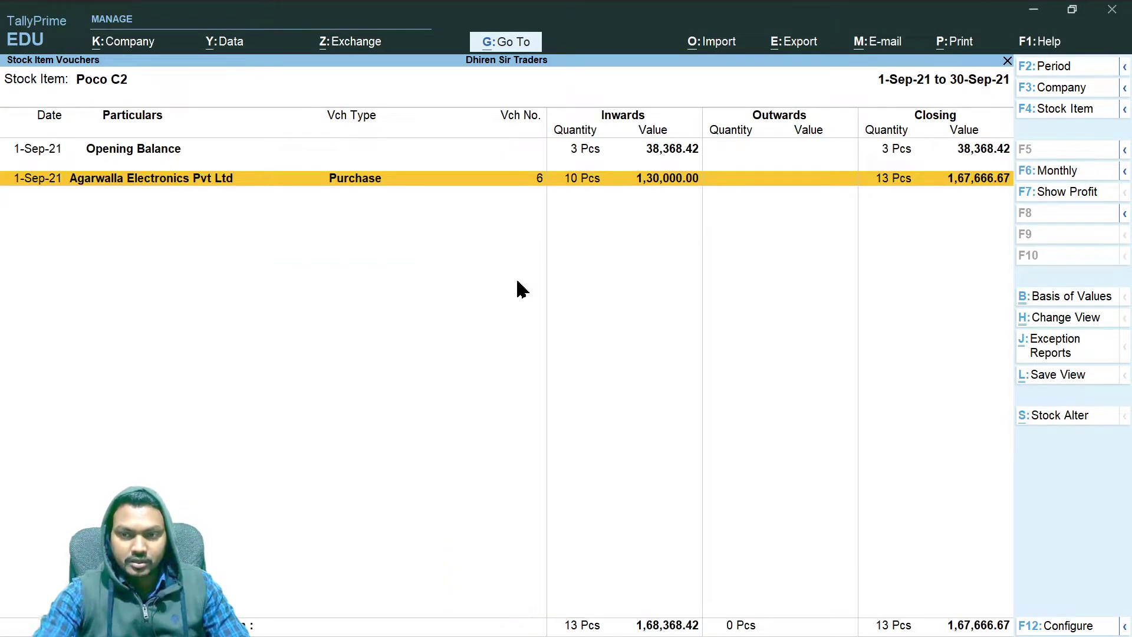
pyautogui.click(702, 189)
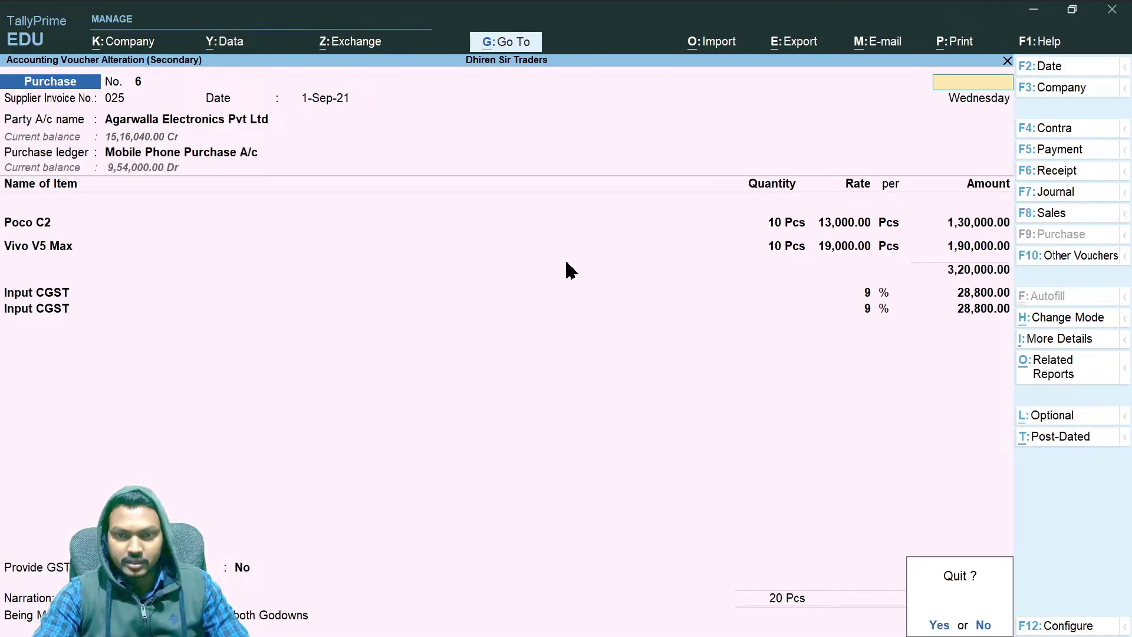
pyautogui.press('Escape')
pyautogui.press('Escape')
pyautogui.press('Escape')
pyautogui.press('Escape')
pyautogui.press('Escape')
pyautogui.press('Escape')
pyautogui.press('Escape')
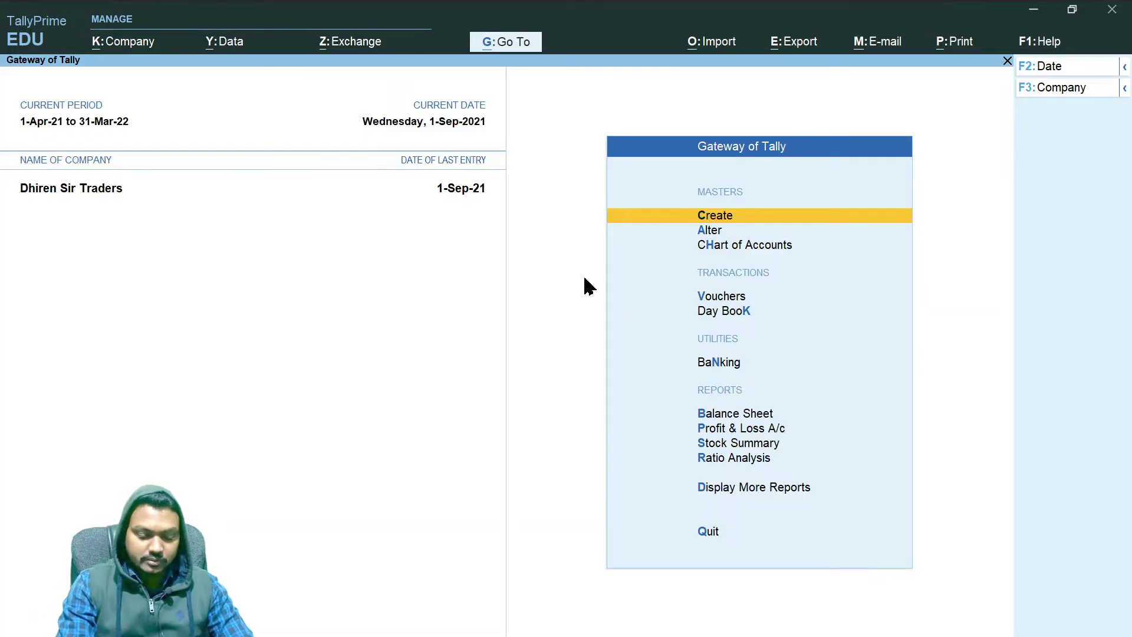
# - Start a new purchase voucher dated 2-9-2021 with supplier invoice number 2563 and invoice date 2-Sep-21
pyautogui.press('v')
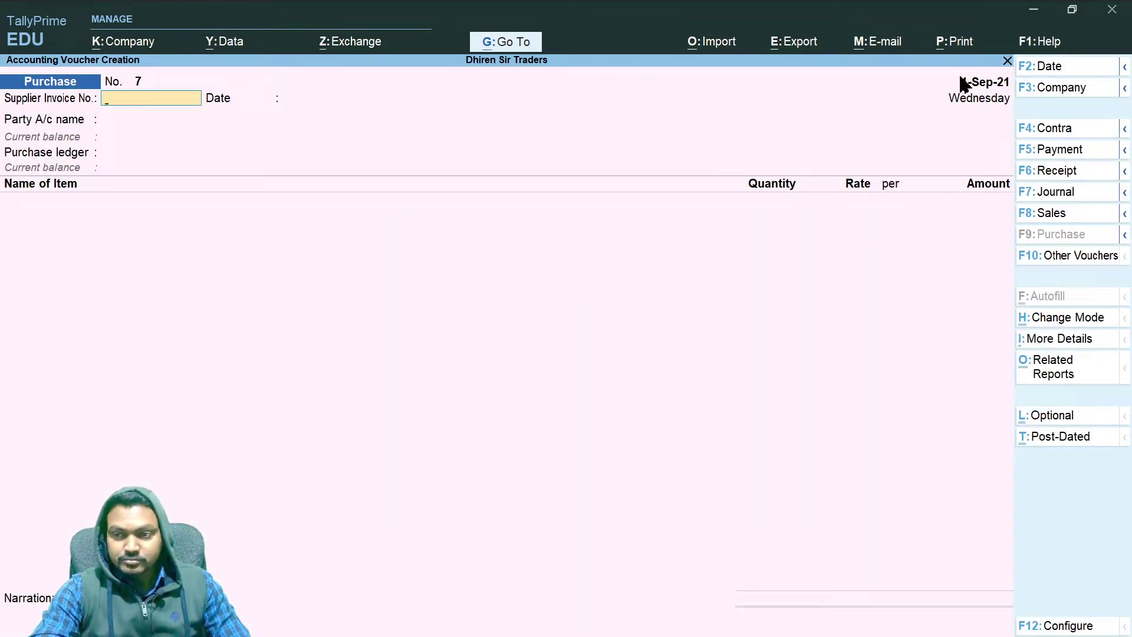
pyautogui.press('F2')
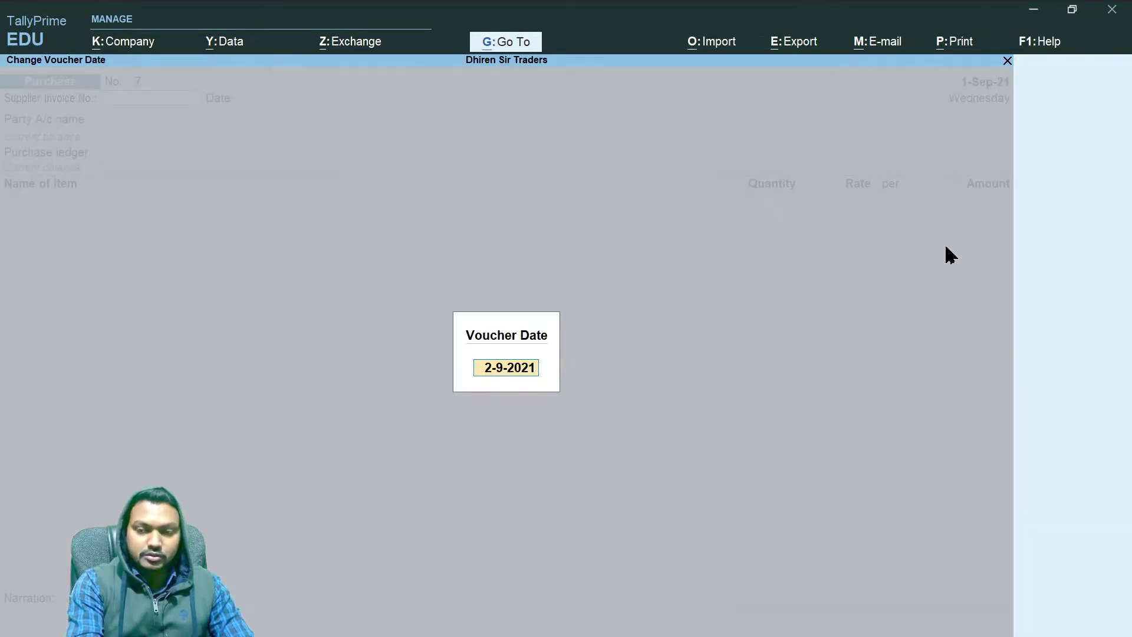
pyautogui.press('Return')
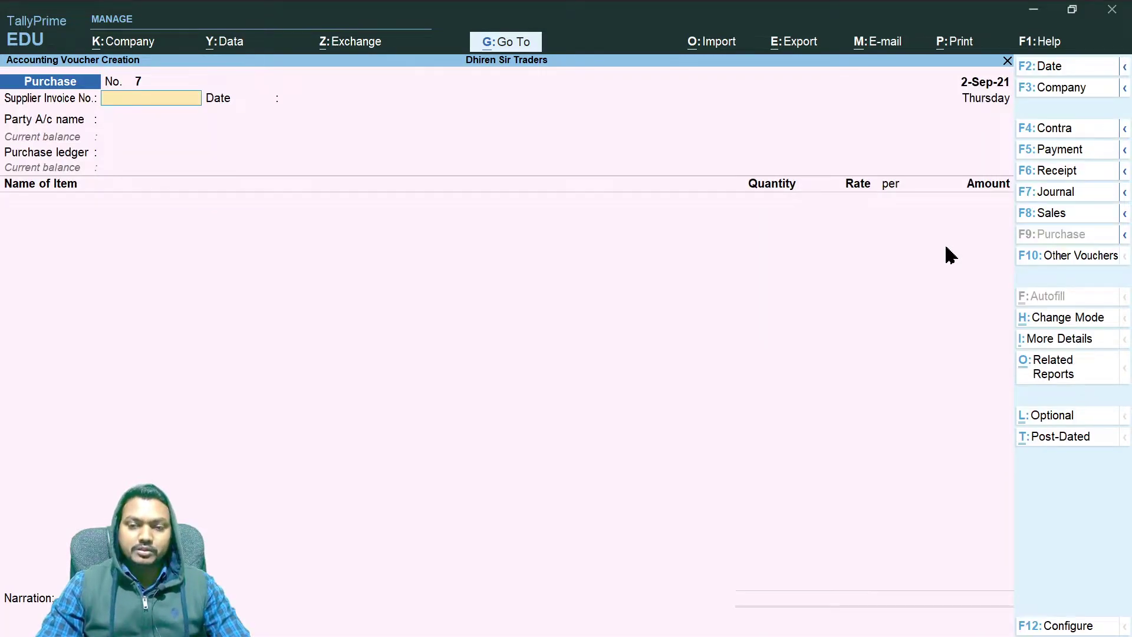
pyautogui.write('2563')
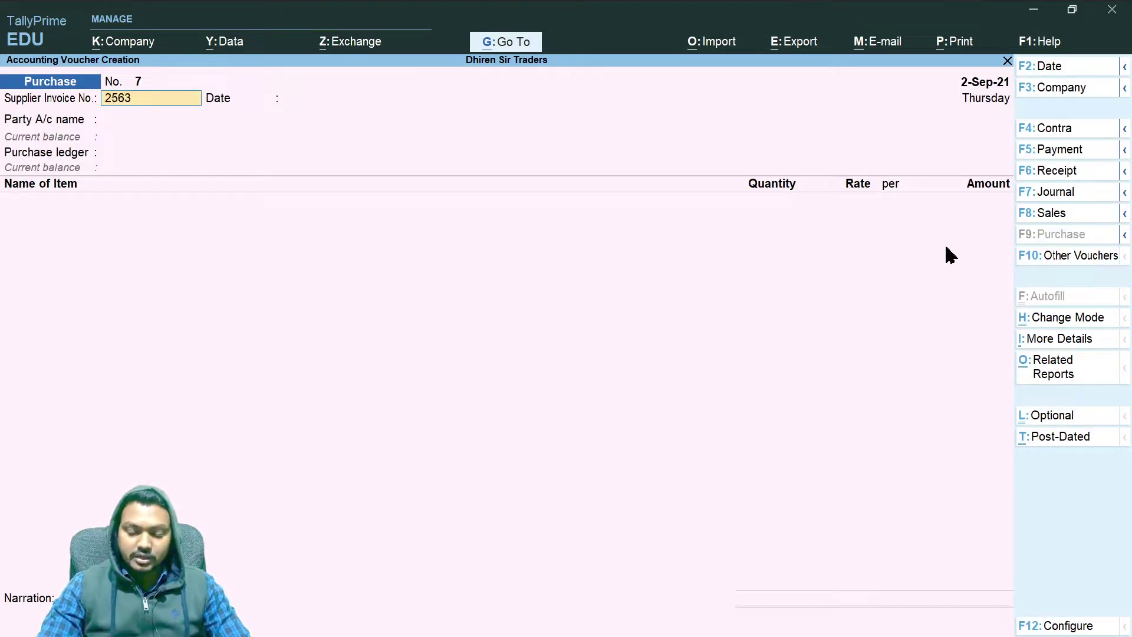
pyautogui.press('Return')
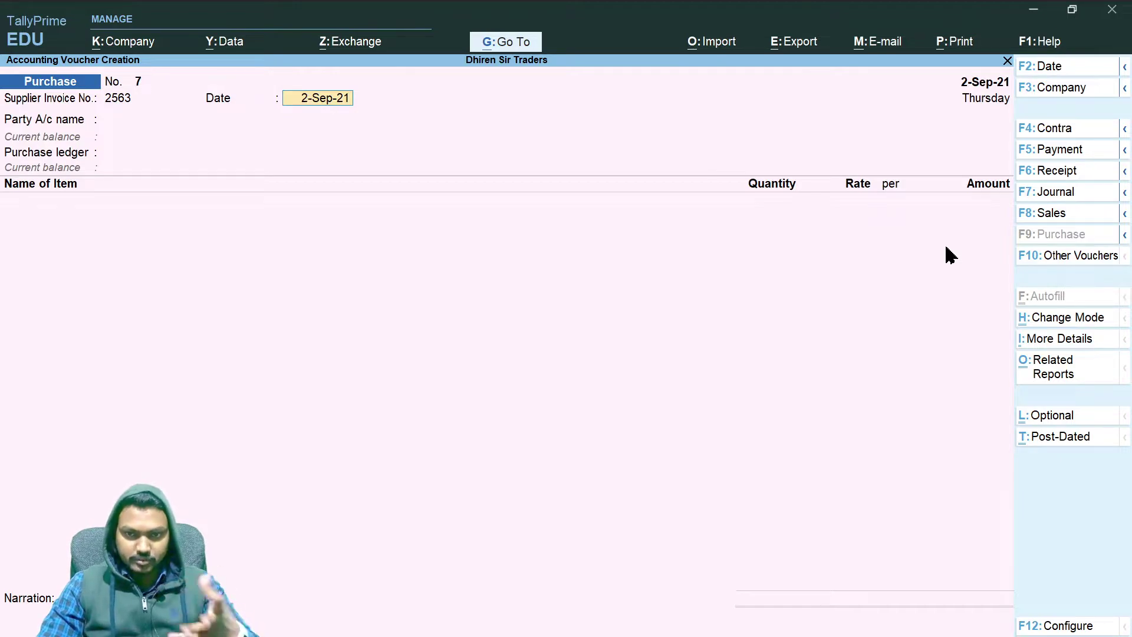
pyautogui.press('Return')
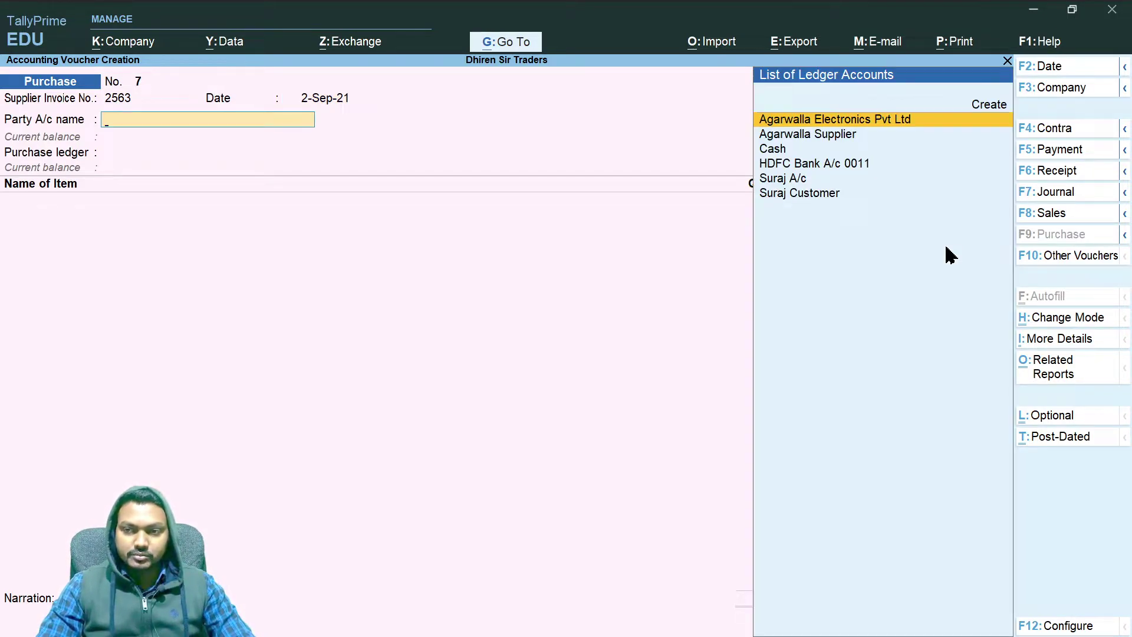
# - Choose Cash as the voucher's party account and accept the receipt and party details without additions
pyautogui.press('Down')
pyautogui.press('Down')
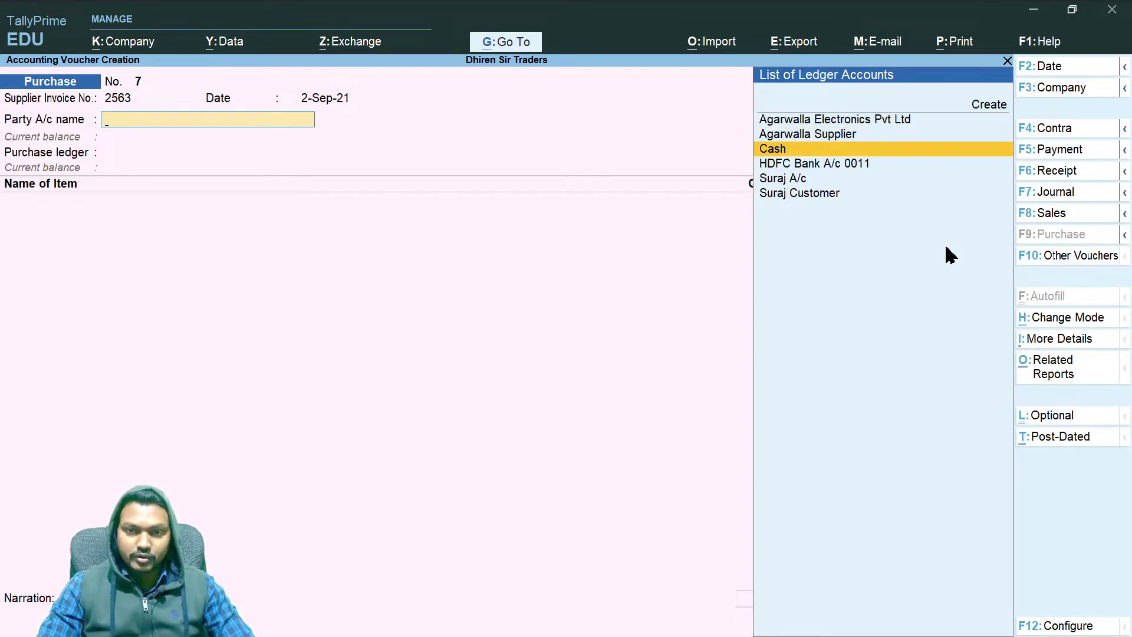
pyautogui.press('Return')
pyautogui.press('Return')
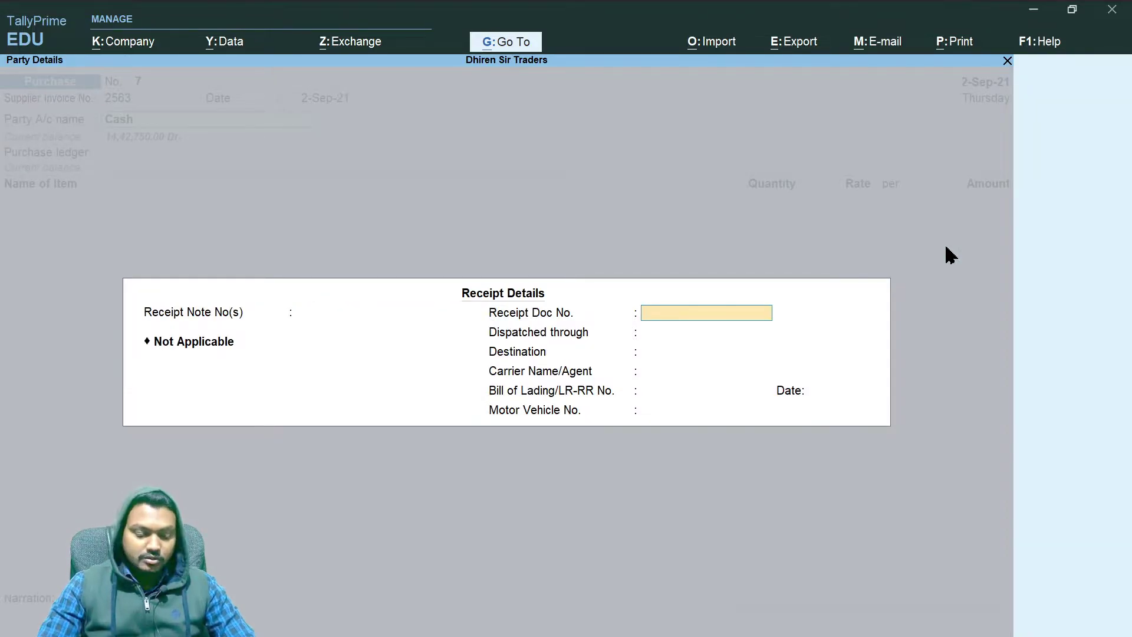
pyautogui.hotkey('ctrl', 'a')
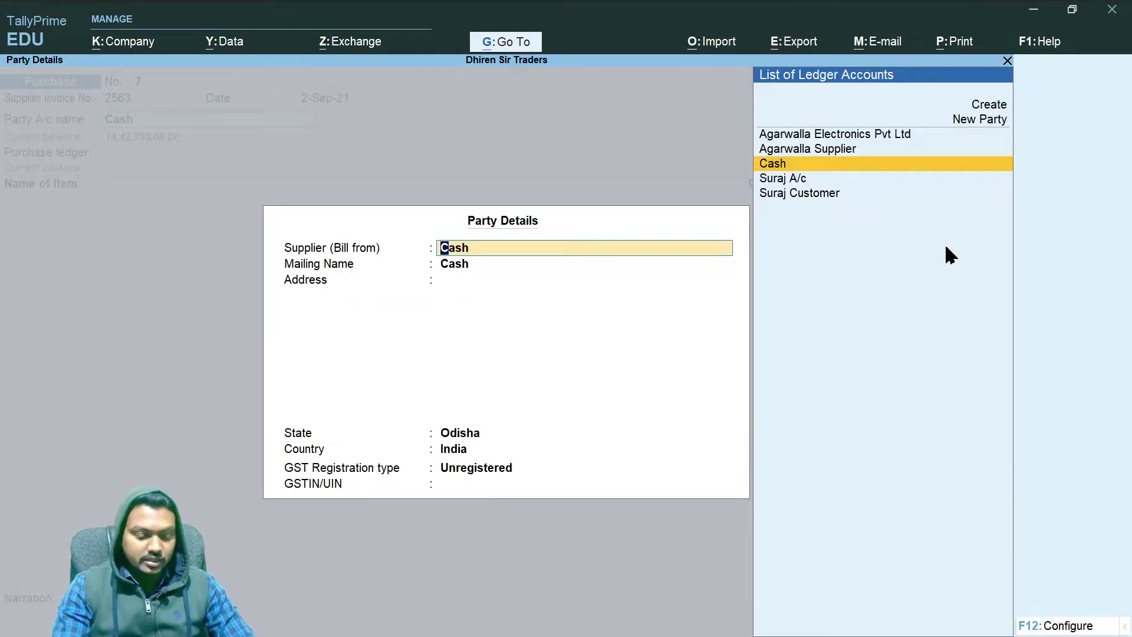
pyautogui.hotkey('ctrl', 'a')
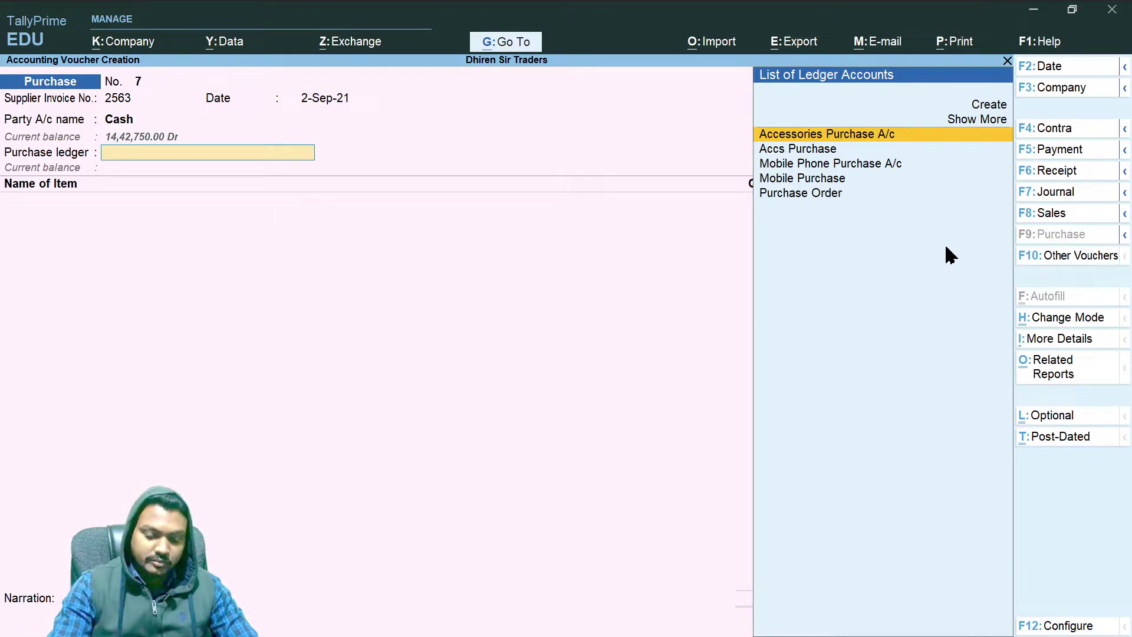
# - Switch the entry to a sales voucher and choose Mobile Phones Sales A/c as sales ledger, accepting the default tax classification
pyautogui.press('F8')
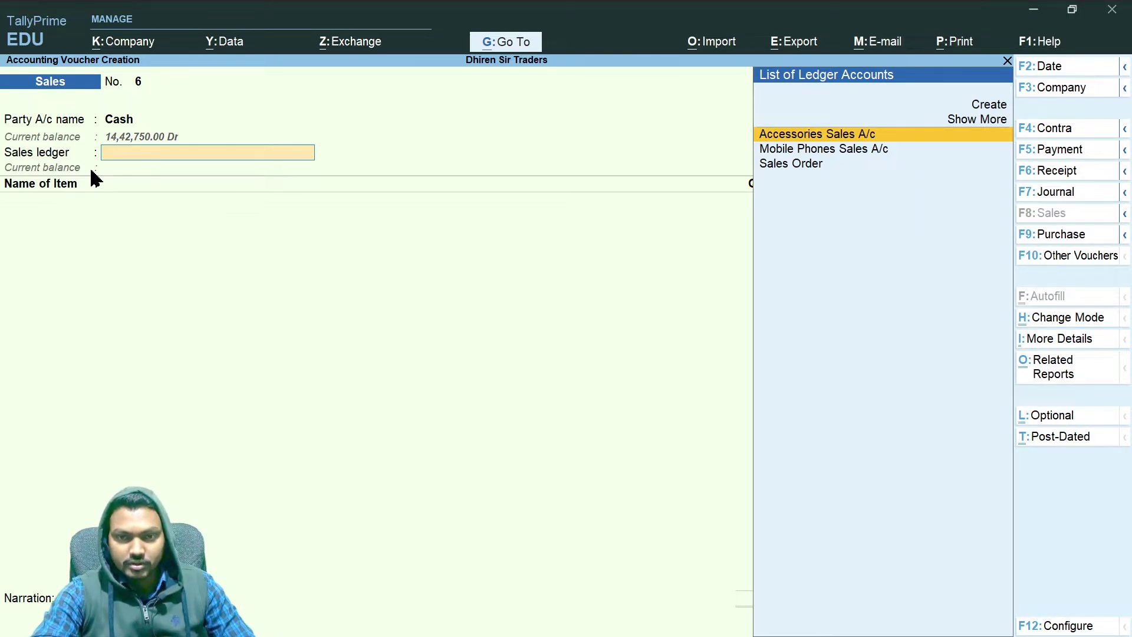
pyautogui.press('Down')
pyautogui.press('Down')
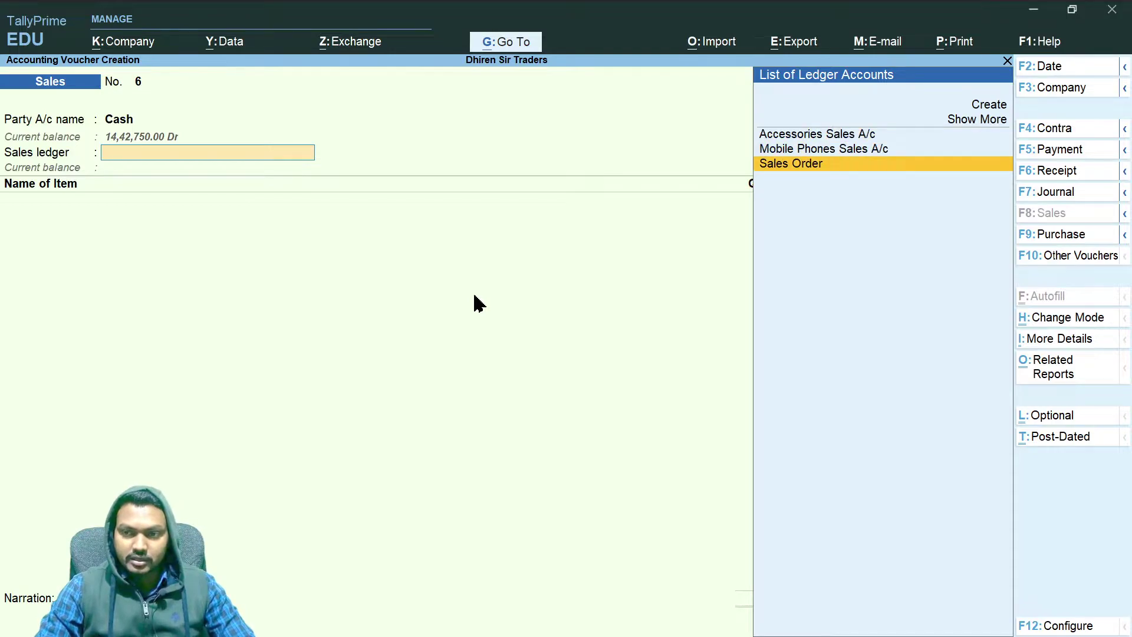
pyautogui.press('Up')
pyautogui.press('Return')
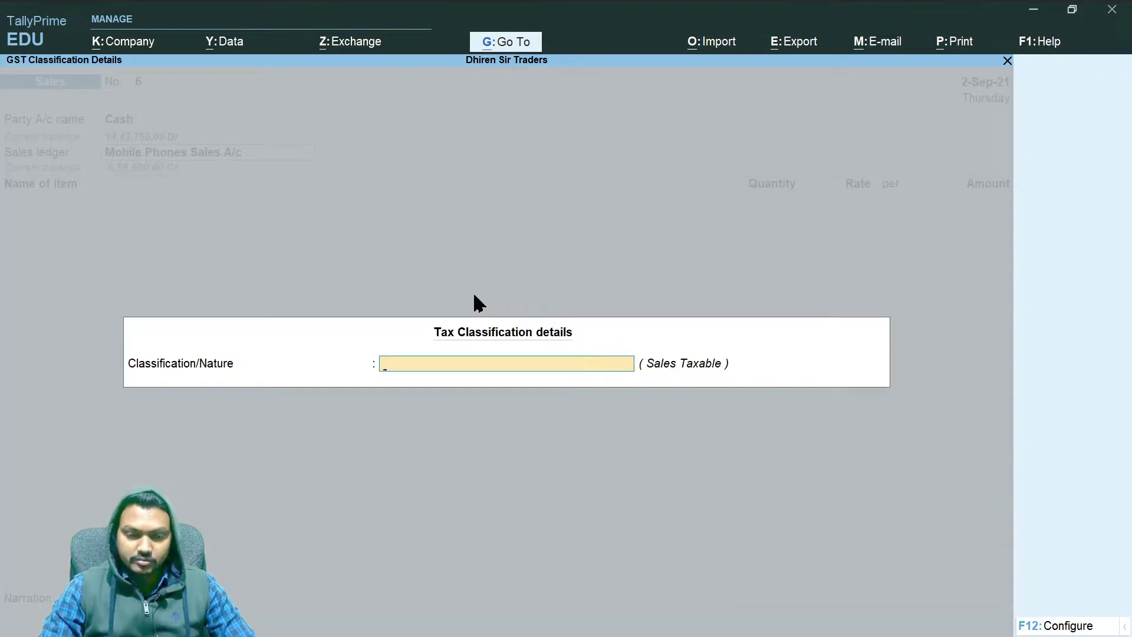
pyautogui.hotkey('ctrl', 'a')
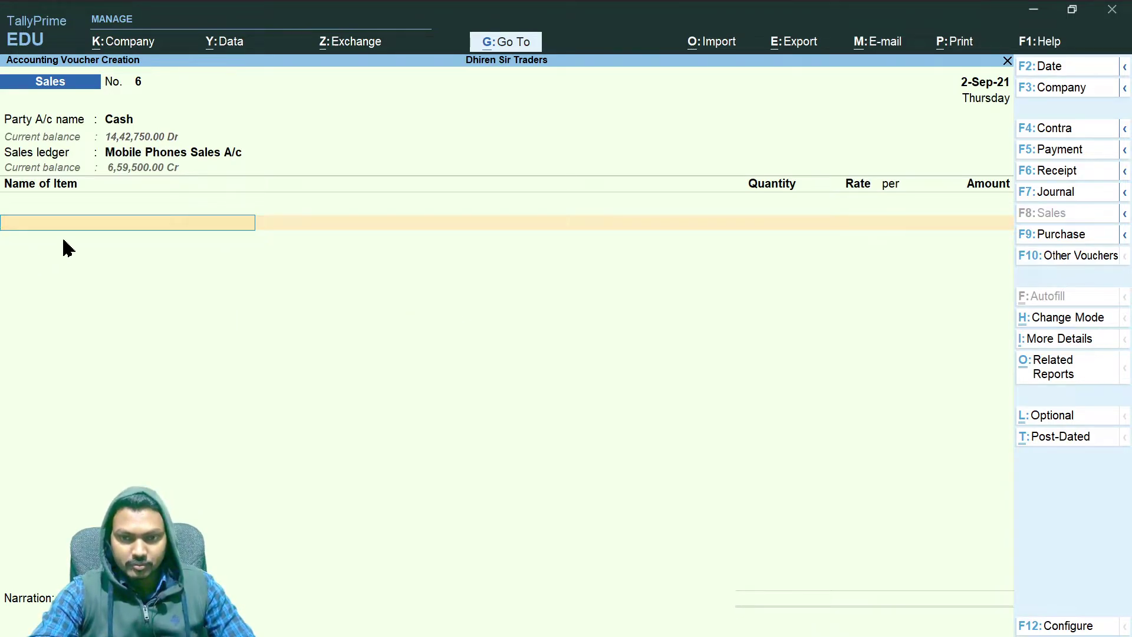
# - Add Poco C2 to the sales voucher with tracking and order numbers Not Applicable, allocating it from Rourkela Main Location
pyautogui.write('Poco')
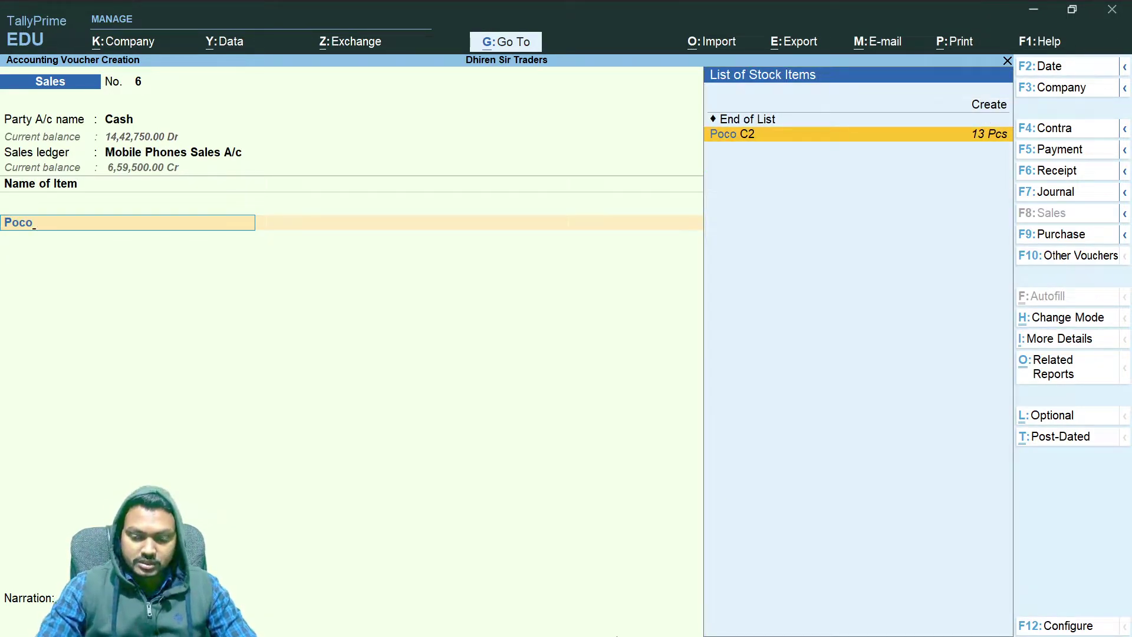
pyautogui.press('Return')
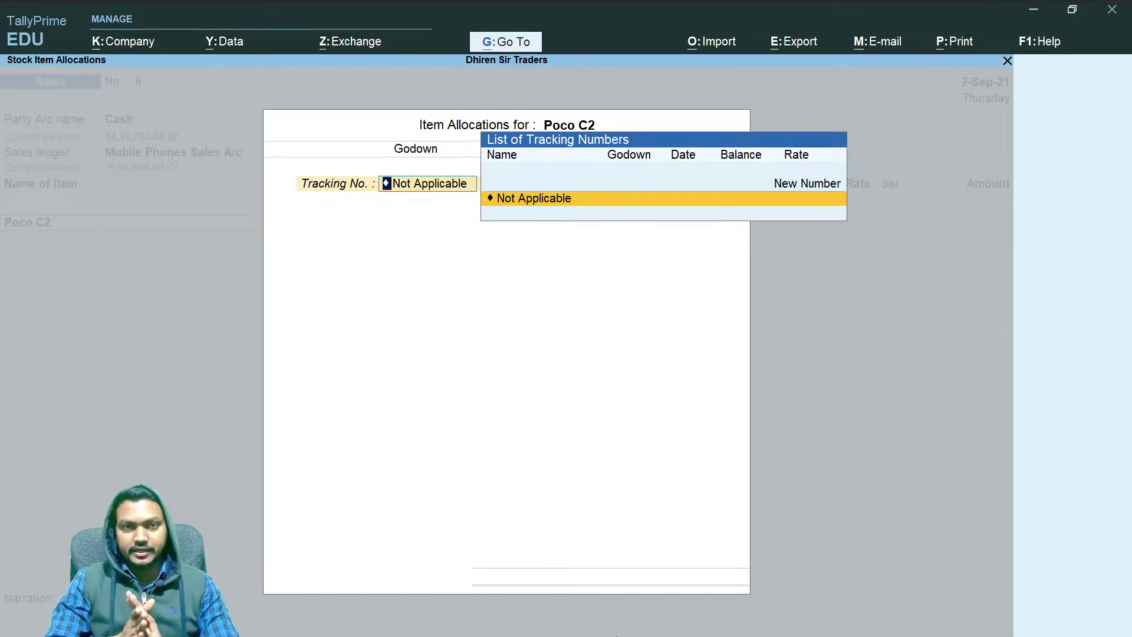
pyautogui.press('Return')
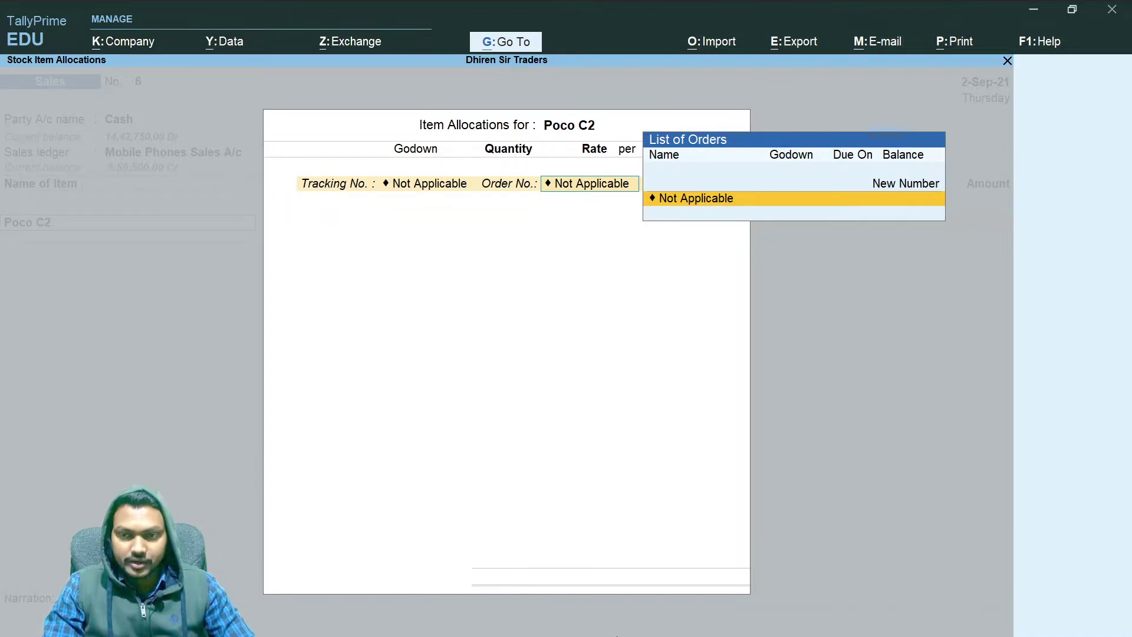
pyautogui.press('Return')
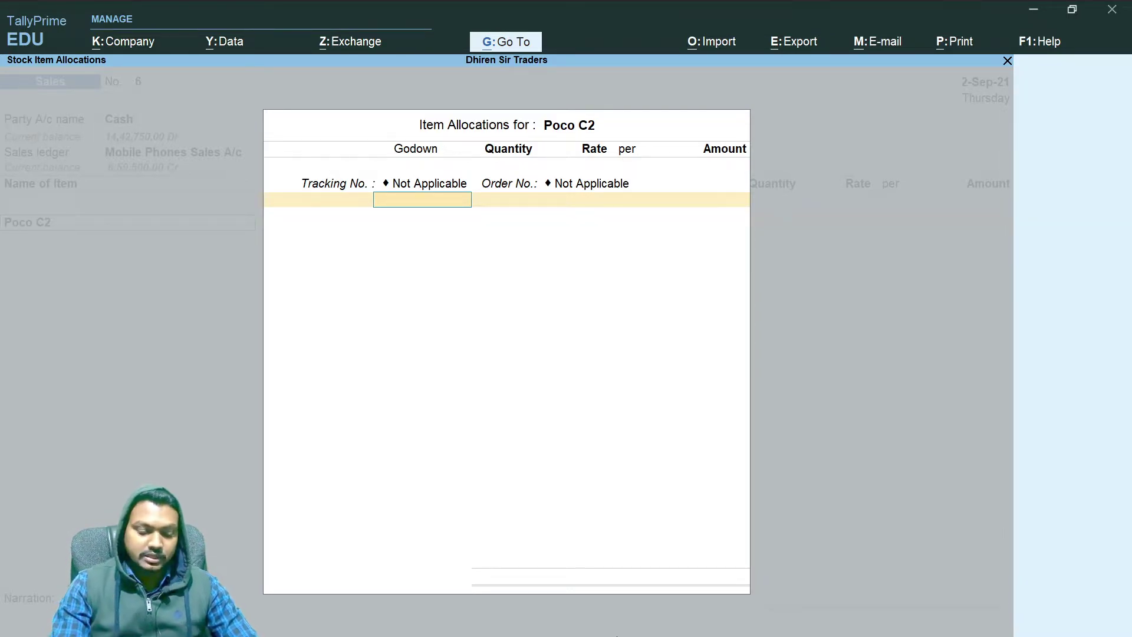
pyautogui.write('Main')
pyautogui.press('Return')
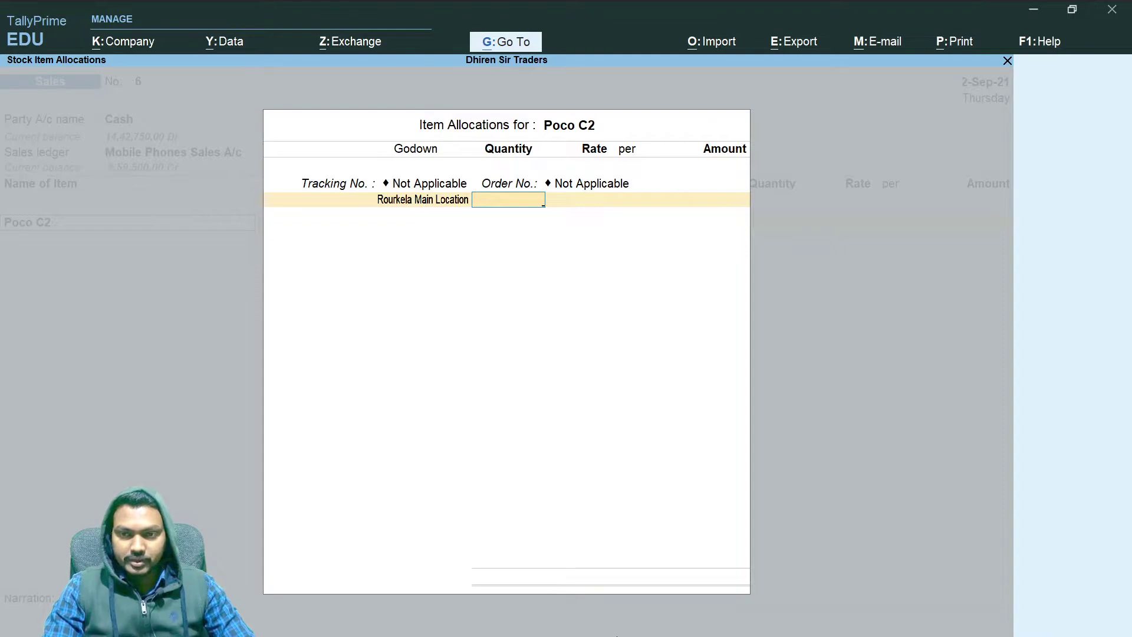
# - Set the Rourkela Main Location allocation of Poco C2 to 2 Pcs at a rate of 13,500 and complete the allocation
pyautogui.write('2')
pyautogui.press('Return')
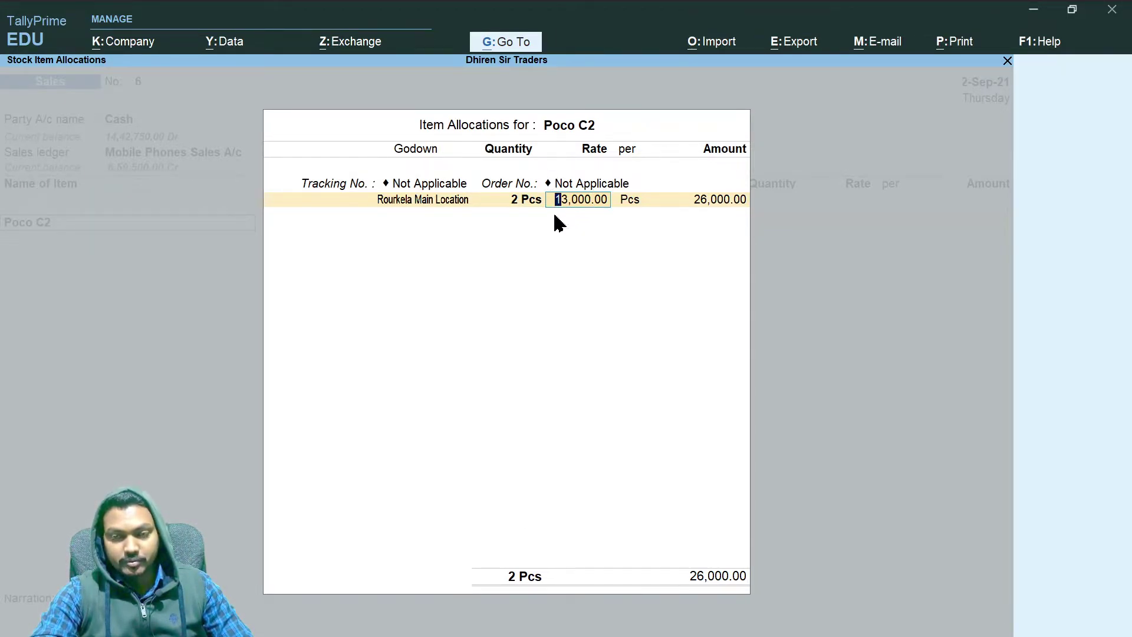
pyautogui.write('13500')
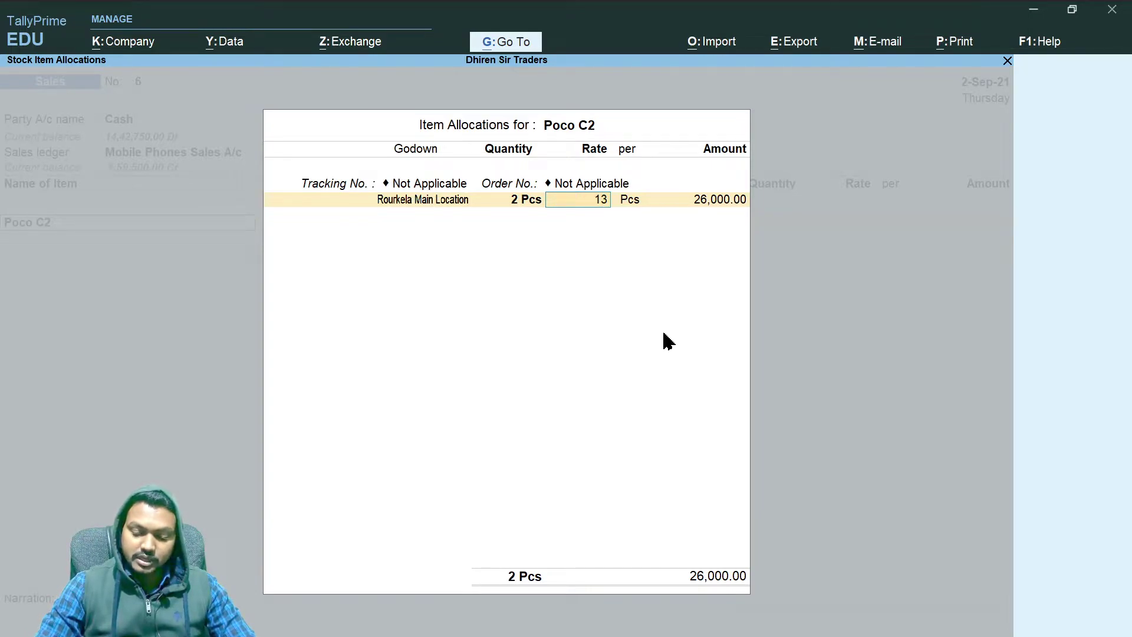
pyautogui.press('Return')
pyautogui.press('Return')
pyautogui.press('Return')
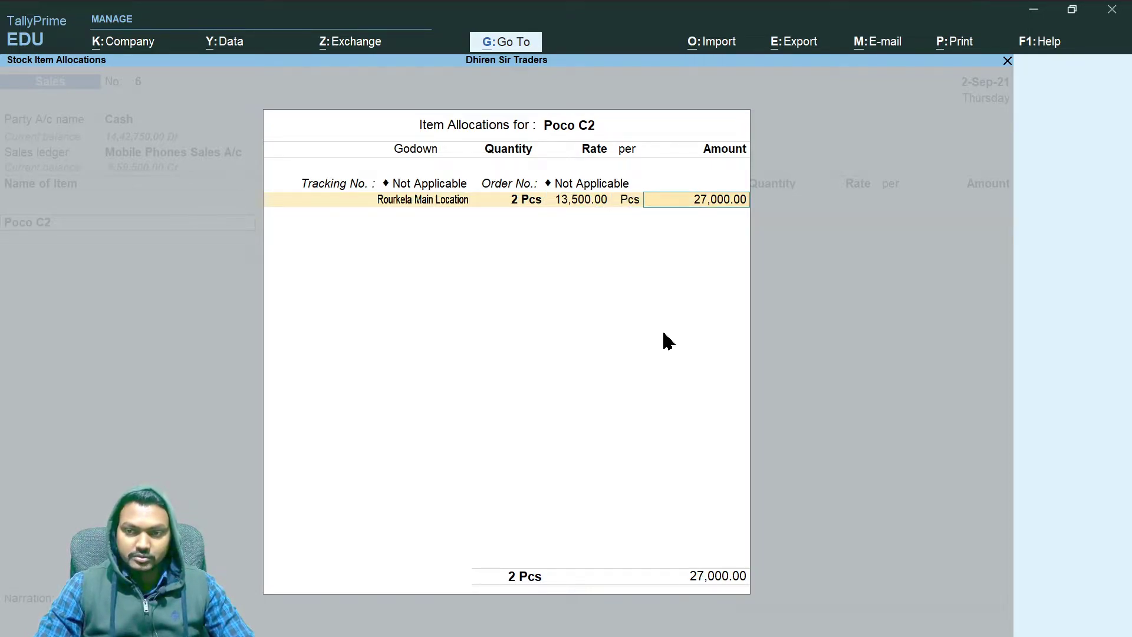
pyautogui.press('Return')
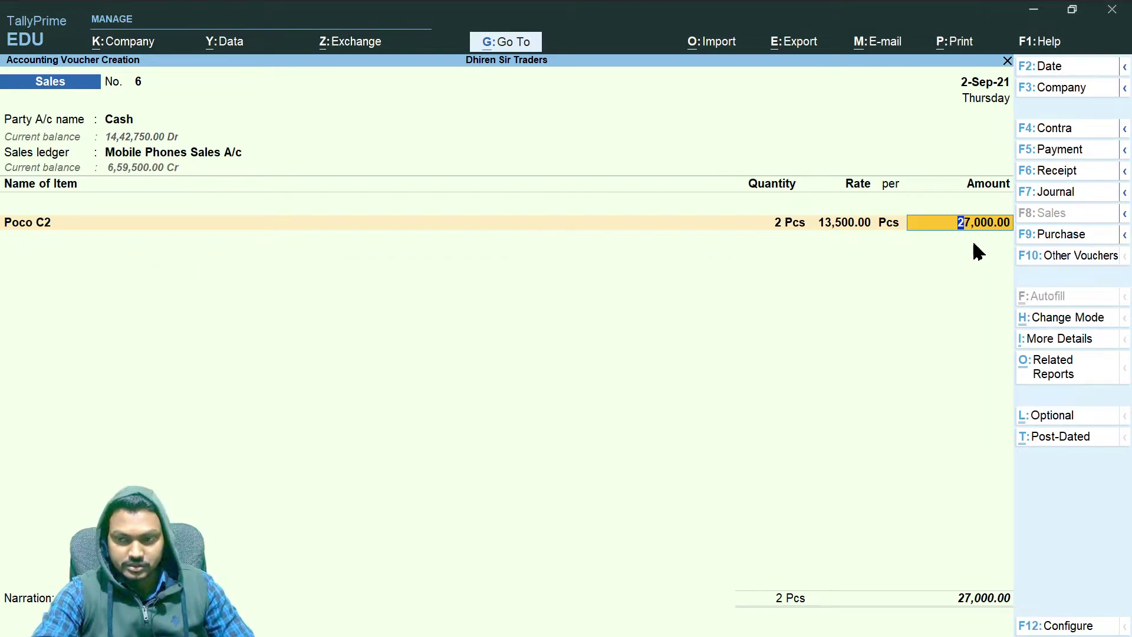
# - Reopen the Poco C2 item allocations and start a second allocation with tracking and order numbers Not Applicable
pyautogui.press('BackSpace')
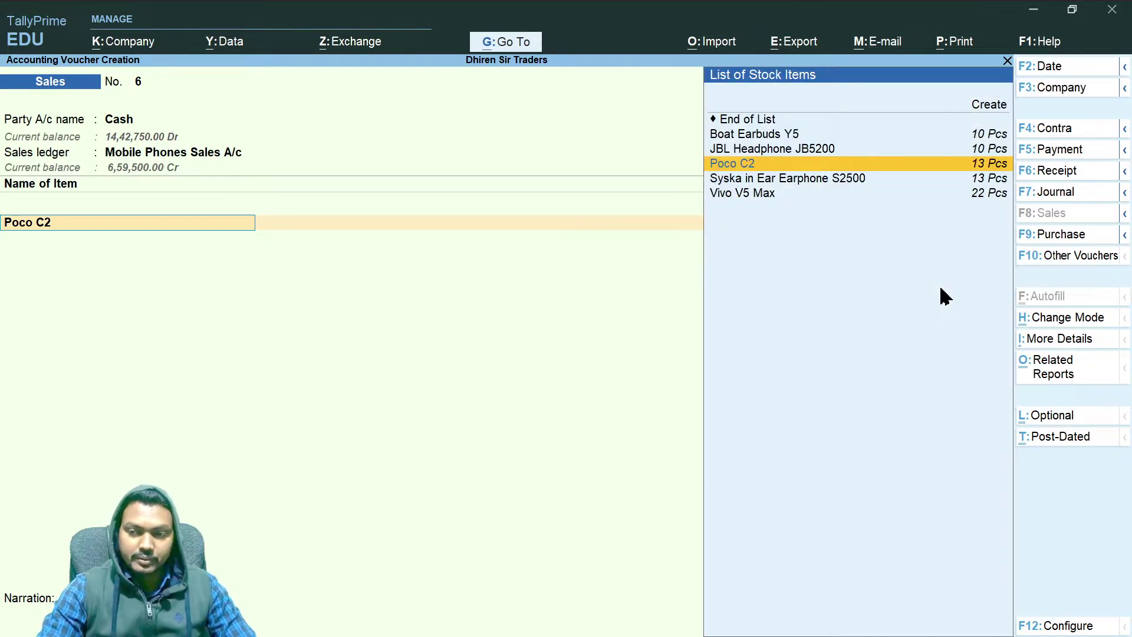
pyautogui.press('Return')
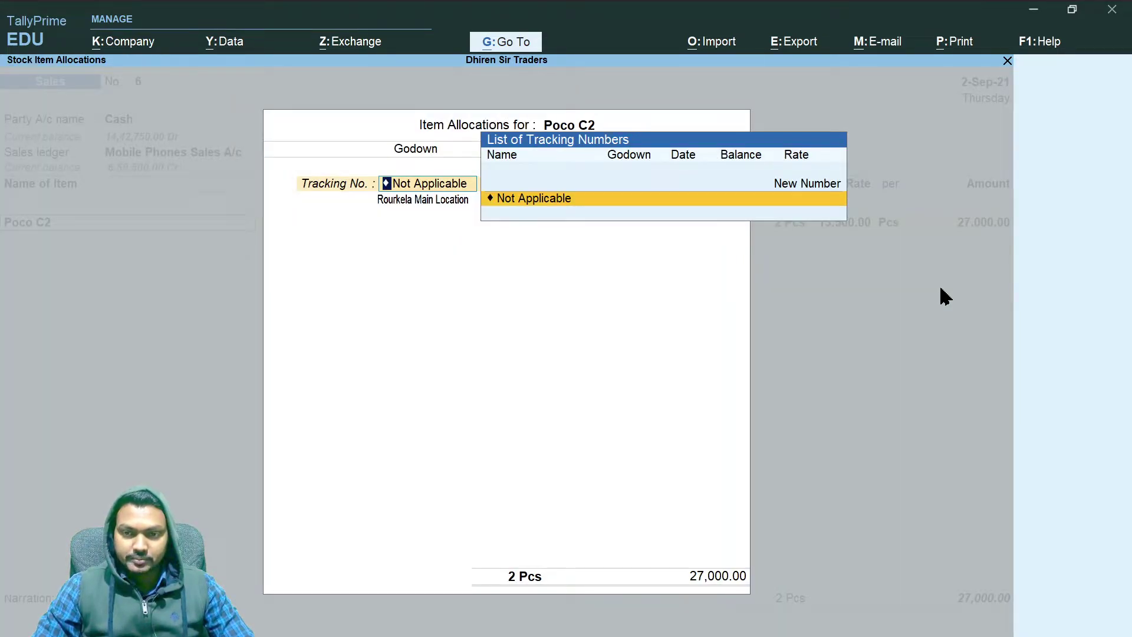
pyautogui.press('Return')
pyautogui.press('Return')
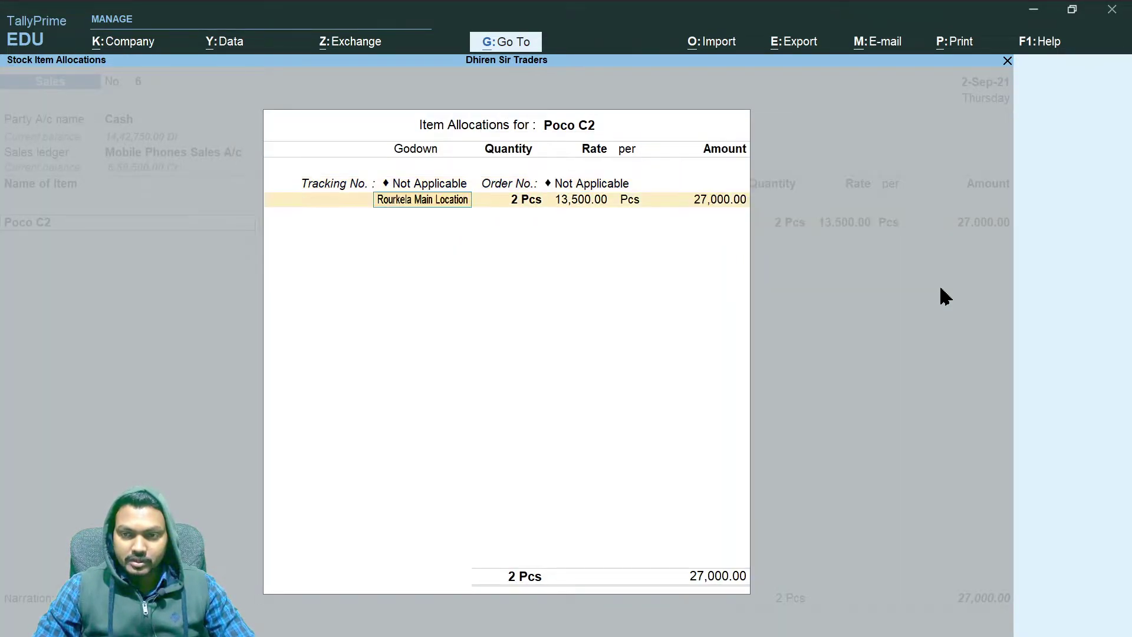
pyautogui.press('Return')
pyautogui.press('Return')
pyautogui.press('Return')
pyautogui.press('Return')
pyautogui.press('Return')
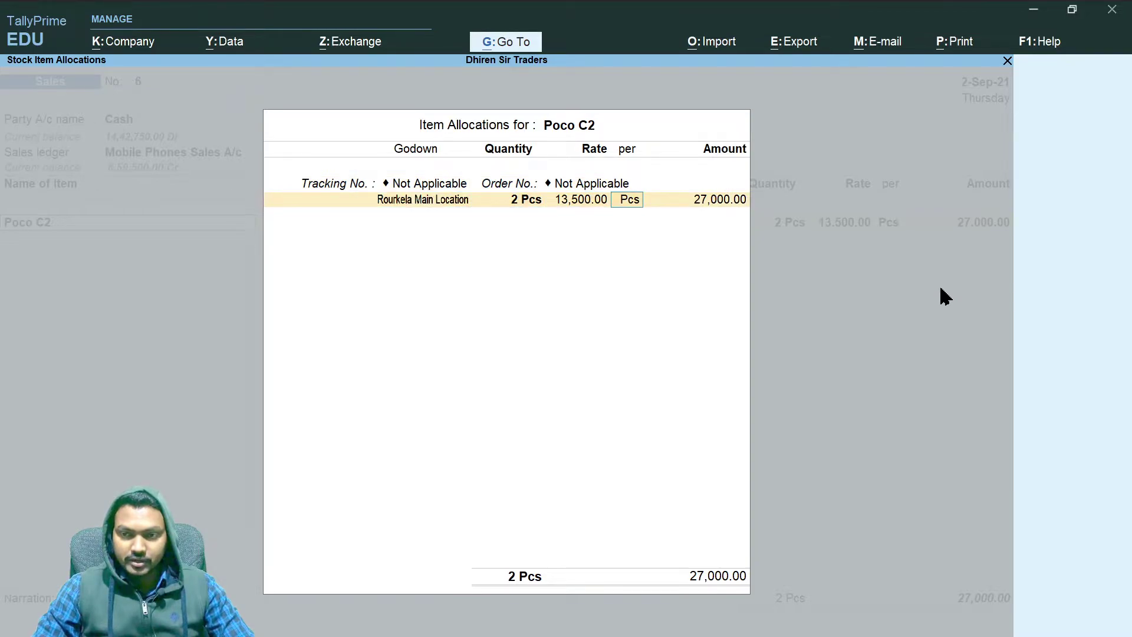
pyautogui.press('Down')
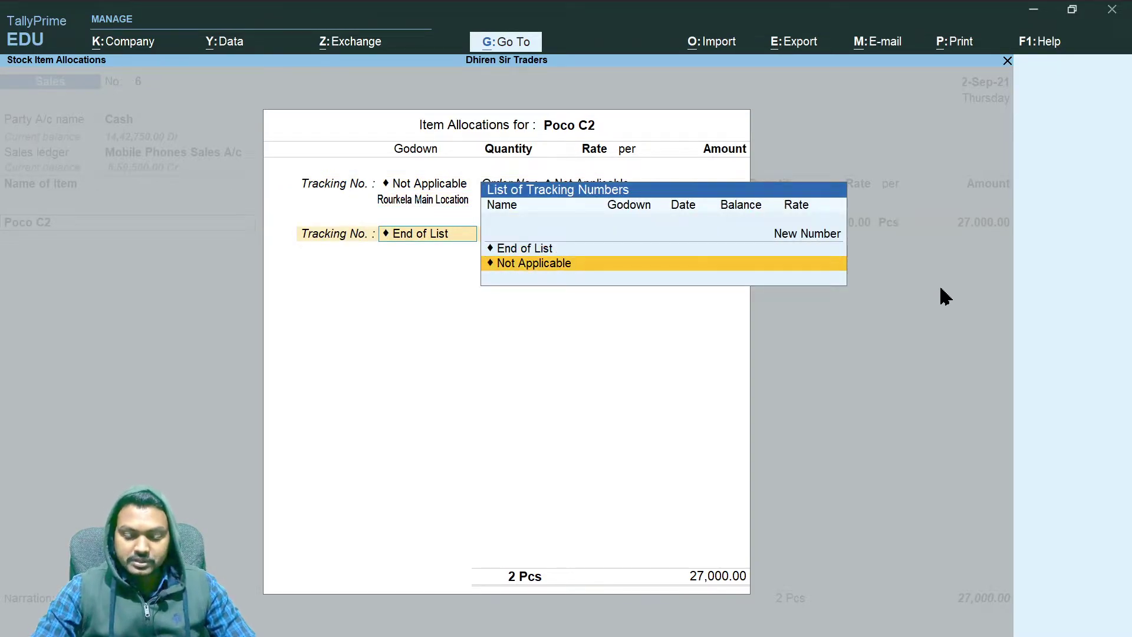
pyautogui.press('Return')
pyautogui.press('Return')
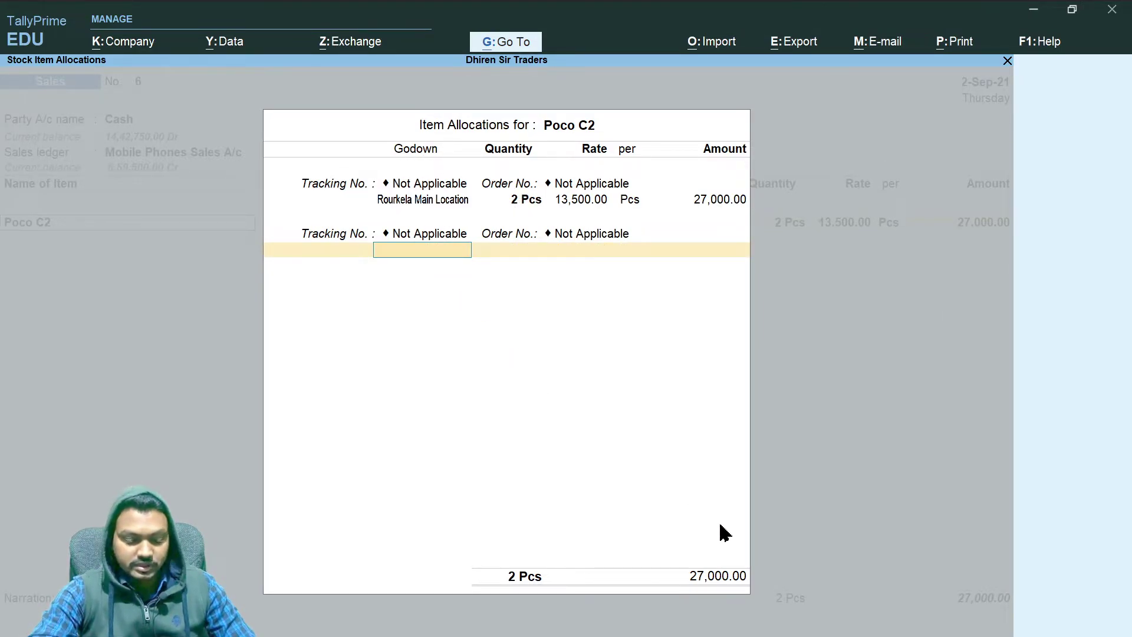
# - Allocate 2 Pcs of Poco C2 from Sector- 02 Godown at 13,500 and accept the item line in the voucher
pyautogui.write('Sec')
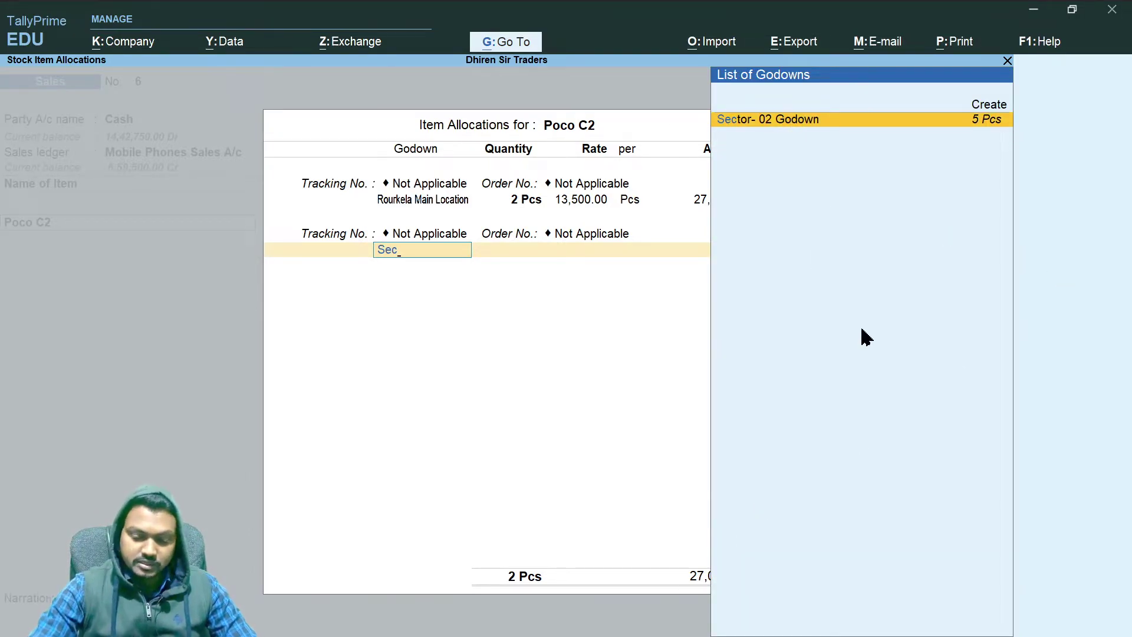
pyautogui.press('Return')
pyautogui.write('2')
pyautogui.press('Return')
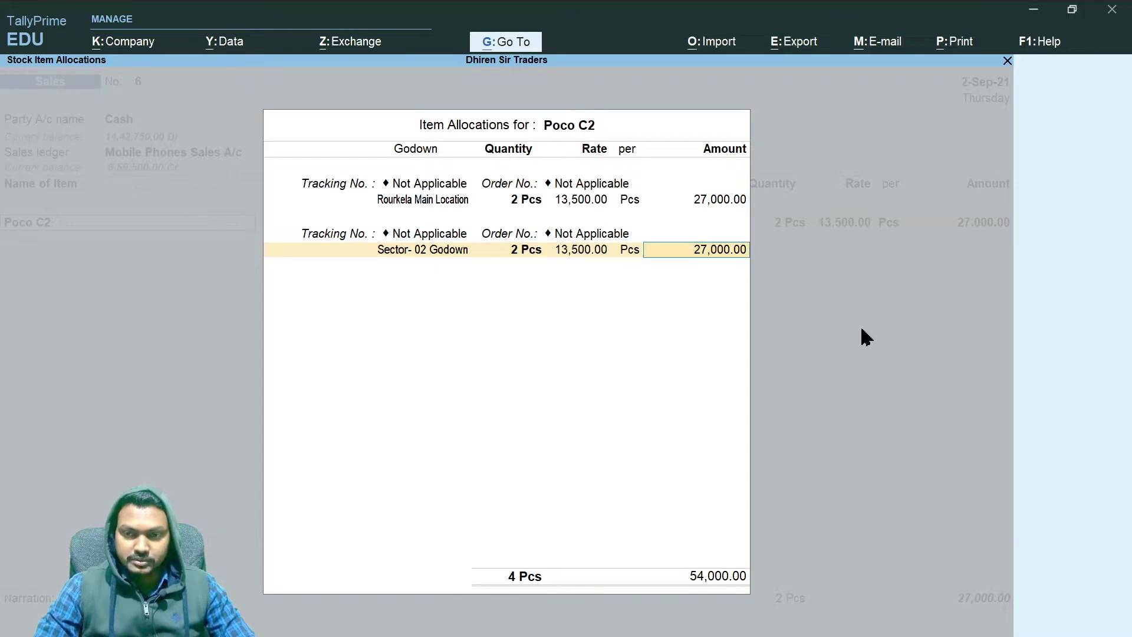
pyautogui.press('Return')
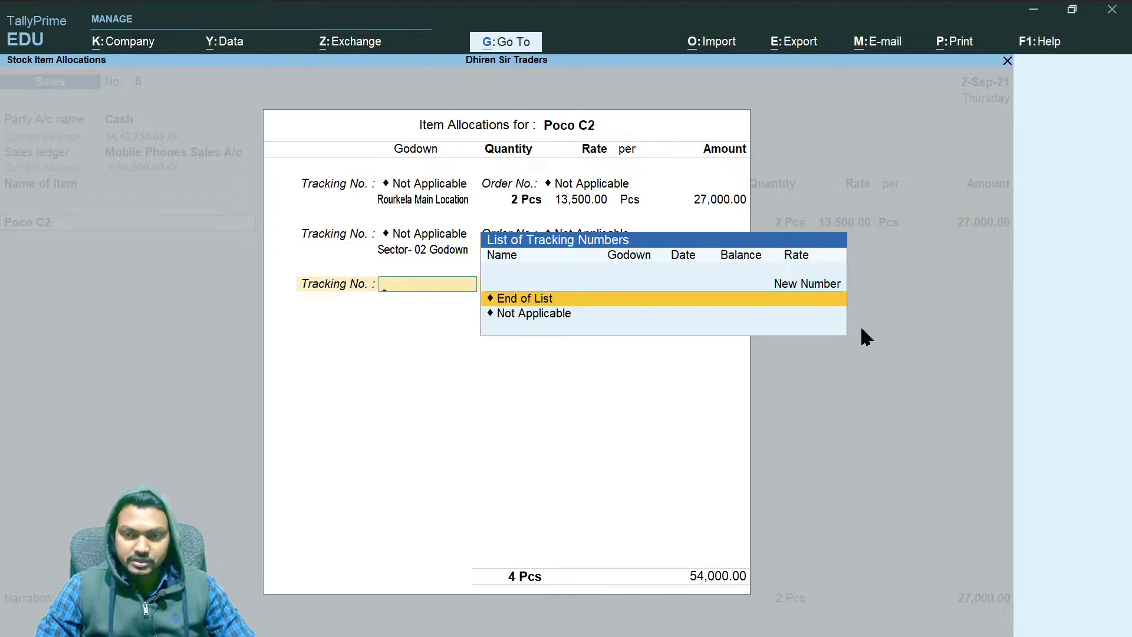
pyautogui.press('Return')
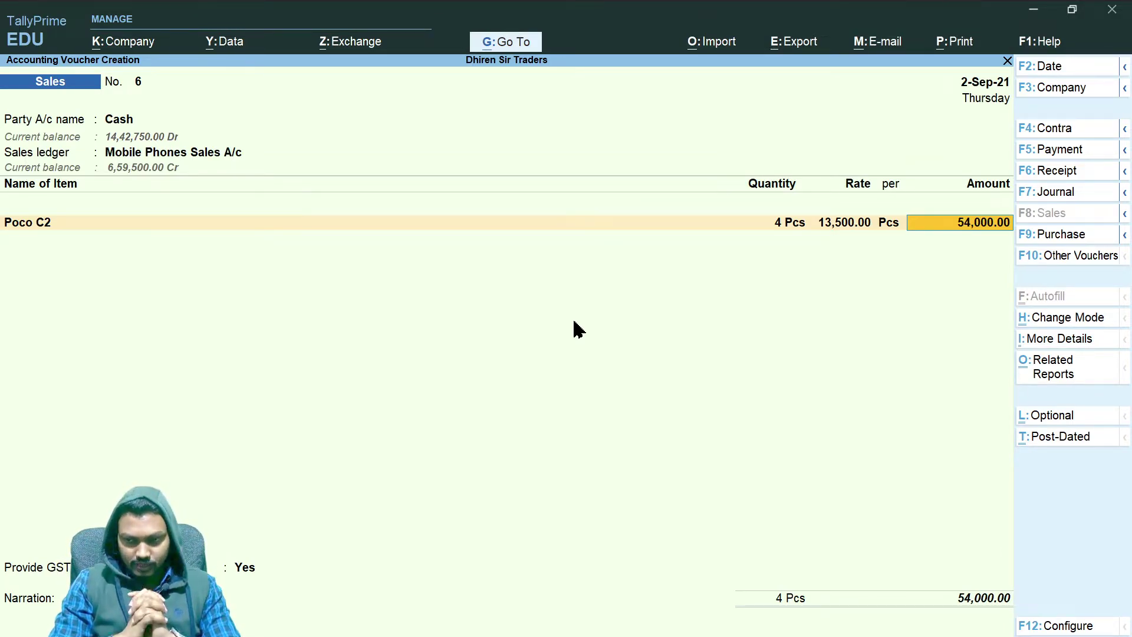
pyautogui.press('Return')
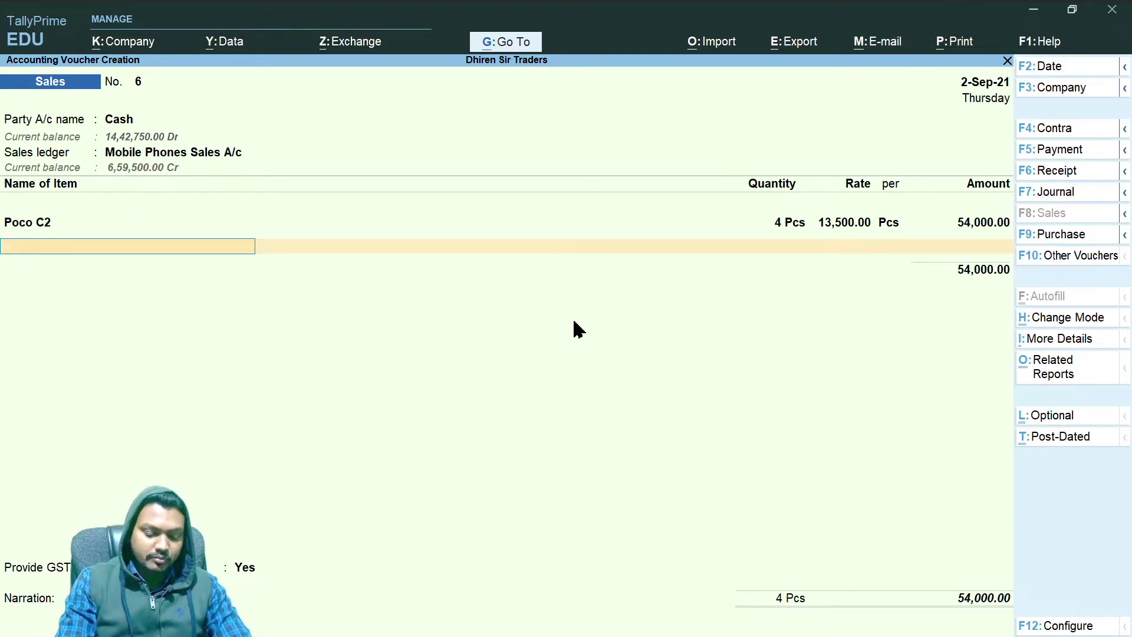
# - Add Vivo V5 Max as the second sales item, allocated from Sector- 02 Godown with tracking and order numbers Not Applicable
pyautogui.write('Vivo')
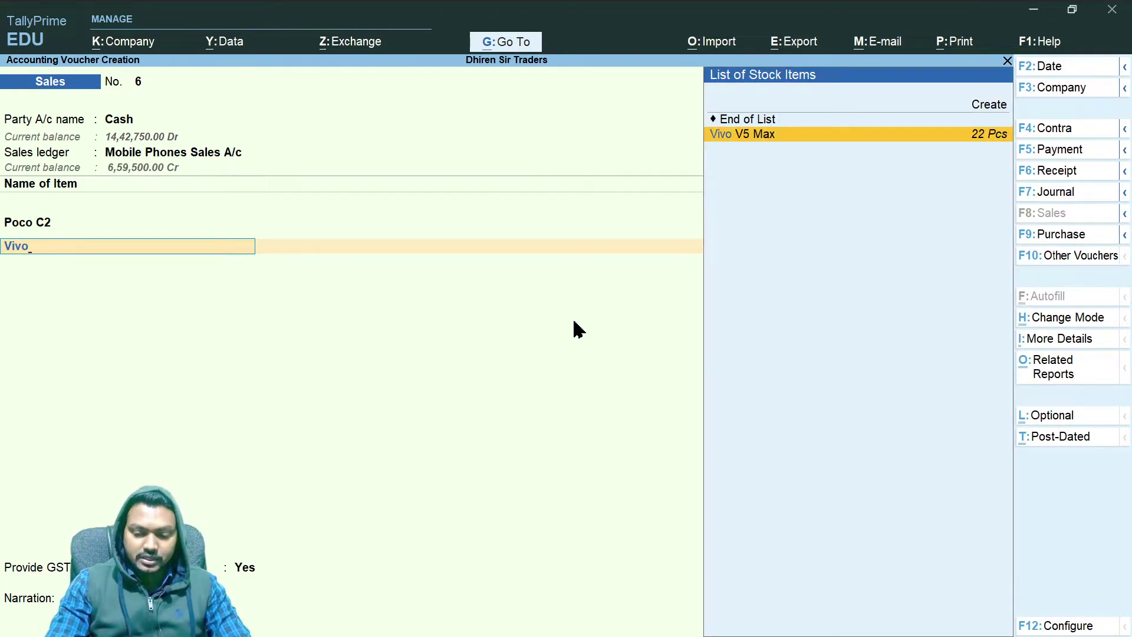
pyautogui.press('Return')
pyautogui.press('Return')
pyautogui.press('Return')
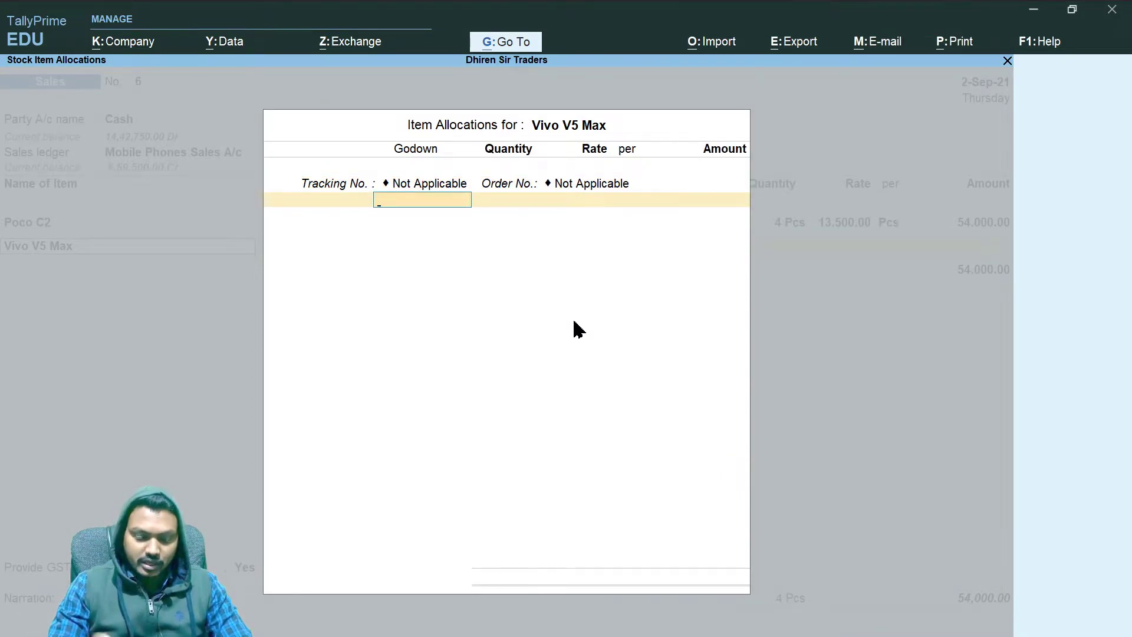
pyautogui.write('Sec')
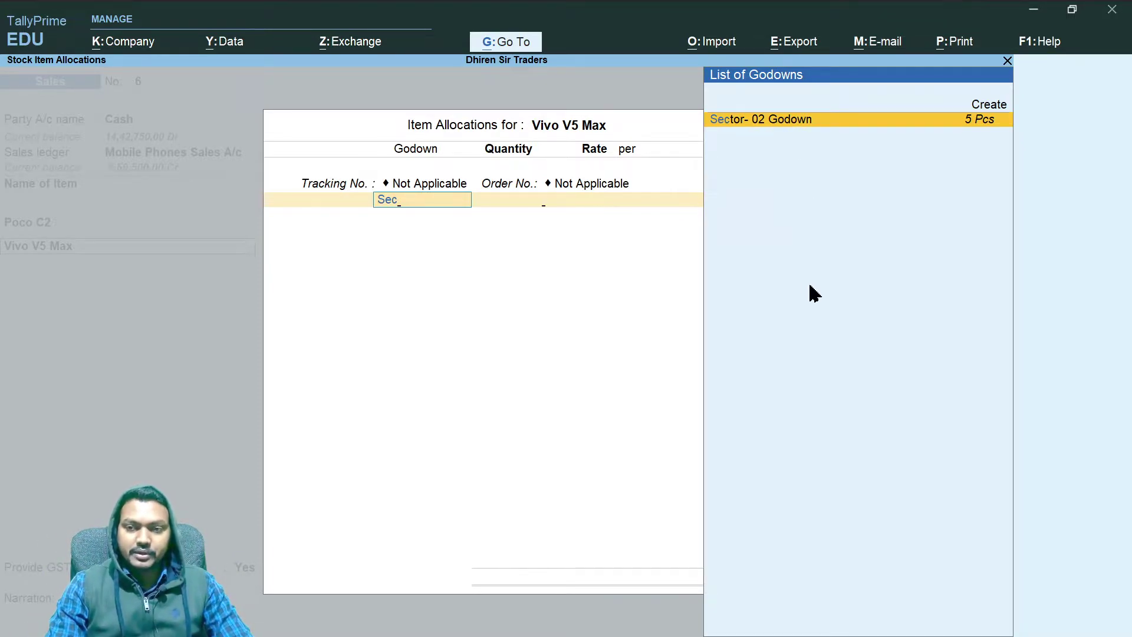
pyautogui.press('Return')
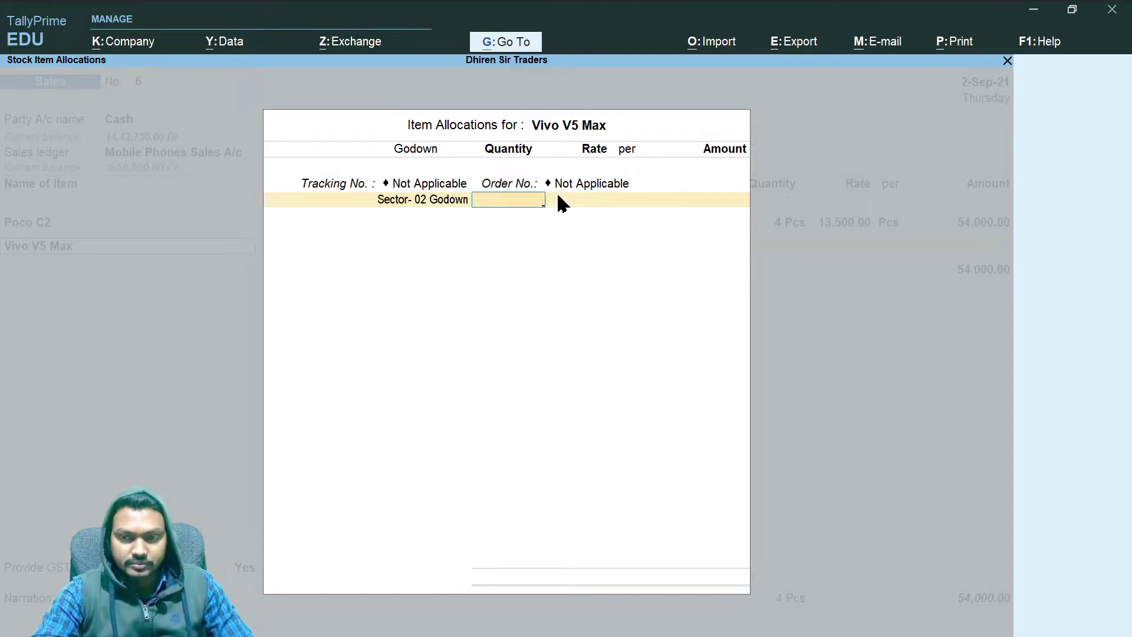
# - Set the Sector- 02 Godown allocation of Vivo V5 Max to 2 Pcs at a rate of 19,500
pyautogui.write('2')
pyautogui.press('Return')
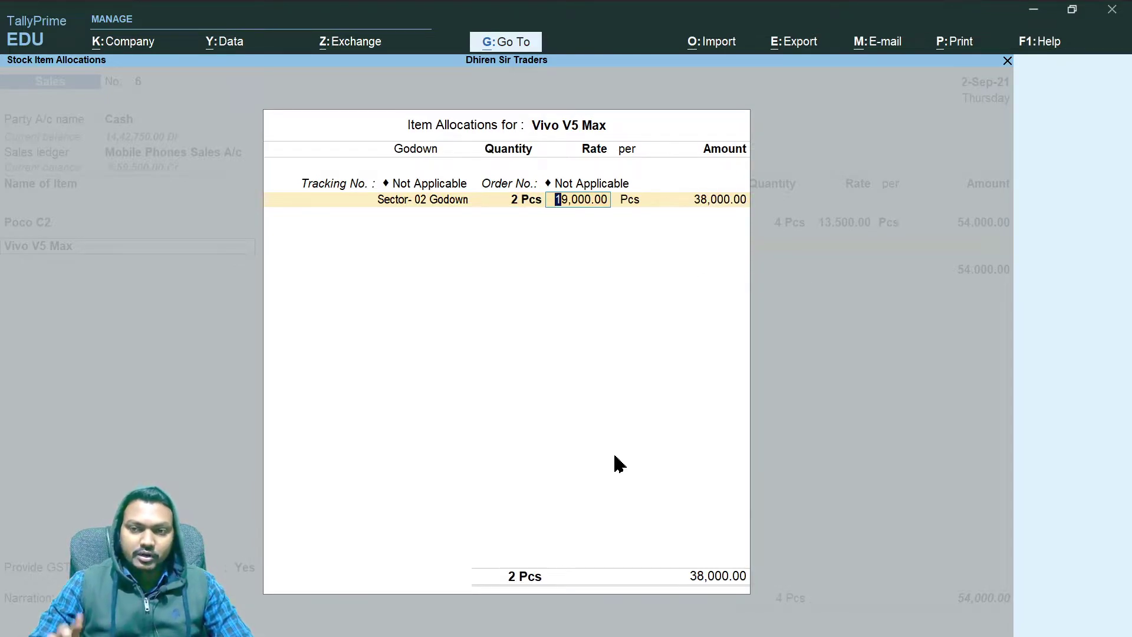
pyautogui.write('19,500')
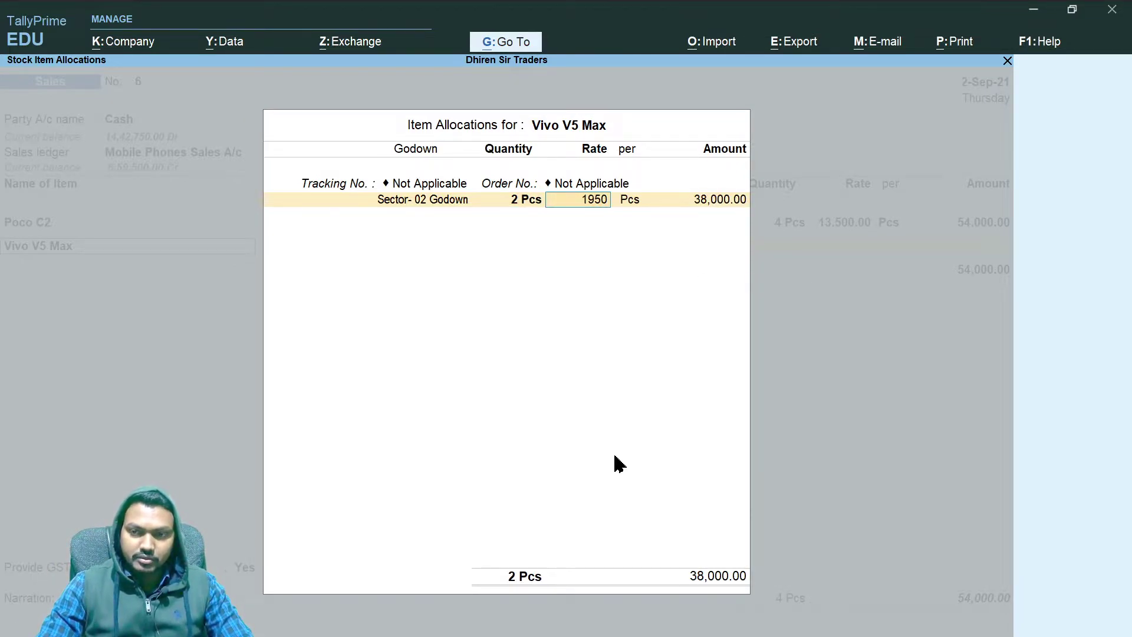
pyautogui.press('Return')
pyautogui.press('Return')
pyautogui.press('Return')
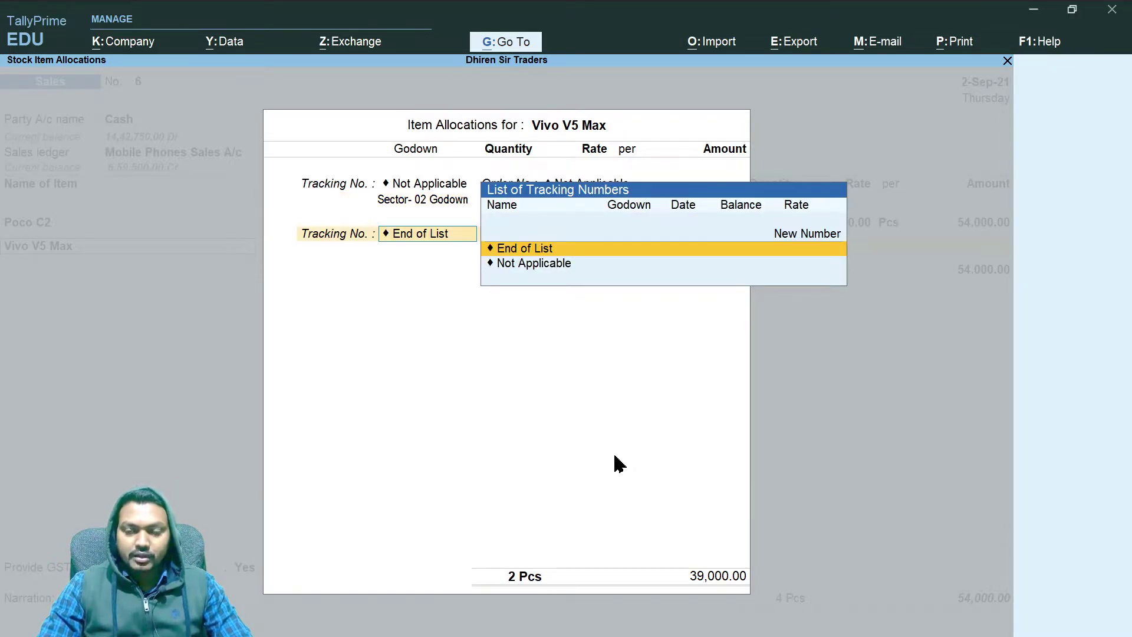
# - Finish the Vivo V5 Max allocations, accept its item line, and end the item list in the sales voucher
pyautogui.press('Return')
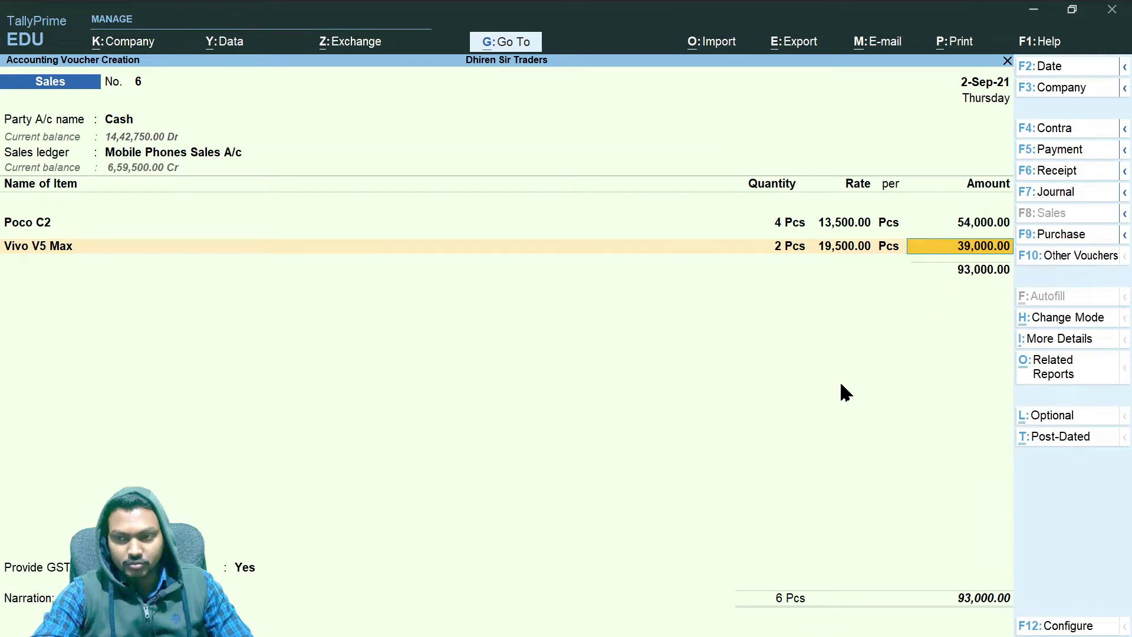
pyautogui.press('Return')
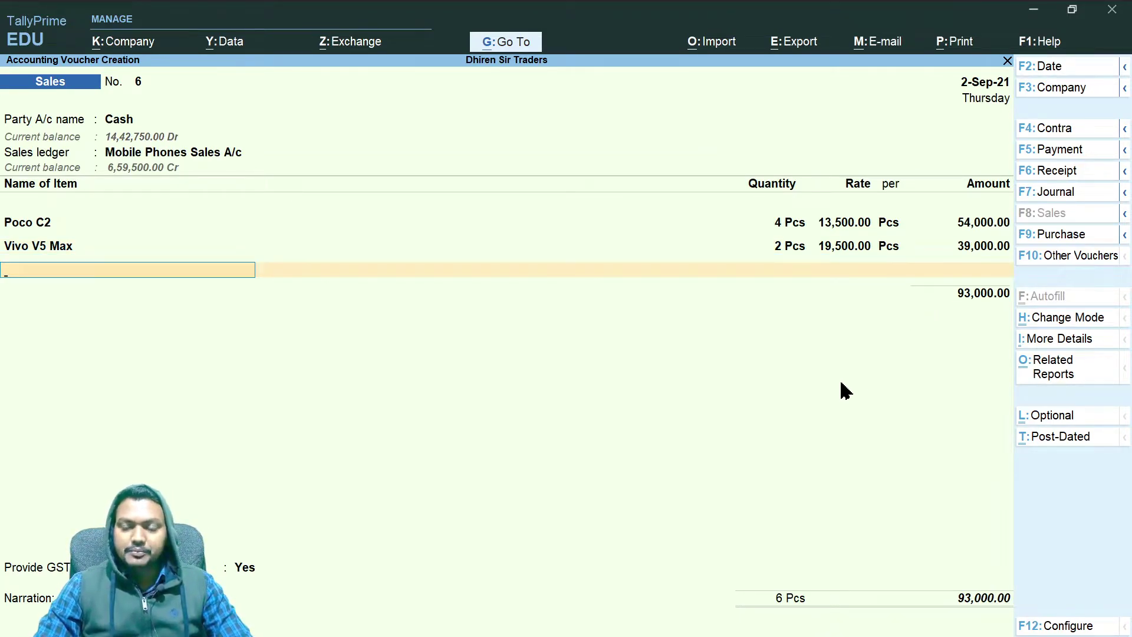
pyautogui.press('Return')
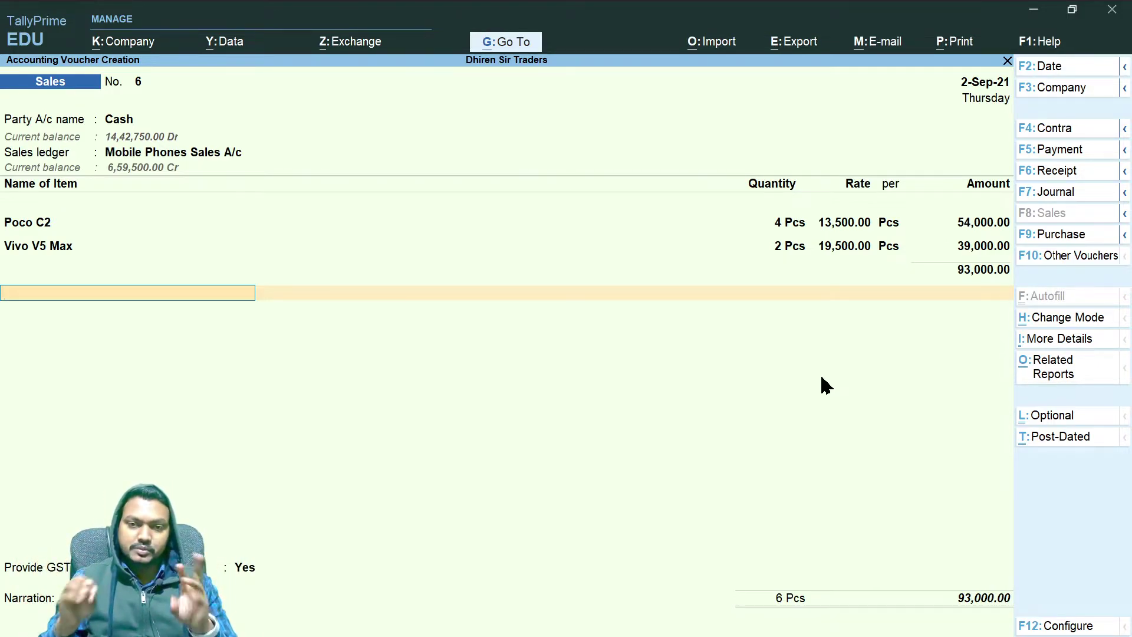
# - Add the CGST and SGST ledgers at 9% each below the items in the sales voucher and end the ledger list
pyautogui.write('Cgst')
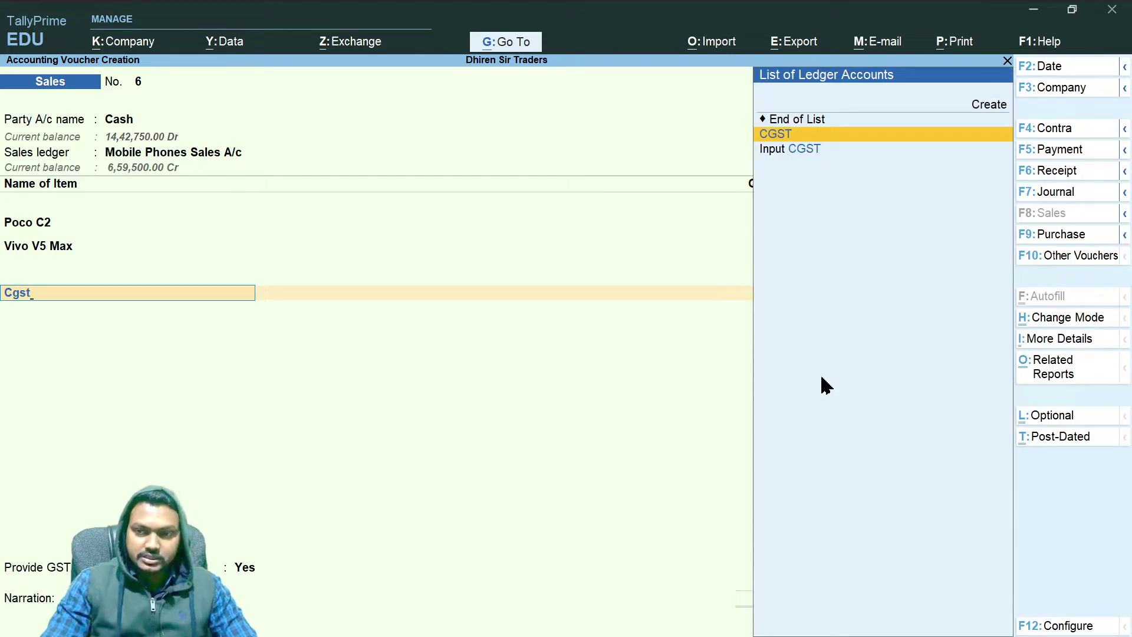
pyautogui.press('Return')
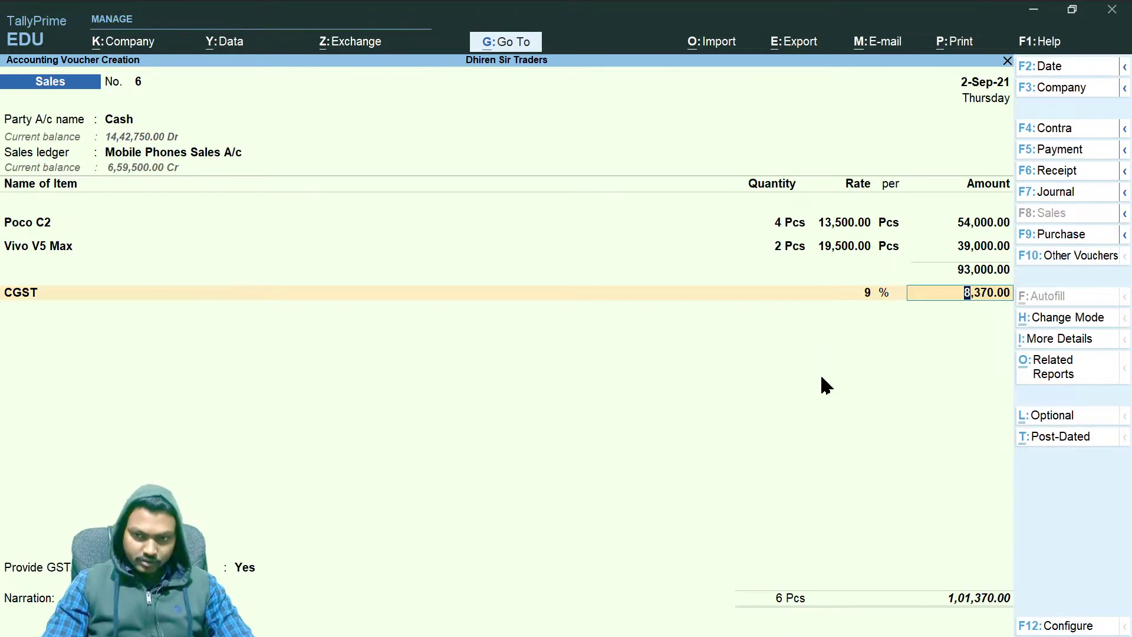
pyautogui.press('Return')
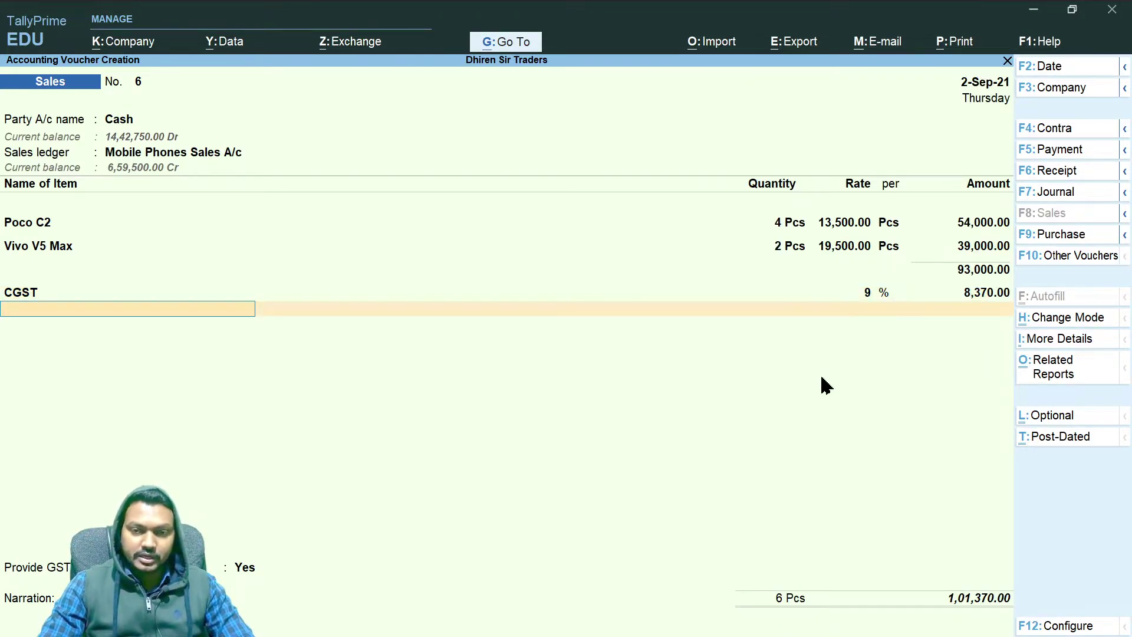
pyautogui.write('Sgst')
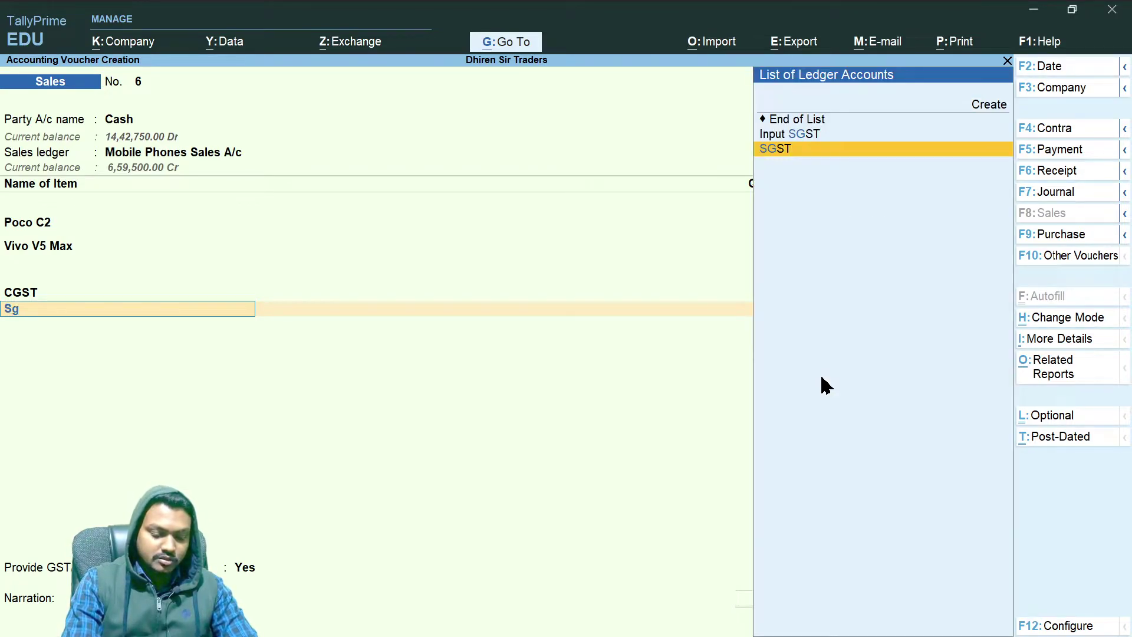
pyautogui.press('Return')
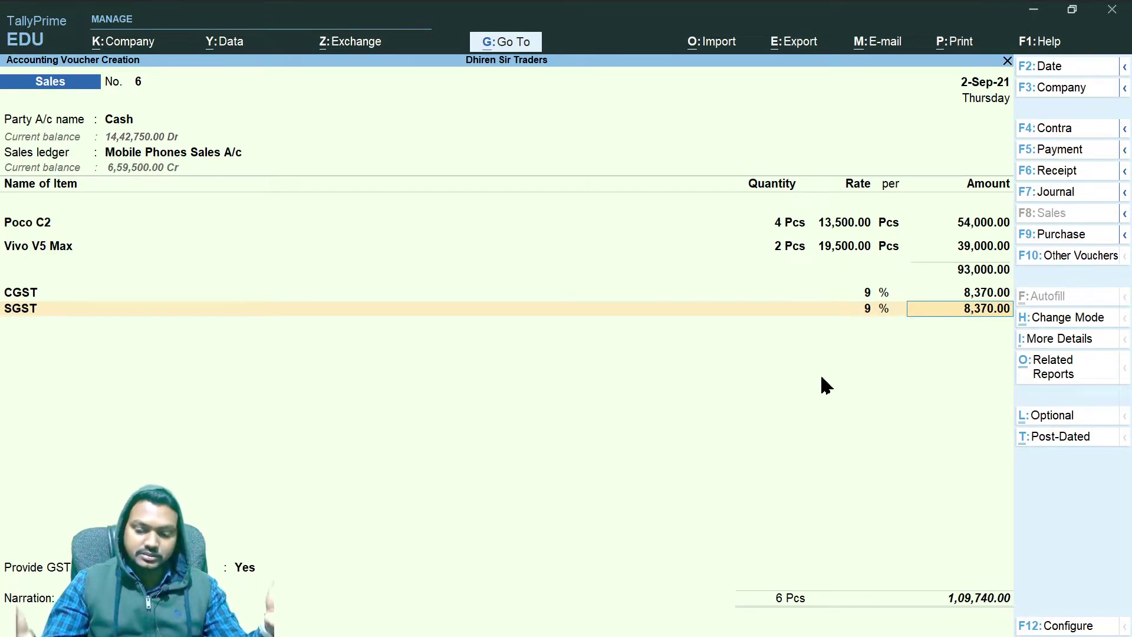
pyautogui.press('Return')
pyautogui.press('Return')
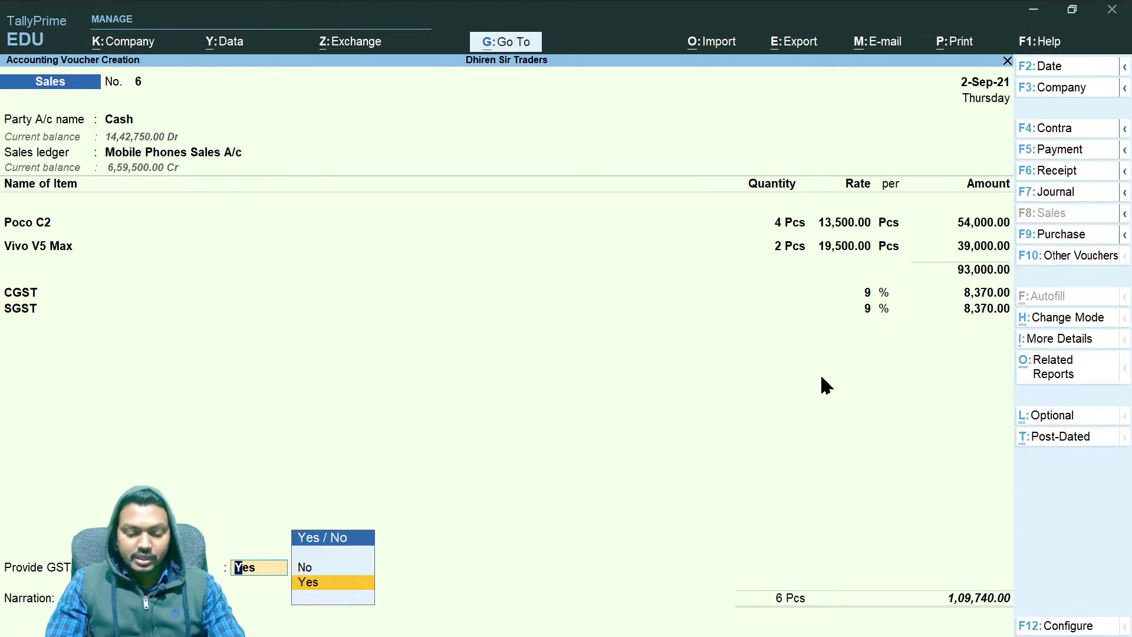
# - Set Provide GST details to No, add a narration about the mobile sale, and save the sales voucher through the e-Way Bill prompt
pyautogui.press('Up')
pyautogui.press('Return')
pyautogui.press('Return')
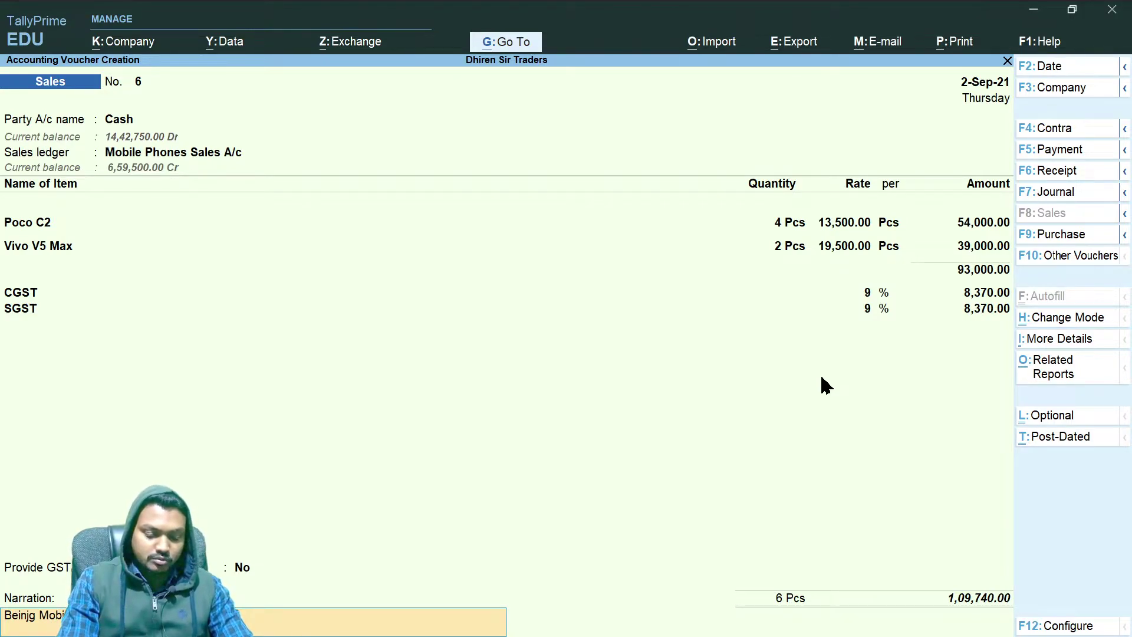
pyautogui.press('Return')
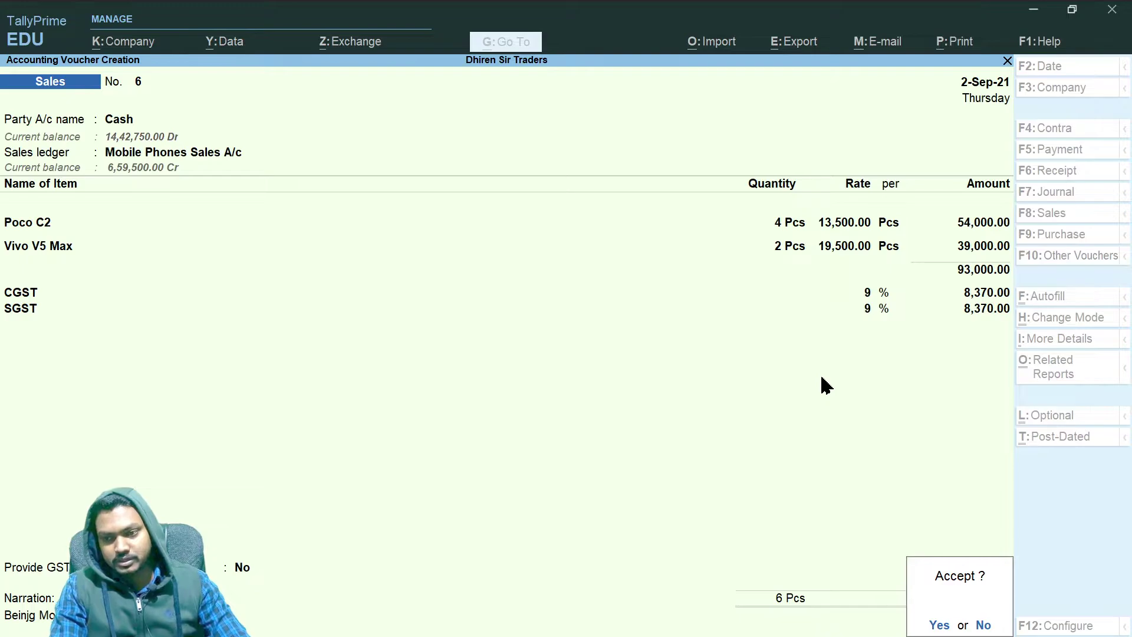
pyautogui.press('Return')
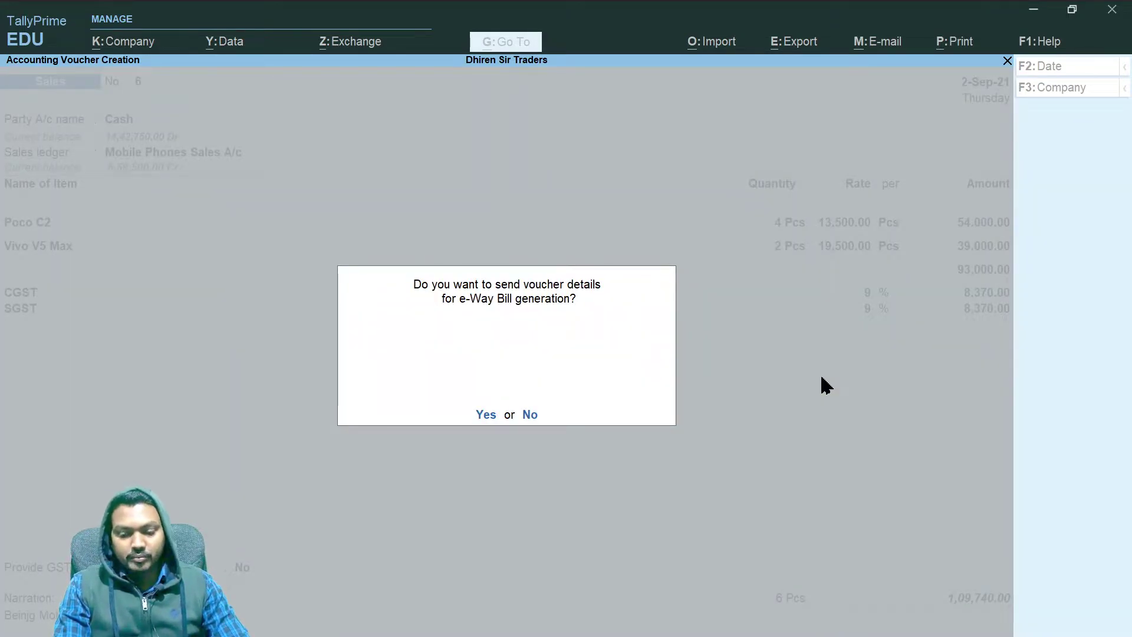
pyautogui.press('Return')
pyautogui.press('Return')
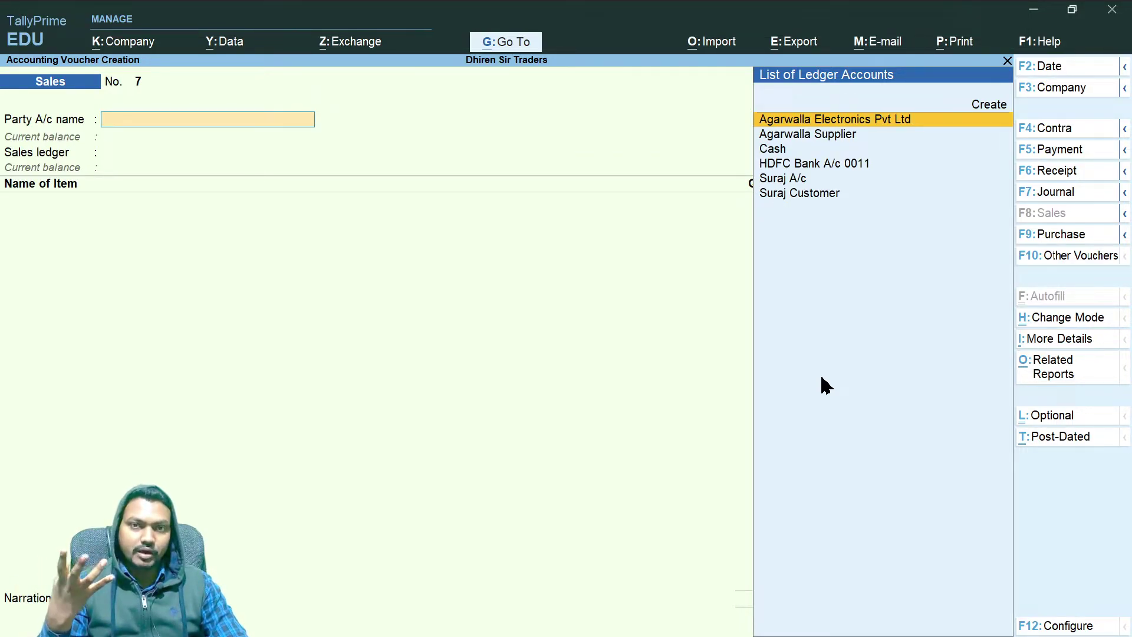
# - Leave voucher entry, decline quitting the program, and open Display More Reports from the Gateway of Tally
pyautogui.press('Escape')
pyautogui.press('Up')
pyautogui.press('Up')
pyautogui.press('Up')
pyautogui.press('Escape')
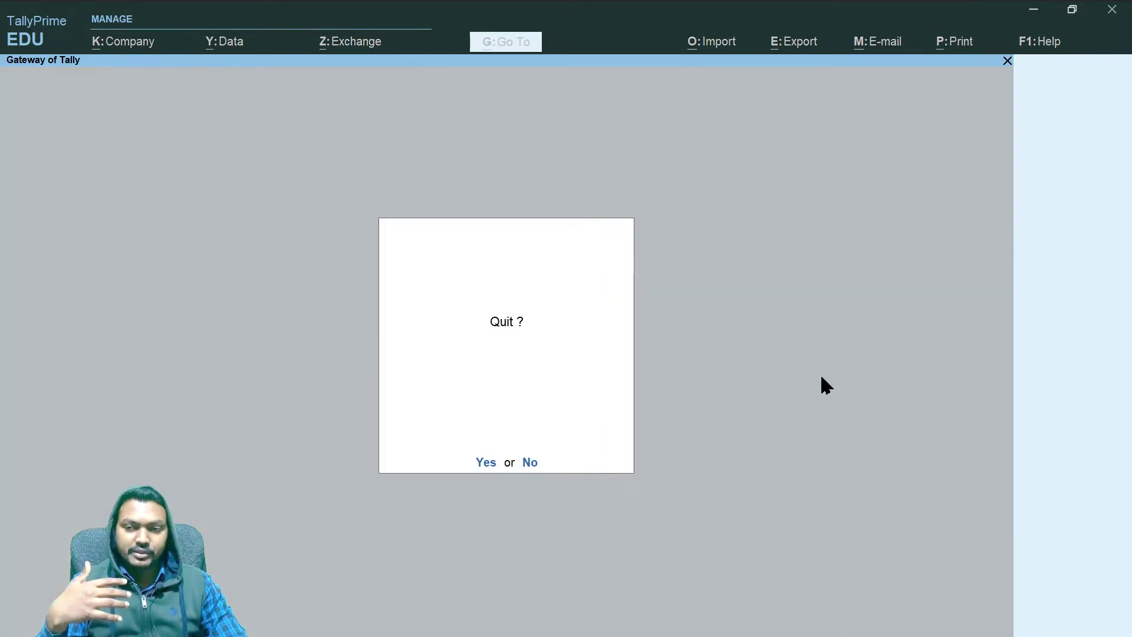
pyautogui.press('n')
pyautogui.press('d')
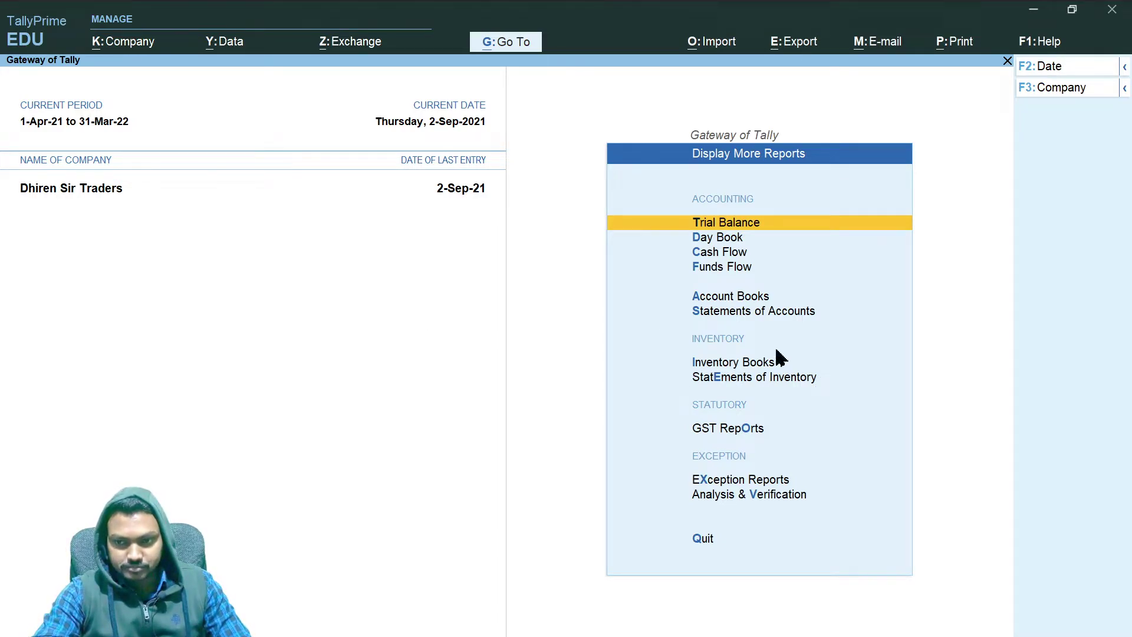
# - Open the Godown Summary for Sector- 02 Godown and drill into the Mobile Phones stock group
pyautogui.click(719, 363)
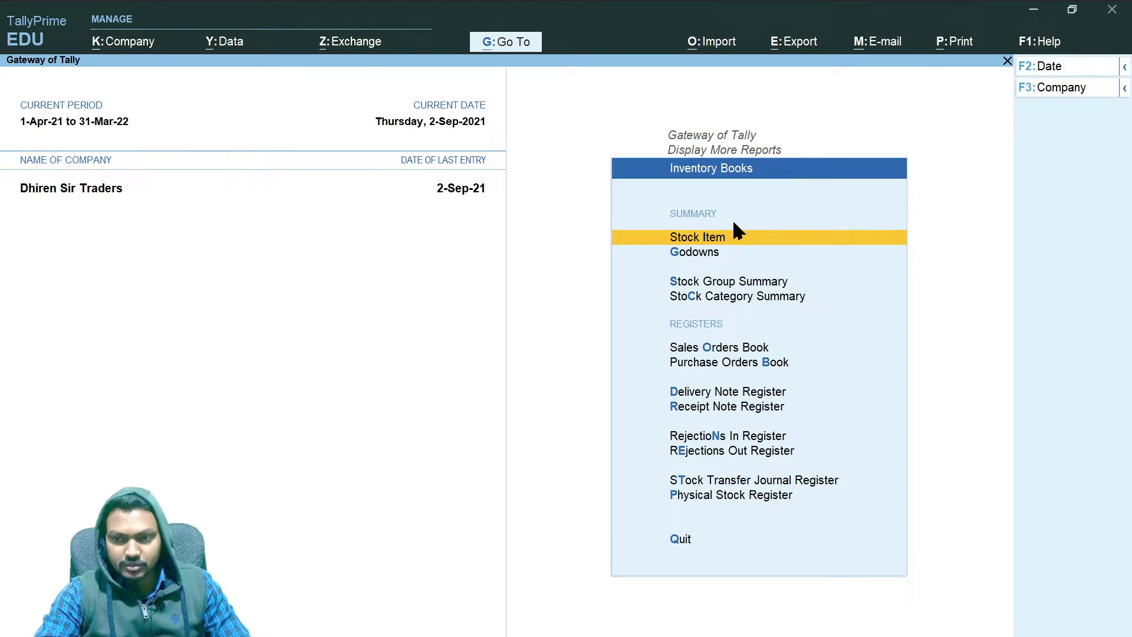
pyautogui.click(711, 255)
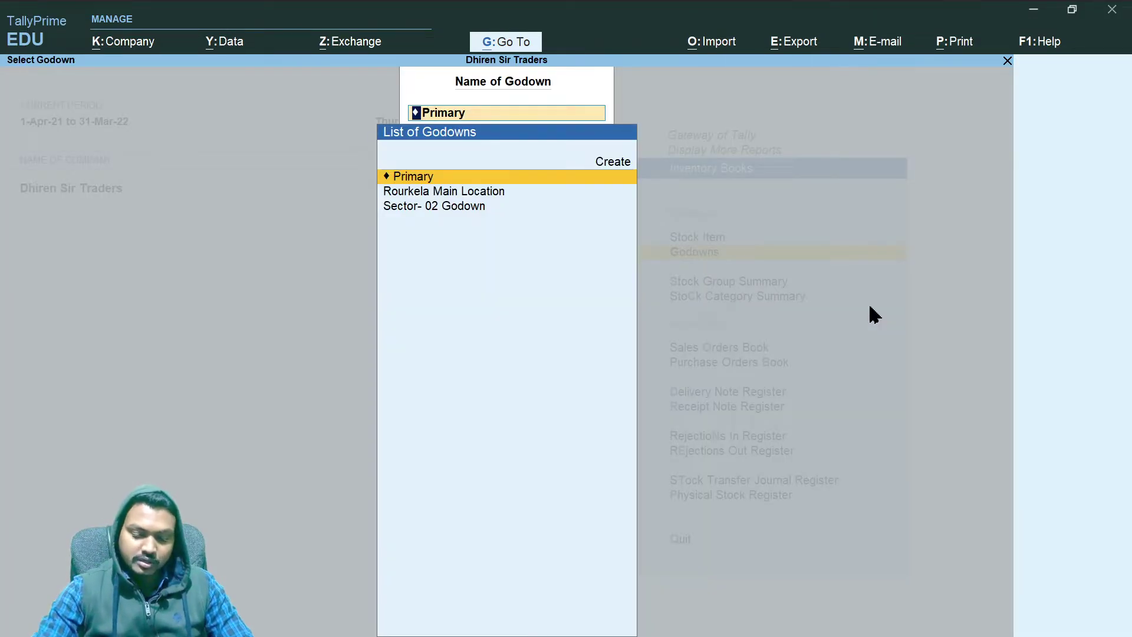
pyautogui.press('Down')
pyautogui.press('Down')
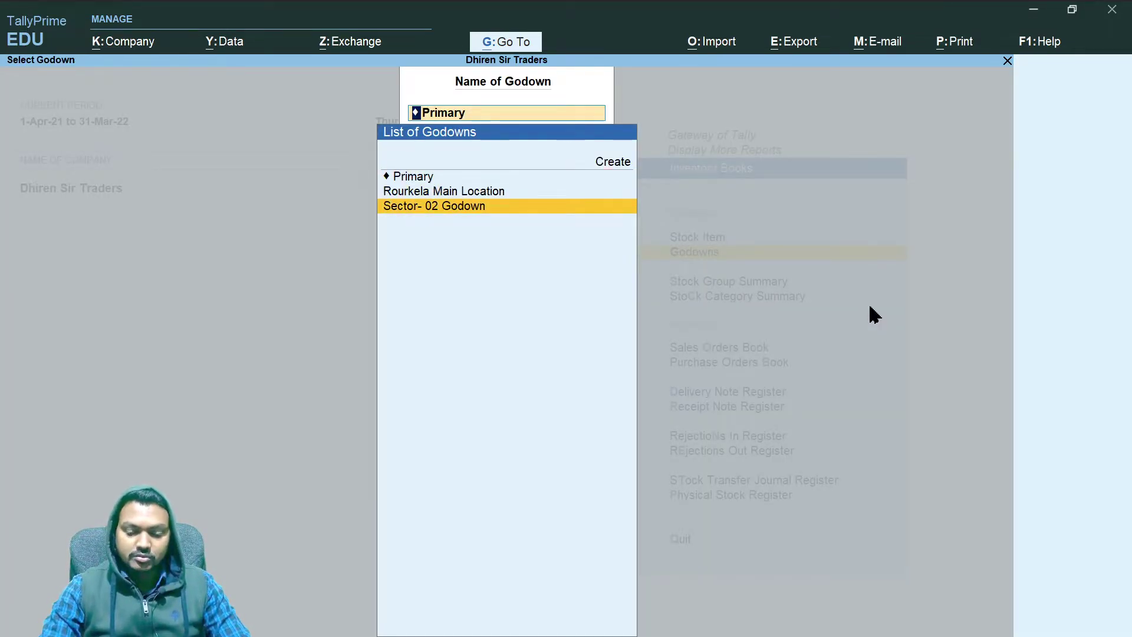
pyautogui.press('Return')
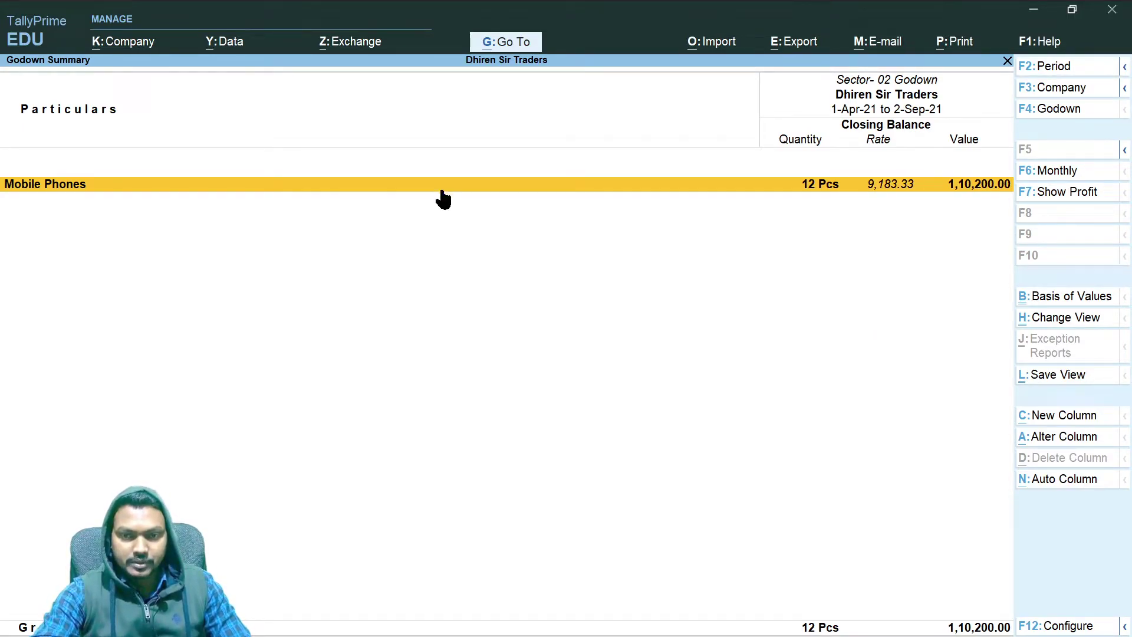
pyautogui.click(821, 200)
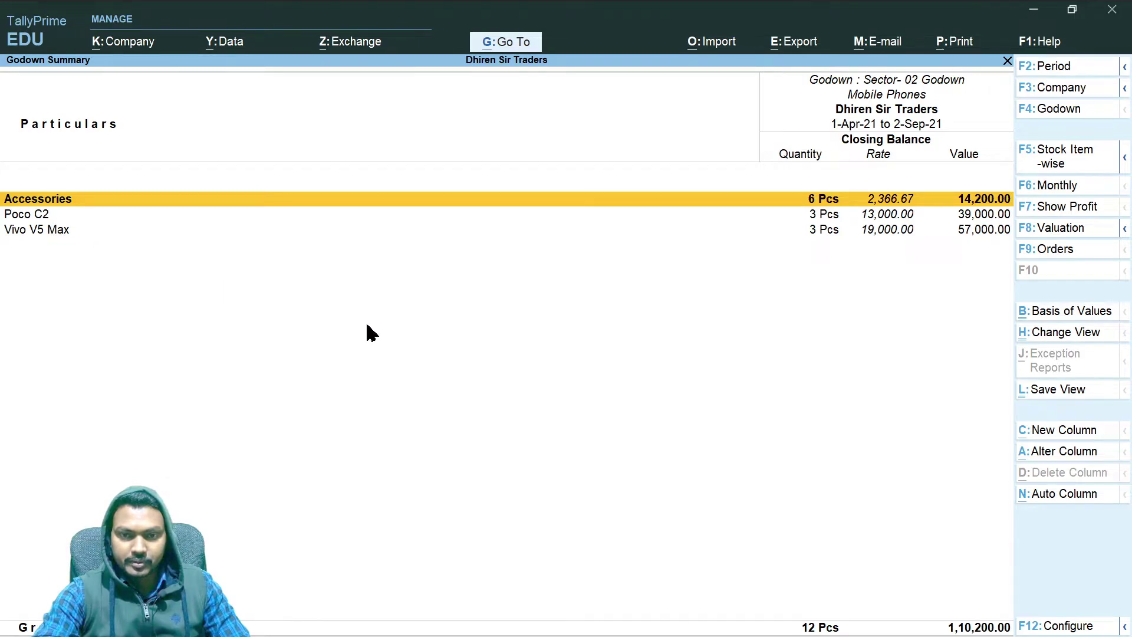
# - Drill into Vivo V5 Max in Sector- 02 Godown, examine its September vouchers, and open the 2-Sep-21 cash sale
pyautogui.press('Down')
pyautogui.press('Down')
pyautogui.press('Return')
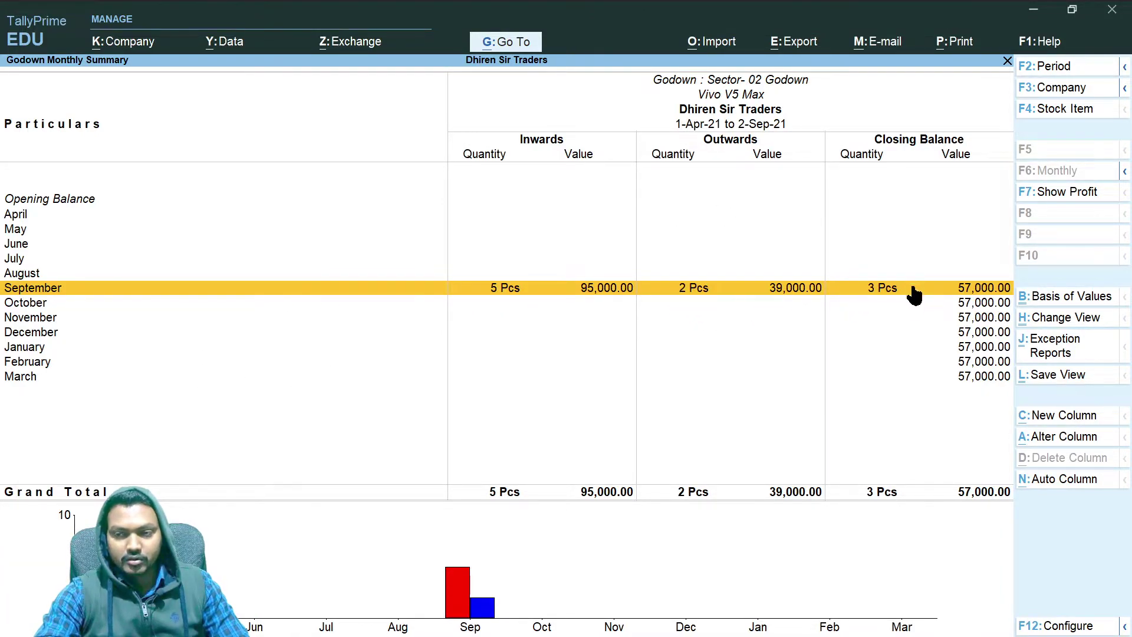
pyautogui.press('Return')
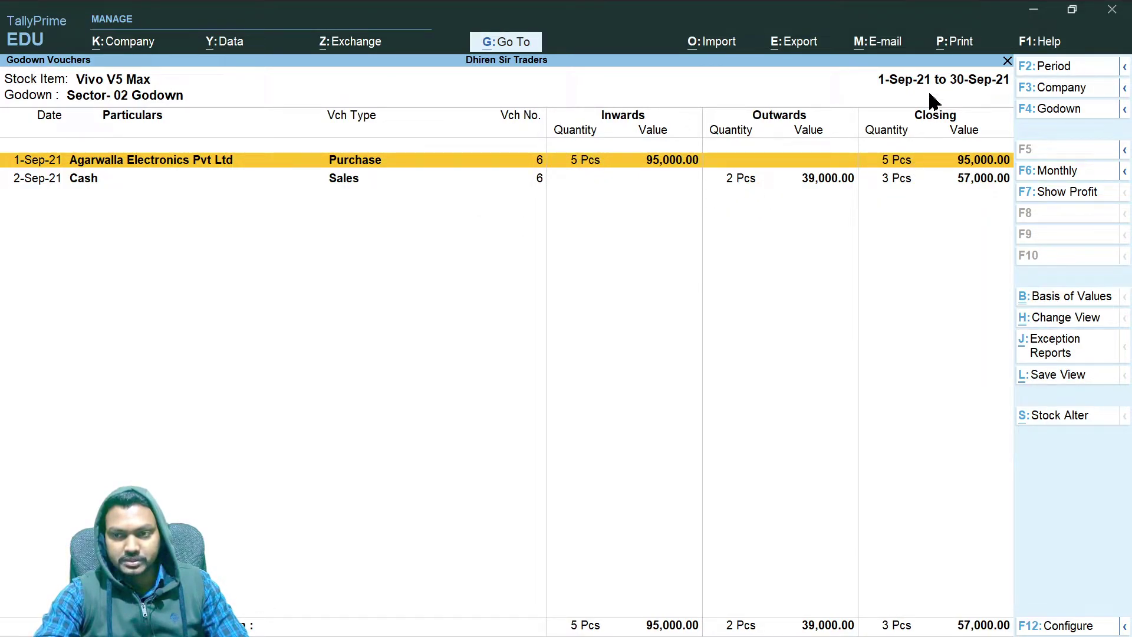
pyautogui.click(915, 179)
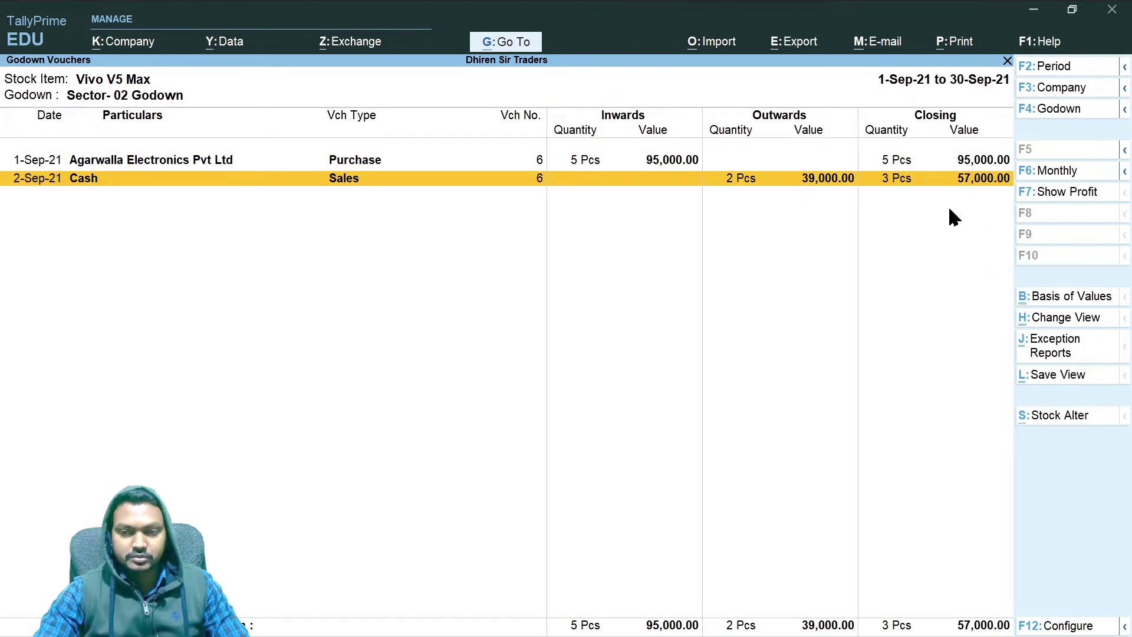
pyautogui.press('Return')
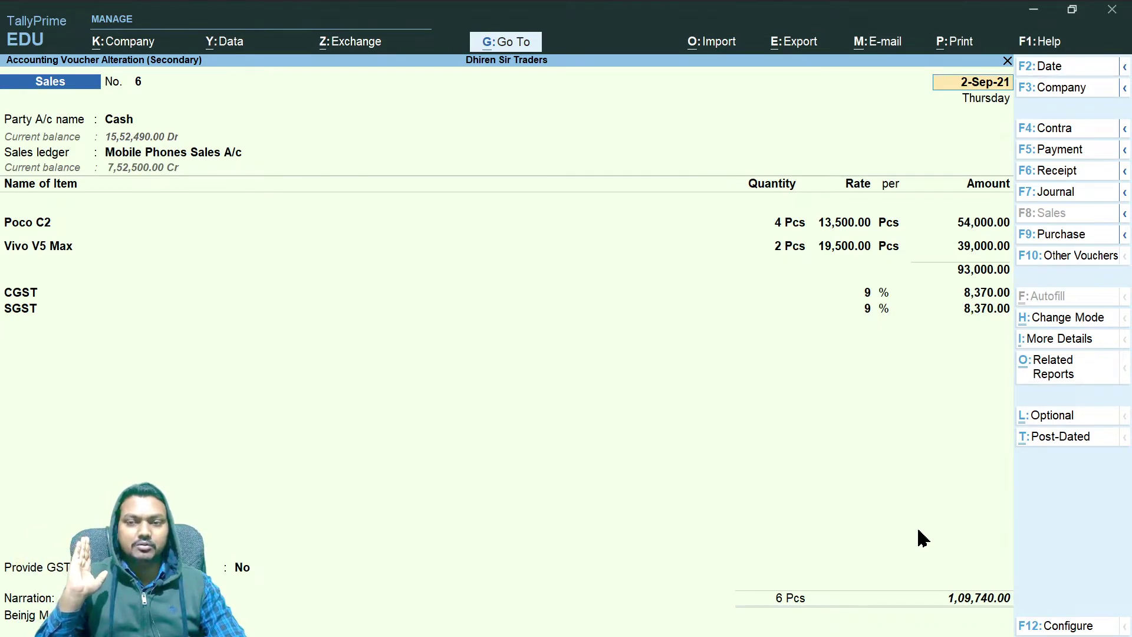
# - Close the cash sale voucher and the godown reports and return to the Gateway of Tally
pyautogui.press('Escape')
pyautogui.press('Escape')
pyautogui.press('Escape')
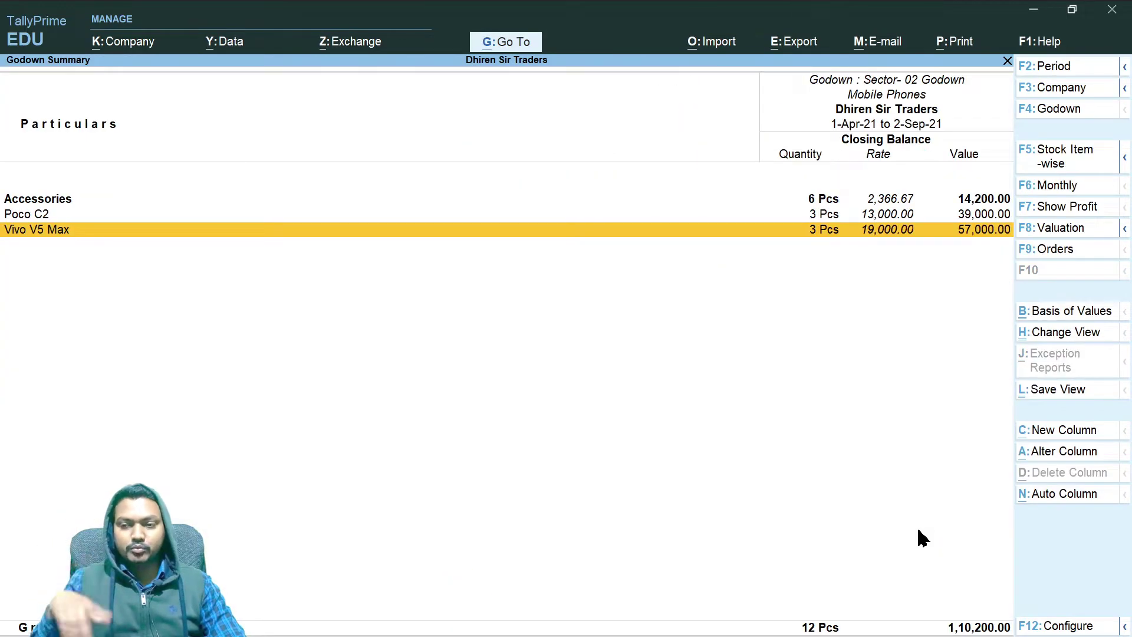
pyautogui.press('Escape')
pyautogui.press('Escape')
pyautogui.press('Escape')
pyautogui.press('Escape')
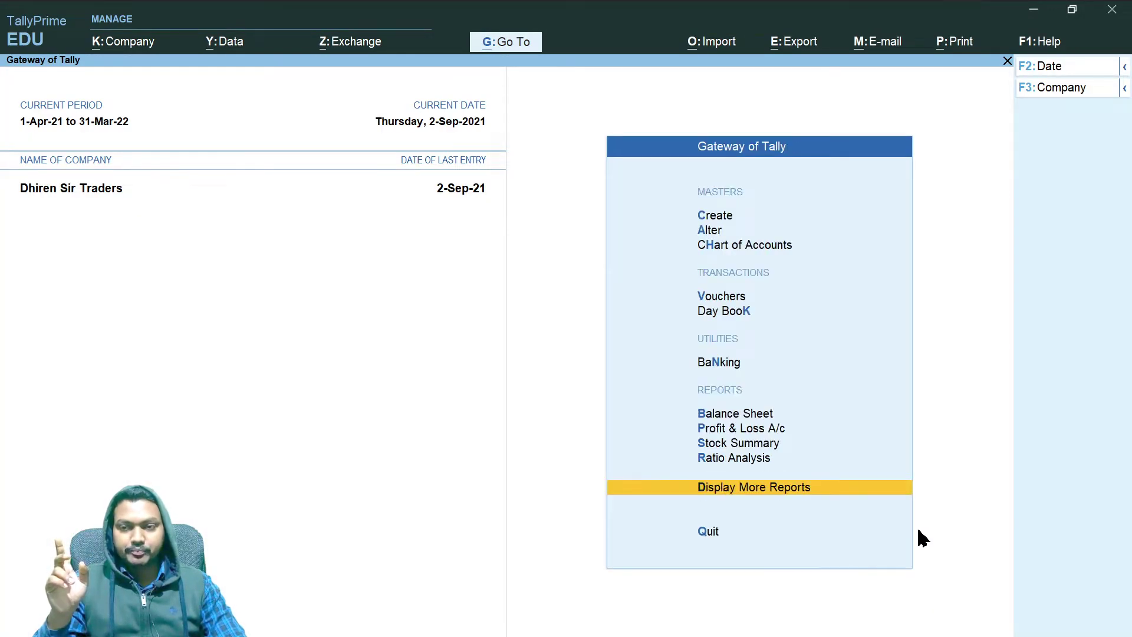
pyautogui.press('Escape')
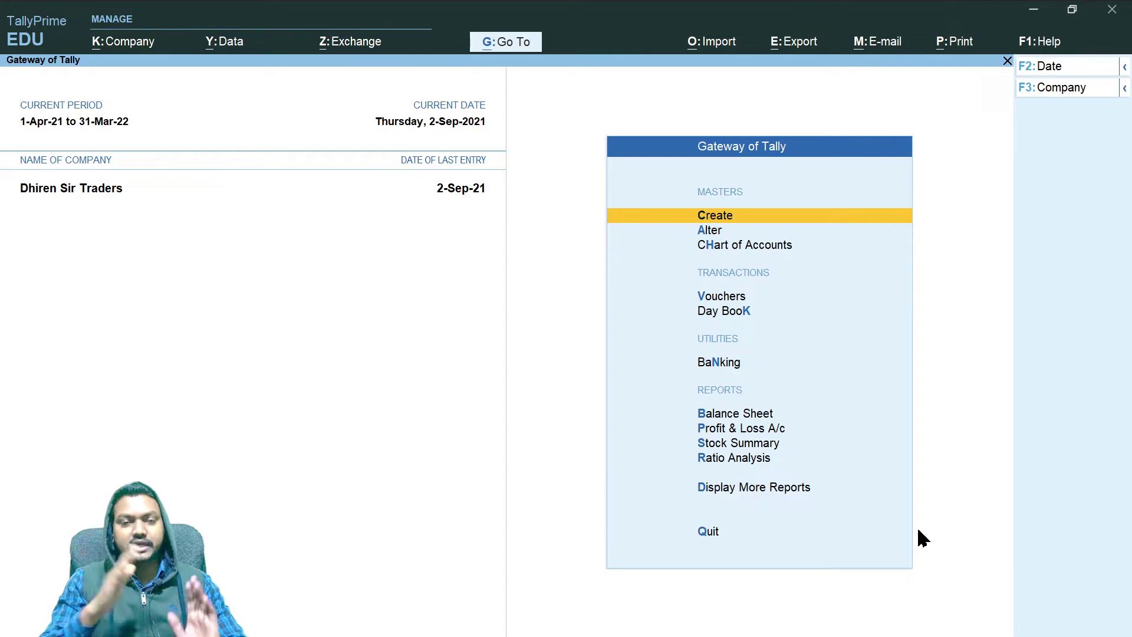
# - Switch to the Multiple Godown Management page in OneNote, start a circled point below point 4, and sketch a house-shaped godown beside it
pyautogui.hotkey('alt', 'Tab')
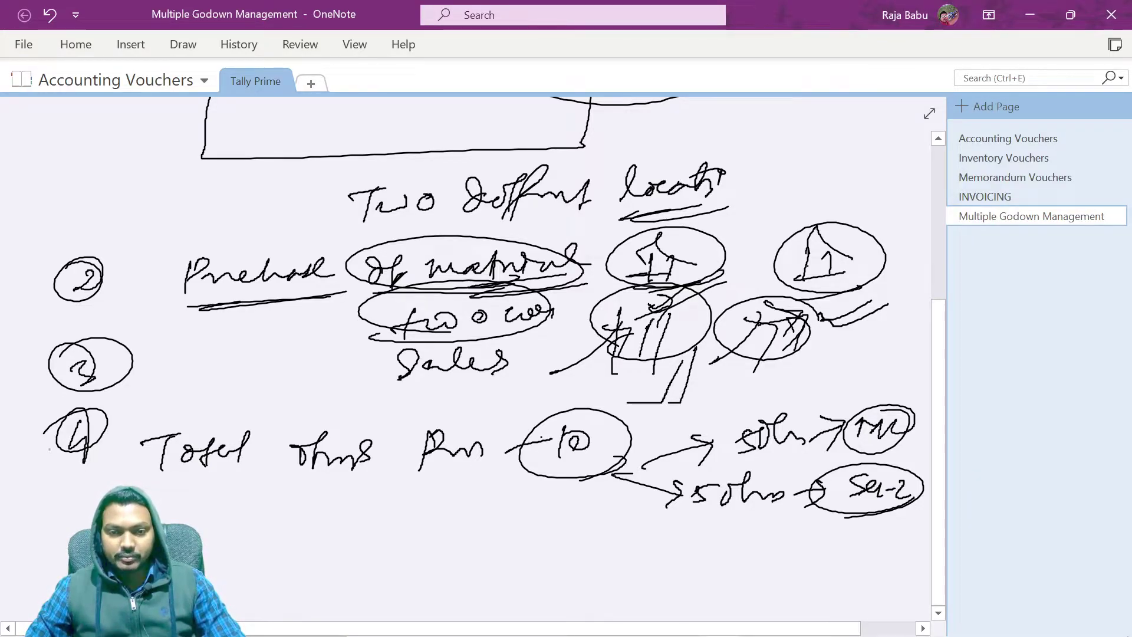
pyautogui.moveTo(87, 527); pyautogui.dragTo(68, 573)
pyautogui.moveTo(234, 523); pyautogui.dragTo(230, 565)
pyautogui.moveTo(259, 531)
pyautogui.mouseDown()
pyautogui.moveTo(276, 525)
pyautogui.moveTo(273, 573)
pyautogui.mouseUp()
pyautogui.moveTo(223, 538)
pyautogui.mouseDown()
pyautogui.moveTo(239, 504)
pyautogui.moveTo(299, 535)
pyautogui.mouseUp()
pyautogui.moveTo(208, 566)
pyautogui.mouseDown()
pyautogui.moveTo(275, 558)
pyautogui.moveTo(318, 569)
pyautogui.mouseUp()
pyautogui.moveTo(202, 542); pyautogui.dragTo(324, 536)
pyautogui.moveTo(293, 462); pyautogui.dragTo(208, 582)
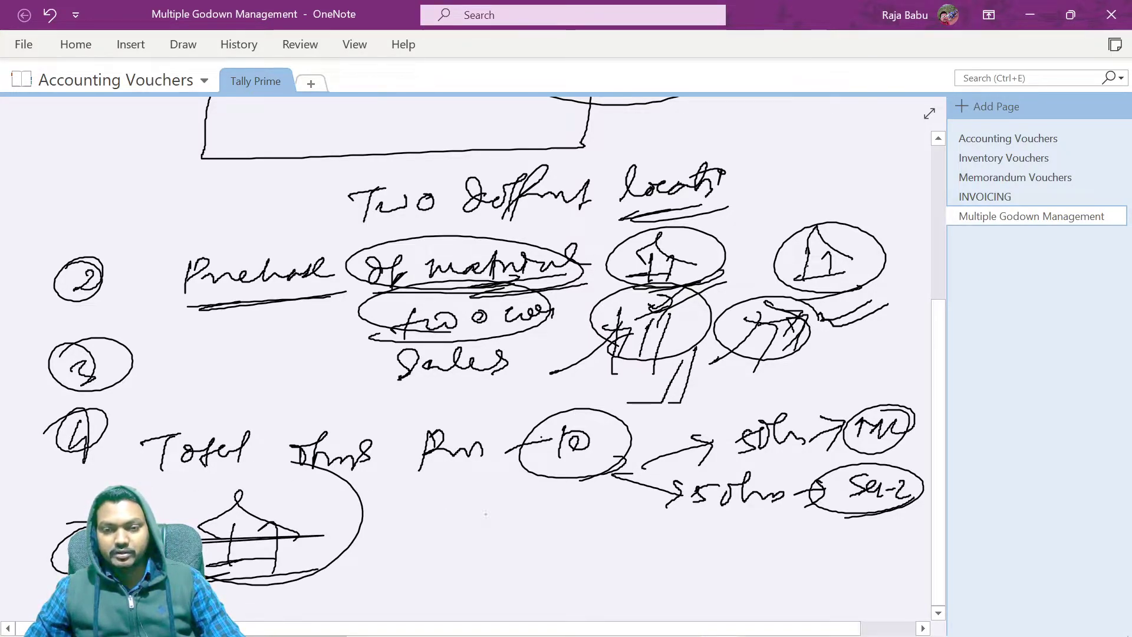
# - Circle the first godown, sketch a second circled godown beside it, and draw opposing arrows between the two
pyautogui.moveTo(157, 522); pyautogui.dragTo(322, 519)
pyautogui.moveTo(545, 521)
pyautogui.mouseDown()
pyautogui.moveTo(539, 560)
pyautogui.moveTo(561, 559)
pyautogui.mouseUp()
pyautogui.moveTo(513, 530)
pyautogui.mouseDown()
pyautogui.moveTo(554, 488)
pyautogui.moveTo(598, 536)
pyautogui.mouseUp()
pyautogui.moveTo(504, 563); pyautogui.dragTo(584, 560)
pyautogui.moveTo(616, 472); pyautogui.dragTo(625, 560)
pyautogui.moveTo(525, 581); pyautogui.dragTo(628, 562)
pyautogui.moveTo(353, 525); pyautogui.dragTo(450, 514)
pyautogui.moveTo(380, 486)
pyautogui.mouseDown()
pyautogui.moveTo(450, 514)
pyautogui.moveTo(365, 542)
pyautogui.mouseUp()
pyautogui.moveTo(366, 542); pyautogui.dragTo(442, 588)
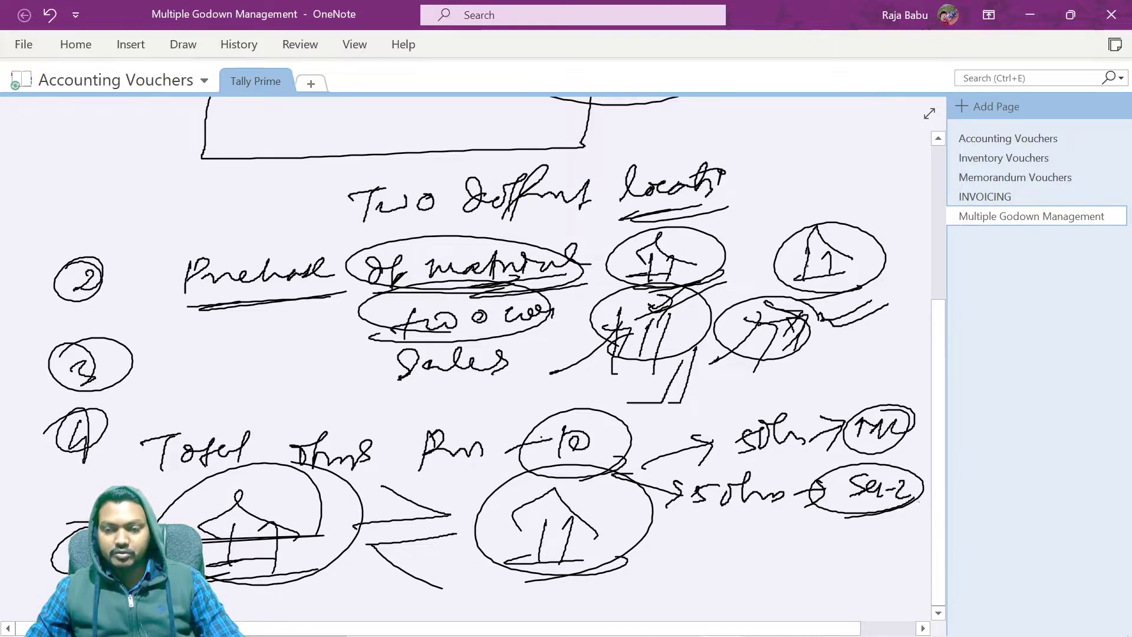
# - Handwrite "Material Transfer" beside the second godown sketch and circle the words
pyautogui.moveTo(645, 586)
pyautogui.mouseDown()
pyautogui.moveTo(659, 565)
pyautogui.moveTo(686, 573)
pyautogui.mouseUp()
pyautogui.moveTo(687, 573); pyautogui.dragTo(725, 544)
pyautogui.moveTo(705, 563); pyautogui.dragTo(789, 533)
pyautogui.moveTo(734, 574)
pyautogui.mouseDown()
pyautogui.moveTo(739, 595)
pyautogui.moveTo(790, 575)
pyautogui.moveTo(799, 602)
pyautogui.moveTo(825, 581)
pyautogui.mouseUp()
pyautogui.moveTo(819, 584)
pyautogui.mouseDown()
pyautogui.moveTo(852, 557)
pyautogui.moveTo(879, 575)
pyautogui.mouseUp()
pyautogui.moveTo(814, 492)
pyautogui.mouseDown()
pyautogui.moveTo(766, 600)
pyautogui.moveTo(849, 501)
pyautogui.mouseUp()
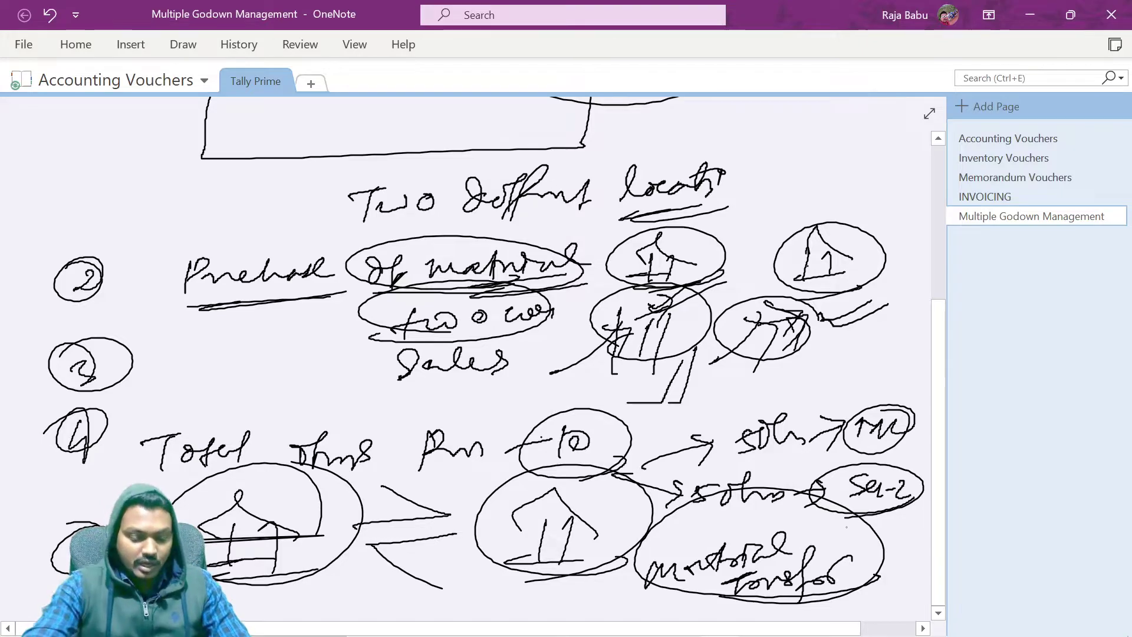
# - Switch to TallyPrime and open the inventory books' Godowns report for Rourkela Main Location
pyautogui.hotkey('alt', 'Tab')
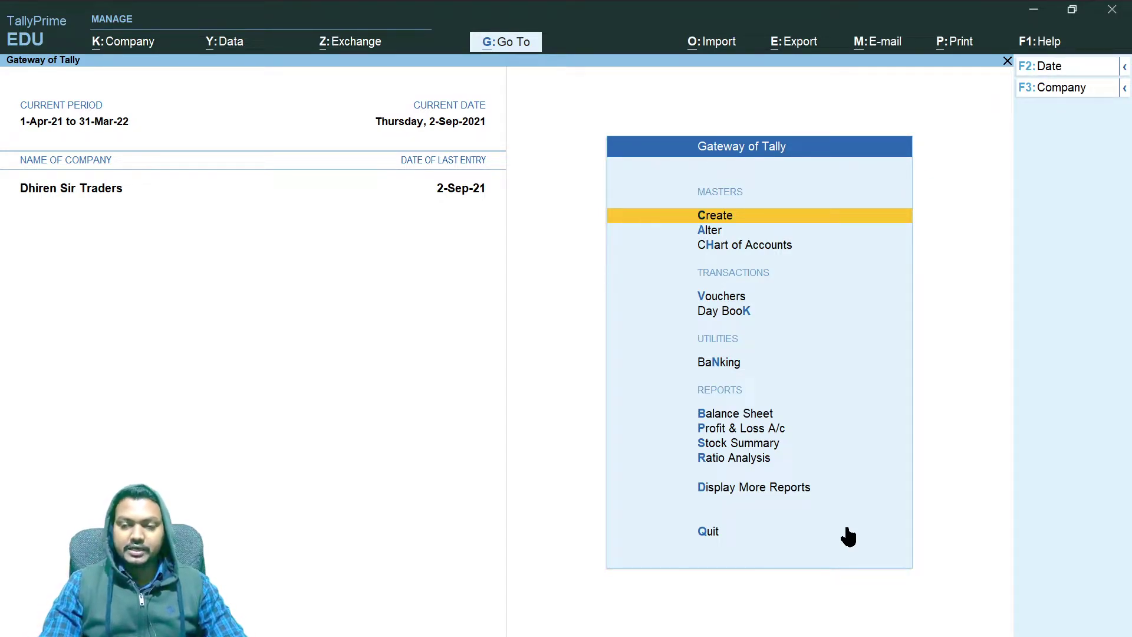
pyautogui.click(797, 494)
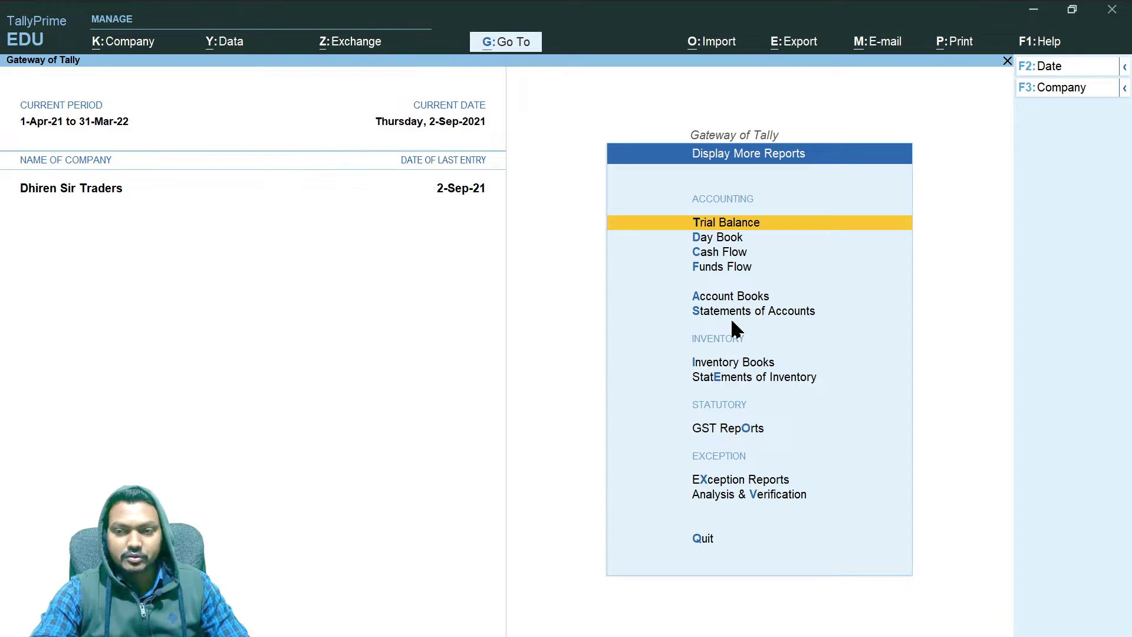
pyautogui.click(777, 312)
pyautogui.press('Escape')
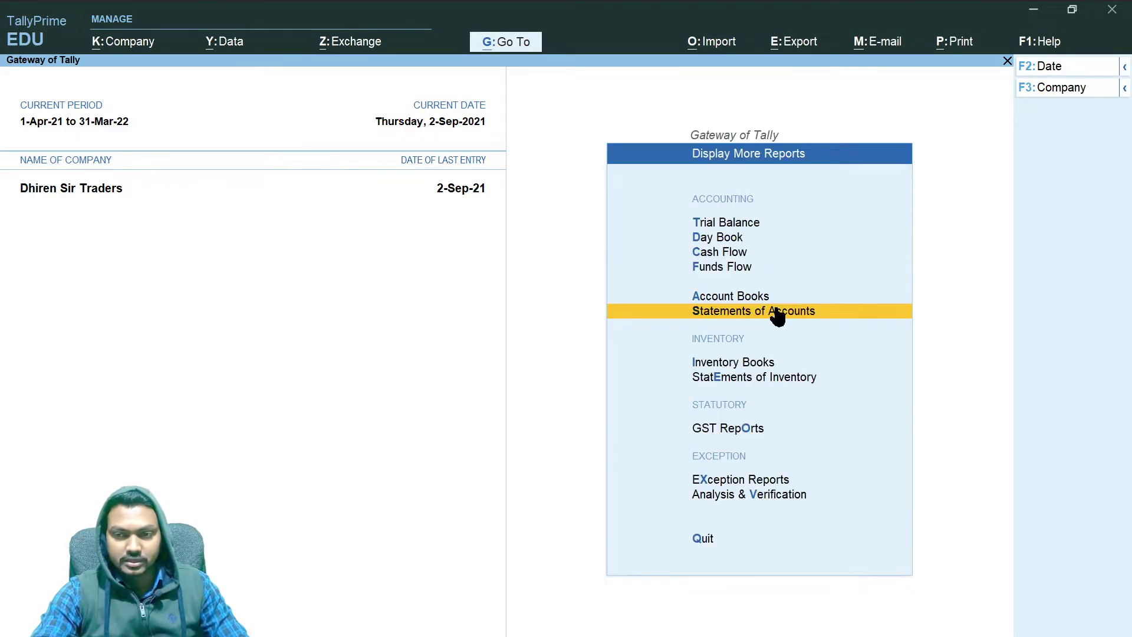
pyautogui.click(756, 298)
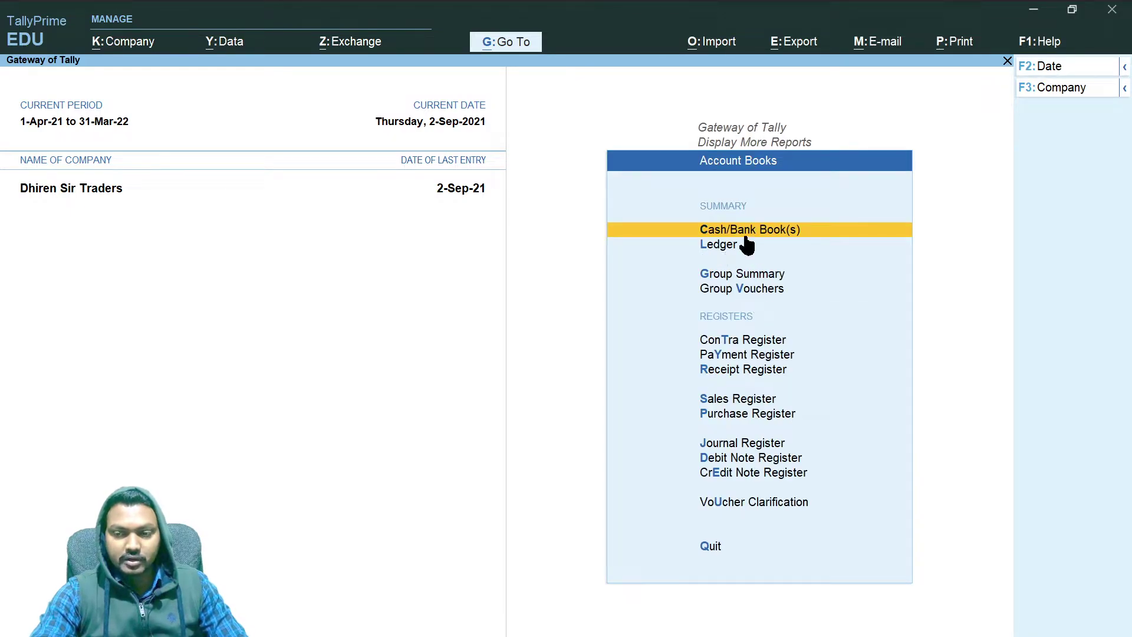
pyautogui.press('Escape')
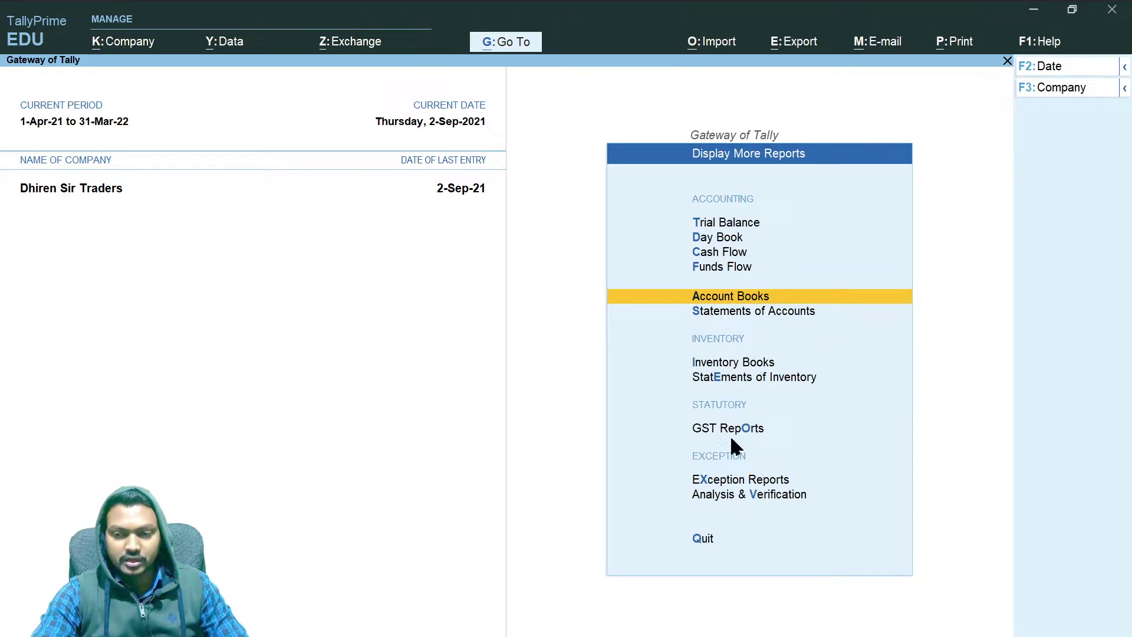
pyautogui.click(738, 365)
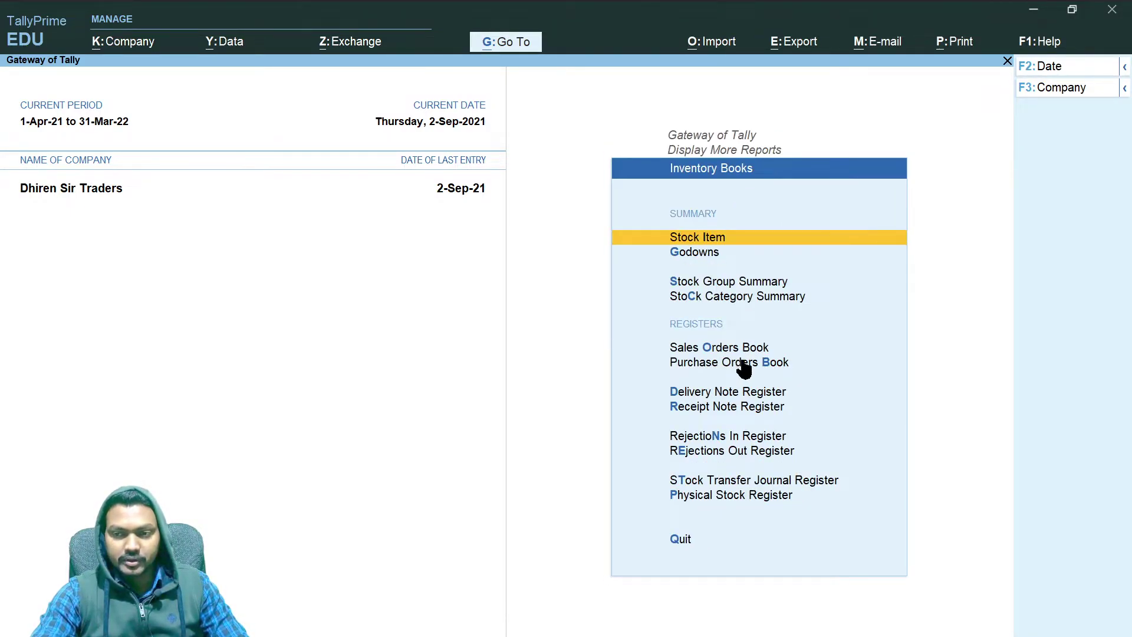
pyautogui.click(698, 255)
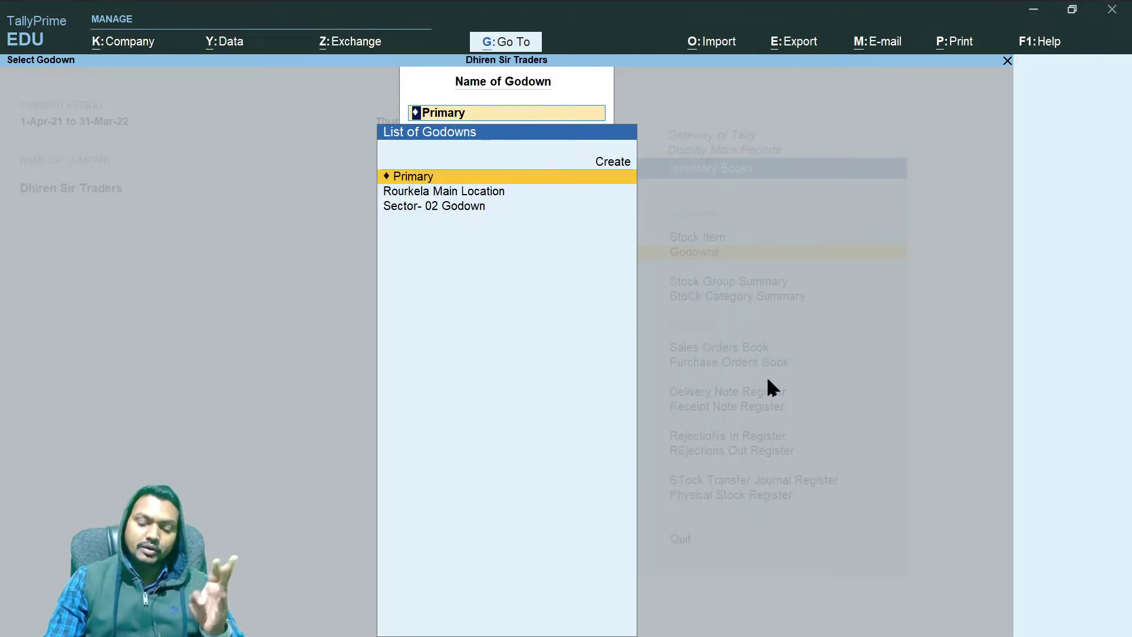
pyautogui.press('Down')
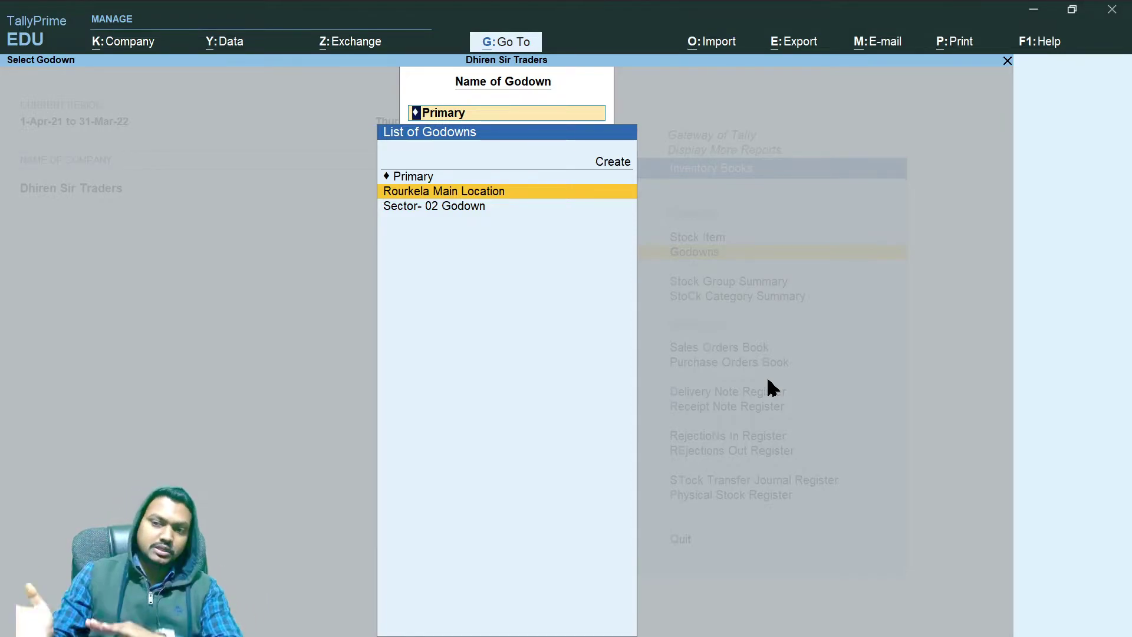
pyautogui.press('Return')
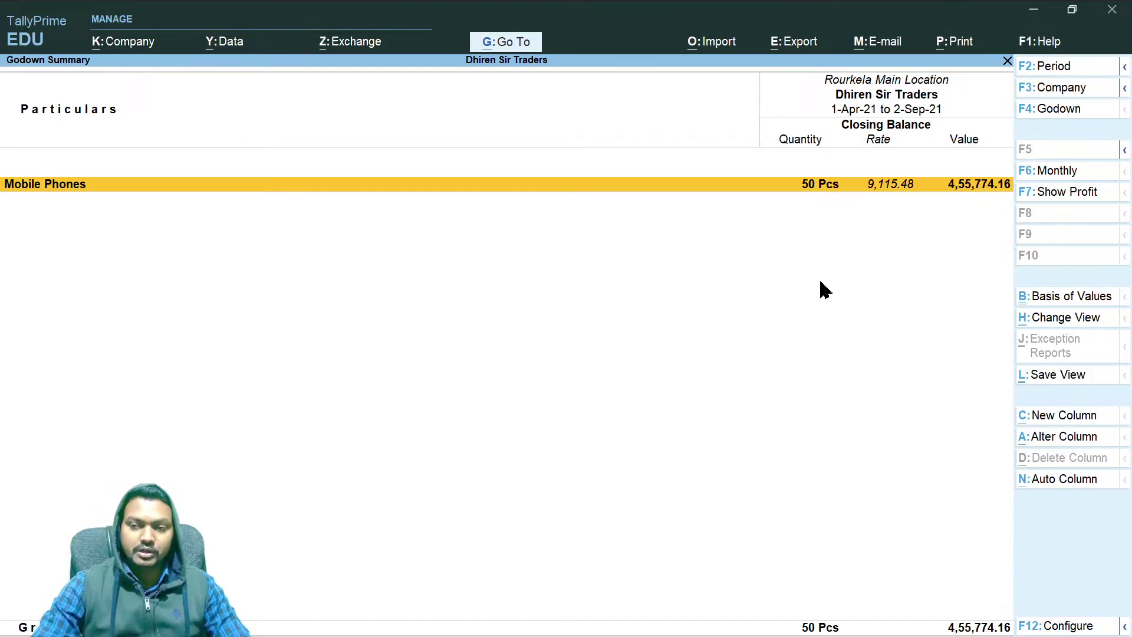
# - Open the Mobile Phones group in the godown summary and examine the Vivo V5 Max and Poco C2 stock
pyautogui.press('Return')
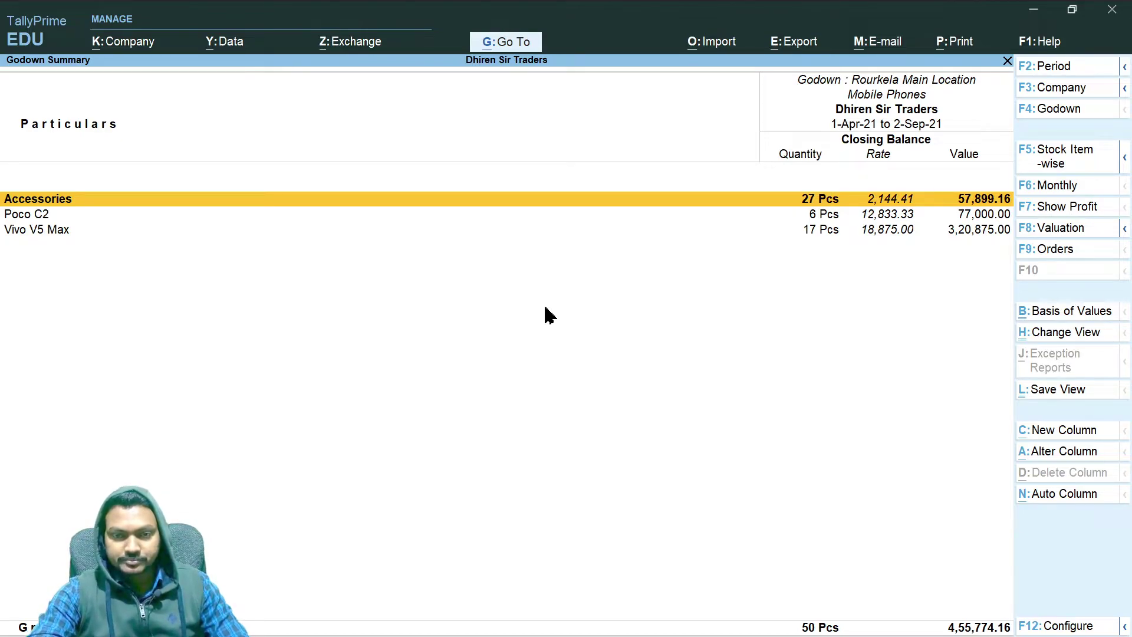
pyautogui.click(79, 231)
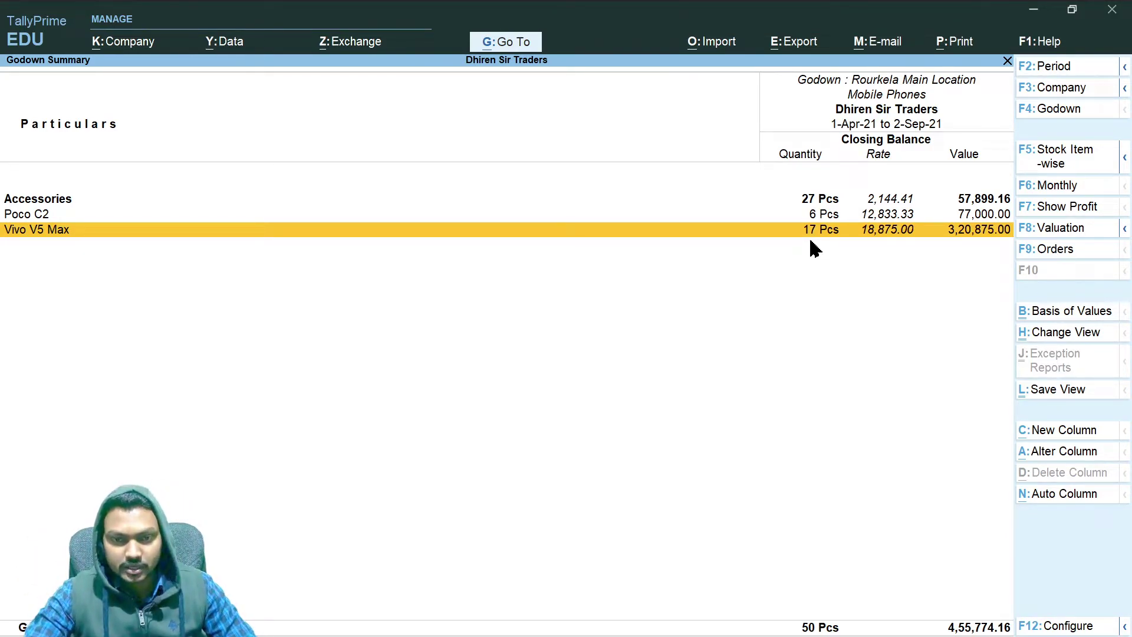
pyautogui.click(818, 218)
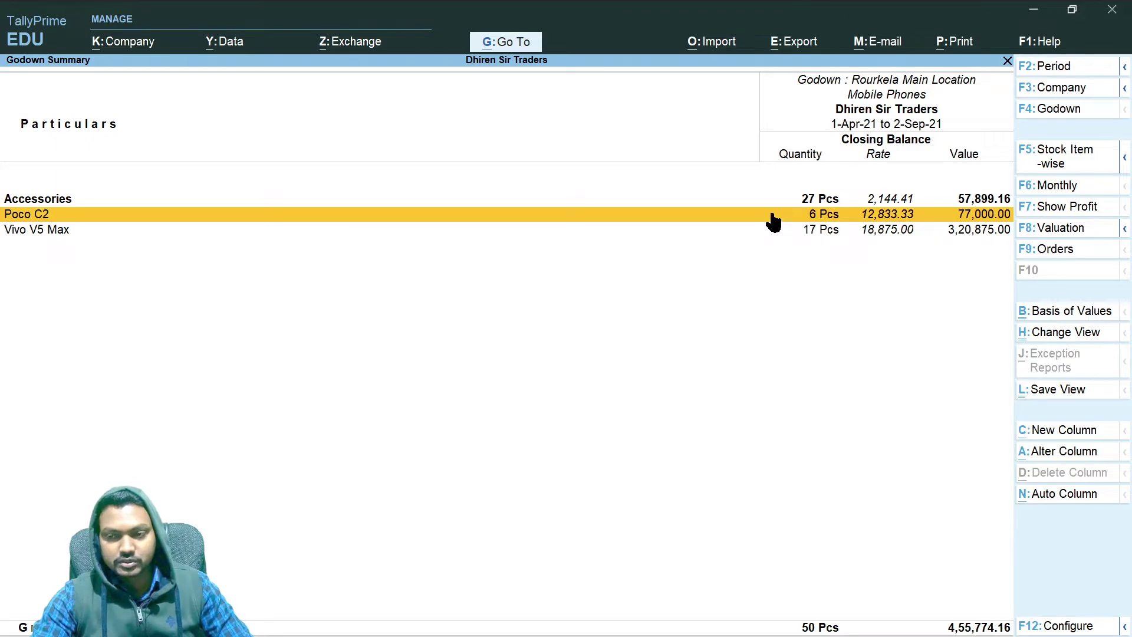
pyautogui.click(53, 234)
pyautogui.click(599, 216)
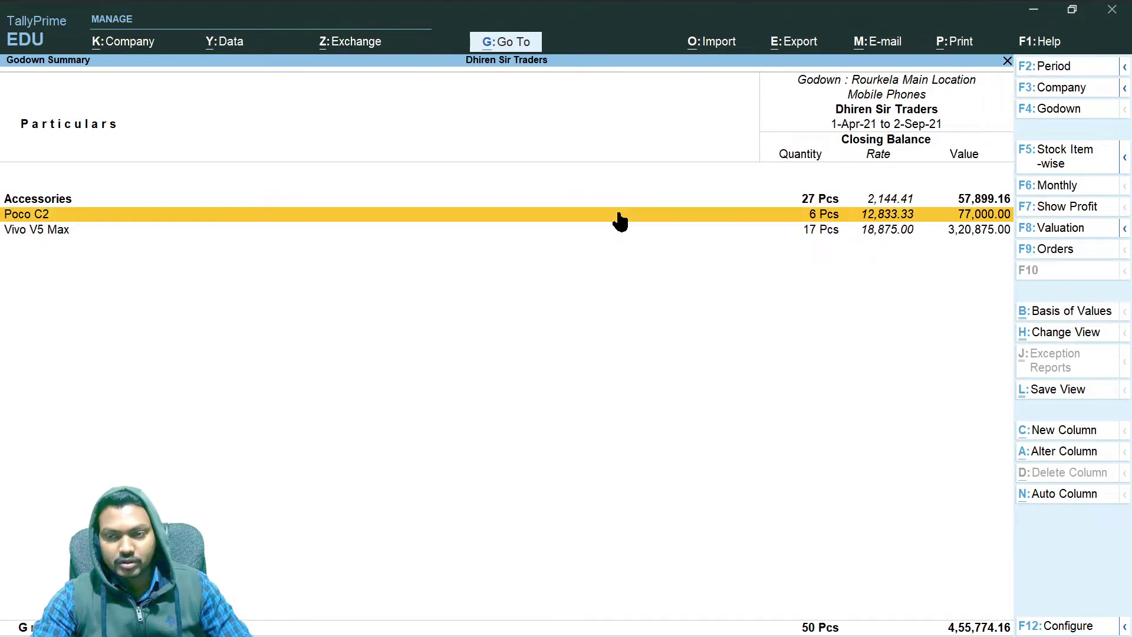
# - Close the Rourkela Main Location summary and the report menus to return to the Gateway of Tally
pyautogui.press('Escape')
pyautogui.press('Escape')
pyautogui.press('Escape')
pyautogui.press('Escape')
pyautogui.press('Escape')
pyautogui.press('Escape')
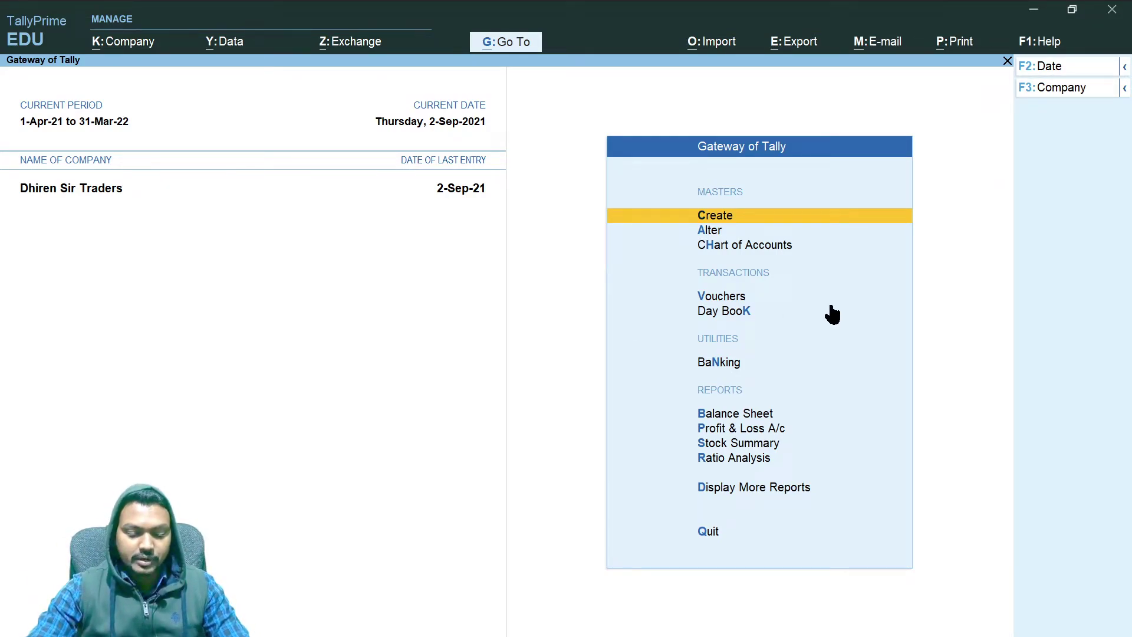
# - Open voucher entry and change the voucher type to Stock Journal
pyautogui.press('v')
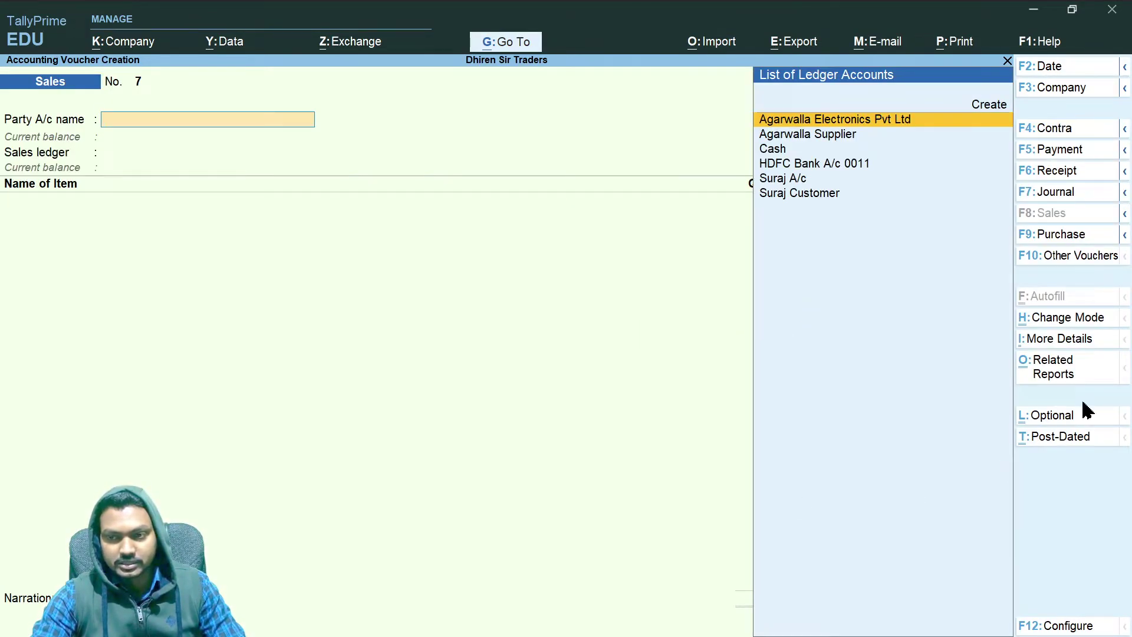
pyautogui.click(1126, 194)
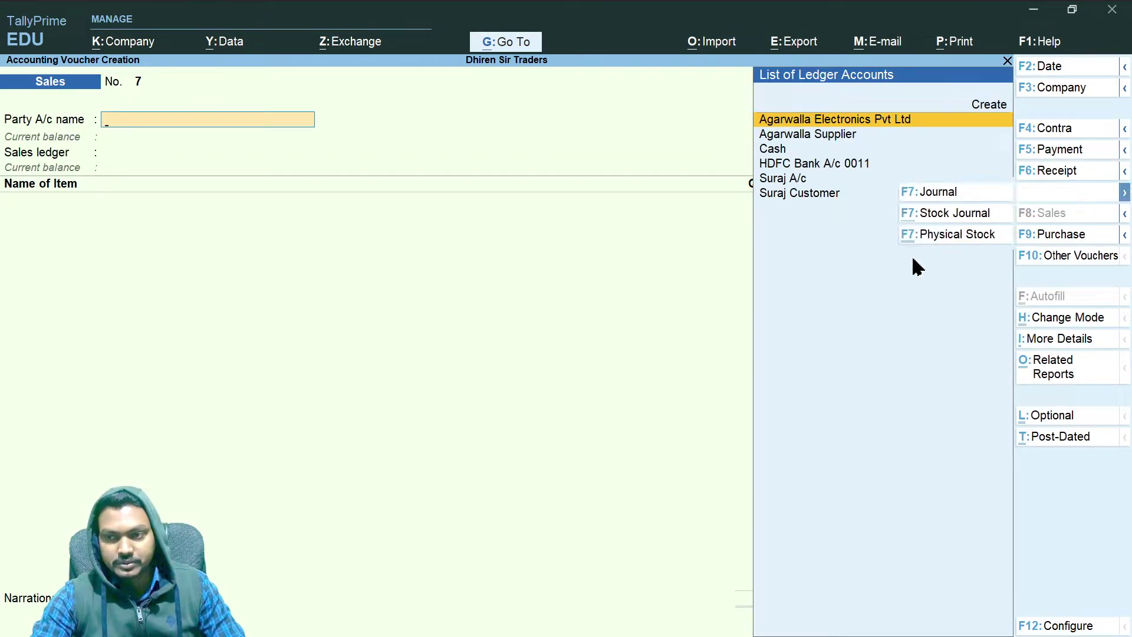
pyautogui.click(932, 218)
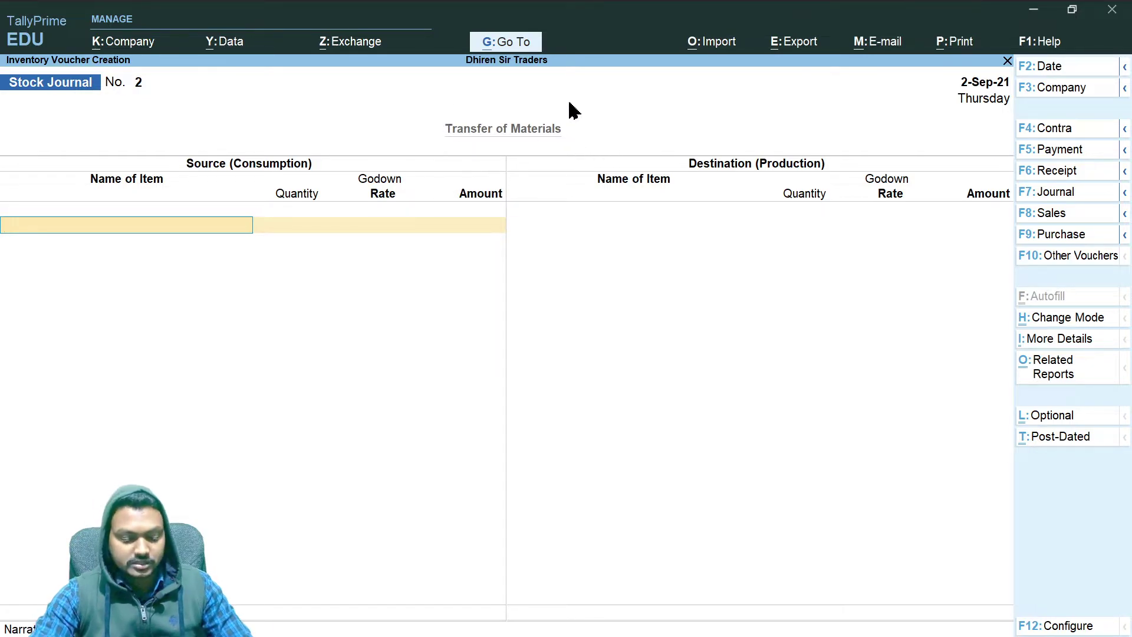
# - Switch to the OneNote page, add a circled point 6 below point 5, and handwrite "Mat. transfer -" beside it
pyautogui.hotkey('alt', 'Tab')
pyautogui.press('XF86AudioRaiseVolume')
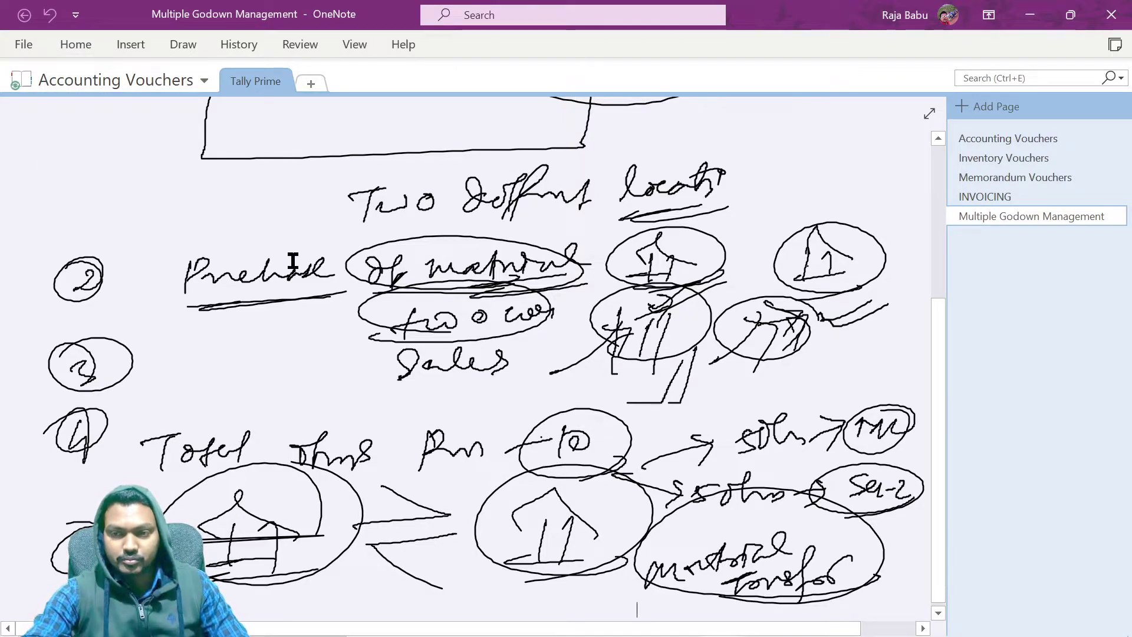
pyautogui.scroll(-3, 117, 180)
pyautogui.moveTo(75, 466)
pyautogui.mouseDown()
pyautogui.moveTo(77, 493)
pyautogui.moveTo(62, 508)
pyautogui.mouseUp()
pyautogui.moveTo(70, 454); pyautogui.dragTo(74, 452)
pyautogui.moveTo(187, 505)
pyautogui.mouseDown()
pyautogui.moveTo(198, 485)
pyautogui.moveTo(248, 500)
pyautogui.moveTo(276, 469)
pyautogui.moveTo(280, 481)
pyautogui.mouseUp()
pyautogui.click(295, 488)
pyautogui.moveTo(340, 455)
pyautogui.mouseDown()
pyautogui.moveTo(319, 498)
pyautogui.moveTo(426, 468)
pyautogui.mouseUp()
pyautogui.moveTo(448, 476); pyautogui.dragTo(507, 472)
# - Handwrite "Stock Journal - F7" after the material transfer note and underline F7
pyautogui.moveTo(528, 459)
pyautogui.mouseDown()
pyautogui.moveTo(538, 446)
pyautogui.moveTo(554, 471)
pyautogui.moveTo(582, 475)
pyautogui.moveTo(557, 512)
pyautogui.mouseUp()
pyautogui.moveTo(602, 472)
pyautogui.mouseDown()
pyautogui.moveTo(637, 460)
pyautogui.moveTo(679, 470)
pyautogui.mouseUp()
pyautogui.moveTo(678, 467)
pyautogui.mouseDown()
pyautogui.moveTo(764, 473)
pyautogui.moveTo(807, 448)
pyautogui.moveTo(793, 465)
pyautogui.mouseUp()
pyautogui.moveTo(801, 454); pyautogui.dragTo(813, 486)
pyautogui.moveTo(743, 494); pyautogui.dragTo(813, 484)
# - Handwrite "= Alt + F7" beneath the underlined F7
pyautogui.moveTo(685, 525); pyautogui.dragTo(696, 523)
pyautogui.moveTo(686, 533); pyautogui.dragTo(699, 530)
pyautogui.moveTo(736, 517)
pyautogui.mouseDown()
pyautogui.moveTo(724, 536)
pyautogui.moveTo(760, 515)
pyautogui.moveTo(766, 531)
pyautogui.mouseUp()
pyautogui.moveTo(754, 525); pyautogui.dragTo(820, 521)
pyautogui.moveTo(806, 514)
pyautogui.mouseDown()
pyautogui.moveTo(803, 535)
pyautogui.moveTo(858, 521)
pyautogui.mouseUp()
pyautogui.moveTo(872, 507)
pyautogui.mouseDown()
pyautogui.moveTo(856, 536)
pyautogui.moveTo(898, 521)
pyautogui.mouseUp()
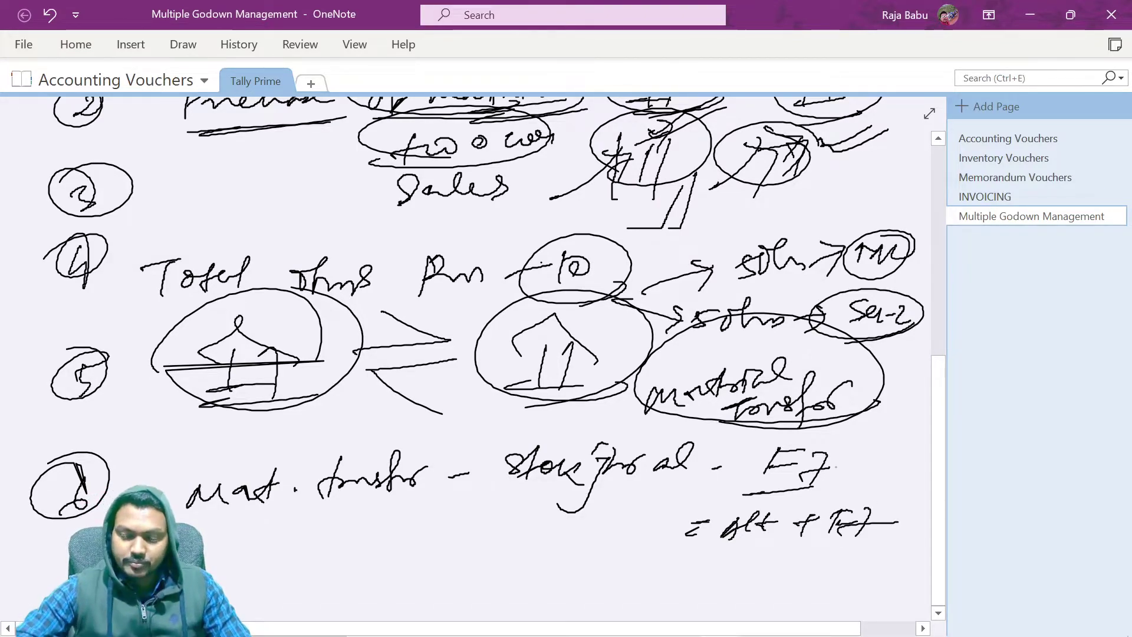
# - Switch back to TallyPrime, list all voucher types including the inactive ones, and choose Stock Journal
pyautogui.hotkey('alt', 'Tab')
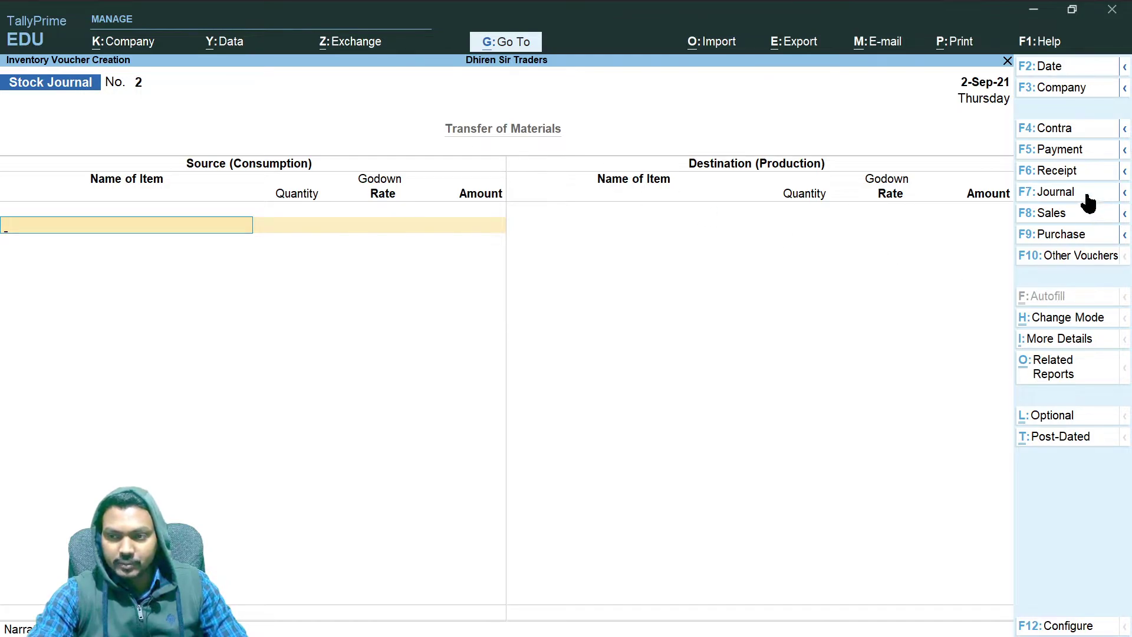
pyautogui.click(1124, 192)
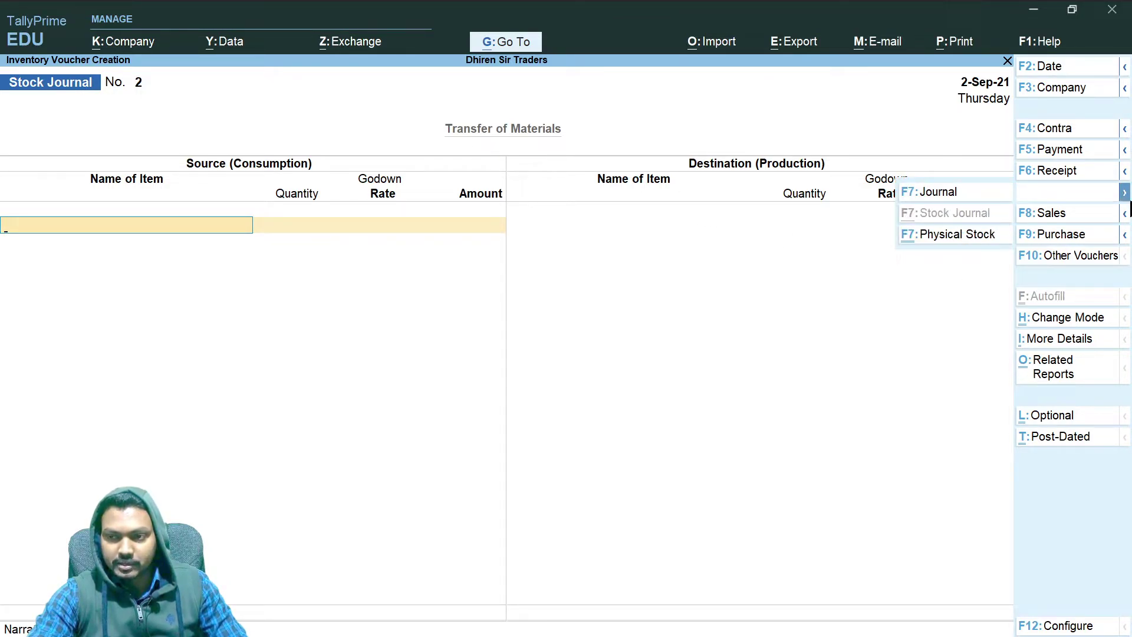
pyautogui.click(1081, 255)
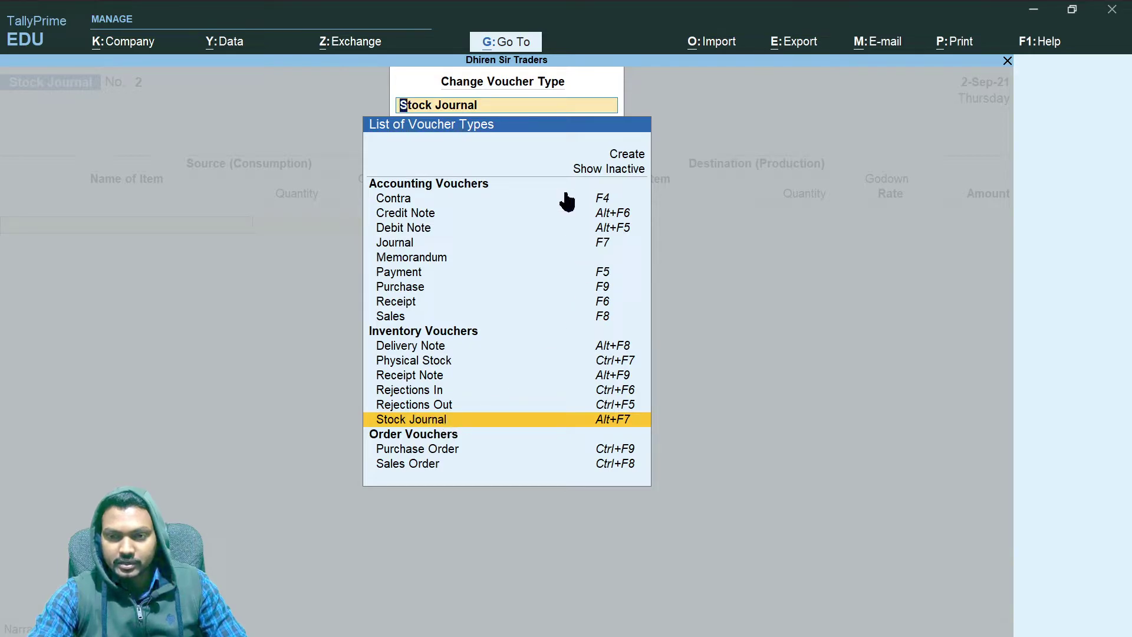
pyautogui.click(608, 172)
pyautogui.click(607, 172)
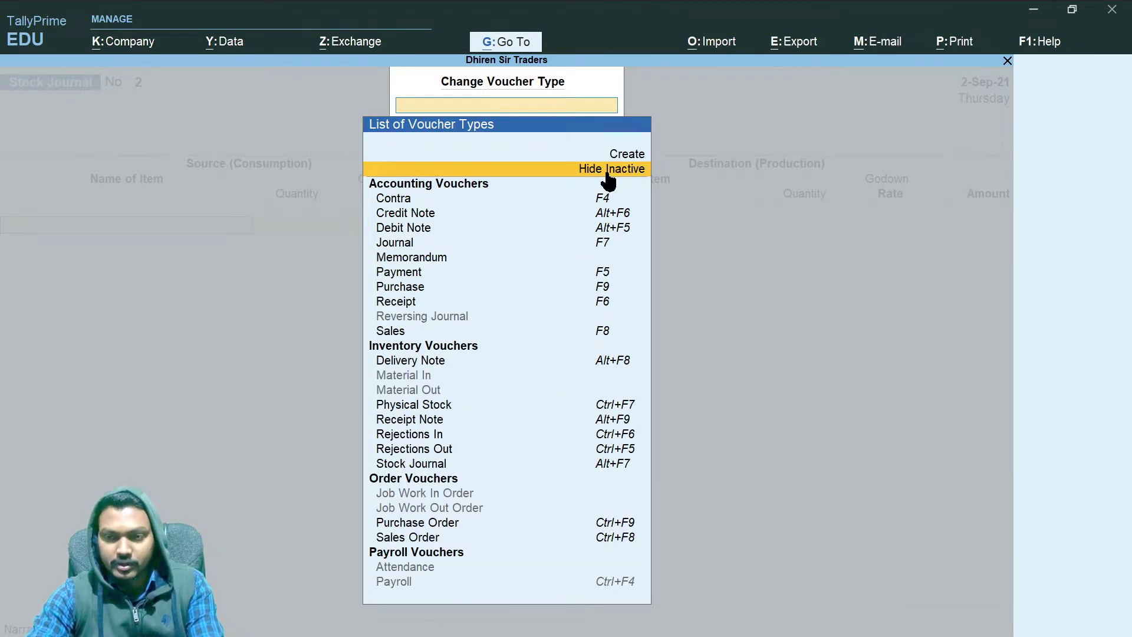
pyautogui.click(413, 463)
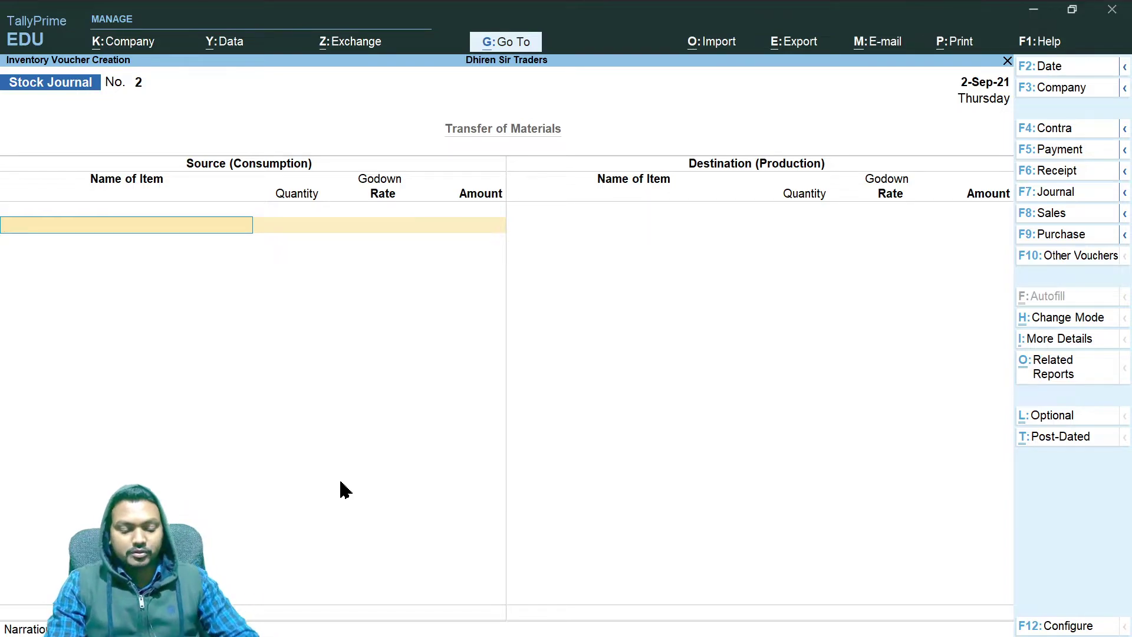
# - Select Vivo V5 Max as the first source item in the stock journal
pyautogui.write('Vivo')
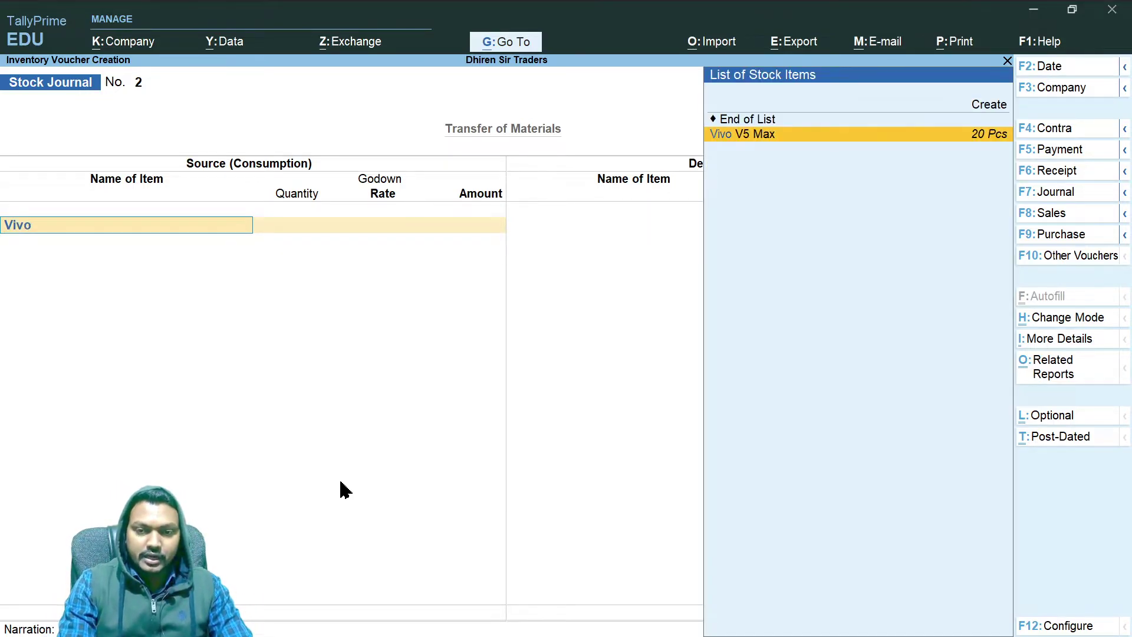
pyautogui.press('Return')
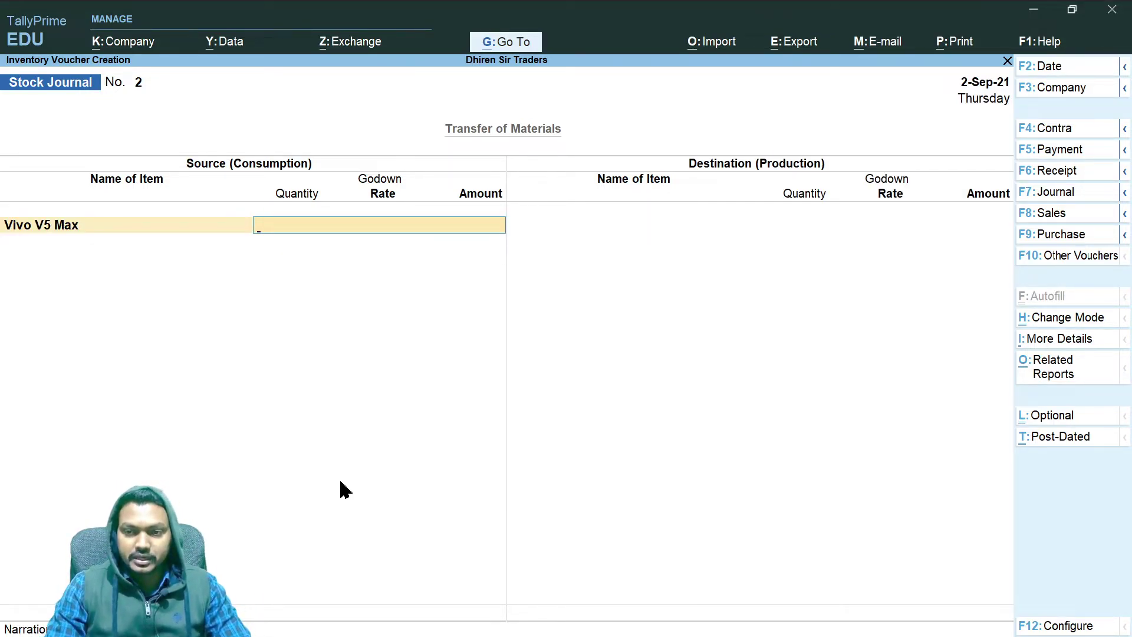
pyautogui.press('BackSpace')
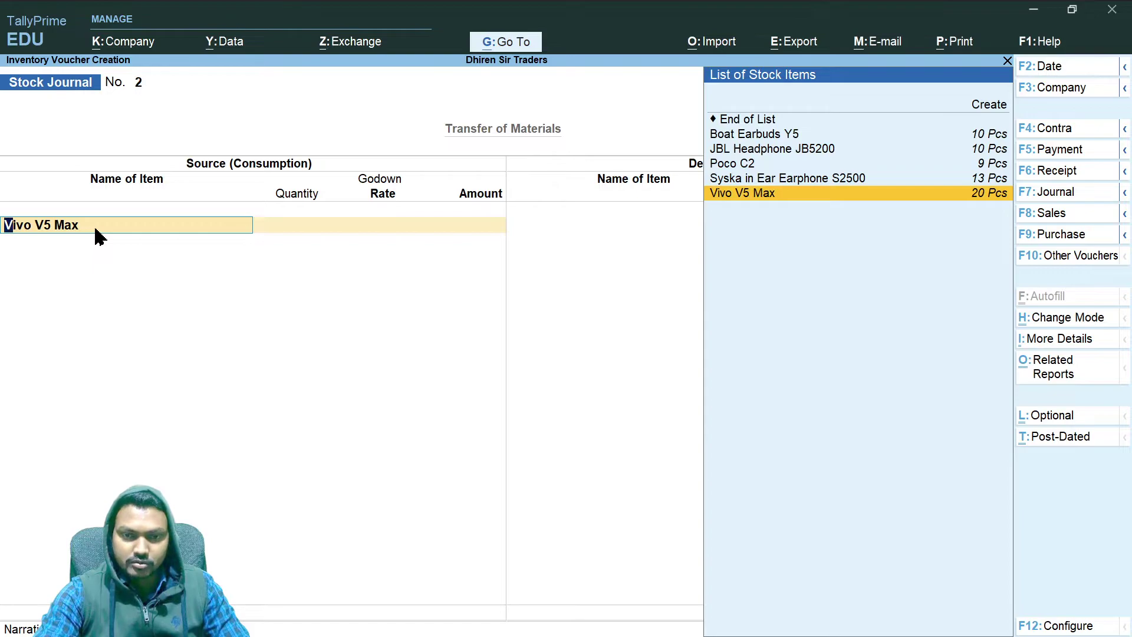
pyautogui.press('Return')
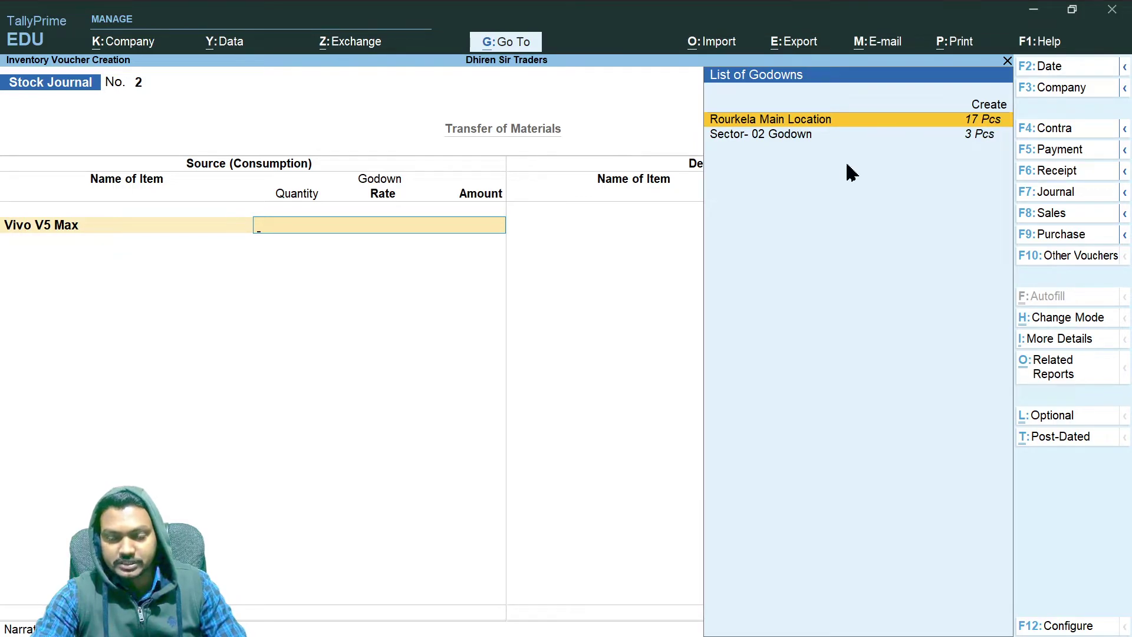
# - Set Vivo V5 Max's source godown to Rourkela Main Location, with quantity 7 Pcs and rate 18,500
pyautogui.write('Main')
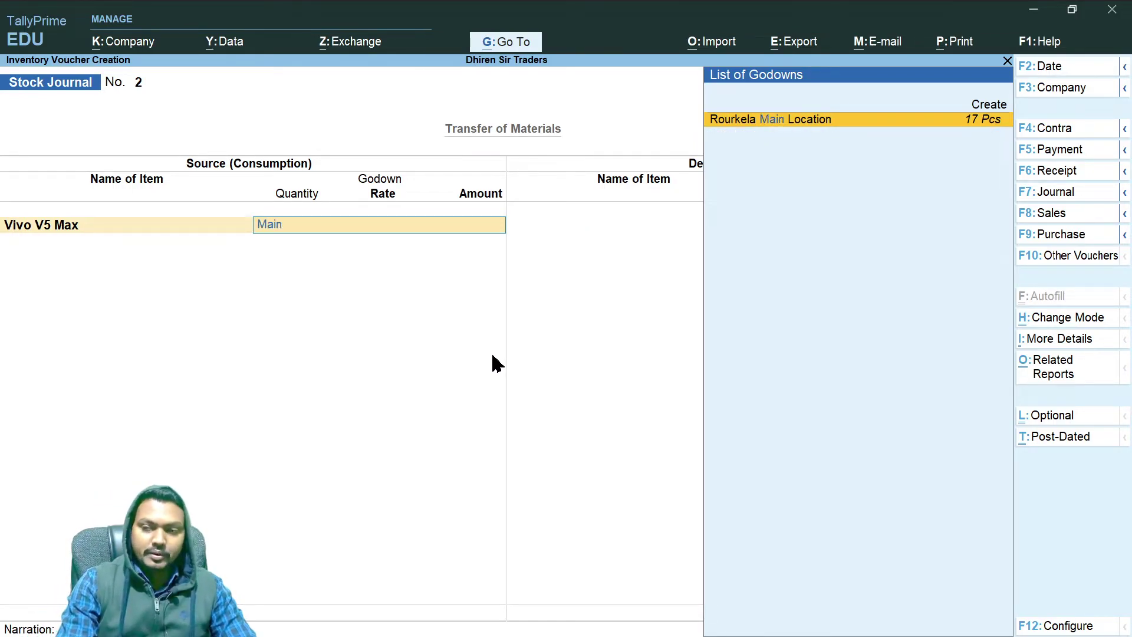
pyautogui.press('Return')
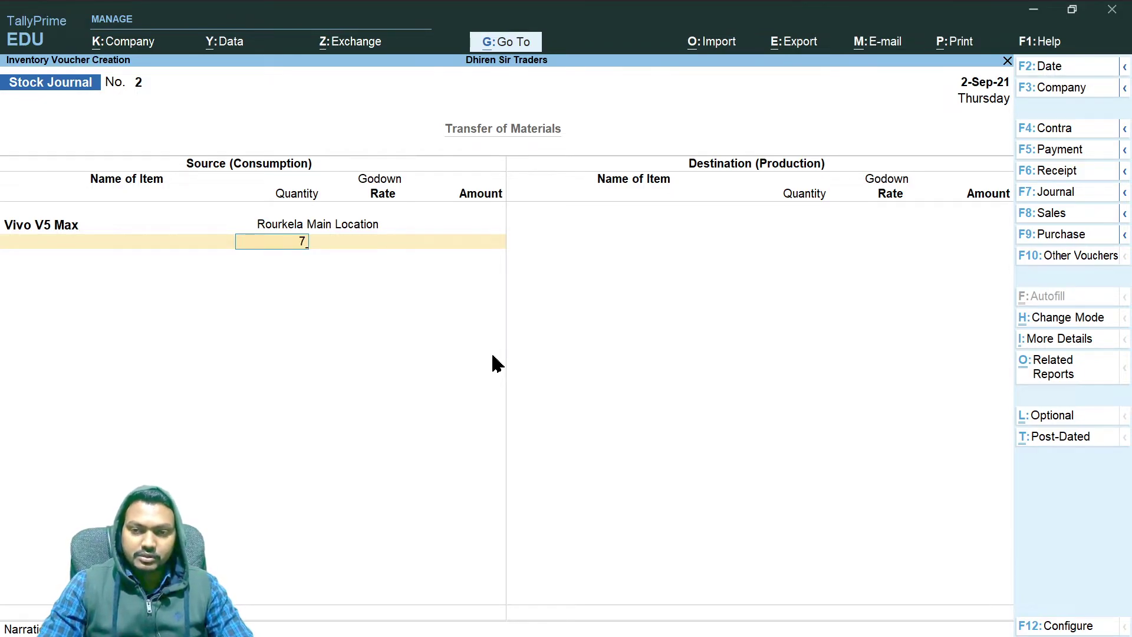
pyautogui.press('Return')
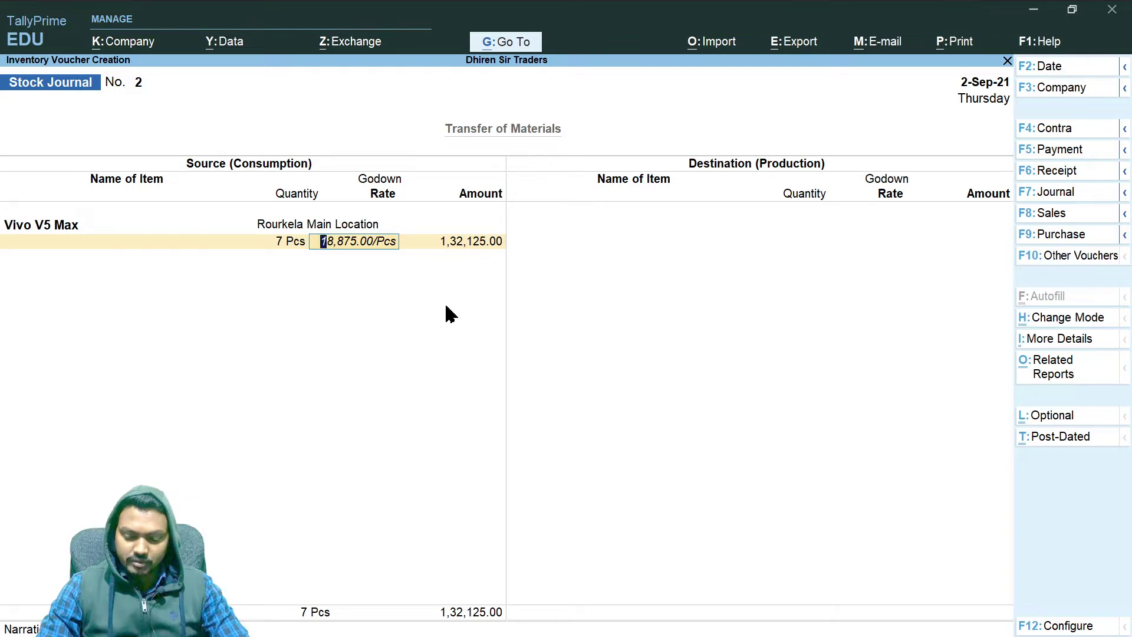
pyautogui.write('18500')
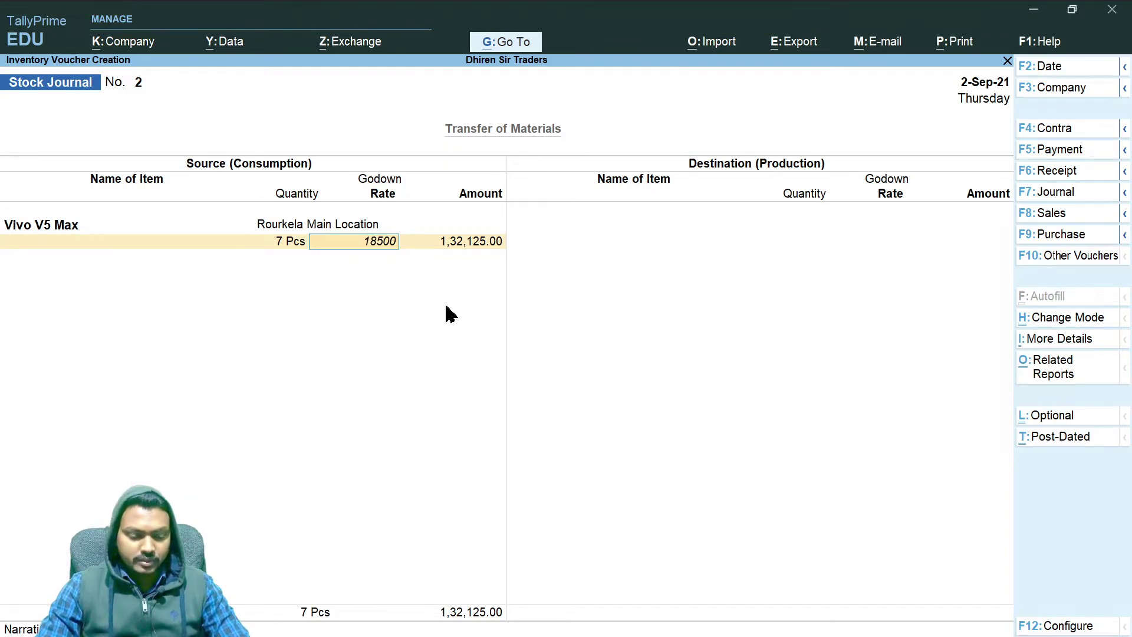
pyautogui.press('Return')
pyautogui.press('Return')
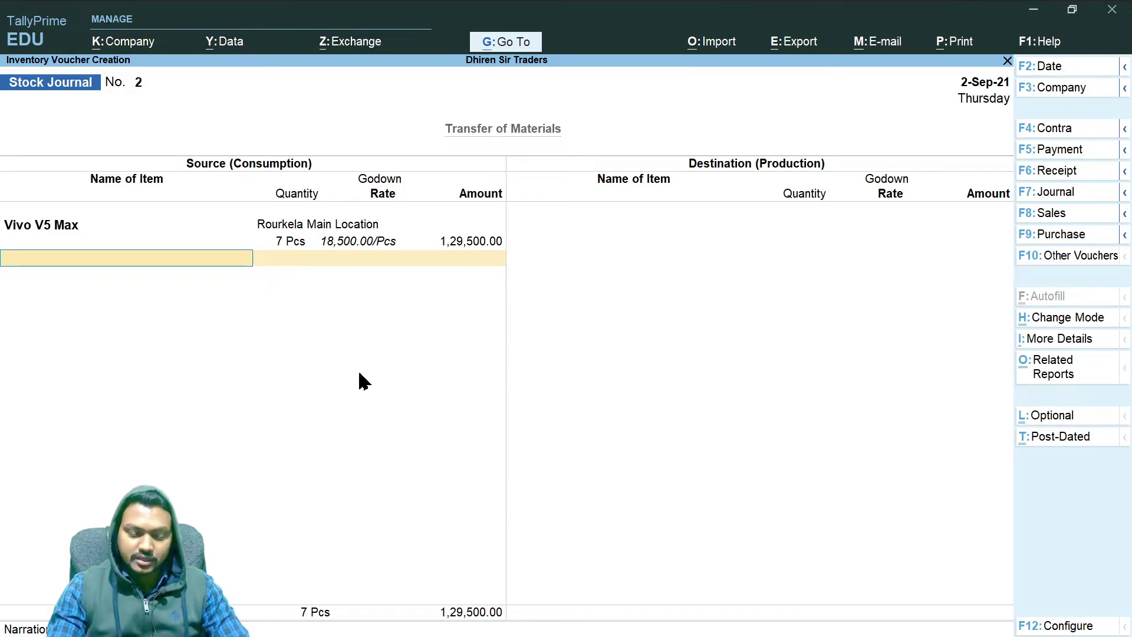
# - Select Poco C2 as the second source item in the stock journal
pyautogui.press('space')
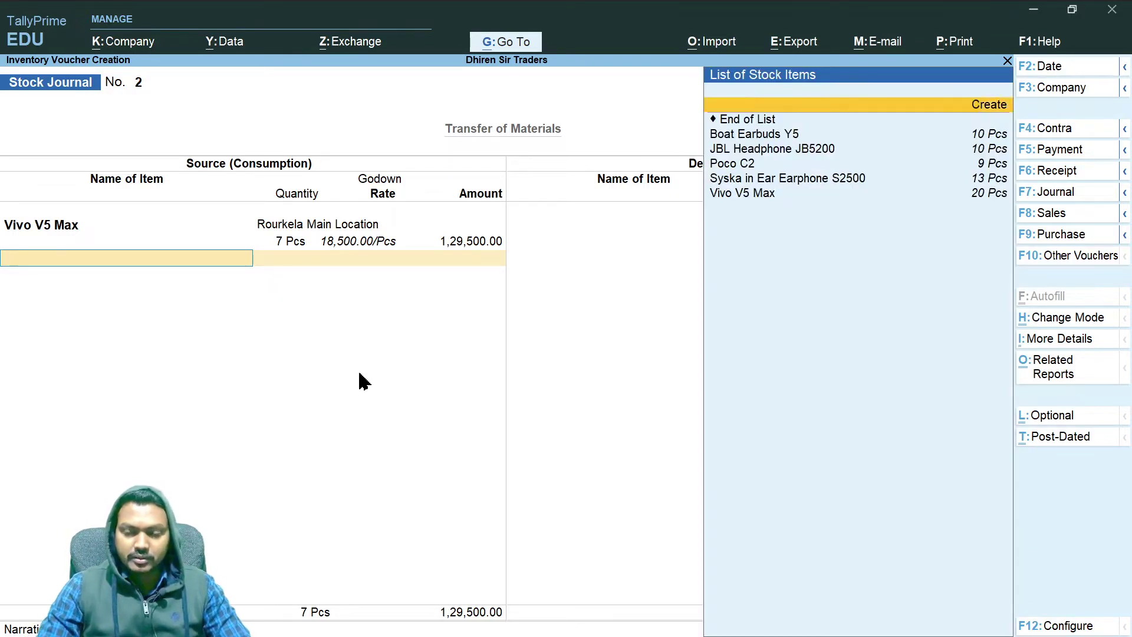
pyautogui.press('Down')
pyautogui.press('Down')
pyautogui.press('Down')
pyautogui.press('Down')
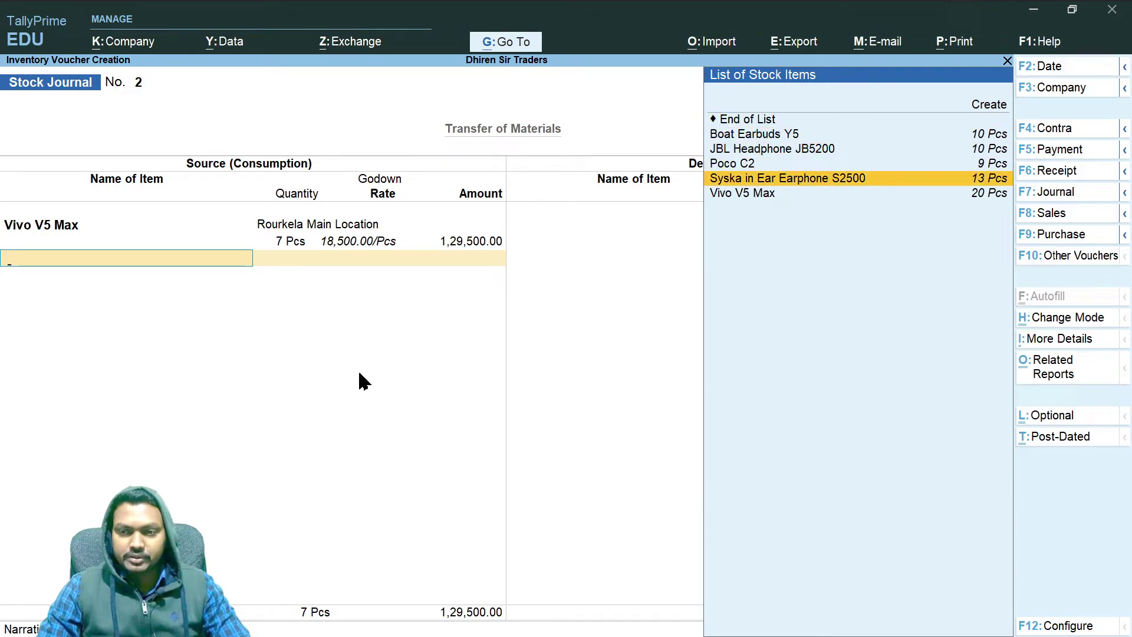
pyautogui.press('Up')
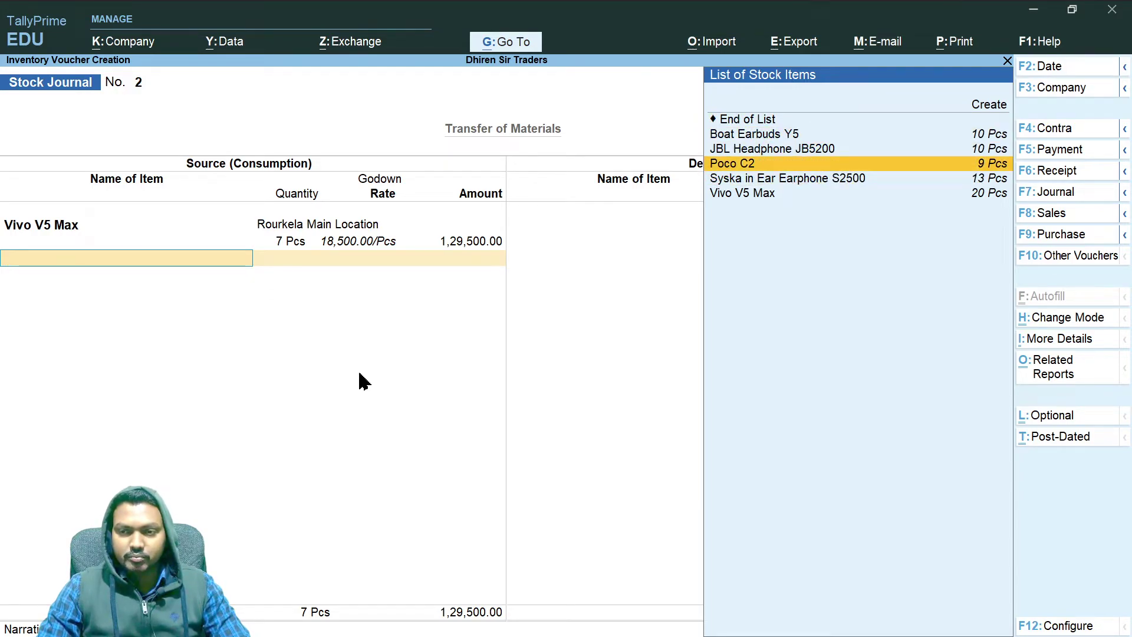
pyautogui.click(992, 167)
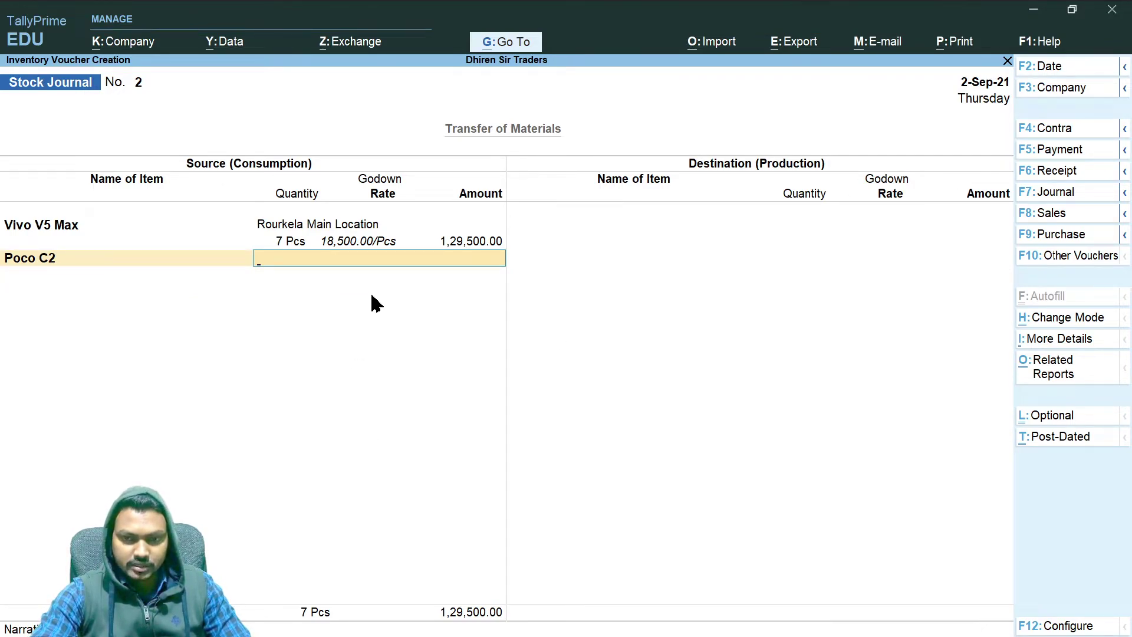
# - Set Poco C2's source godown to Rourkela Main Location with a quantity of 2 Pcs
pyautogui.write('Mai')
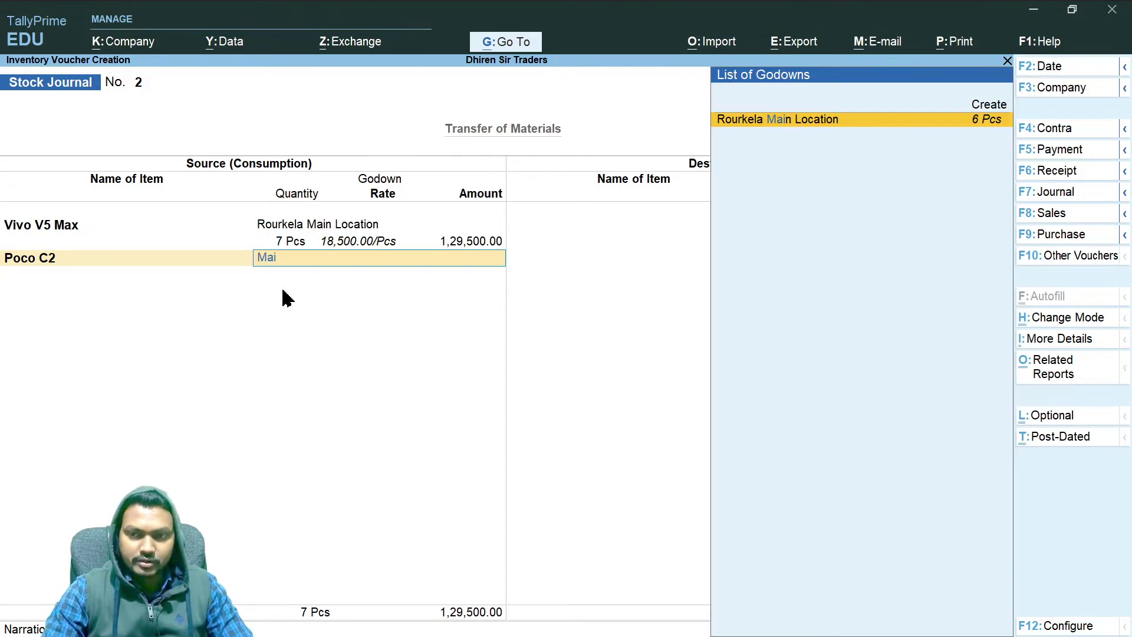
pyautogui.press('Return')
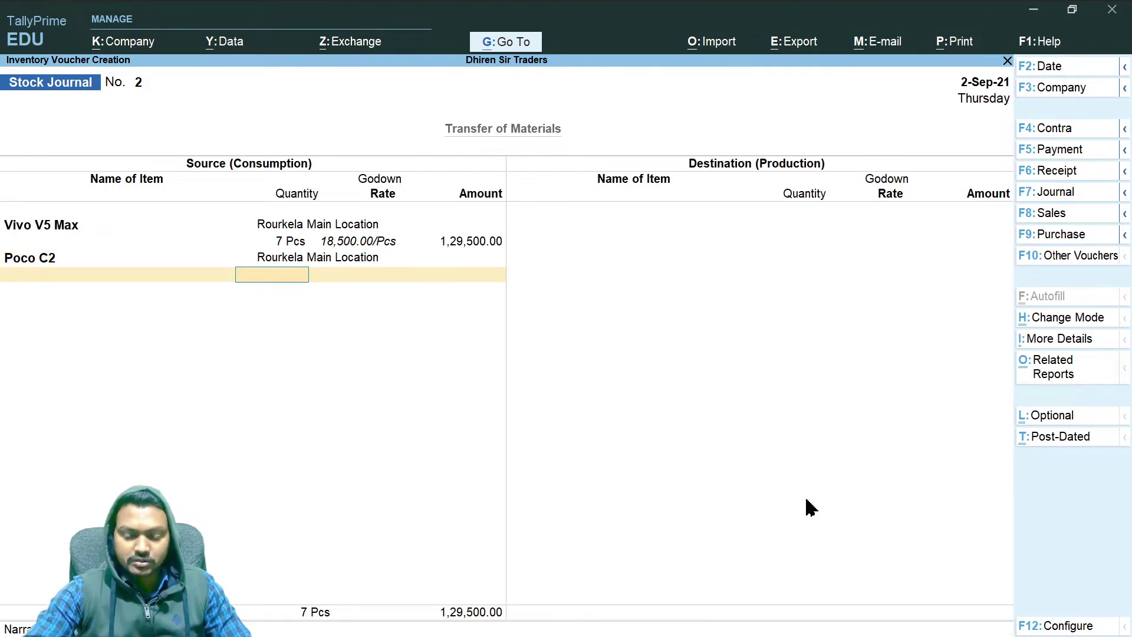
pyautogui.write('2')
pyautogui.press('Return')
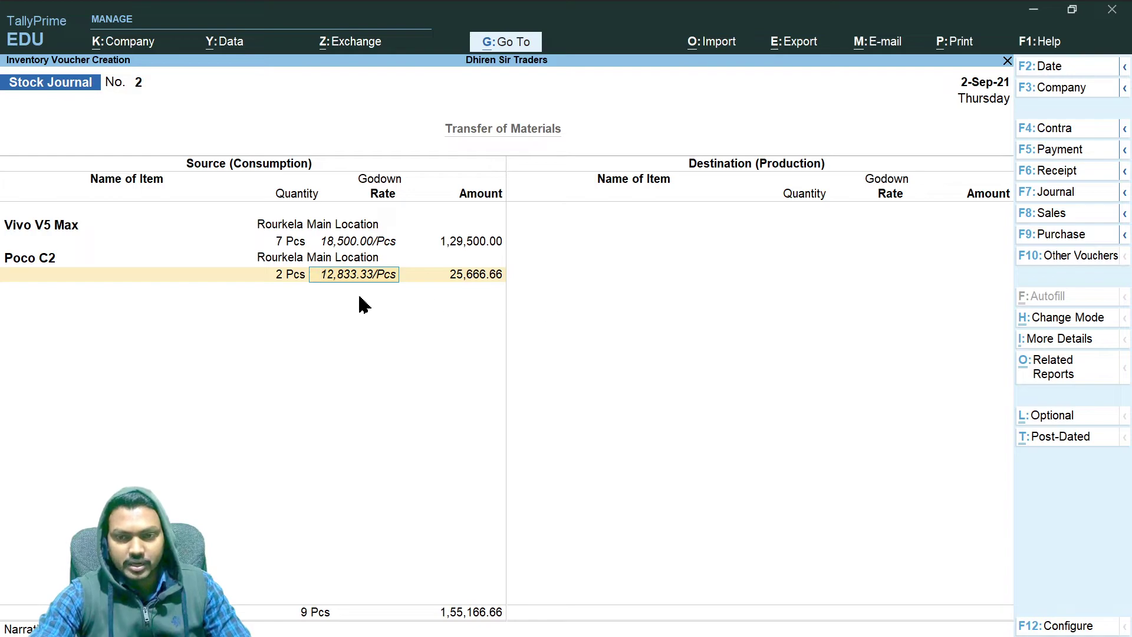
# - Set Poco C2's source rate to 12,500 and end the source item list
pyautogui.write('125800')
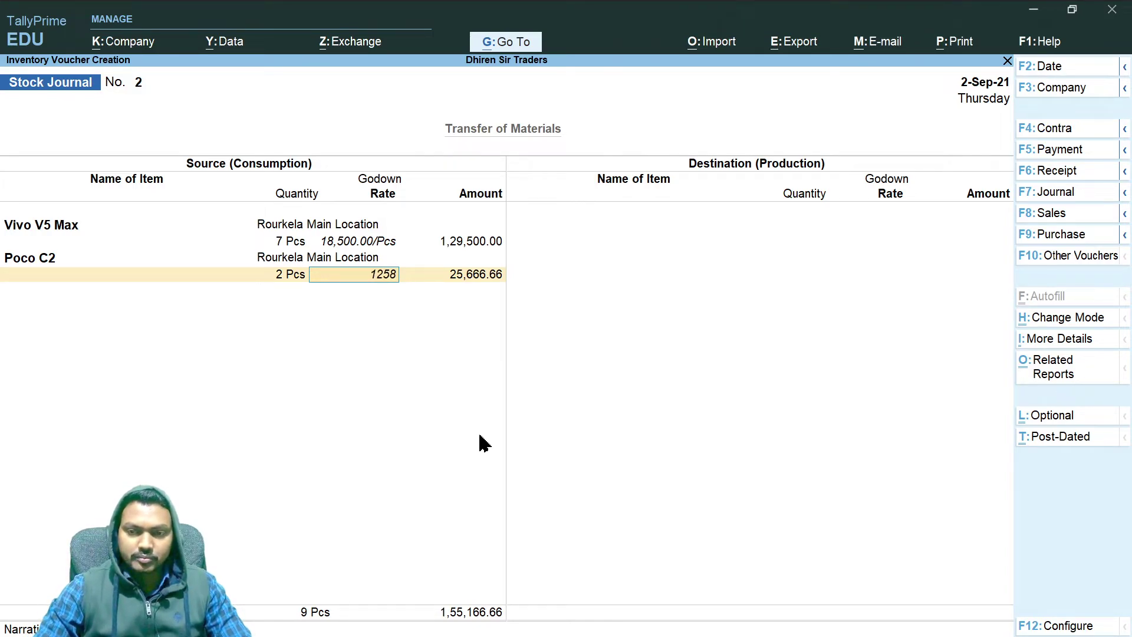
pyautogui.press('BackSpace')
pyautogui.press('BackSpace')
pyautogui.press('BackSpace')
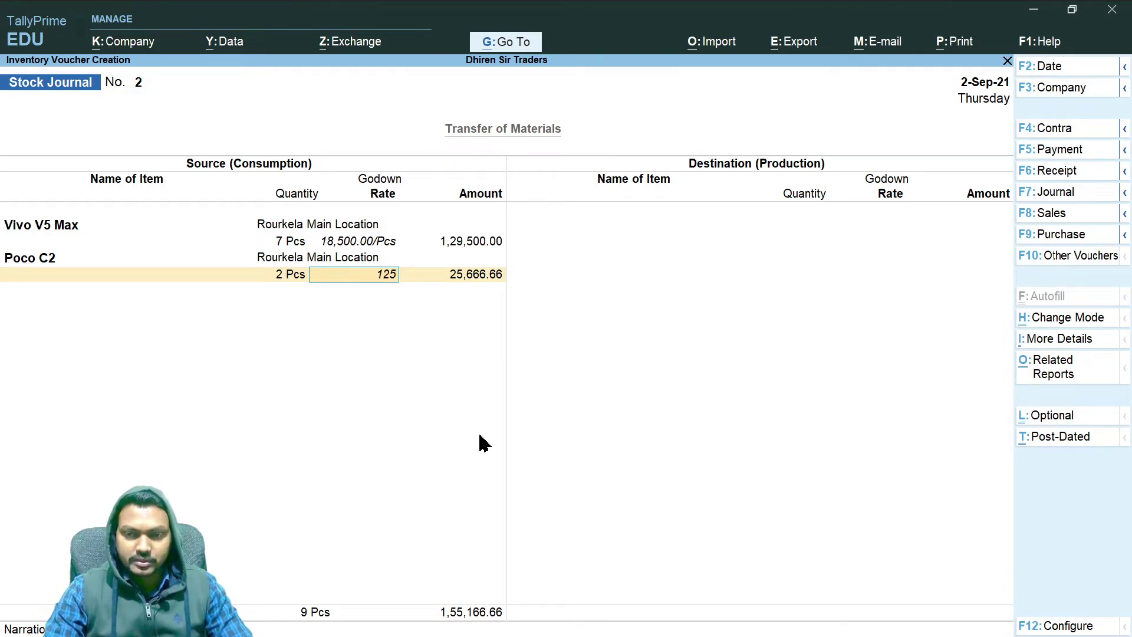
pyautogui.write('00')
pyautogui.press('Return')
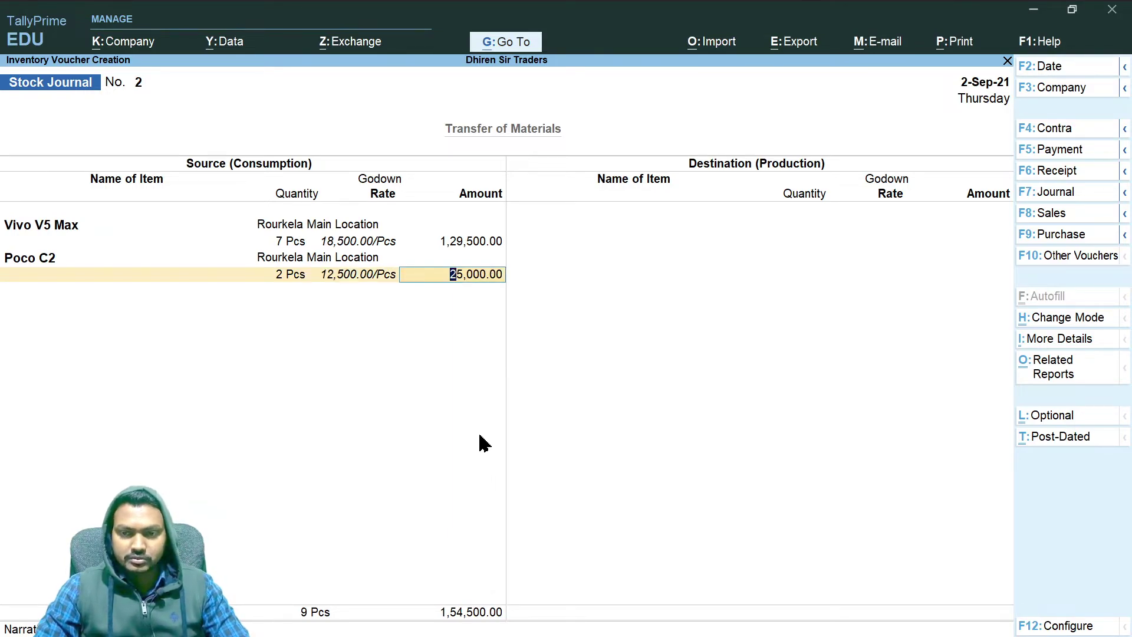
pyautogui.press('Return')
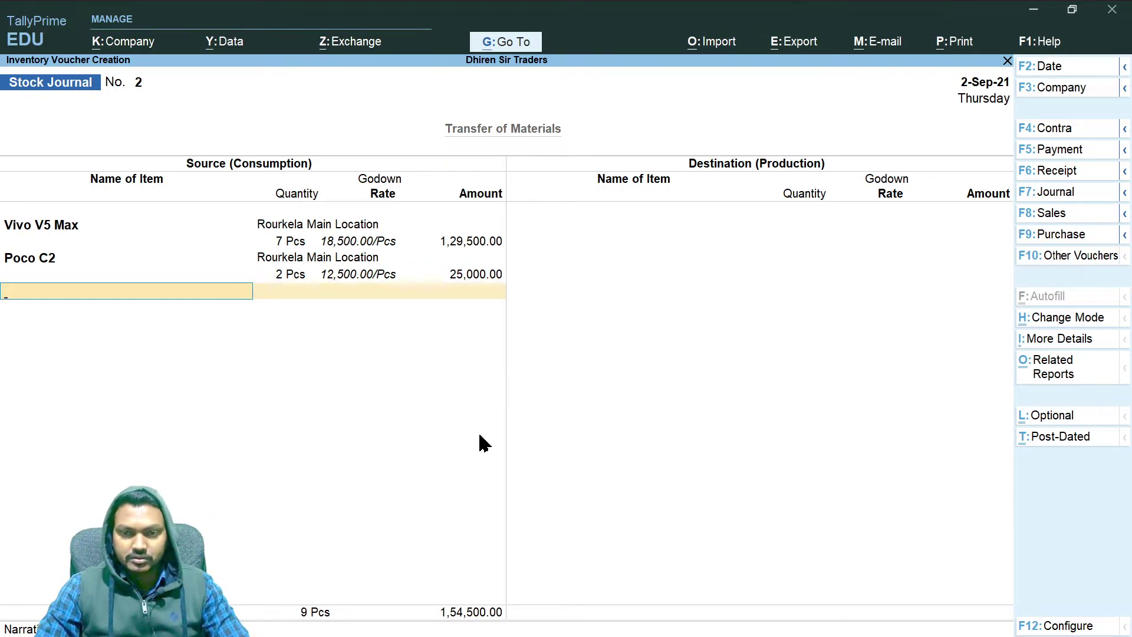
pyautogui.press('Return')
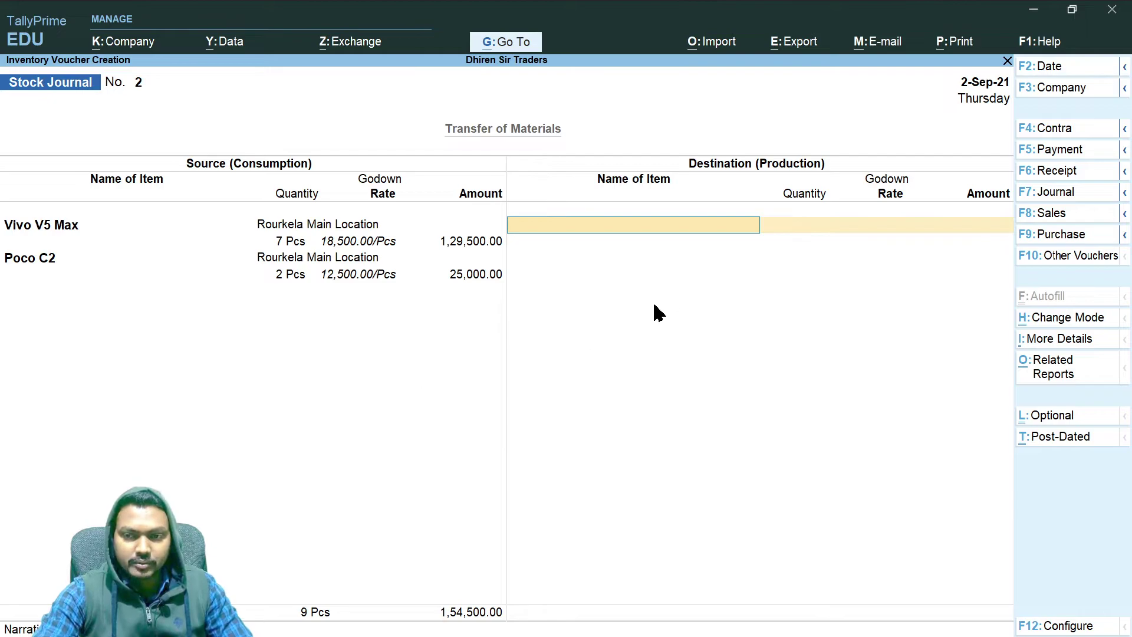
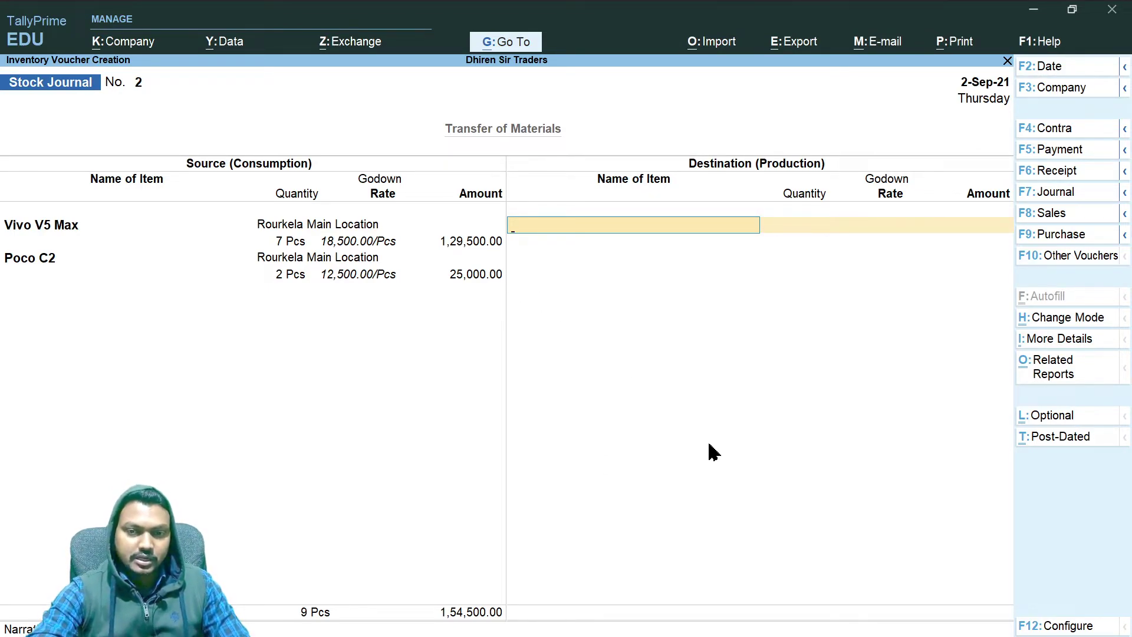
# - Add Vivo V5 Max as a destination item in Sector- 02 Godown, with quantity 7 Pcs and rate 18,500
pyautogui.write('Vivo')
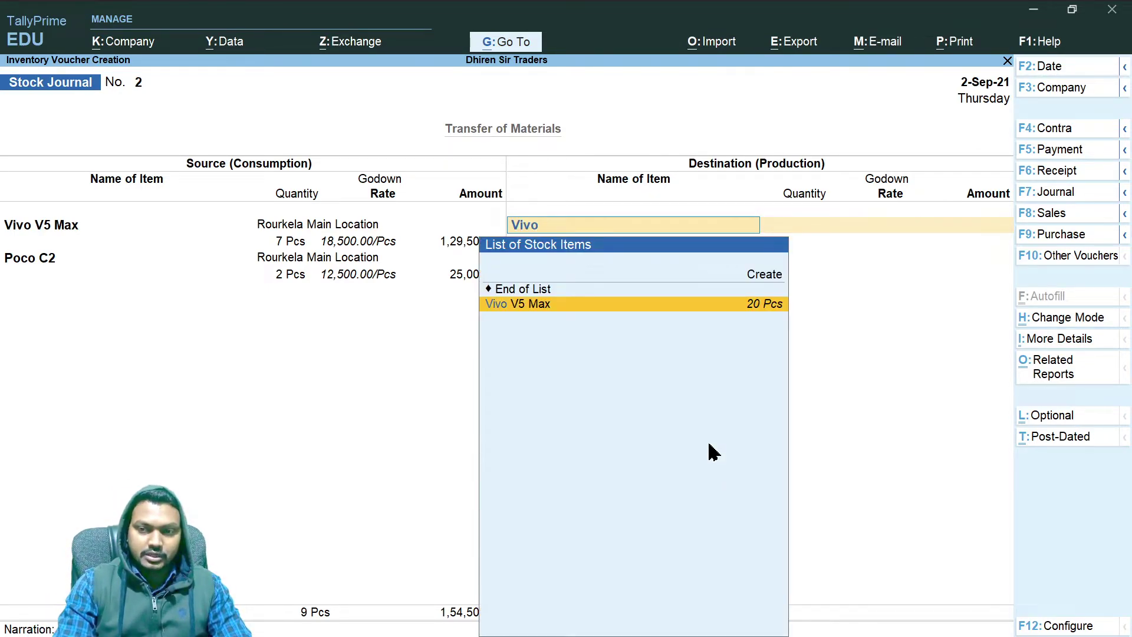
pyautogui.press('Return')
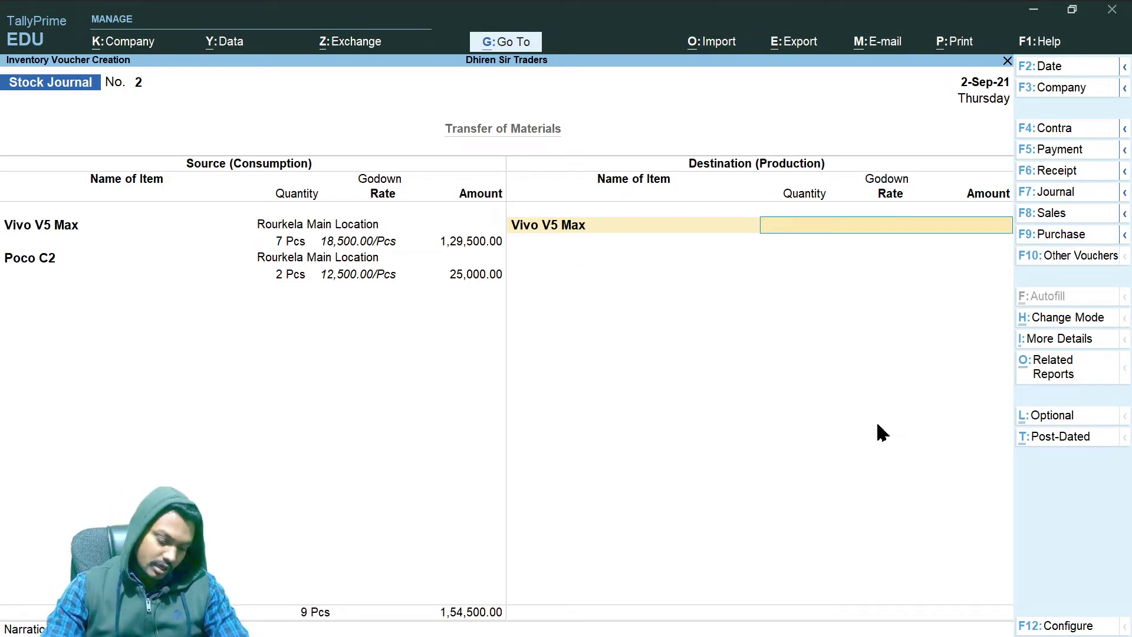
pyautogui.write('Sec')
pyautogui.press('Return')
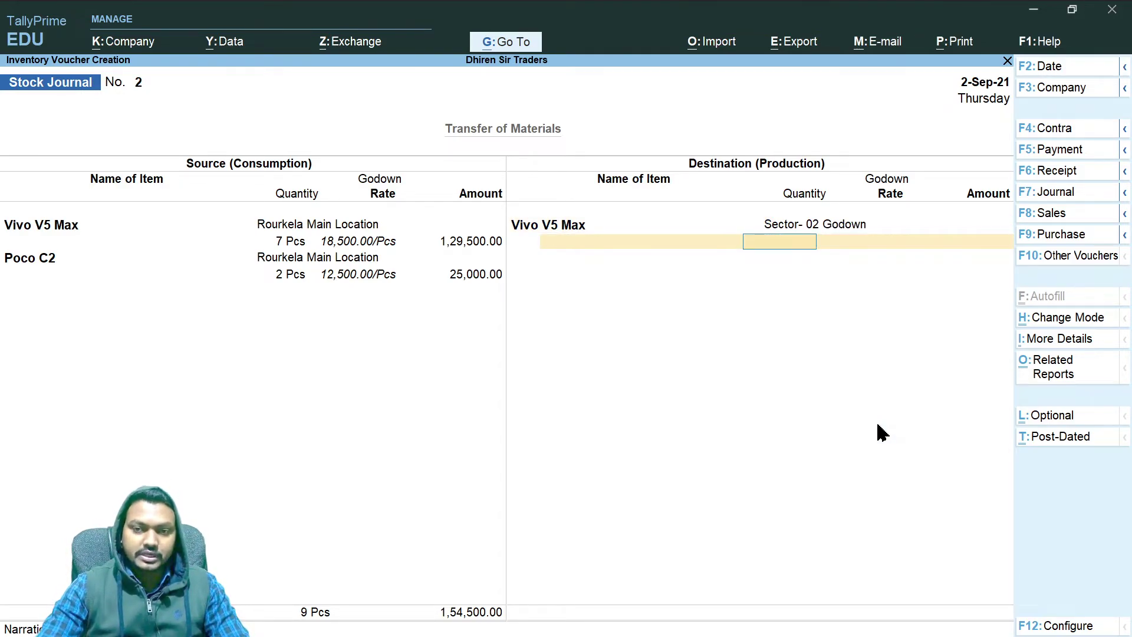
pyautogui.press('Return')
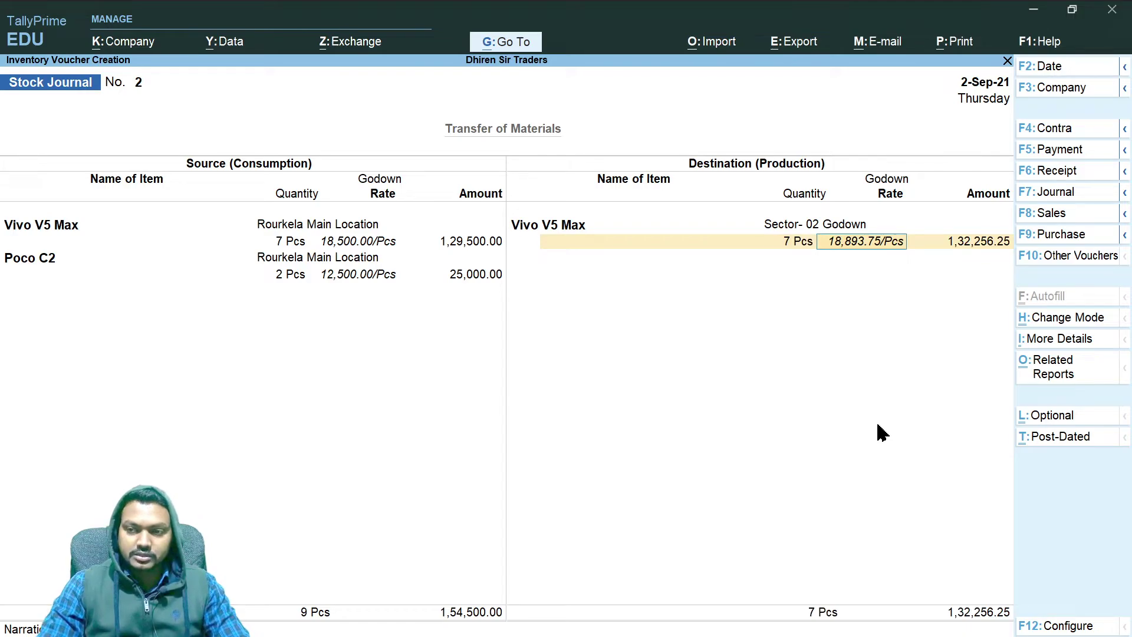
pyautogui.write('18500')
pyautogui.press('Return')
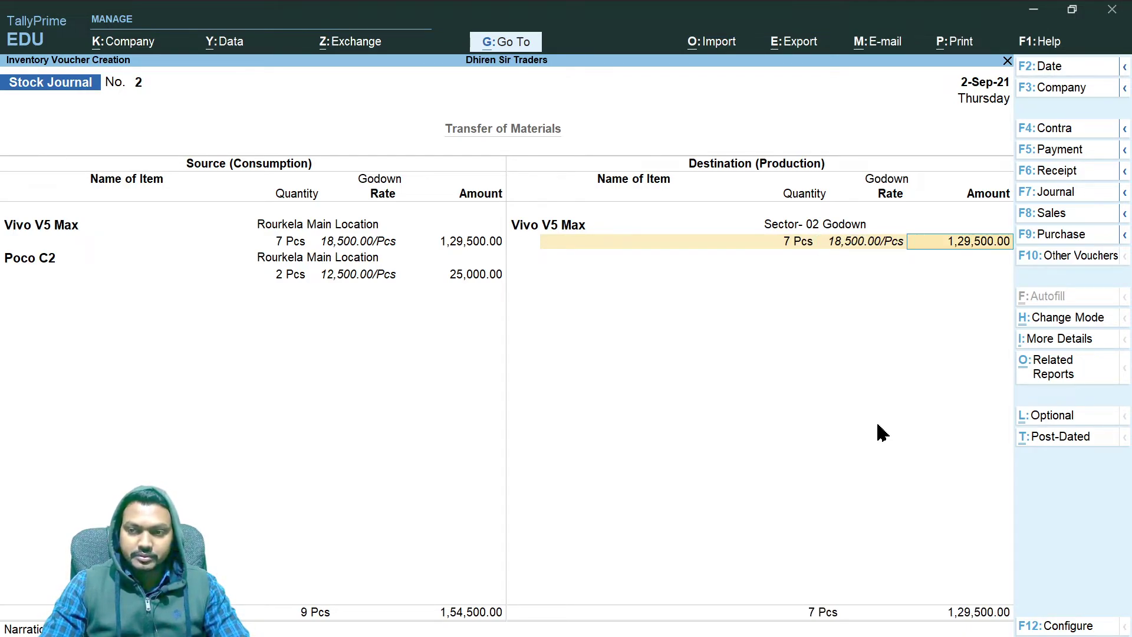
pyautogui.press('Return')
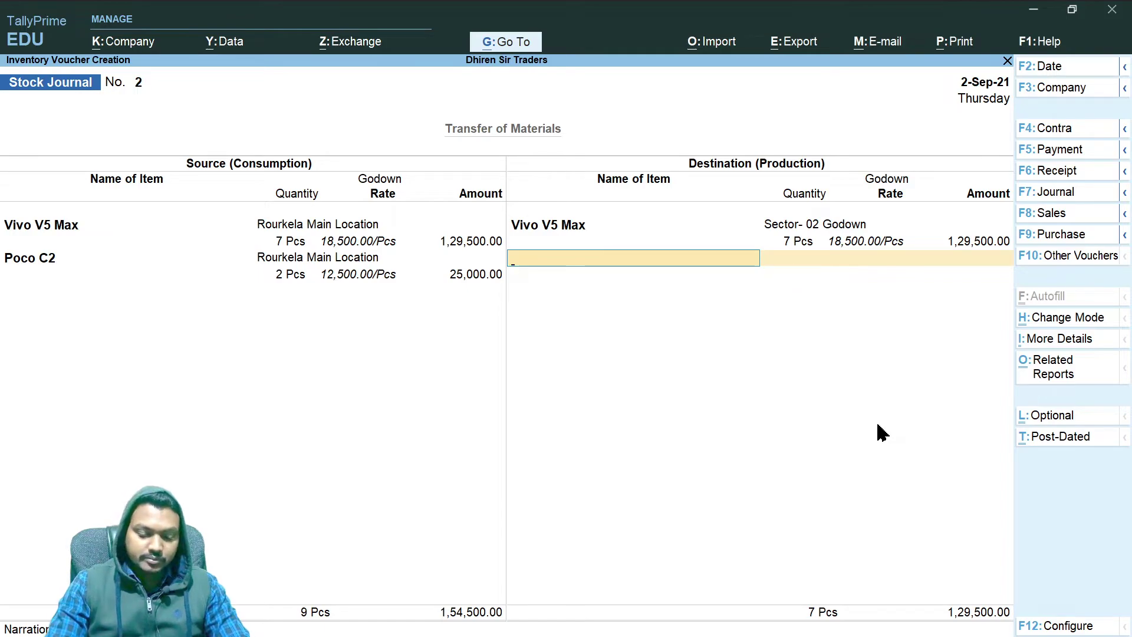
# - Add Poco C2 to the destination in Sector- 02 Godown, with quantity 2 Pcs and rate 12,500, and end the item list
pyautogui.write('Poco')
pyautogui.press('Return')
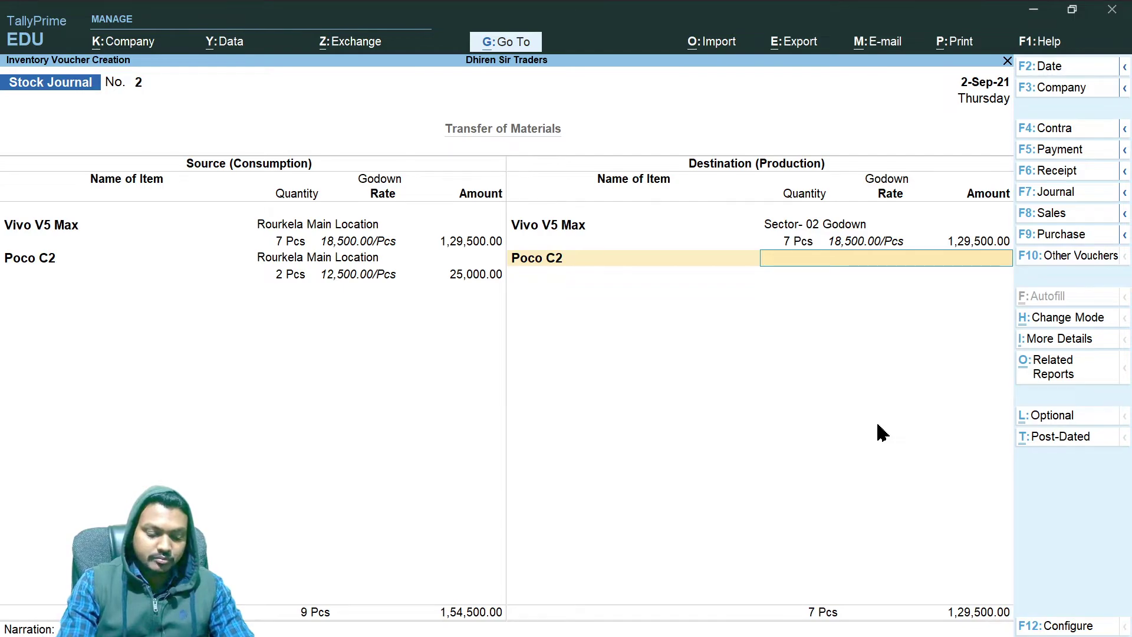
pyautogui.write('Sec')
pyautogui.press('Return')
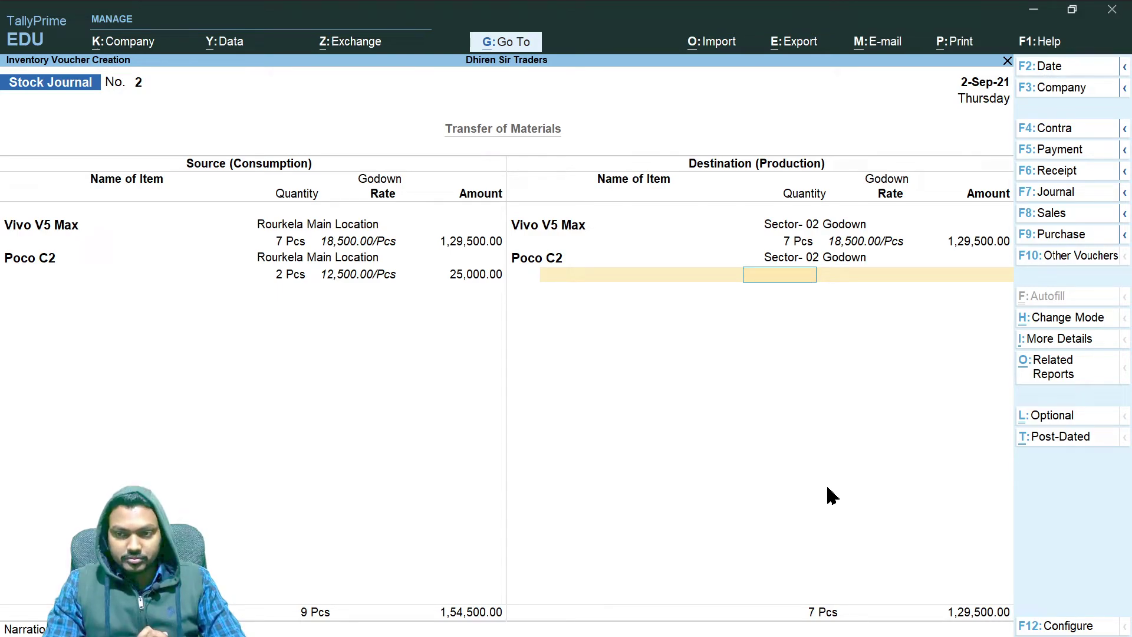
pyautogui.write('2')
pyautogui.press('Return')
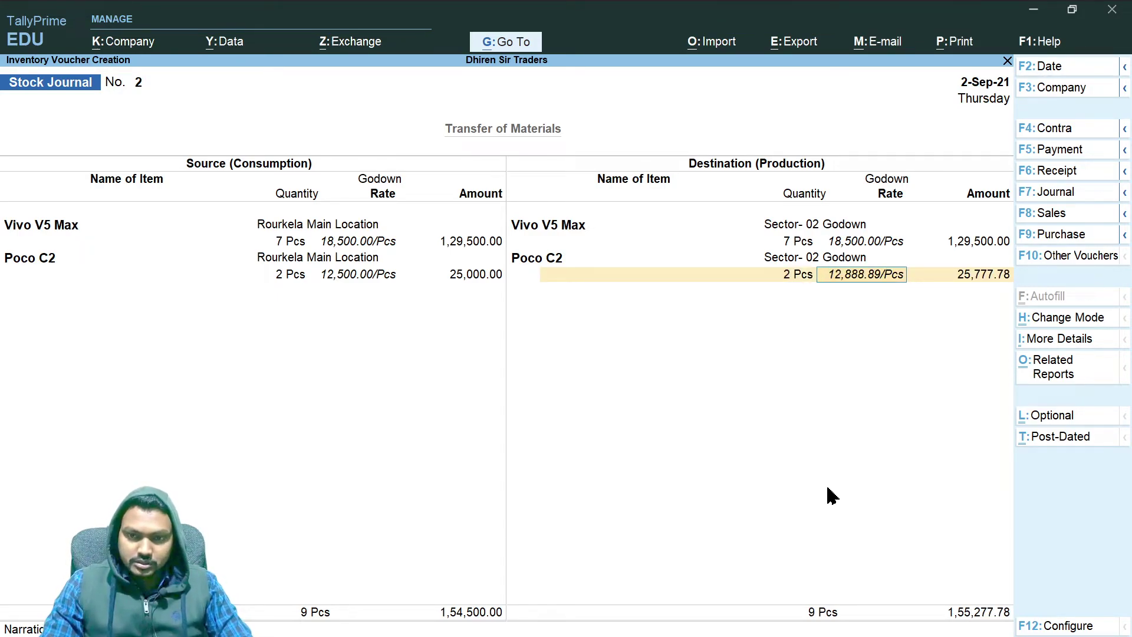
pyautogui.write('12500')
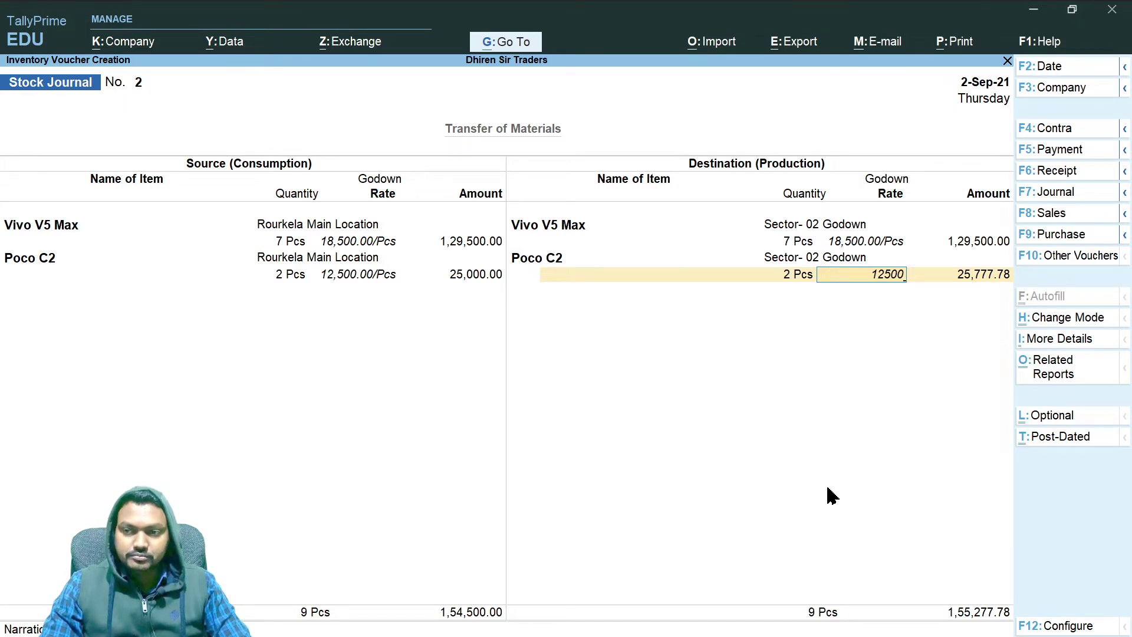
pyautogui.press('Return')
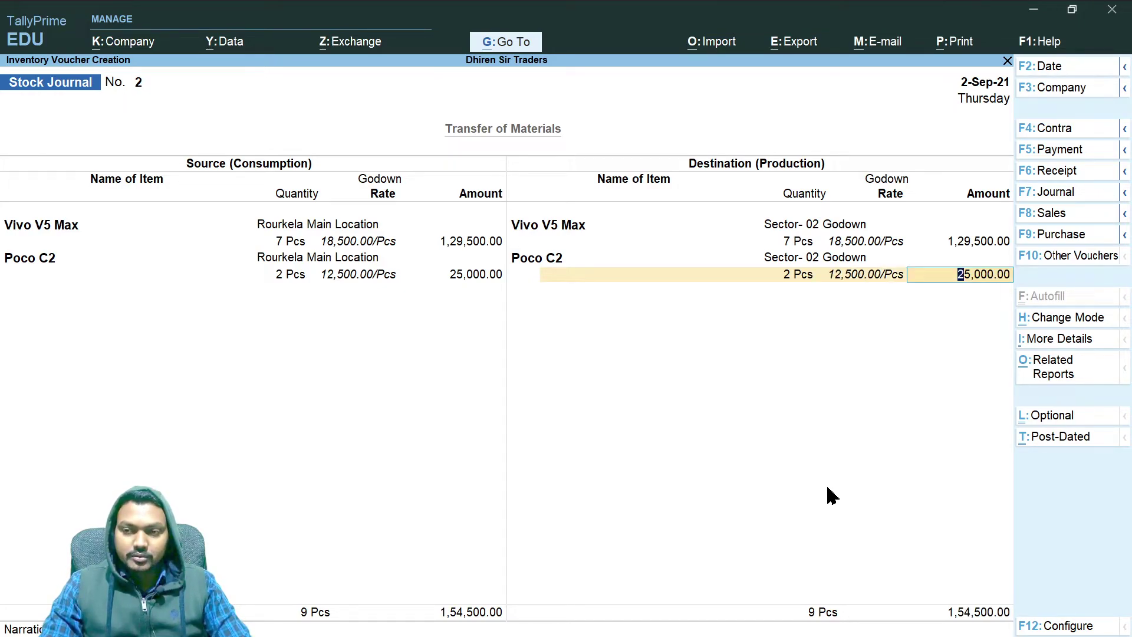
pyautogui.press('Return')
pyautogui.press('Return')
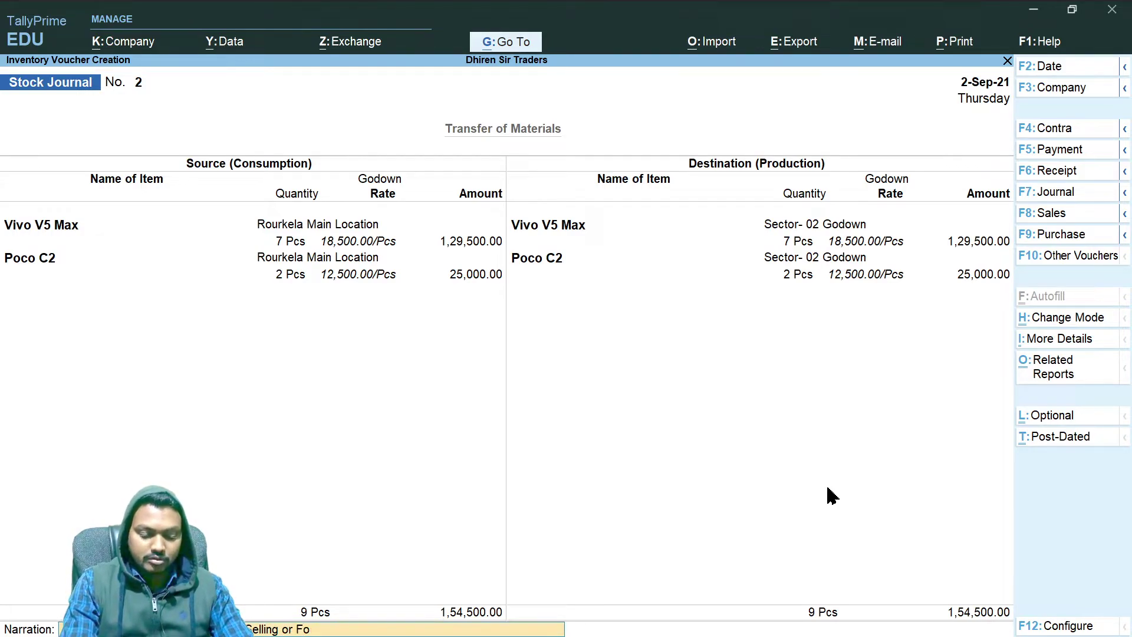
# - Complete the narration so it ends with "For the Local demand", save the stock journal, and return to the Gateway of Tally
pyautogui.write('he Local')
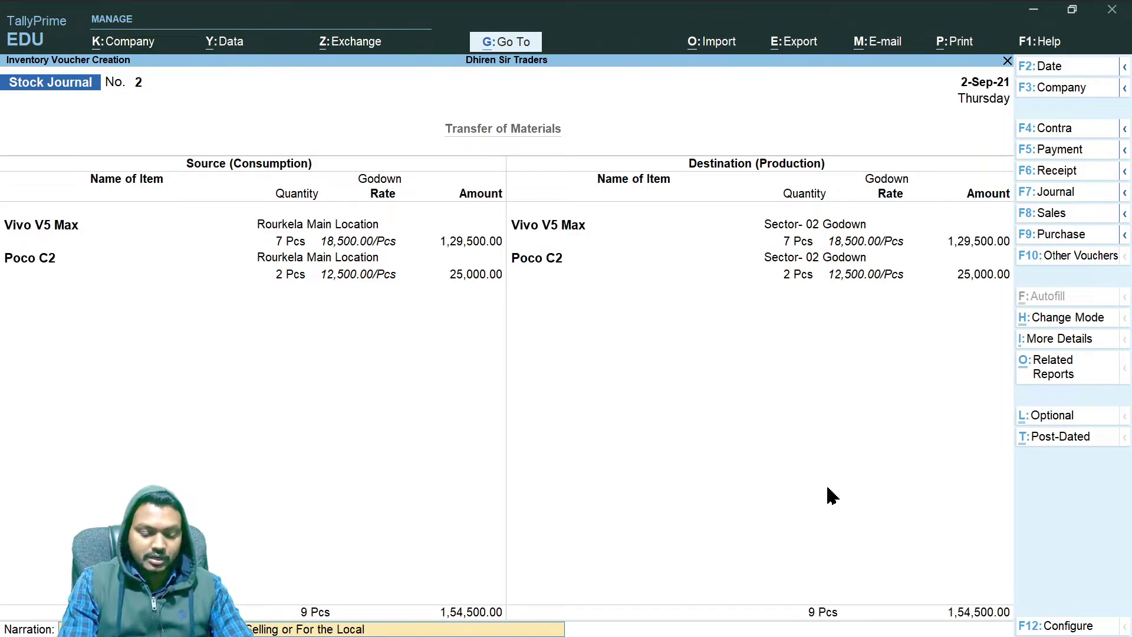
pyautogui.write(' demand')
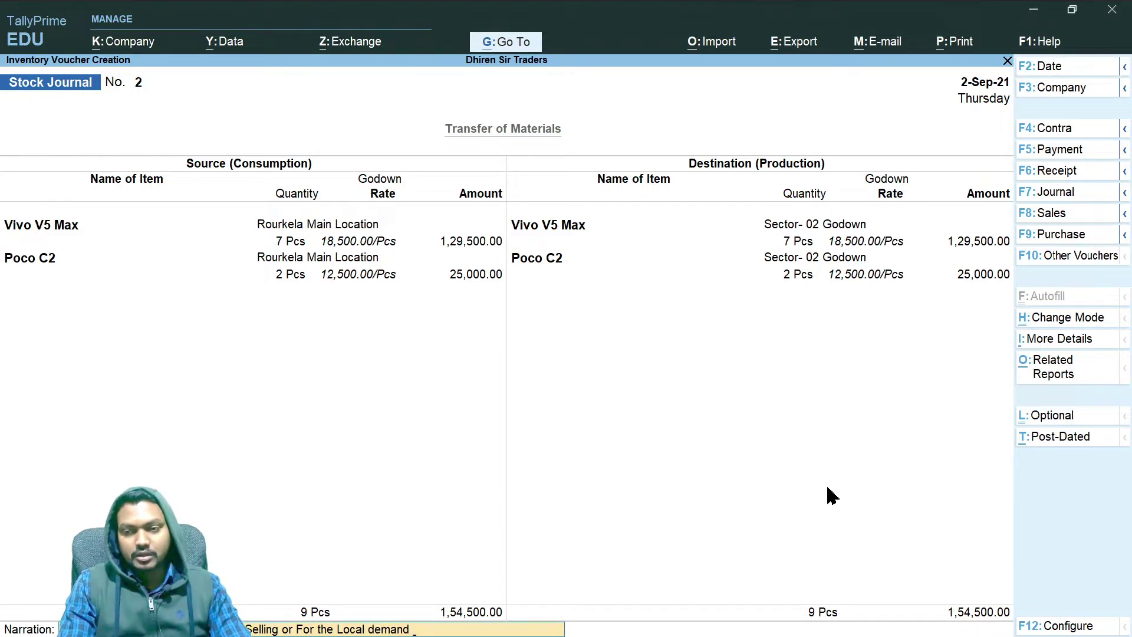
pyautogui.press('Return')
pyautogui.press('Return')
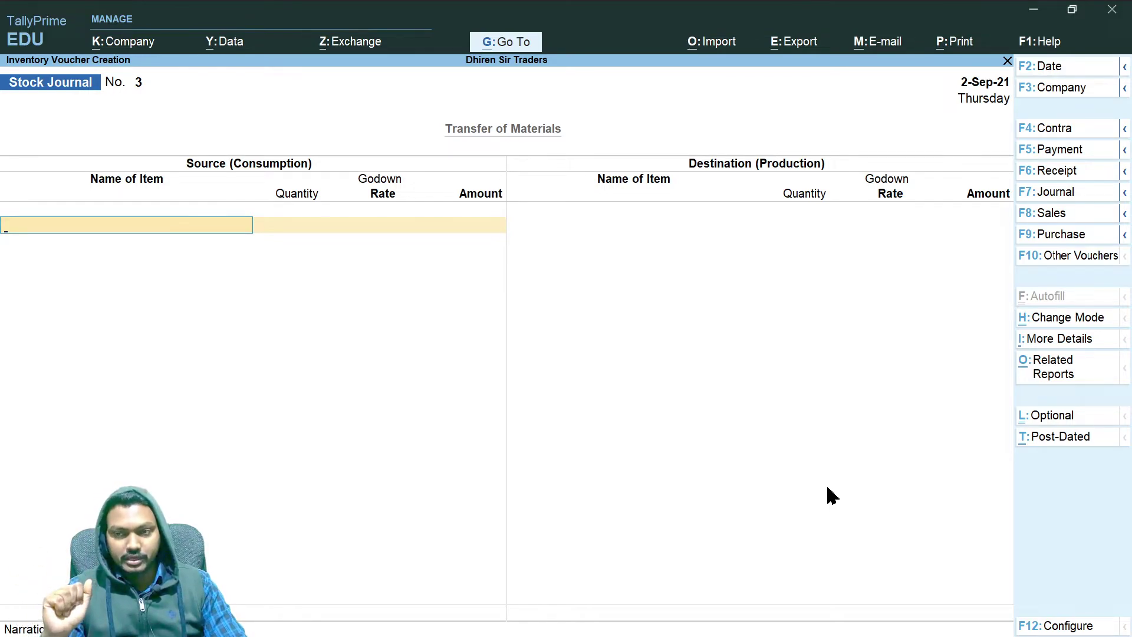
pyautogui.press('Escape')
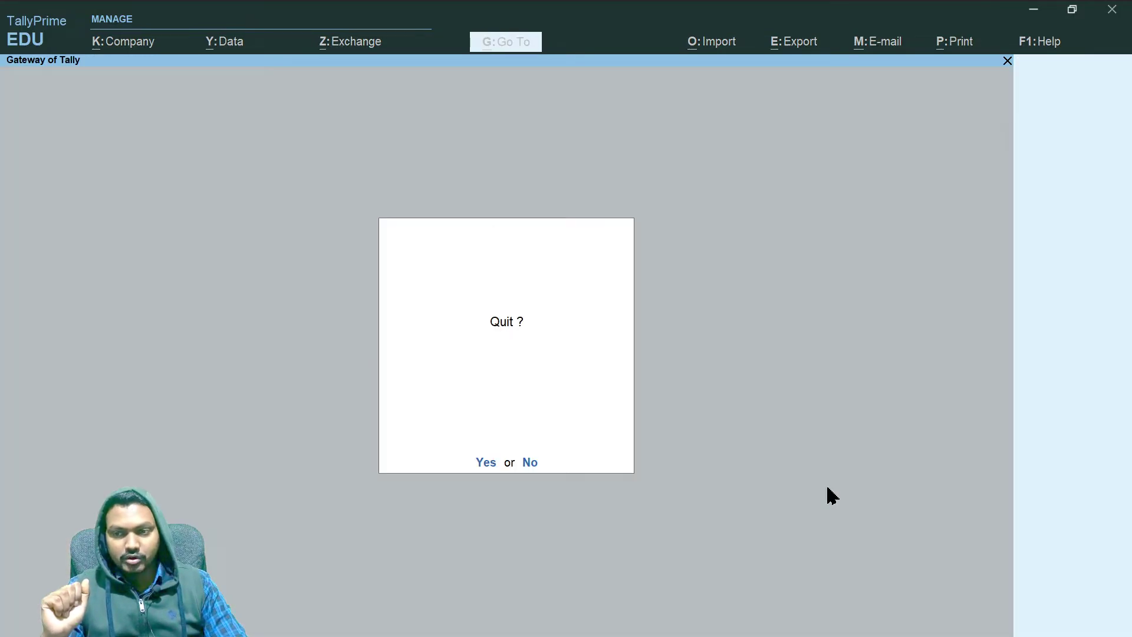
pyautogui.press('Return')
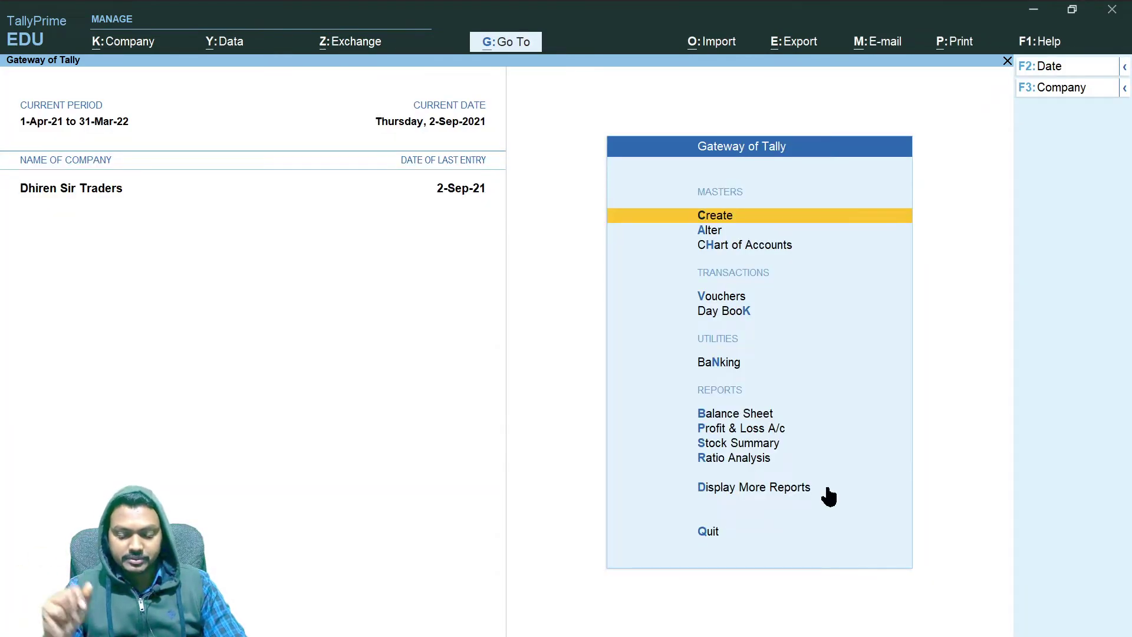
# - Open the godown summary of Rourkela Main Location and expand its Mobile Phones stock group
pyautogui.press('Down')
pyautogui.press('Down')
pyautogui.press('Down')
pyautogui.press('Down')
pyautogui.press('Down')
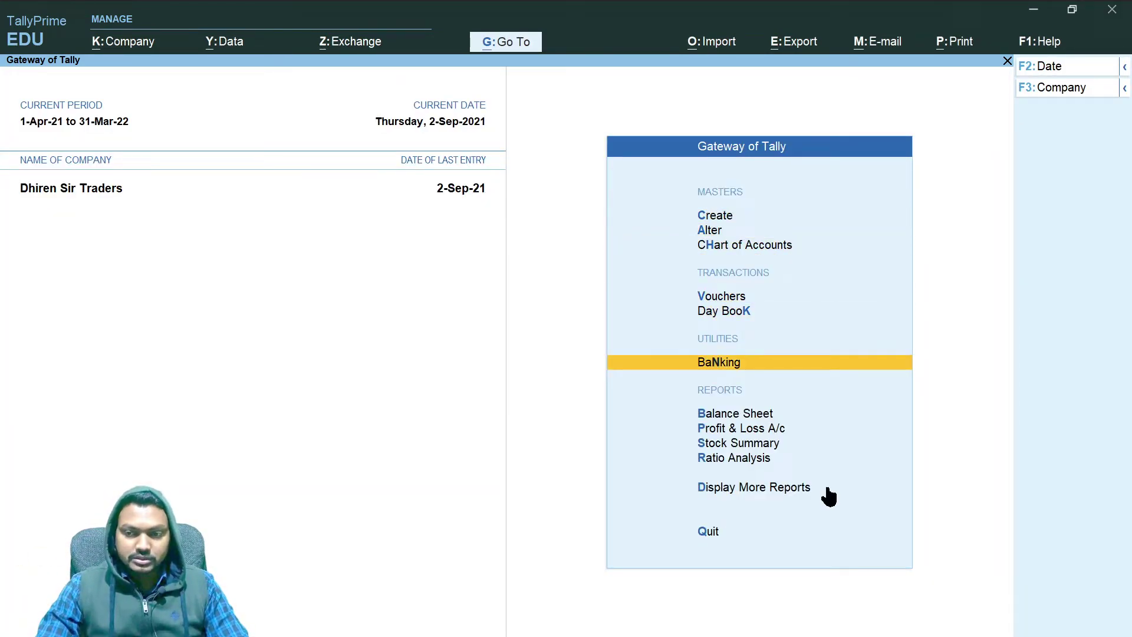
pyautogui.press('d')
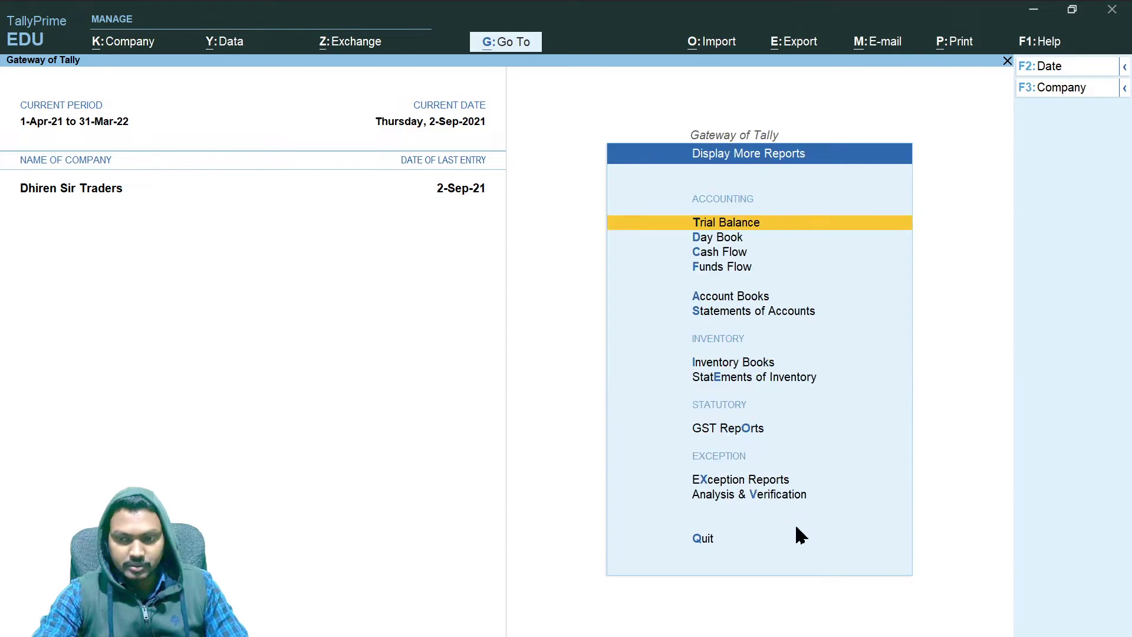
pyautogui.click(736, 364)
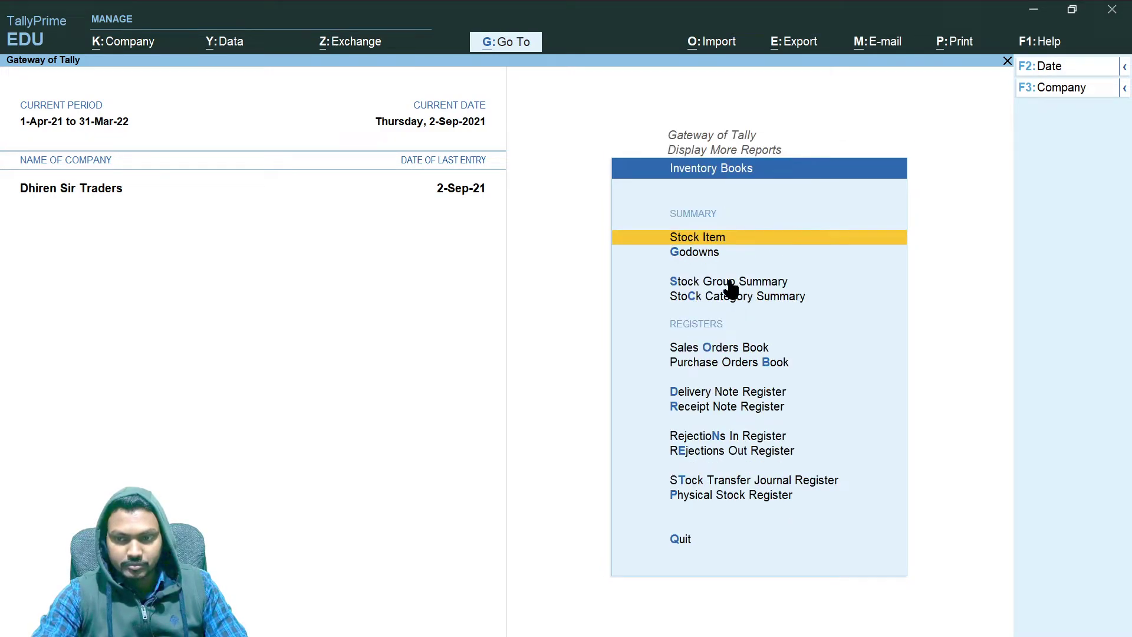
pyautogui.click(706, 254)
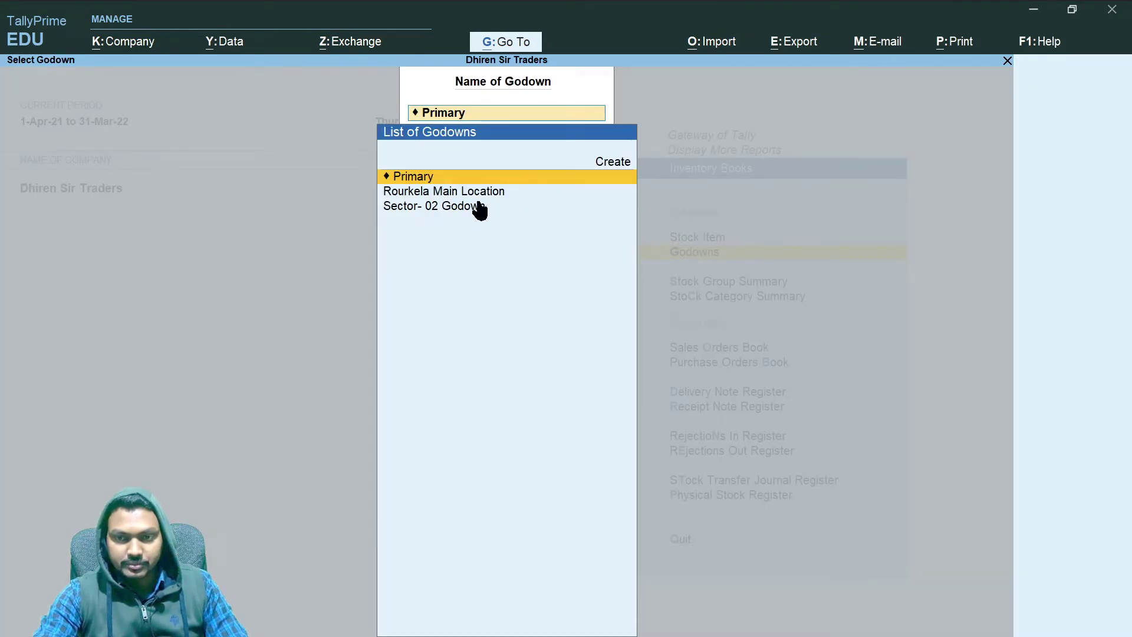
pyautogui.press('Down')
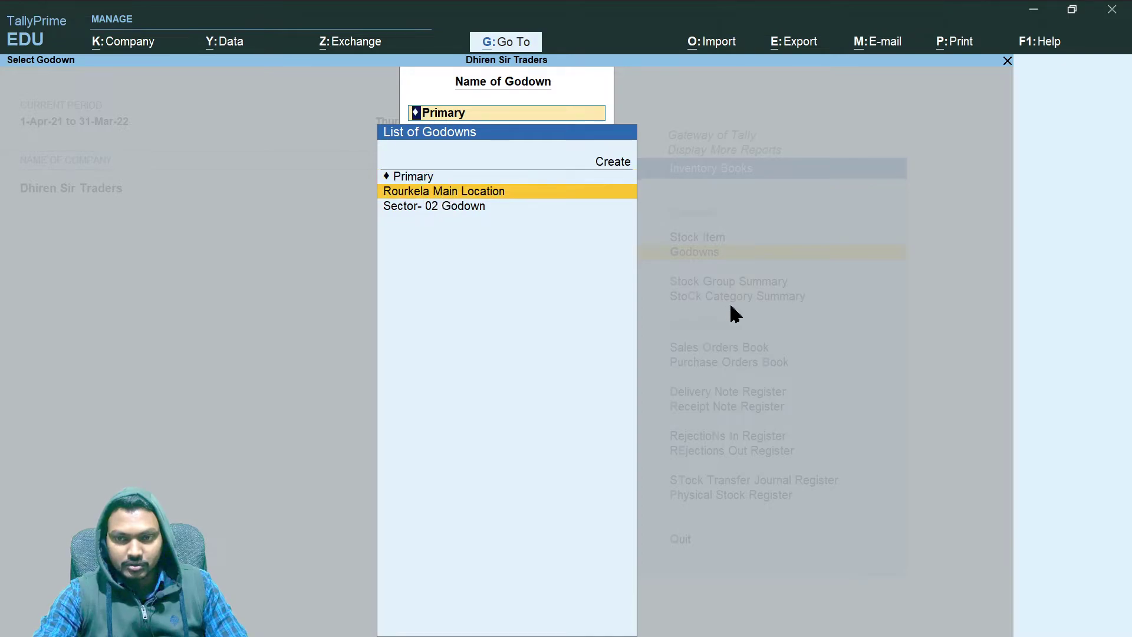
pyautogui.press('Return')
pyautogui.press('Return')
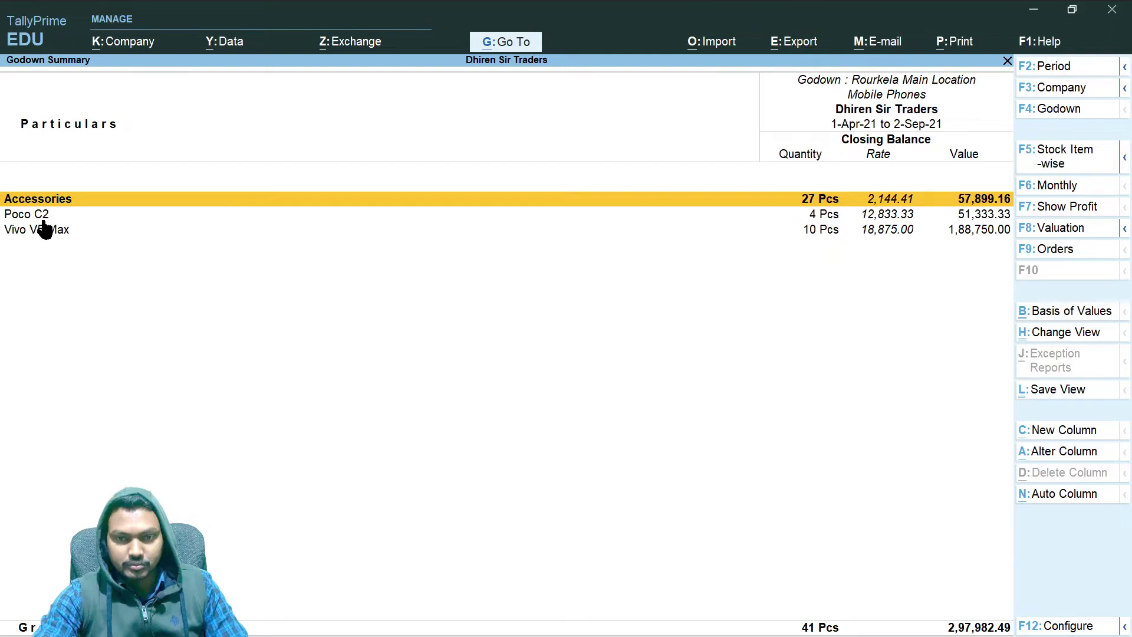
# - Drill into Vivo V5 Max's September vouchers for Rourkela Main Location and open the stock journal that moved it out
pyautogui.press('Down')
pyautogui.press('Down')
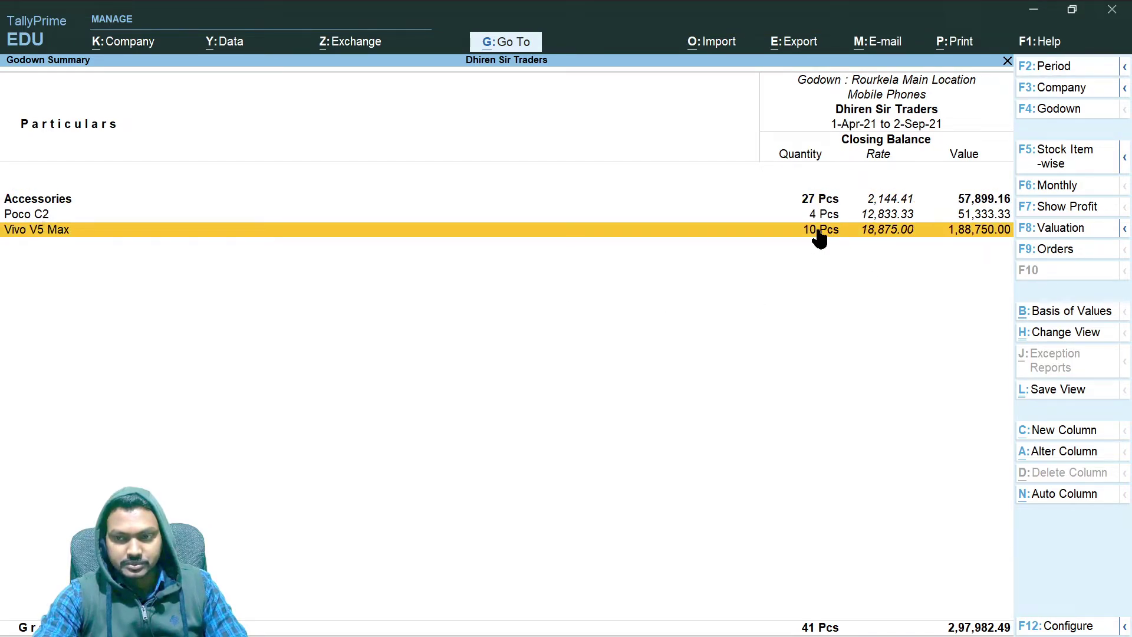
pyautogui.click(43, 213)
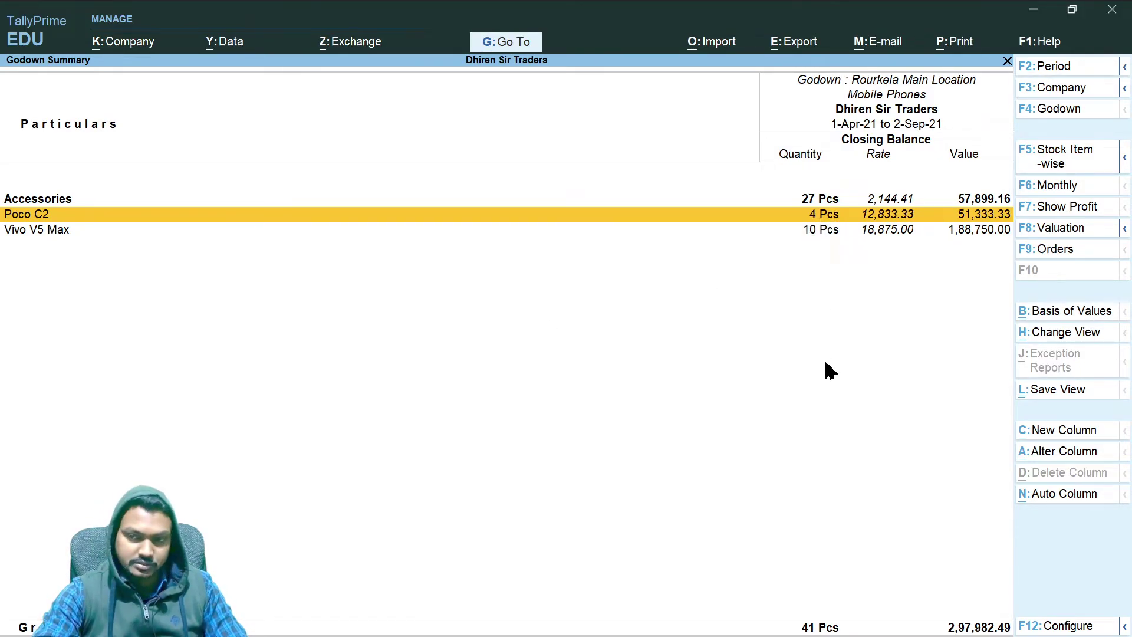
pyautogui.press('Down')
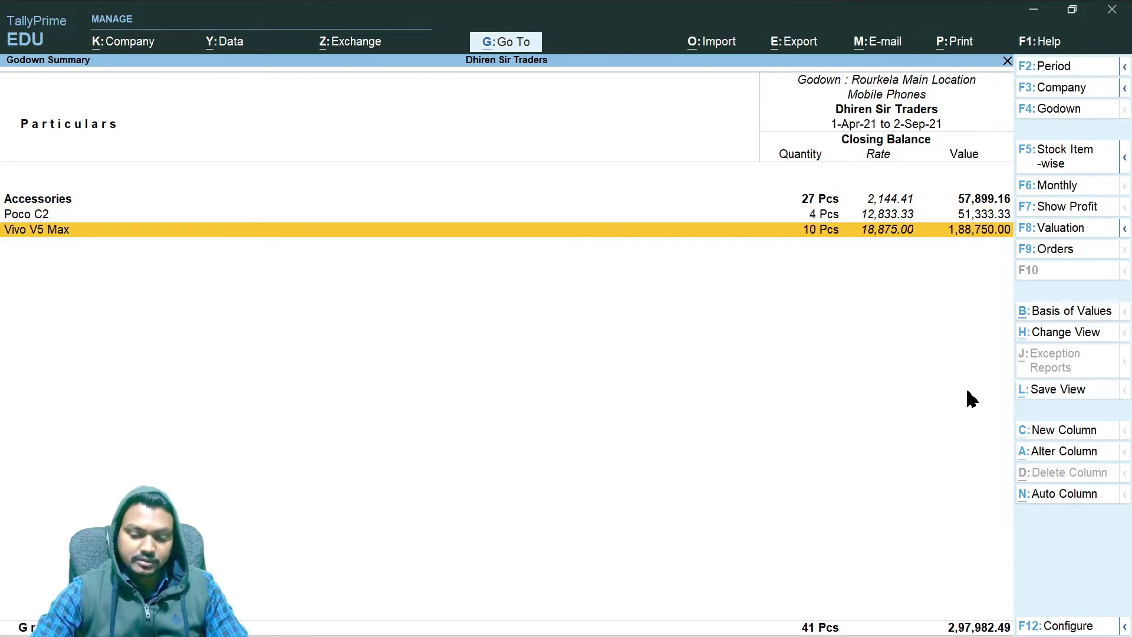
pyautogui.press('Return')
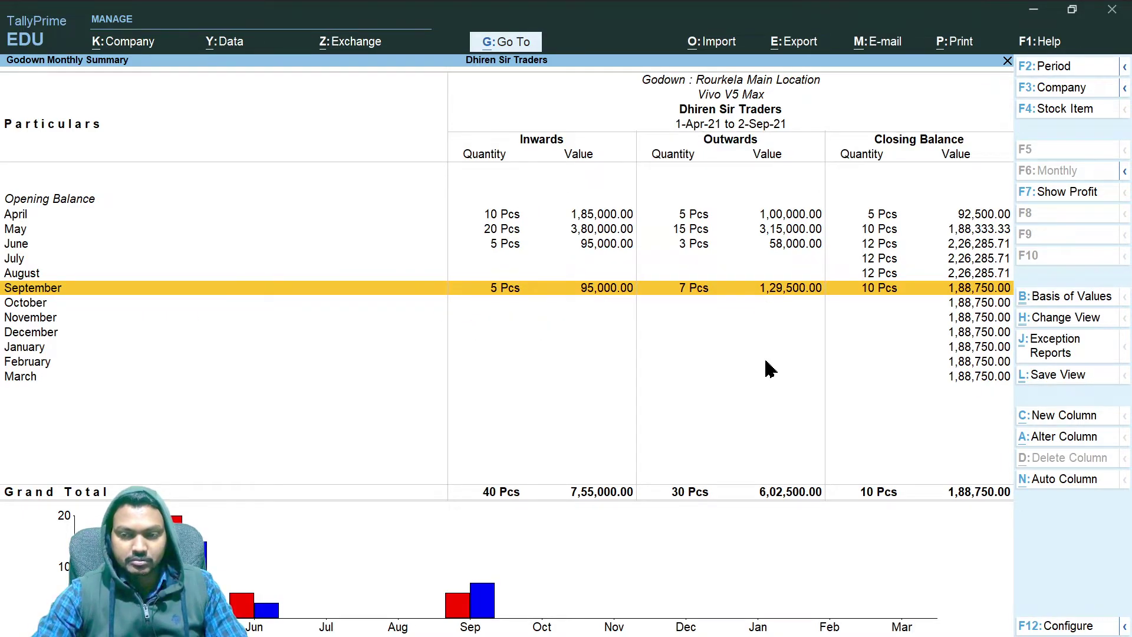
pyautogui.press('Return')
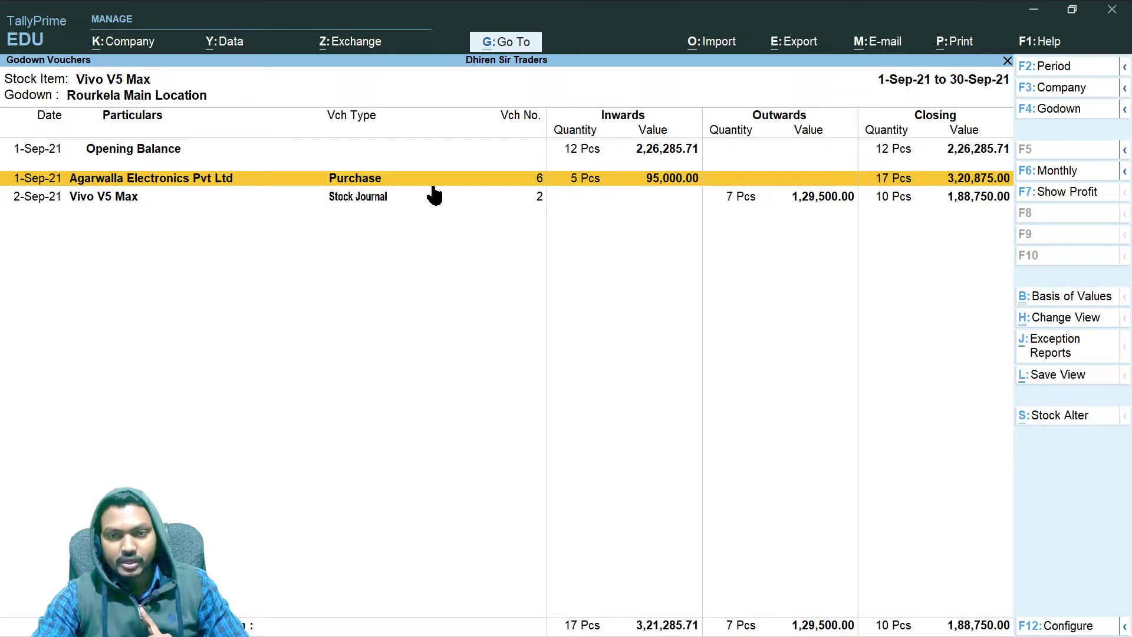
pyautogui.click(120, 200)
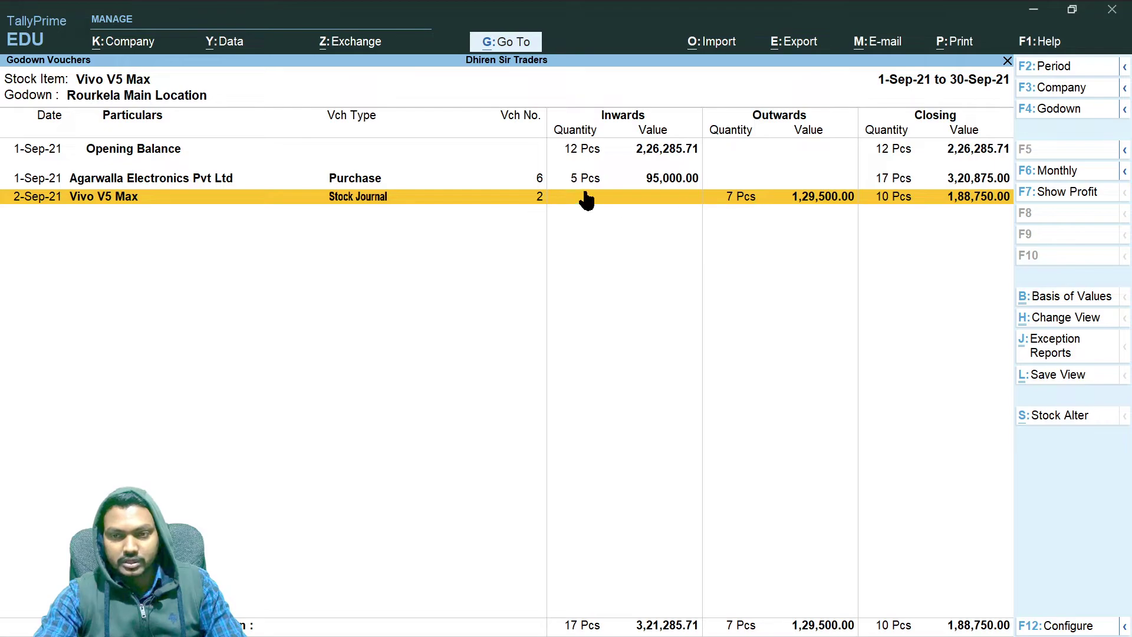
pyautogui.click(755, 199)
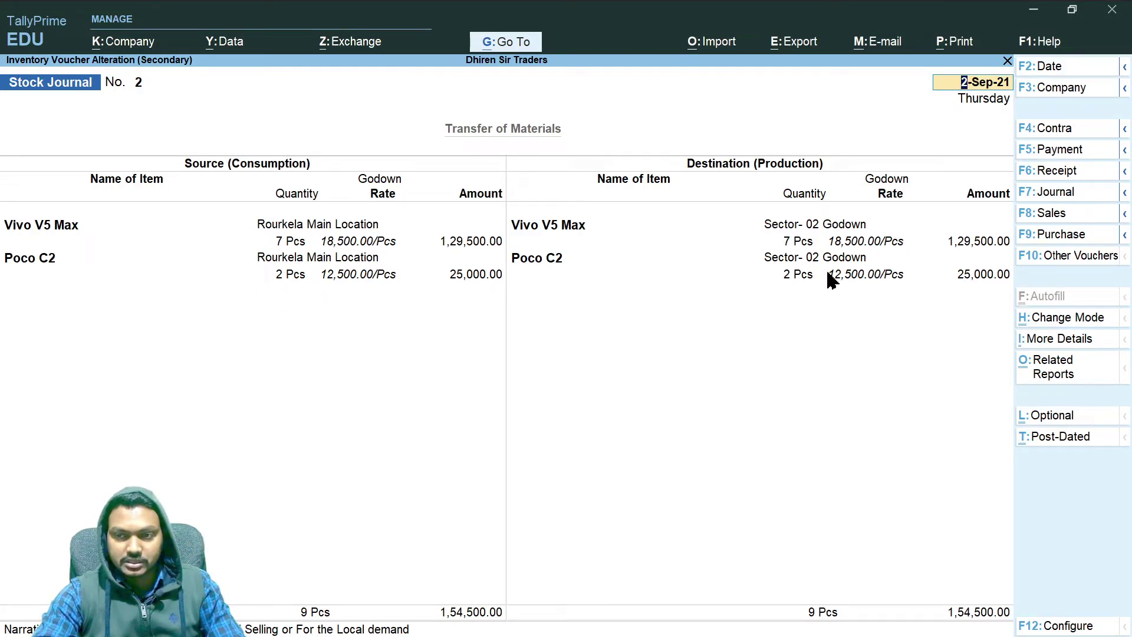
# - Close the stock journal and the godown reports and return to the Gateway of Tally
pyautogui.press('BackSpace')
pyautogui.press('Escape')
pyautogui.press('Escape')
pyautogui.press('Escape')
pyautogui.press('Escape')
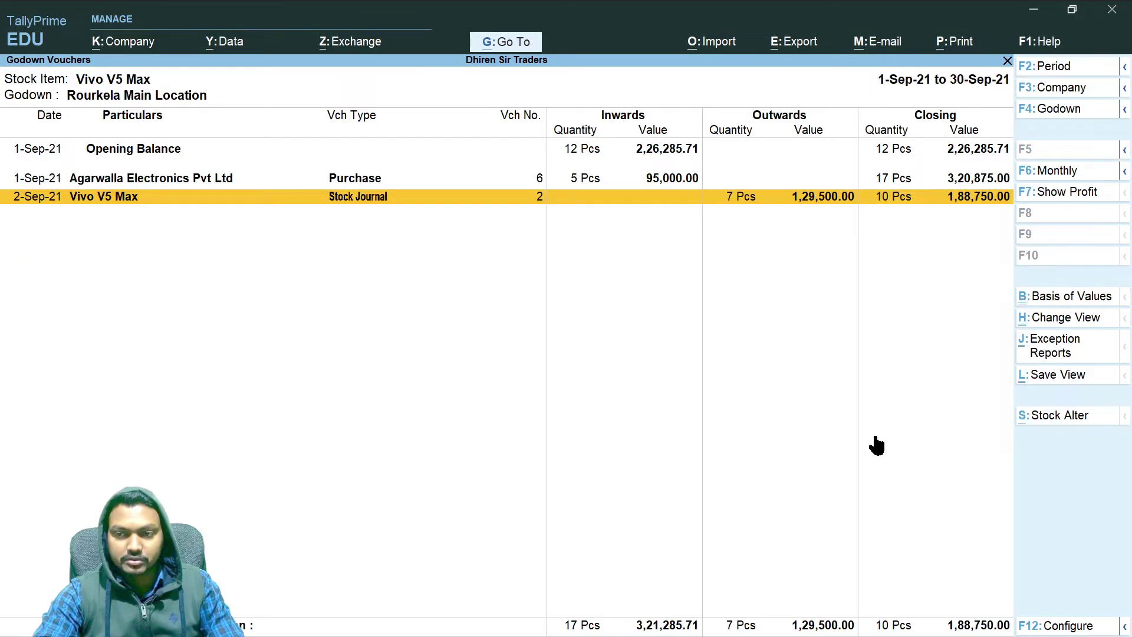
pyautogui.press('Escape')
pyautogui.press('Escape')
pyautogui.press('Escape')
pyautogui.press('Escape')
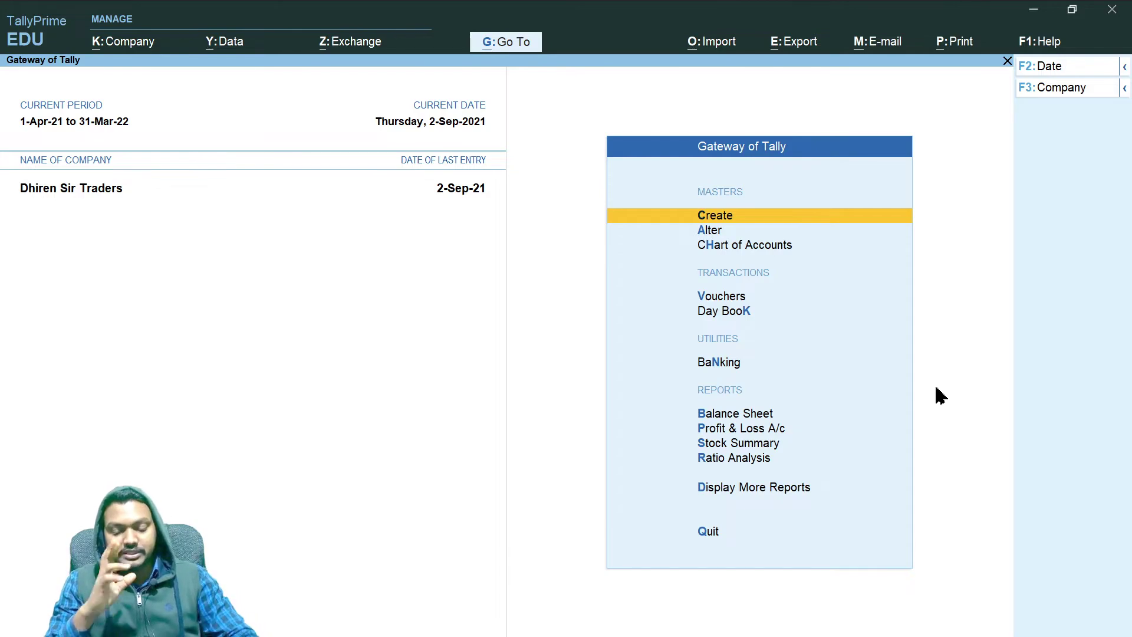
pyautogui.press('Down')
pyautogui.press('Down')
pyautogui.press('Down')
pyautogui.press('Down')
pyautogui.press('Down')
pyautogui.press('Down')
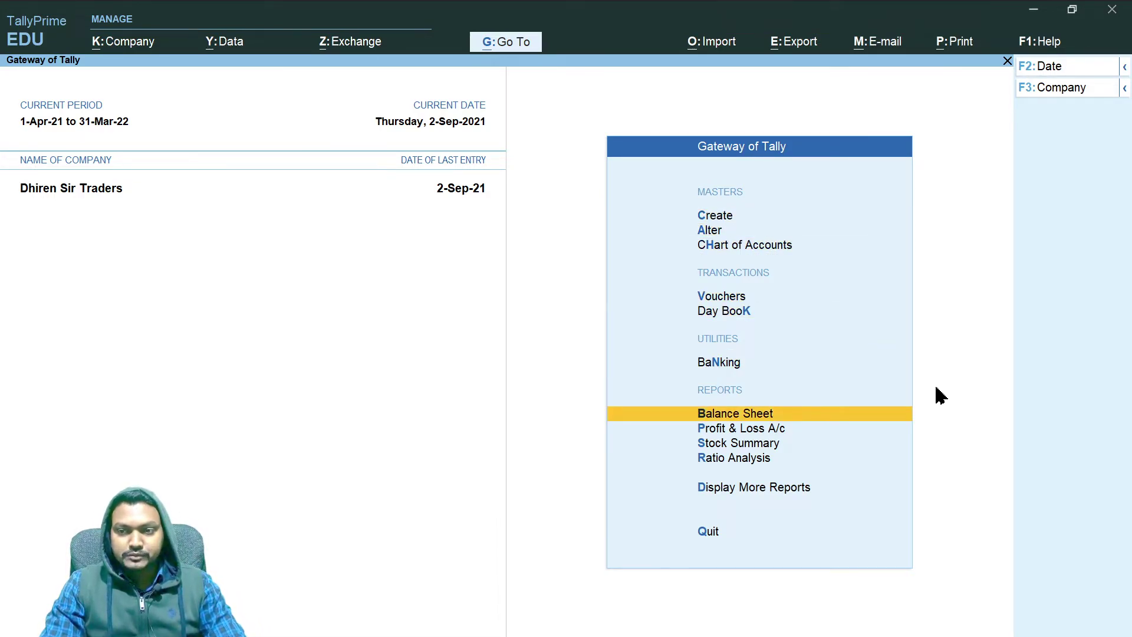
# - Switch to the OneNote page on multiple godown management and draw the next circled point number below point 6
pyautogui.hotkey('alt', 'Tab')
pyautogui.hotkey('alt', 'Tab')
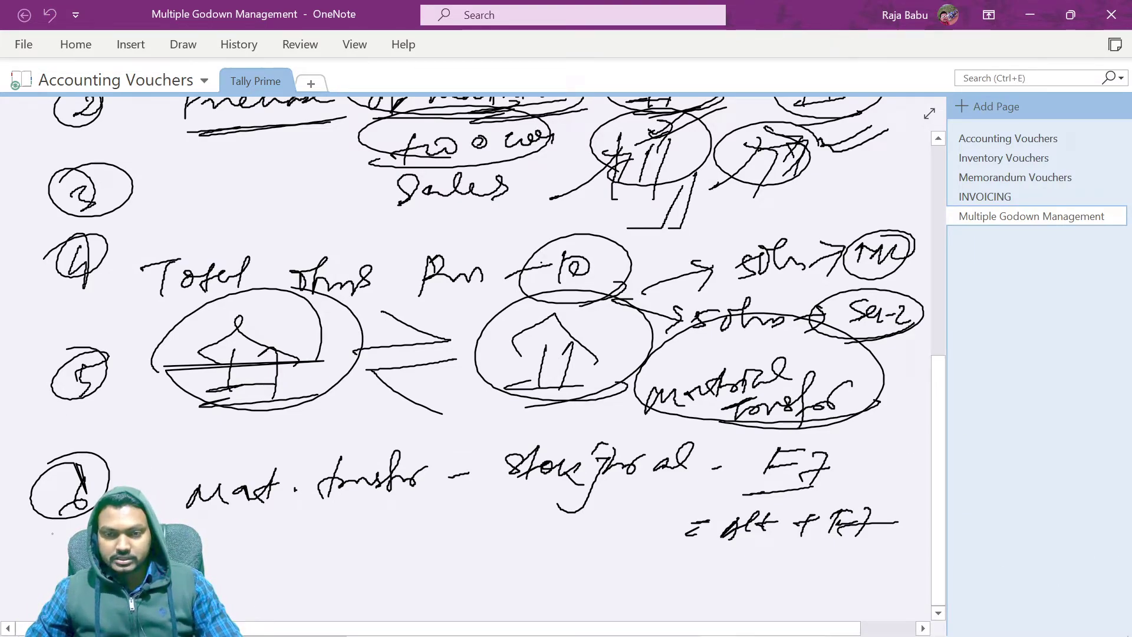
pyautogui.moveTo(53, 581); pyautogui.dragTo(71, 601)
pyautogui.moveTo(67, 563); pyautogui.dragTo(35, 561)
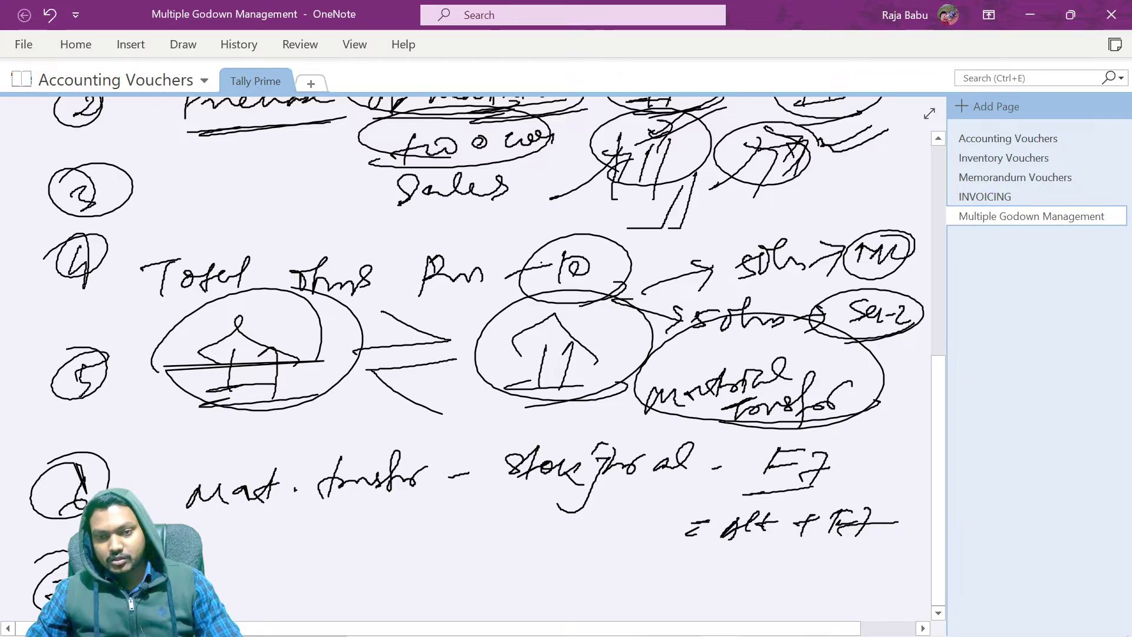
# - Handwrite "Physical stock verification : Stock Audit" beside the new point number, underlining part of "verification" and "Audit"
pyautogui.moveTo(206, 579); pyautogui.dragTo(231, 576)
pyautogui.moveTo(259, 566)
pyautogui.mouseDown()
pyautogui.moveTo(301, 557)
pyautogui.moveTo(341, 574)
pyautogui.moveTo(405, 563)
pyautogui.moveTo(424, 586)
pyautogui.mouseUp()
pyautogui.moveTo(466, 550)
pyautogui.mouseDown()
pyautogui.moveTo(504, 569)
pyautogui.moveTo(541, 533)
pyautogui.moveTo(552, 572)
pyautogui.moveTo(575, 567)
pyautogui.mouseUp()
pyautogui.moveTo(595, 537)
pyautogui.mouseDown()
pyautogui.moveTo(590, 568)
pyautogui.moveTo(601, 554)
pyautogui.moveTo(616, 563)
pyautogui.mouseUp()
pyautogui.moveTo(539, 582); pyautogui.dragTo(649, 584)
pyautogui.moveTo(661, 563)
pyautogui.mouseDown()
pyautogui.moveTo(684, 583)
pyautogui.moveTo(760, 590)
pyautogui.moveTo(830, 554)
pyautogui.mouseUp()
pyautogui.moveTo(825, 569)
pyautogui.mouseDown()
pyautogui.moveTo(857, 560)
pyautogui.moveTo(866, 574)
pyautogui.mouseUp()
pyautogui.moveTo(825, 581); pyautogui.dragTo(881, 567)
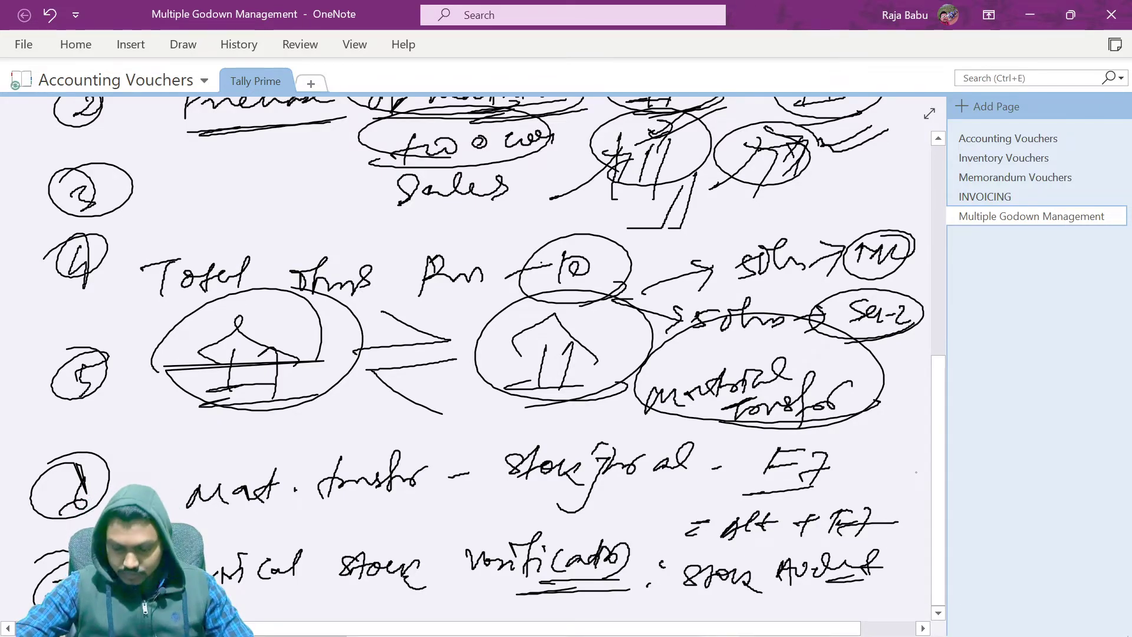
# - Switch back to TallyPrime and open the Mobile Phones stock in Rourkela Main Location's godown summary
pyautogui.hotkey('alt', 'Tab')
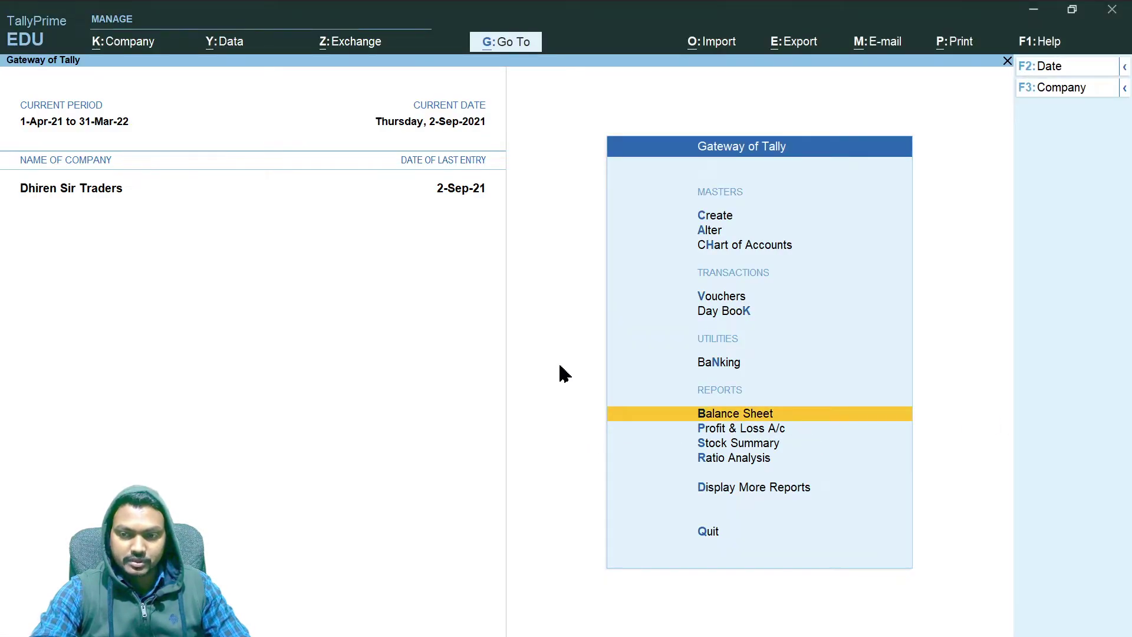
pyautogui.click(761, 489)
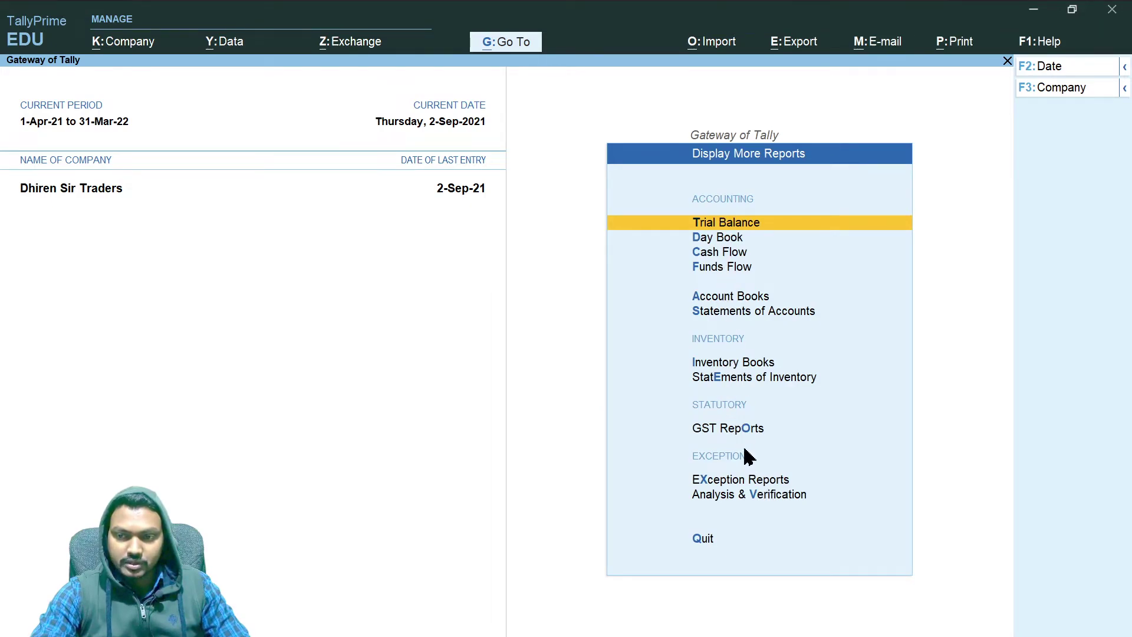
pyautogui.click(738, 362)
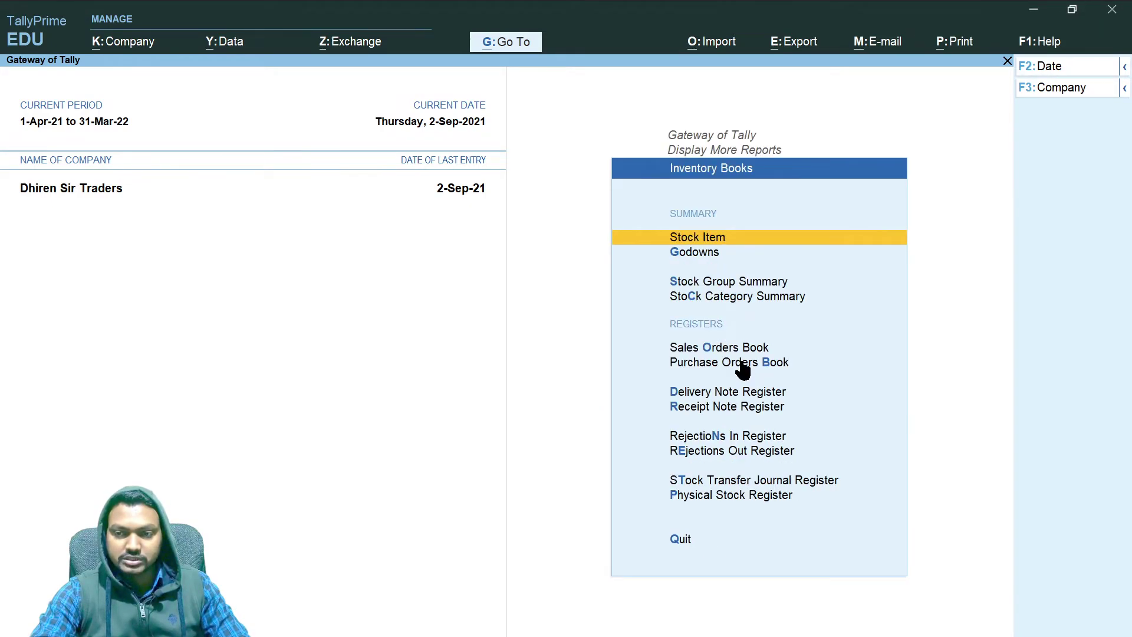
pyautogui.click(706, 254)
pyautogui.press('Down')
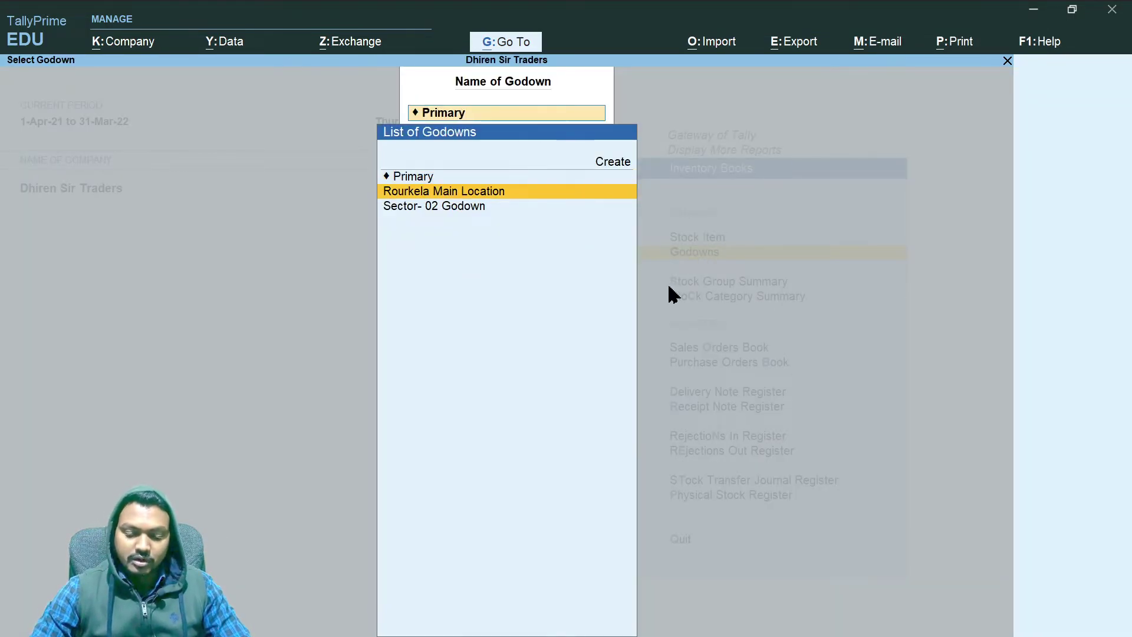
pyautogui.press('Return')
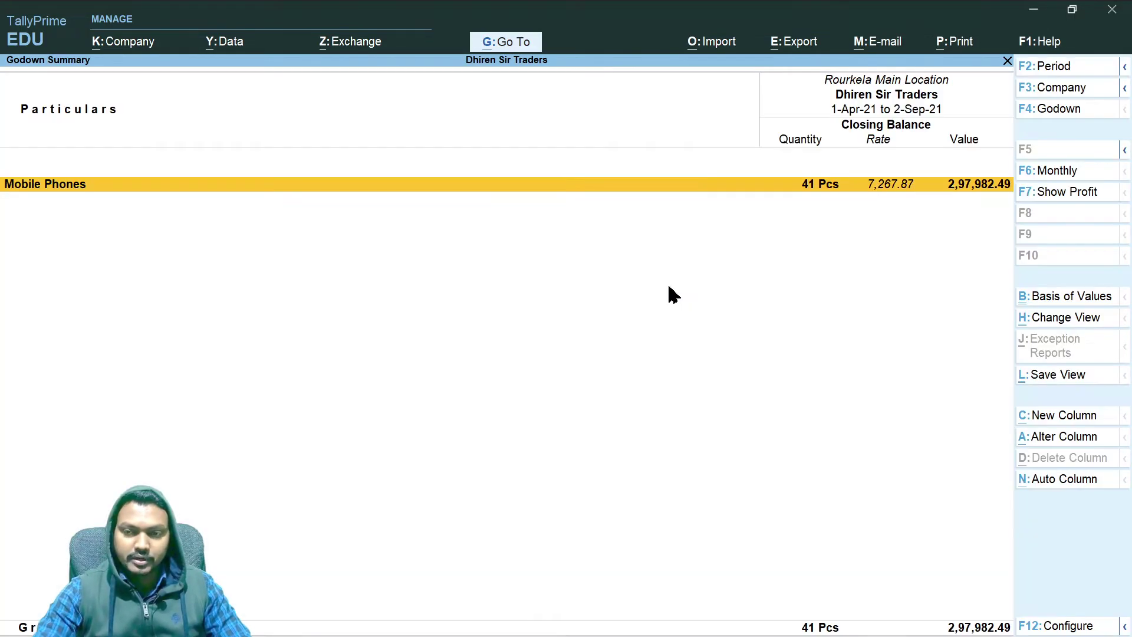
pyautogui.click(791, 186)
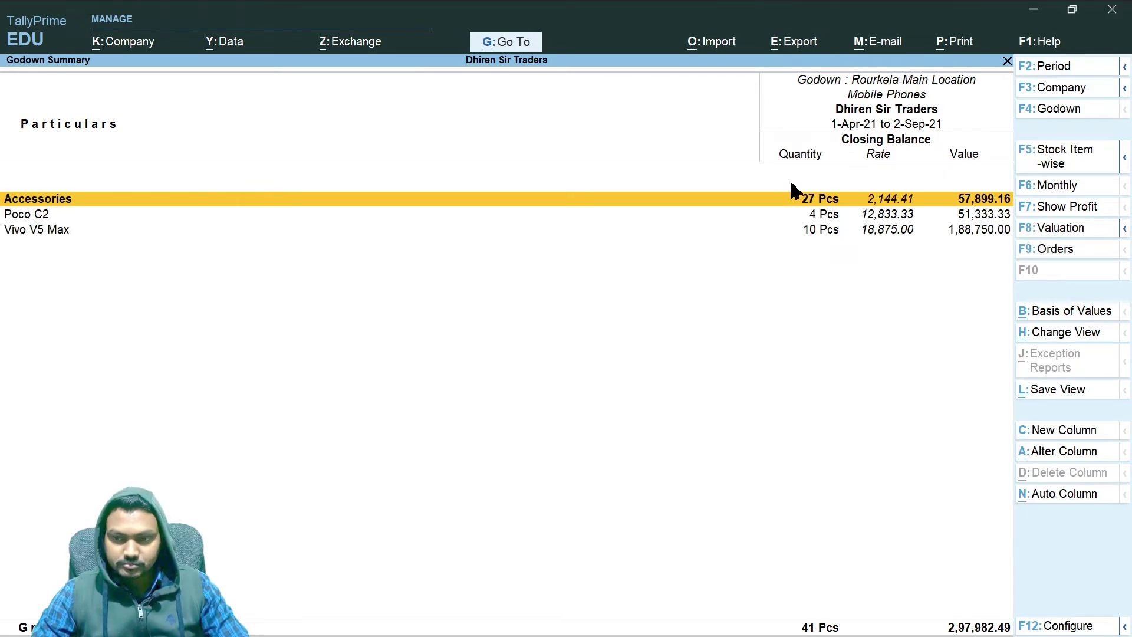
# - Review the closing quantities of Vivo V5 Max and Poco C2 and return to the Gateway of Tally
pyautogui.press('Down')
pyautogui.press('Down')
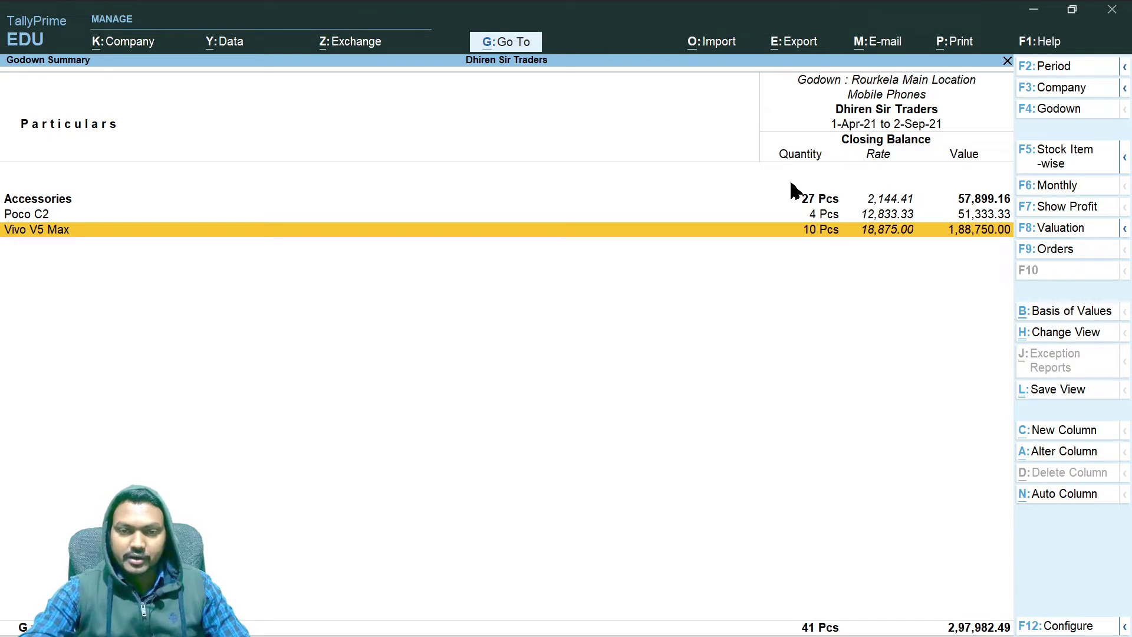
pyautogui.press('Up')
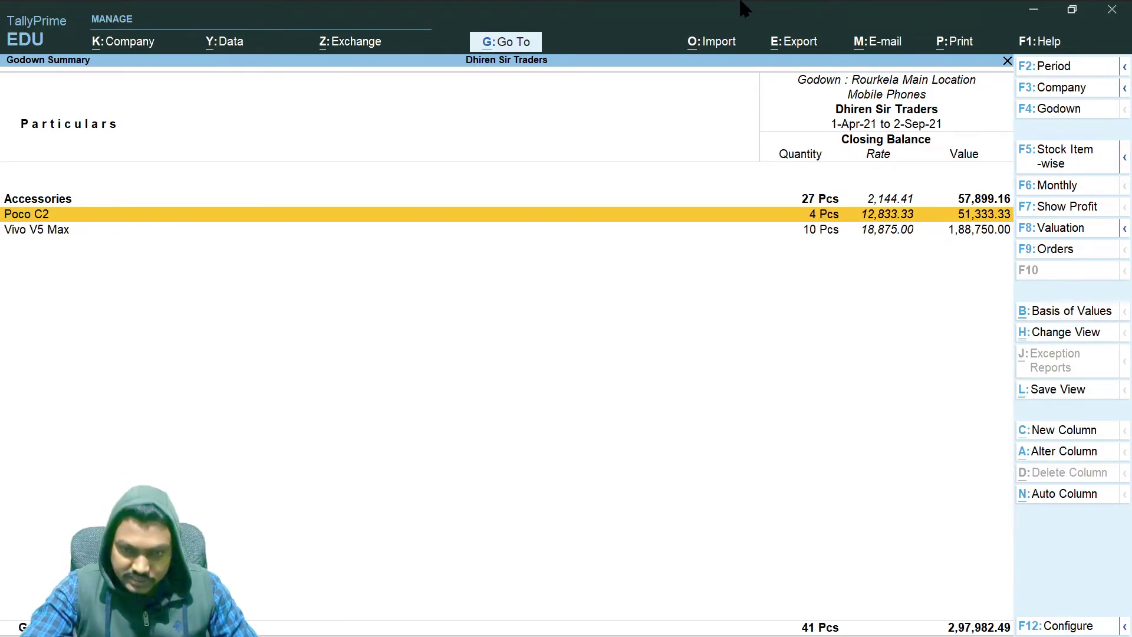
pyautogui.press('Escape')
pyautogui.press('Escape')
pyautogui.press('Escape')
pyautogui.press('Escape')
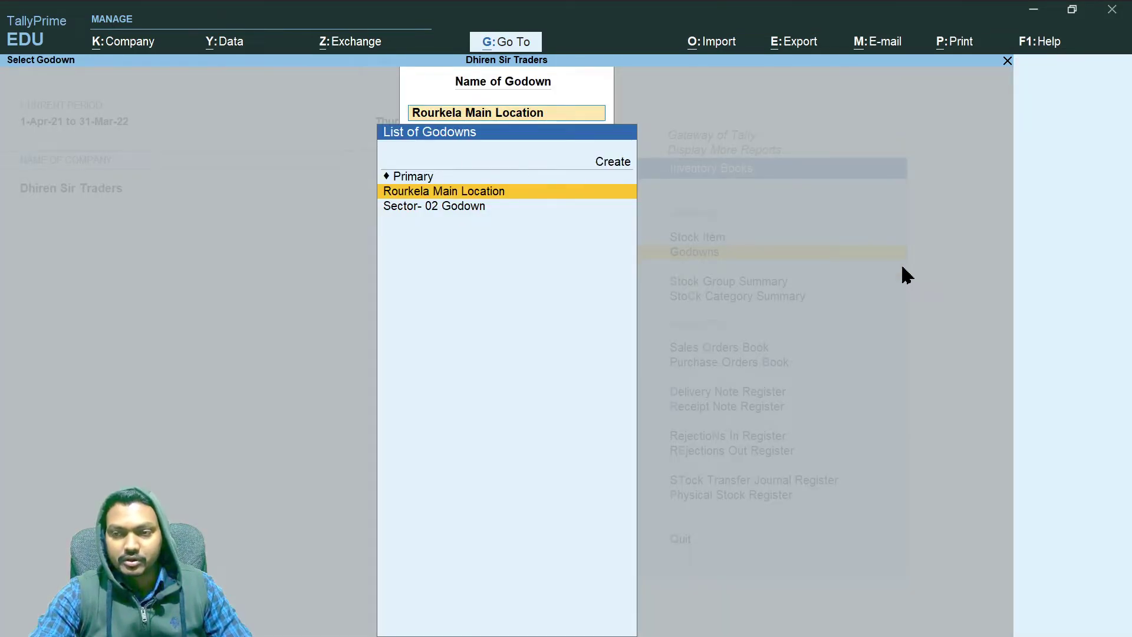
pyautogui.press('Escape')
pyautogui.press('Escape')
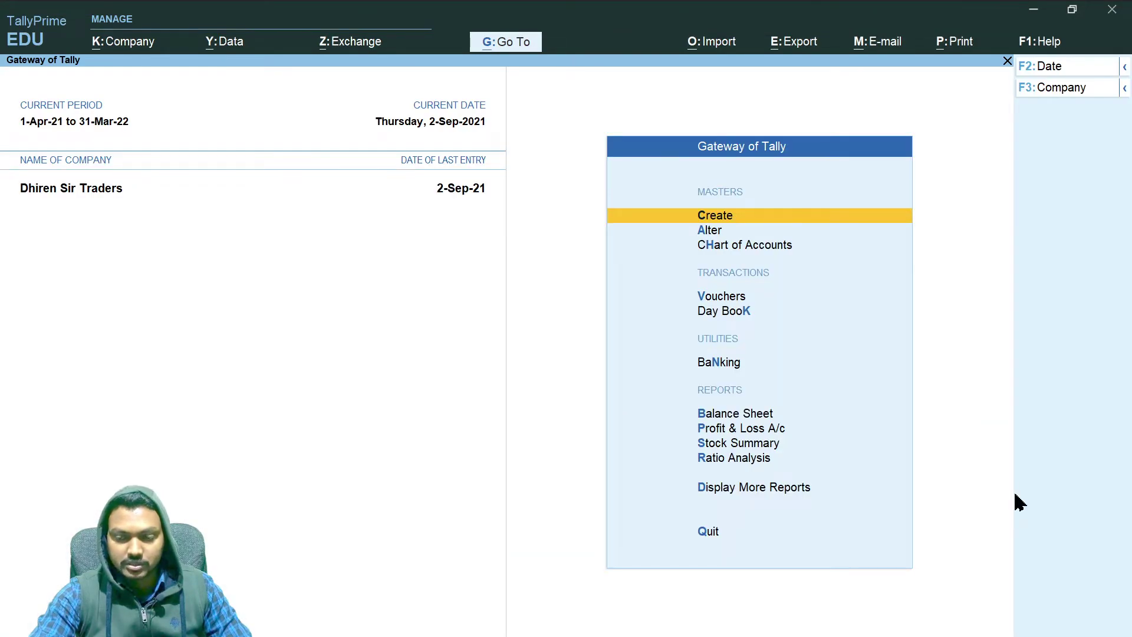
# - Start voucher entry as a Stock Journal and change the voucher type to Physical Stock
pyautogui.press('v')
pyautogui.hotkey('alt', 'F7')
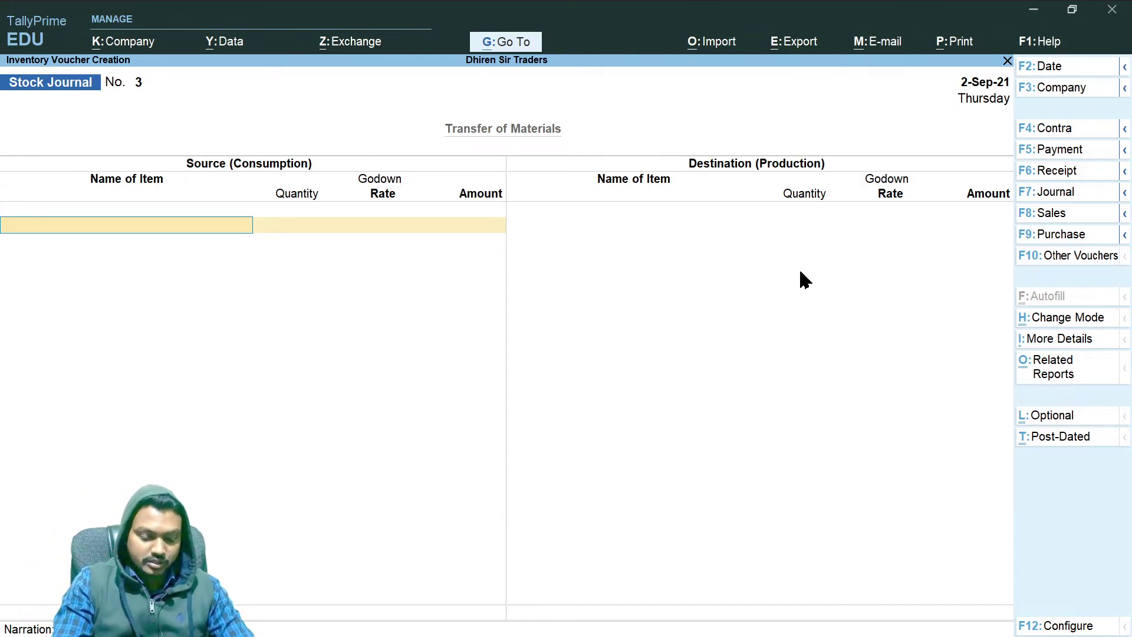
pyautogui.press('alt')
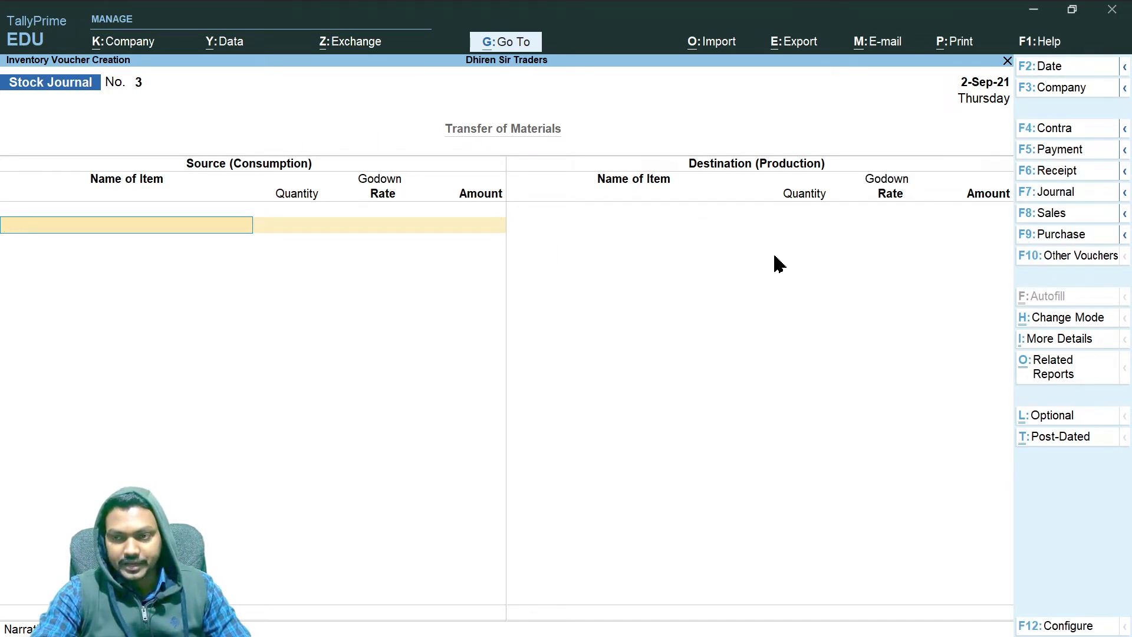
pyautogui.click(1124, 192)
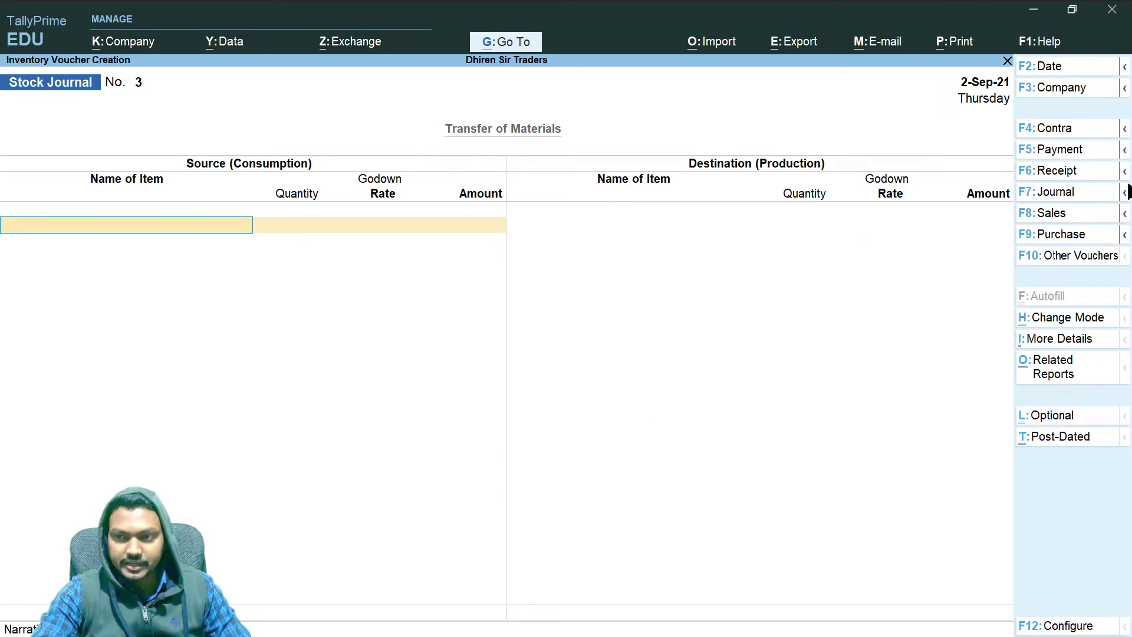
pyautogui.click(1124, 195)
pyautogui.click(961, 235)
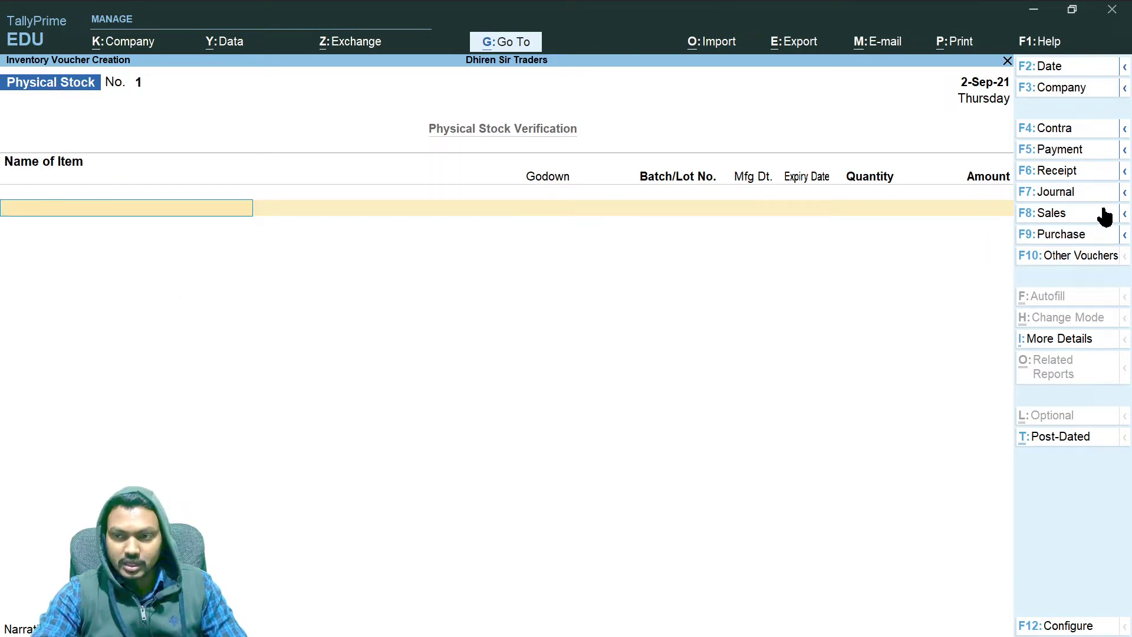
# - Show the inactive voucher types in the voucher type list and reselect Physical Stock
pyautogui.click(1123, 193)
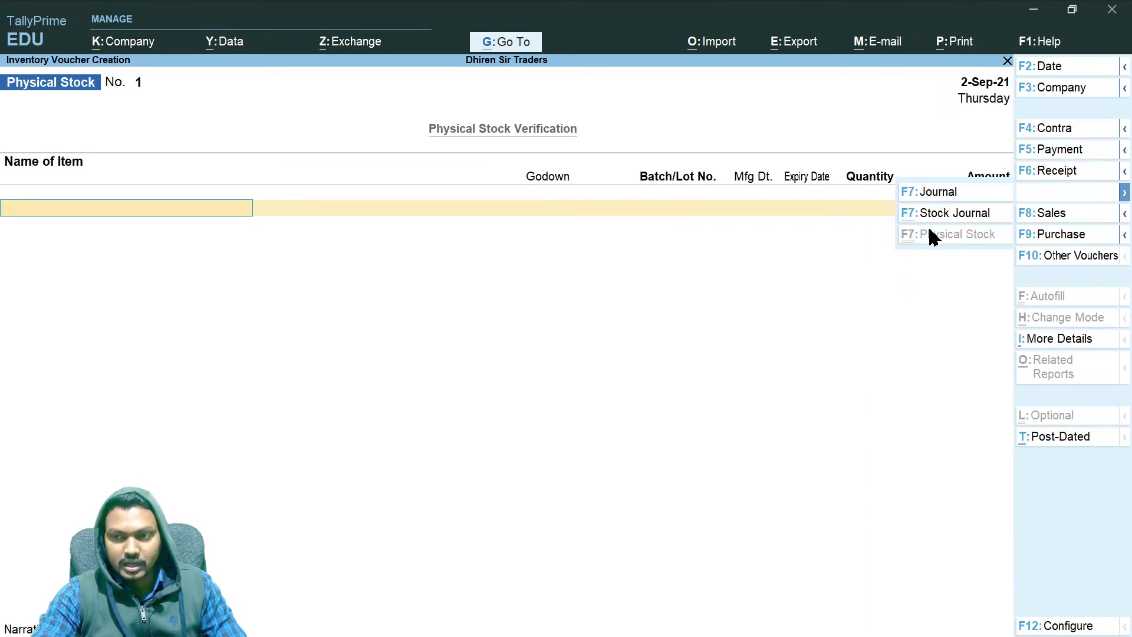
pyautogui.click(1065, 256)
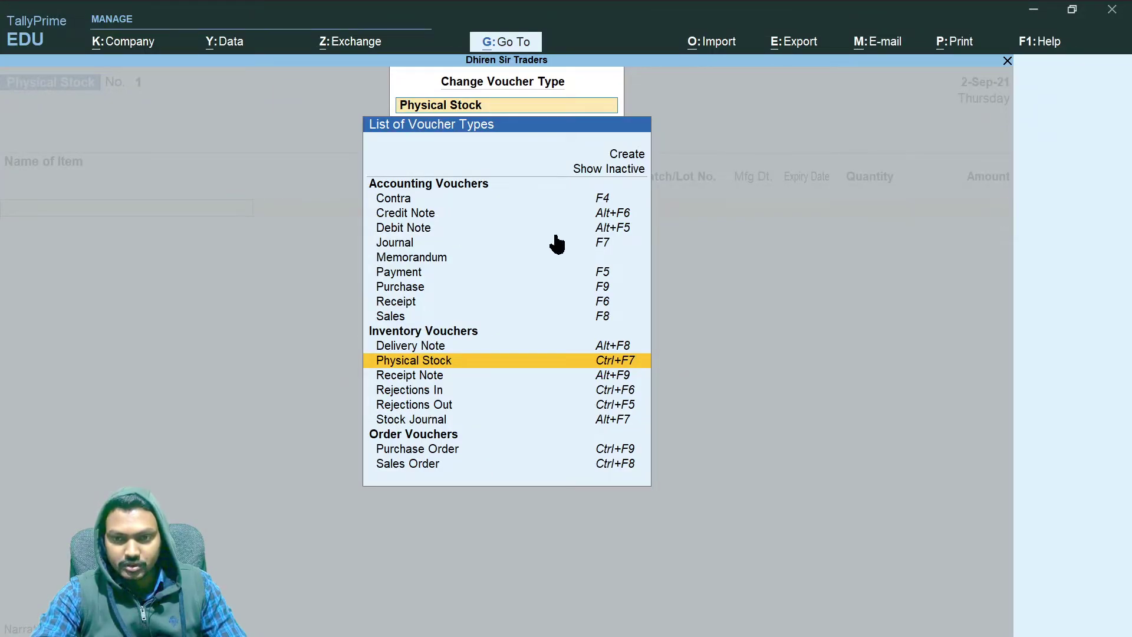
pyautogui.click(614, 172)
pyautogui.press('Return')
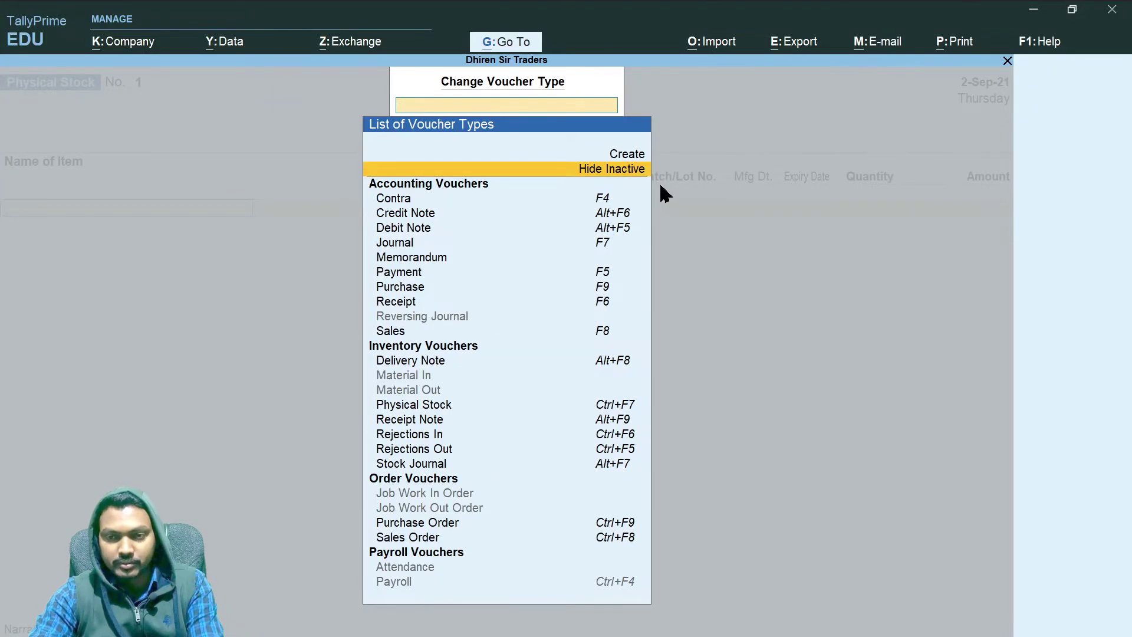
pyautogui.click(439, 413)
pyautogui.press('Return')
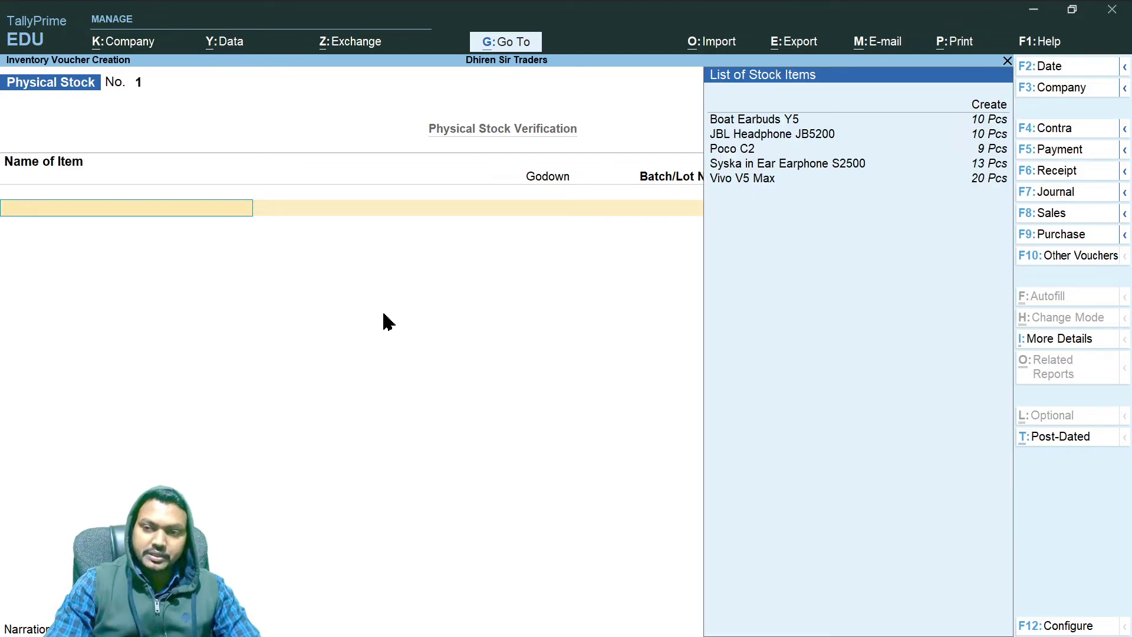
# - Try to enter Poco C2 at Rourkela Main Location in the Physical Stock voucher, leaving the quantity blank, and discard the entry
pyautogui.press('Down')
pyautogui.press('Down')
pyautogui.press('Down')
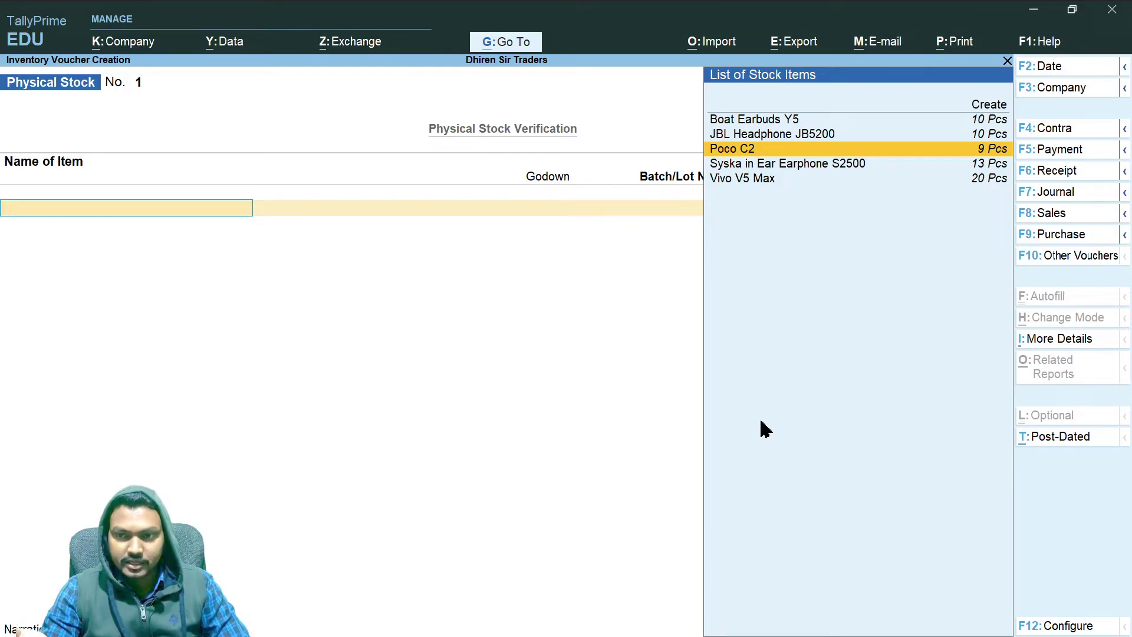
pyautogui.press('Return')
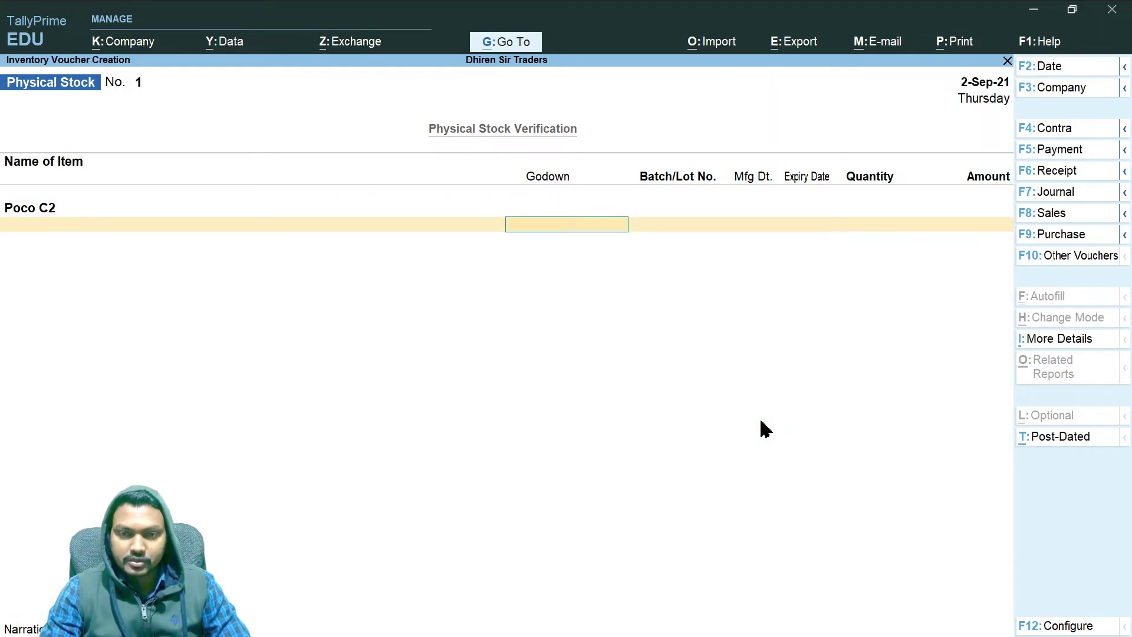
pyautogui.write('Main')
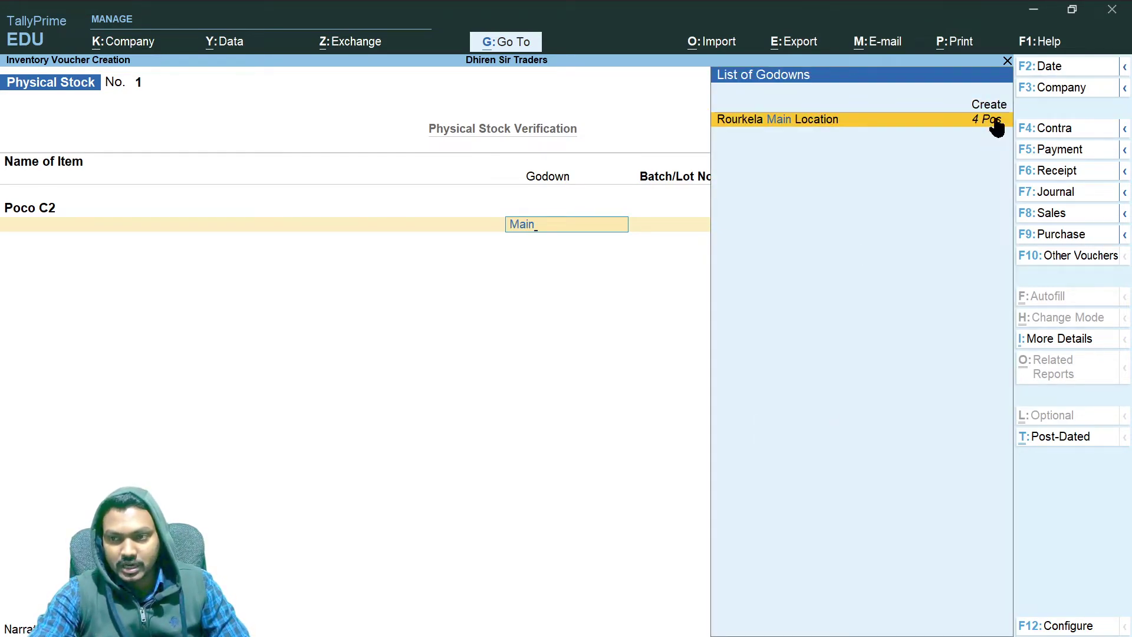
pyautogui.press('Return')
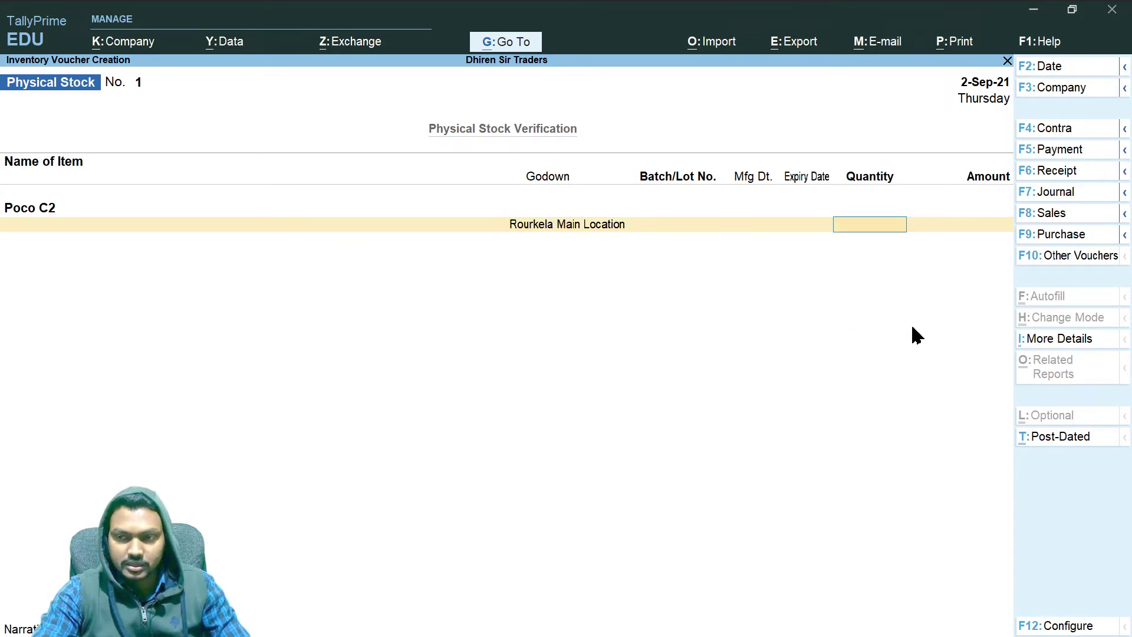
pyautogui.press('Escape')
pyautogui.press('Escape')
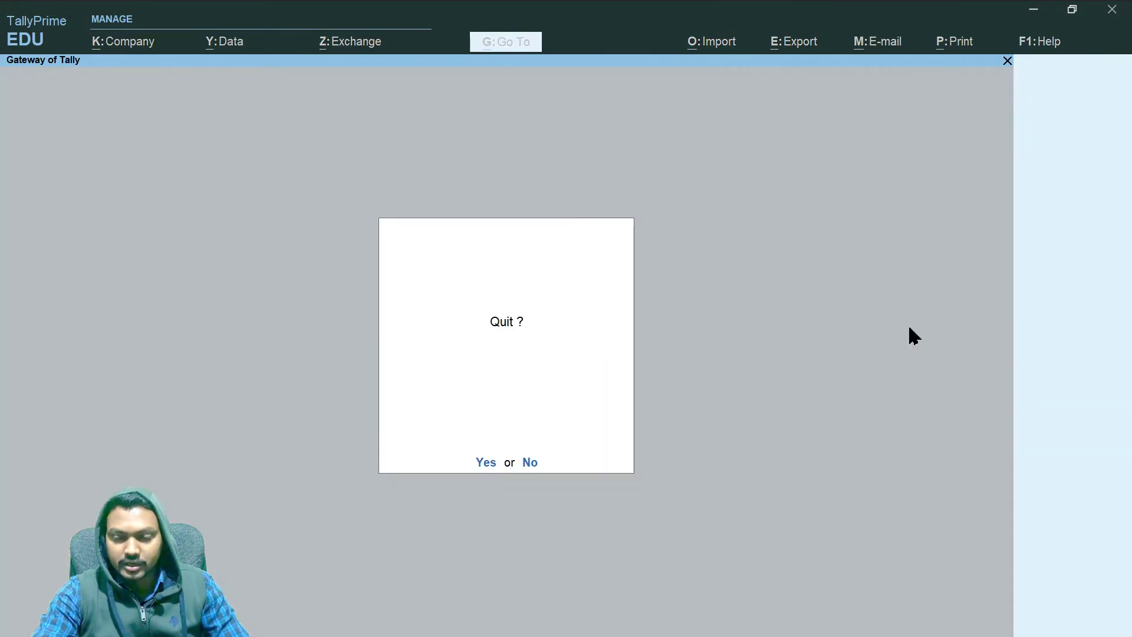
# - Decline quitting, reopen voucher entry and change the voucher type to Stock Journal
pyautogui.press('n')
pyautogui.press('v')
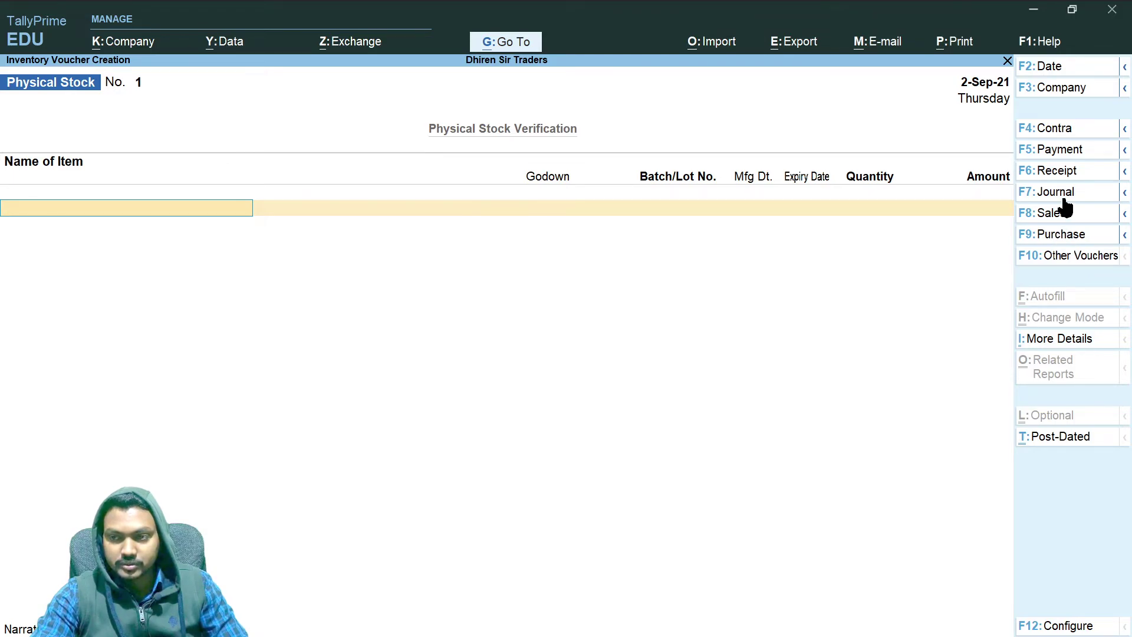
pyautogui.press('F10')
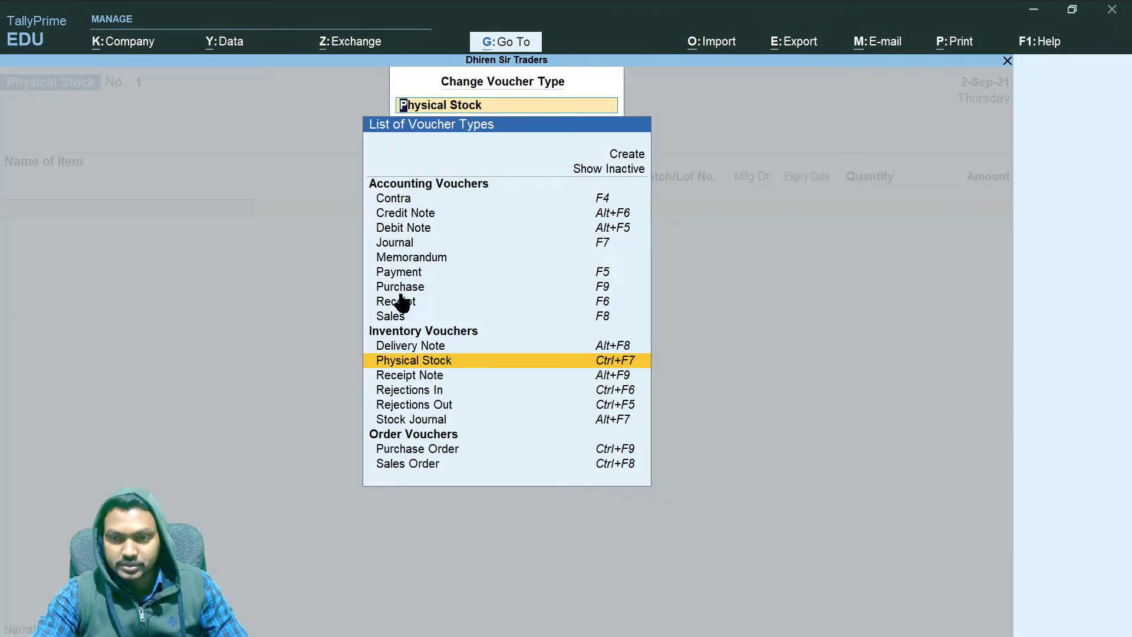
pyautogui.press('BackSpace')
pyautogui.press('Escape')
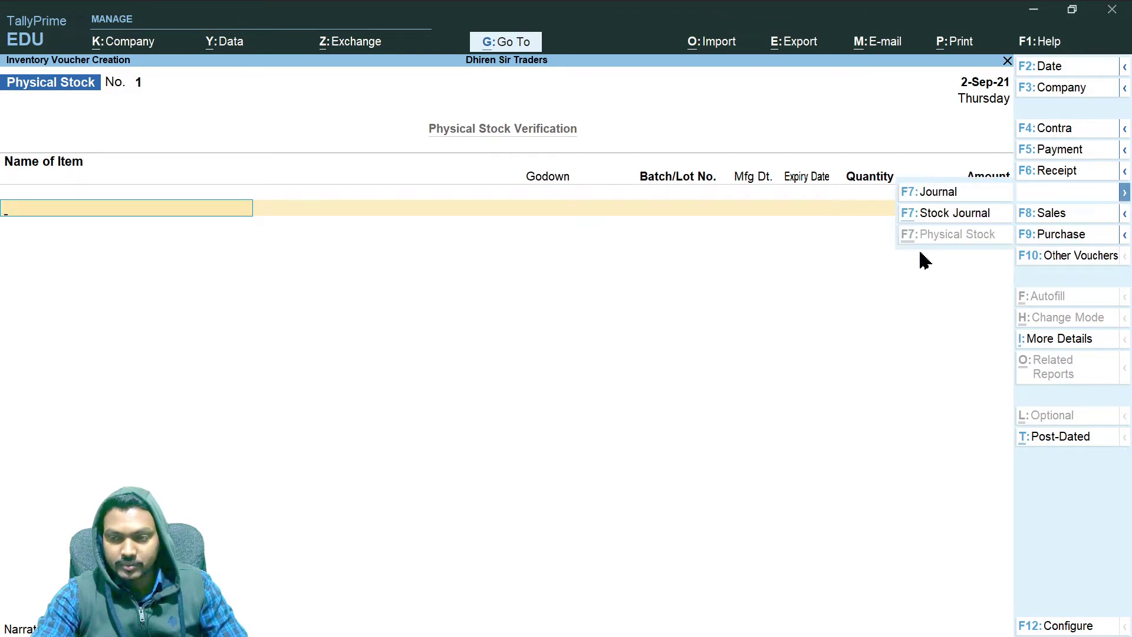
pyautogui.hotkey('alt', 'F7')
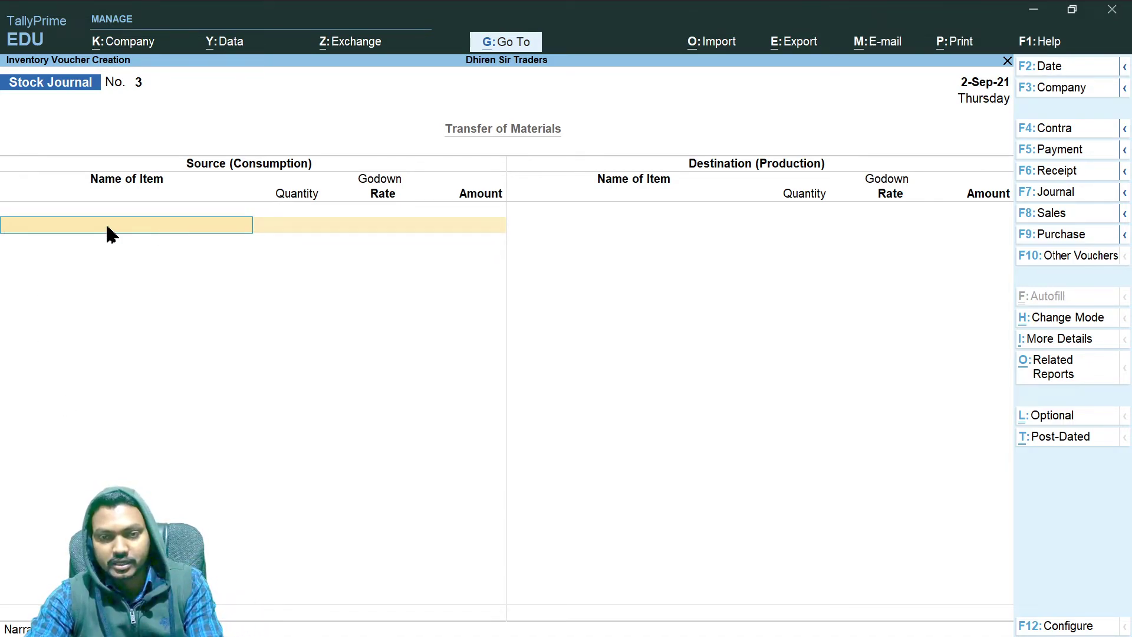
# - Leave the Stock Journal's source side empty and enter Poco C2 at Rourkela Main Location as the destination item
pyautogui.press('Return')
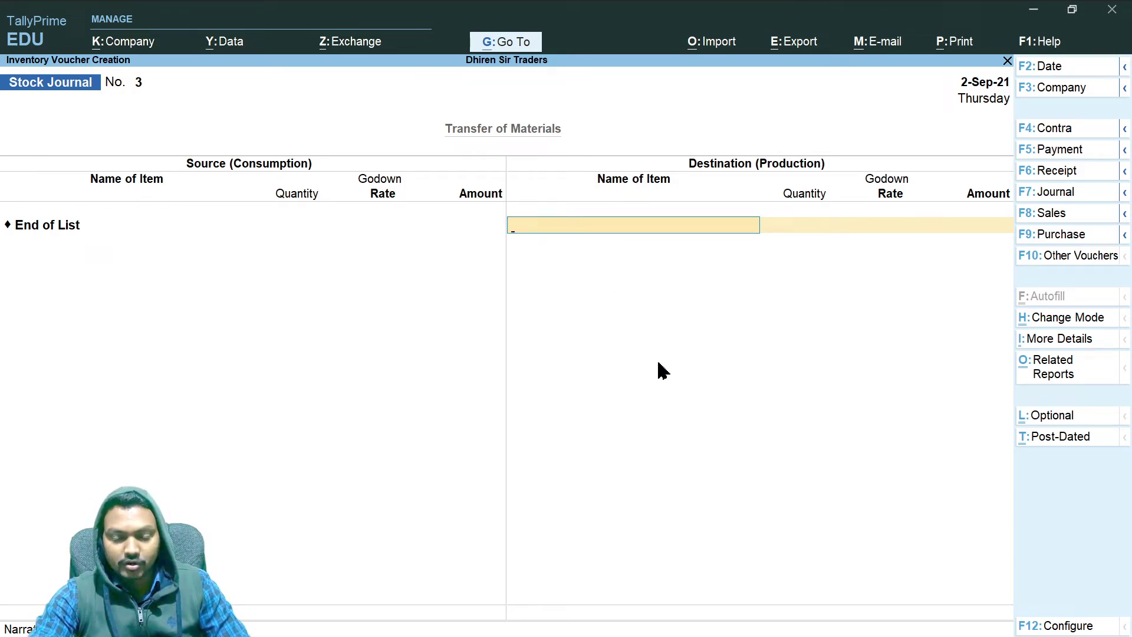
pyautogui.press('space')
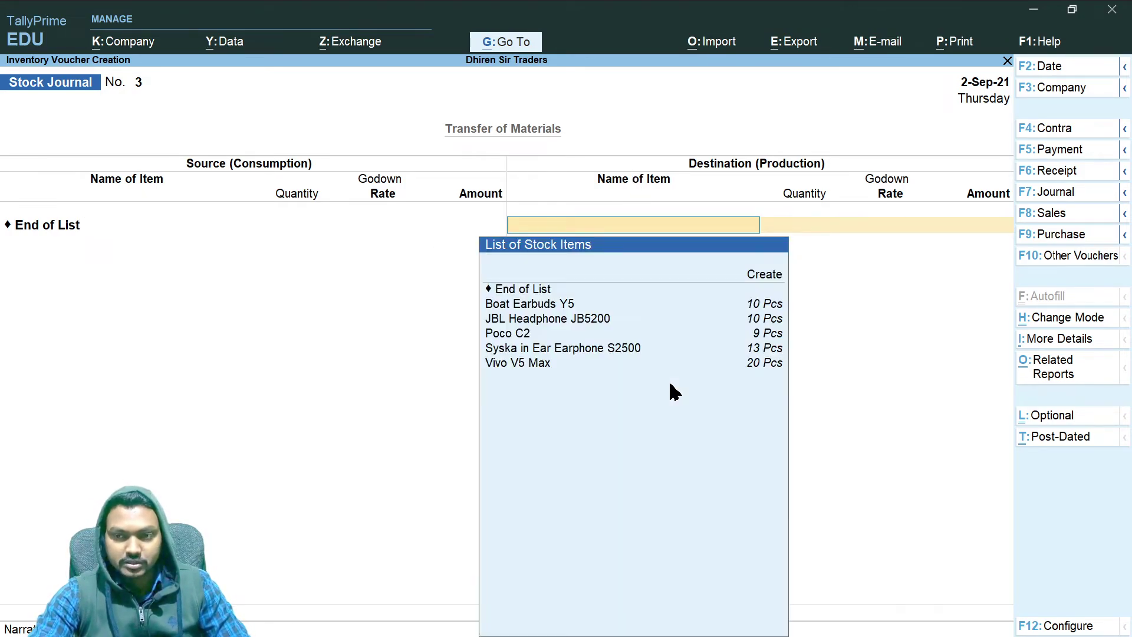
pyautogui.click(507, 333)
pyautogui.press('Return')
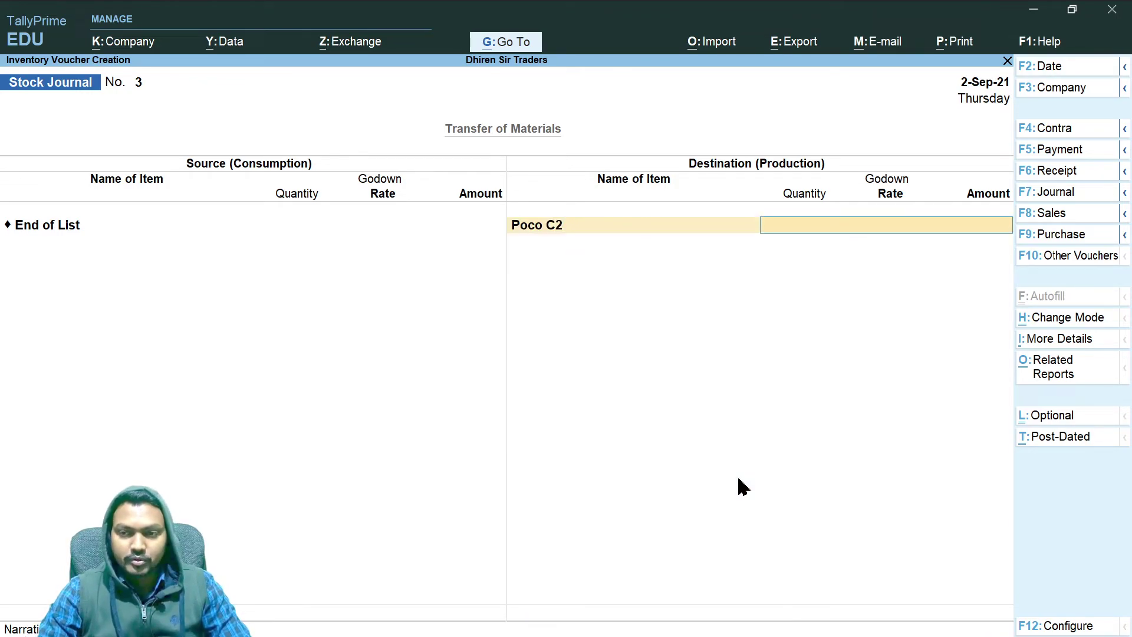
pyautogui.write('mai')
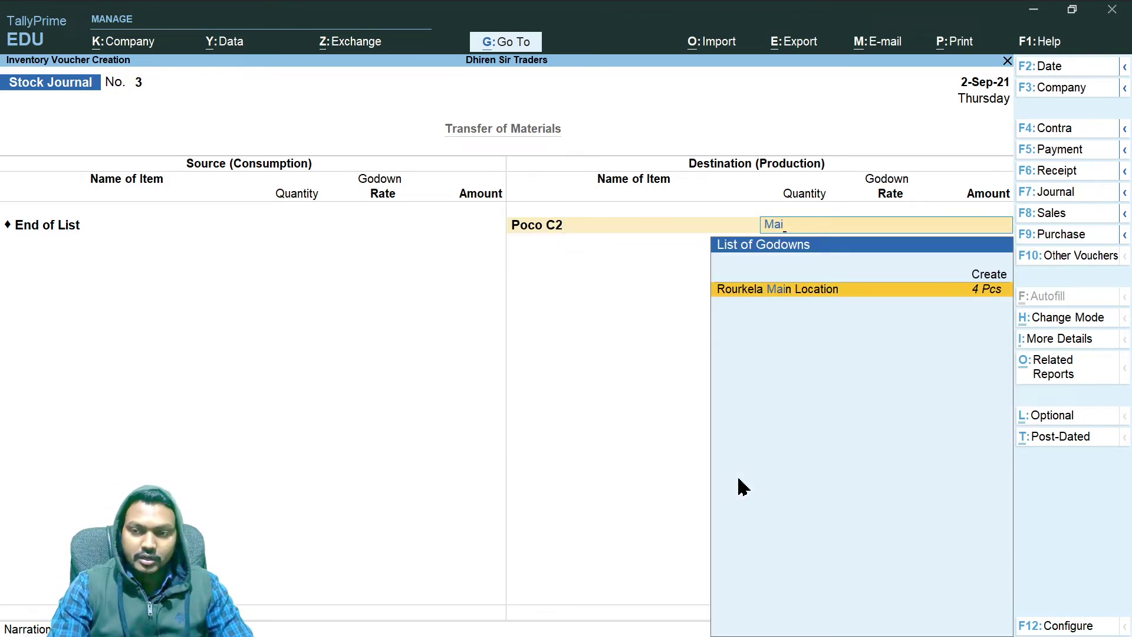
pyautogui.press('Return')
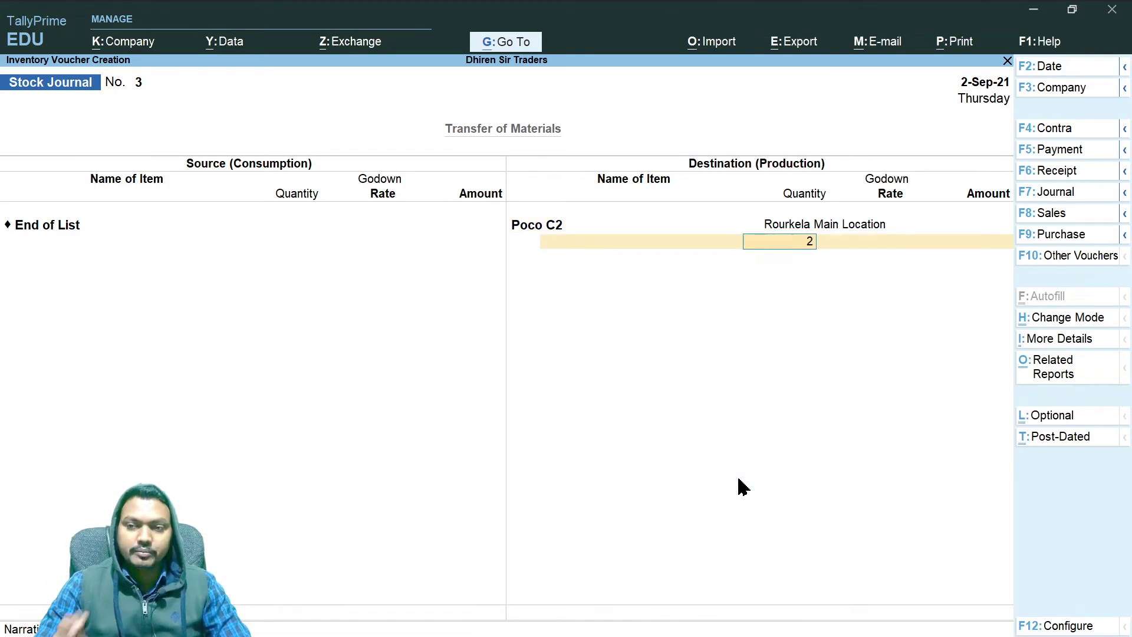
# - Set the destination quantity of Poco C2 to 1 Pcs at a rate of 12,500 per piece
pyautogui.write('1')
pyautogui.press('Return')
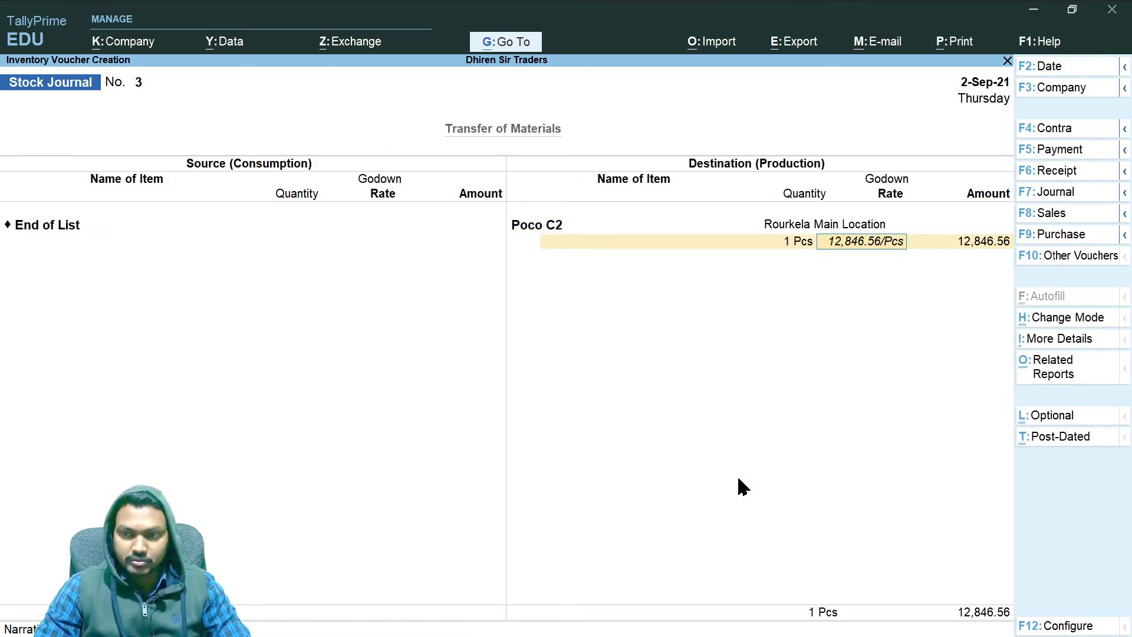
pyautogui.write('12500')
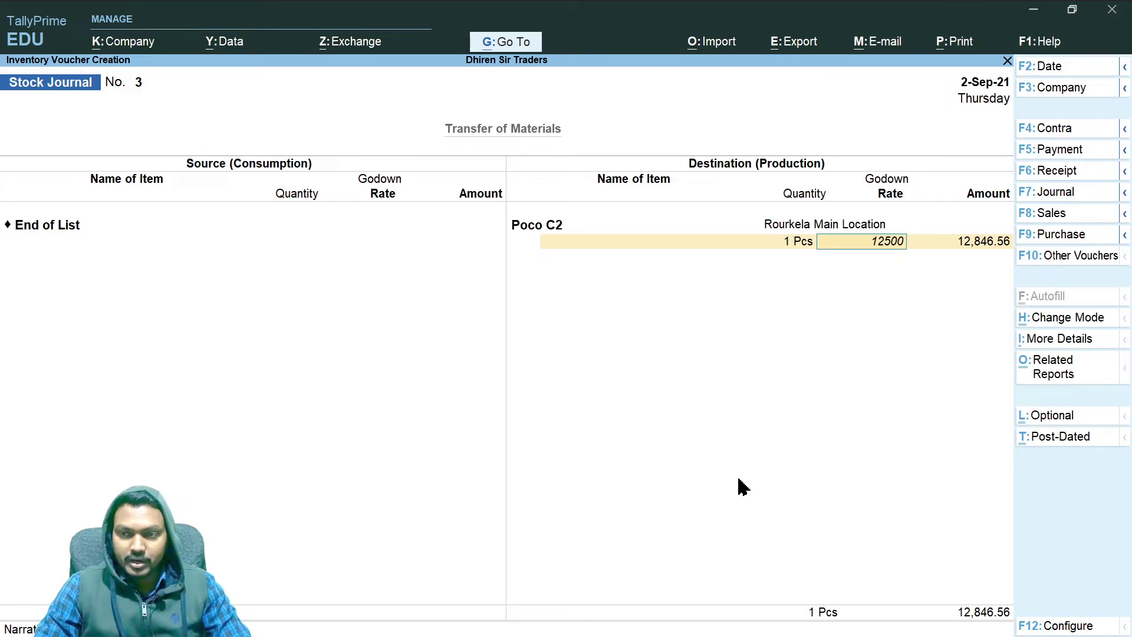
pyautogui.press('Return')
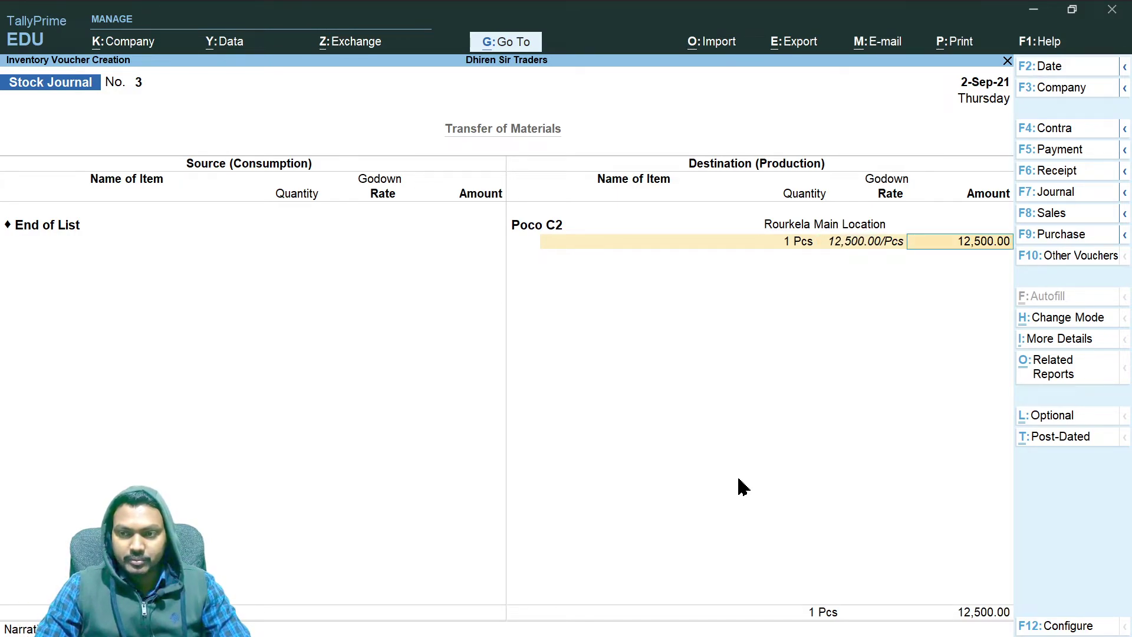
pyautogui.press('Return')
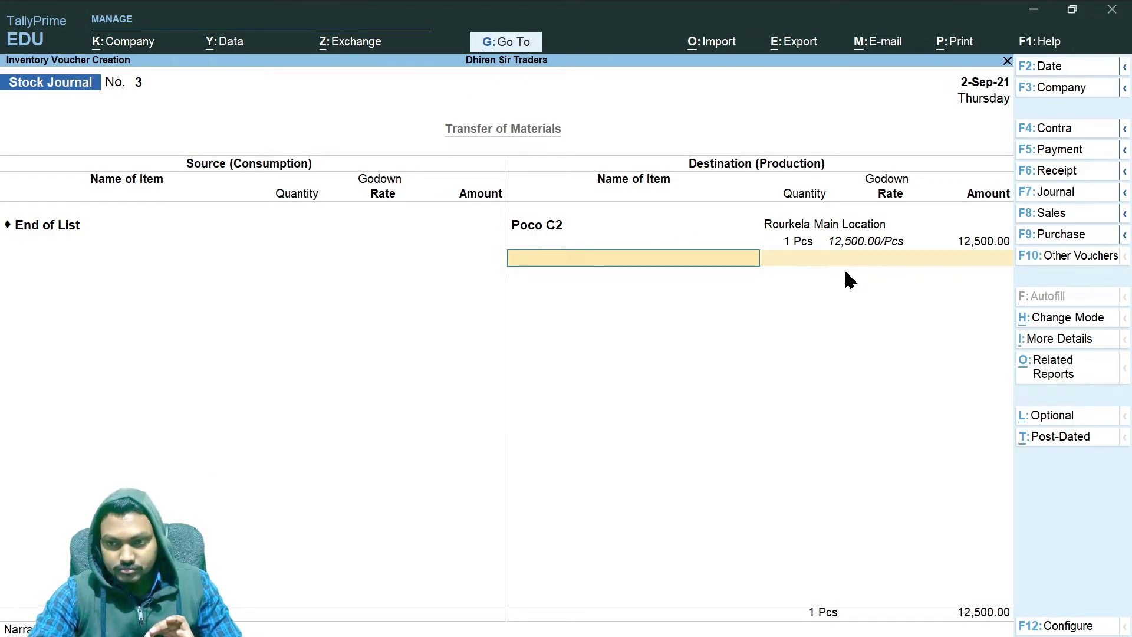
# - End the destination item list, finish the verification narration with "No...." and save the Stock Journal voucher
pyautogui.press('Return')
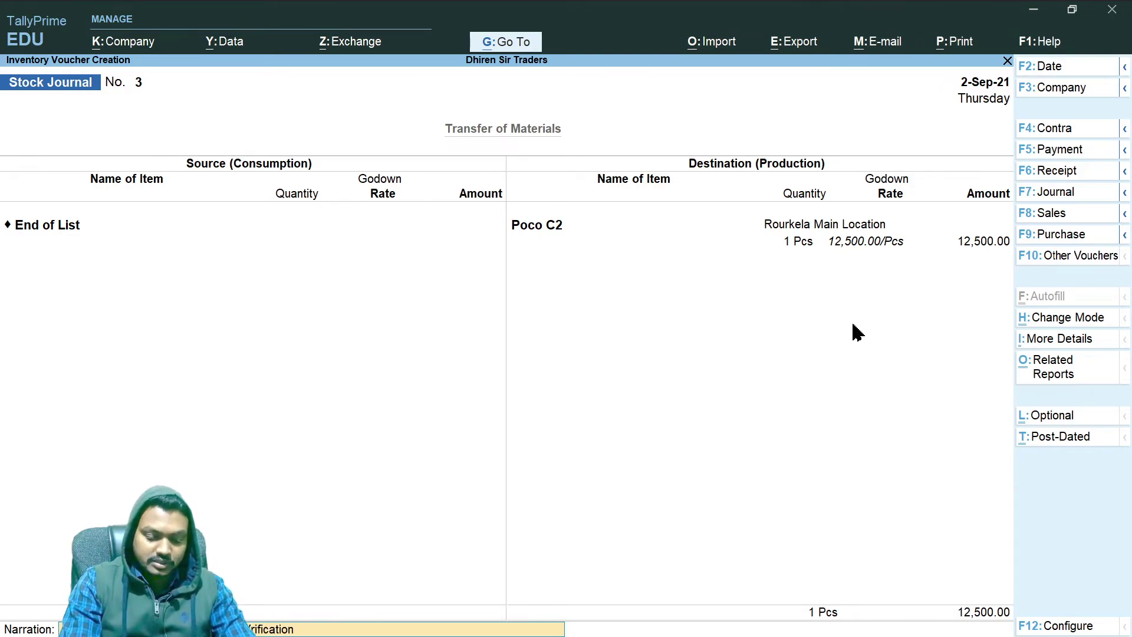
pyautogui.write('No....')
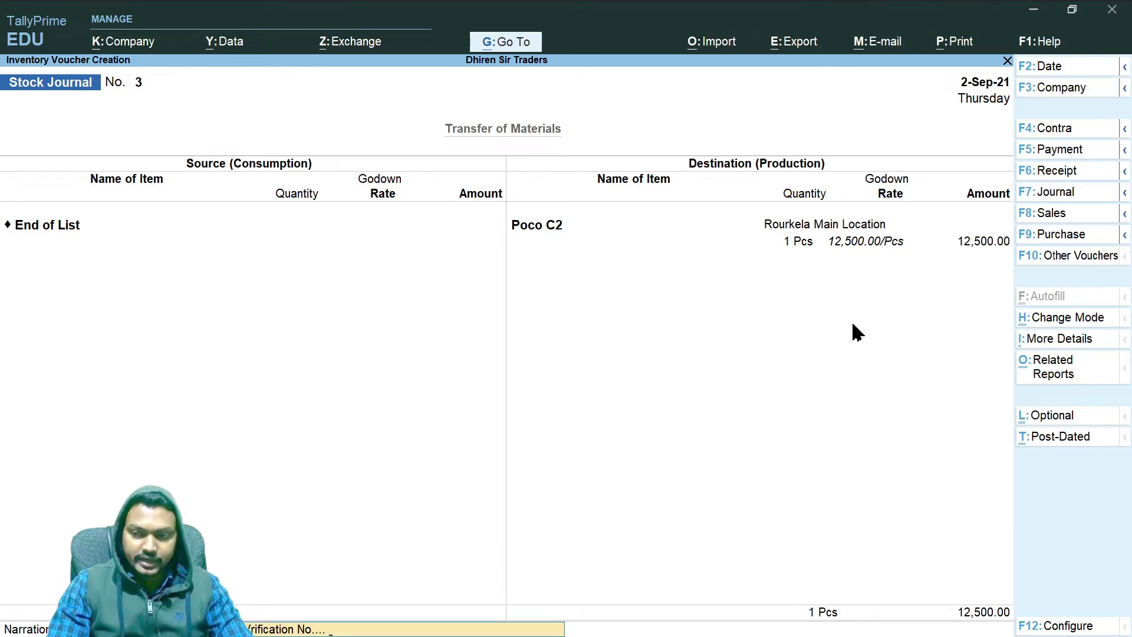
pyautogui.press('Return')
pyautogui.press('Return')
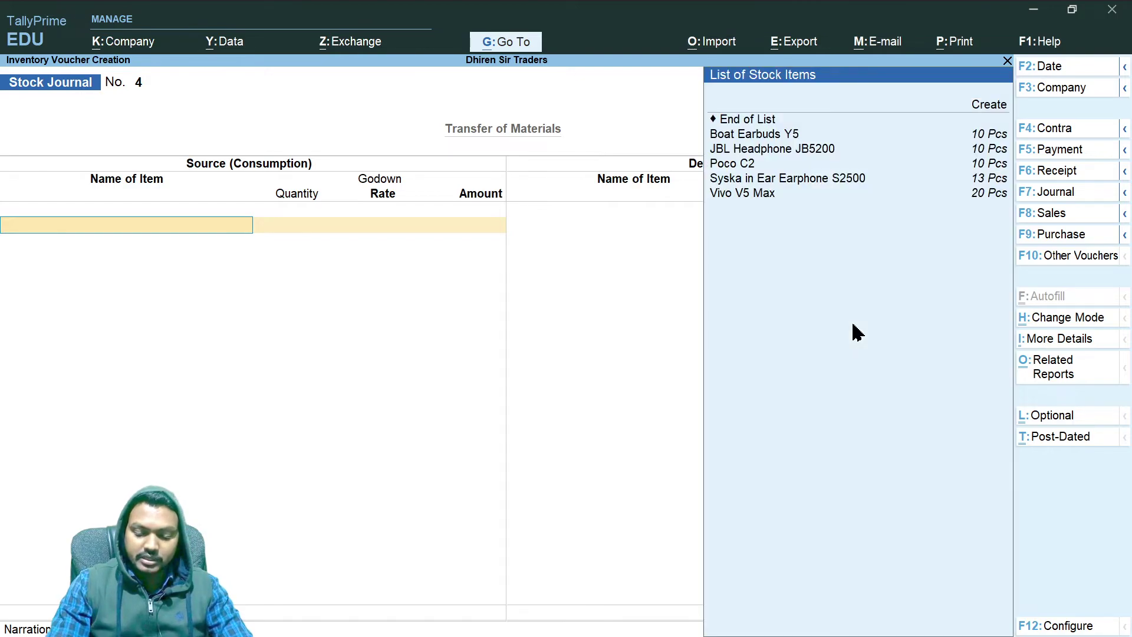
# - Look up Poco C2's stock at Rourkela Main Location in a new Stock Journal entry and discard the voucher
pyautogui.press('Down')
pyautogui.press('Down')
pyautogui.press('Down')
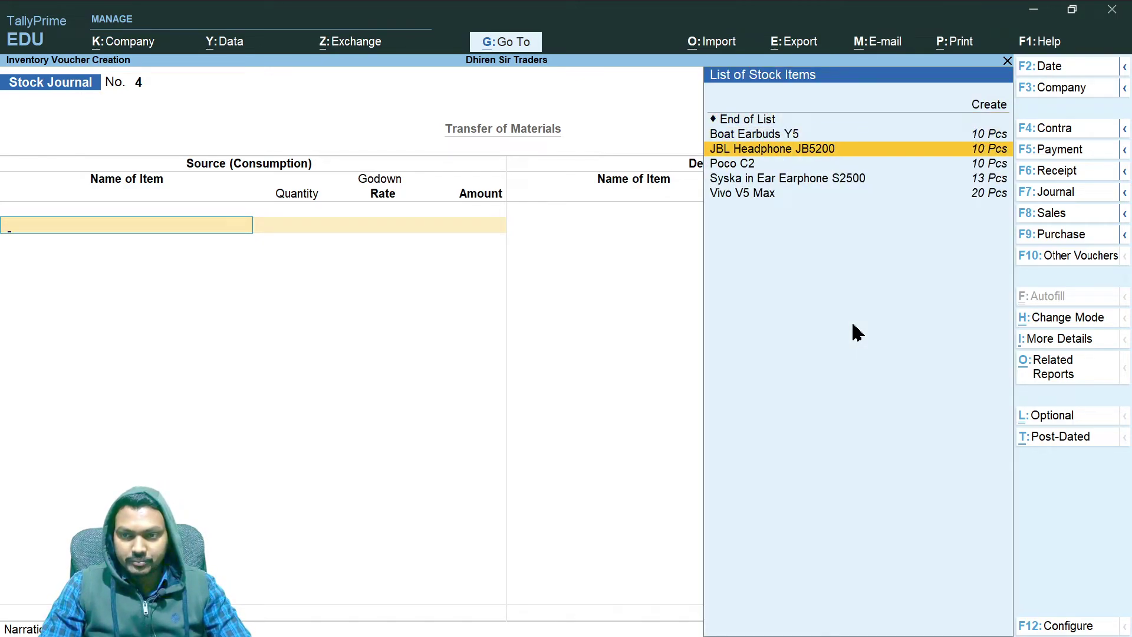
pyautogui.press('Down')
pyautogui.press('Return')
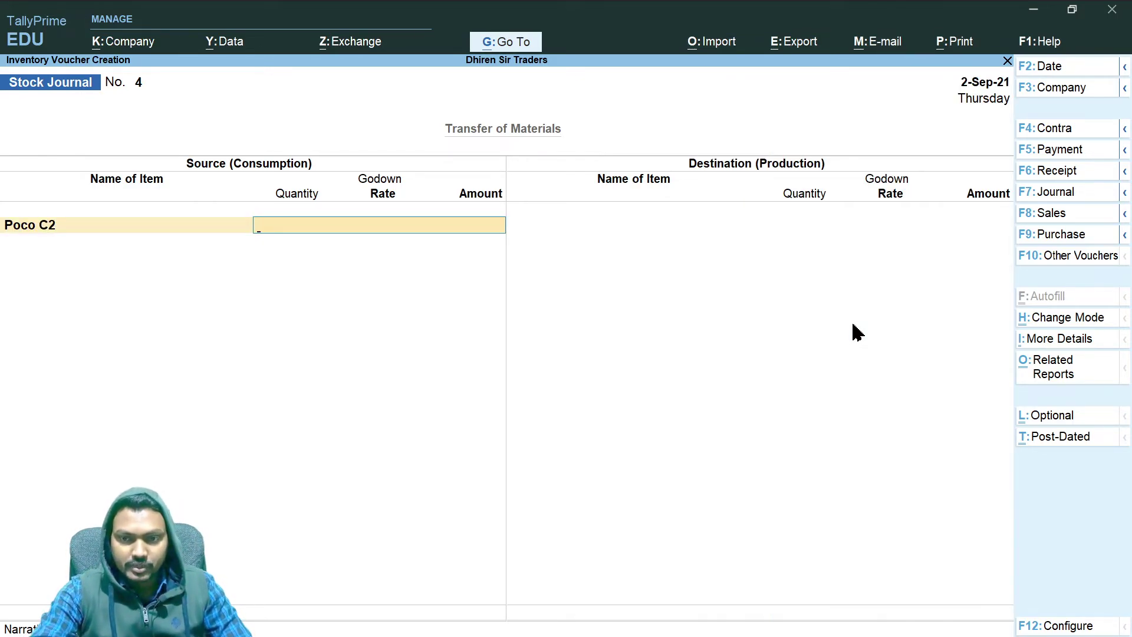
pyautogui.write('Main')
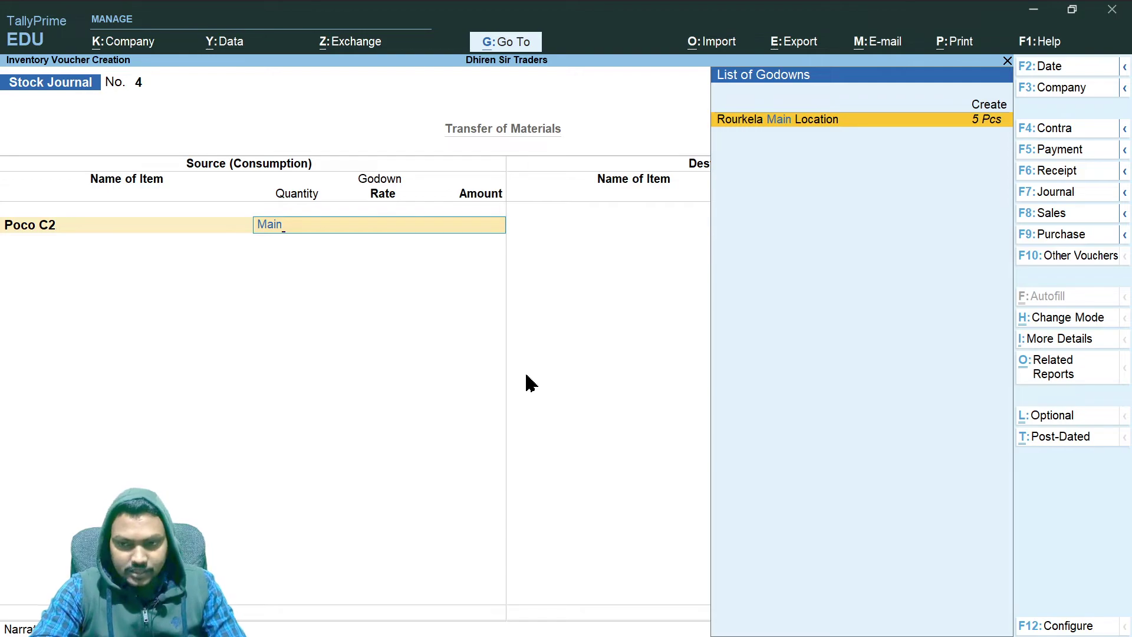
pyautogui.press('BackSpace')
pyautogui.press('BackSpace')
pyautogui.press('BackSpace')
pyautogui.press('BackSpace')
pyautogui.press('Escape')
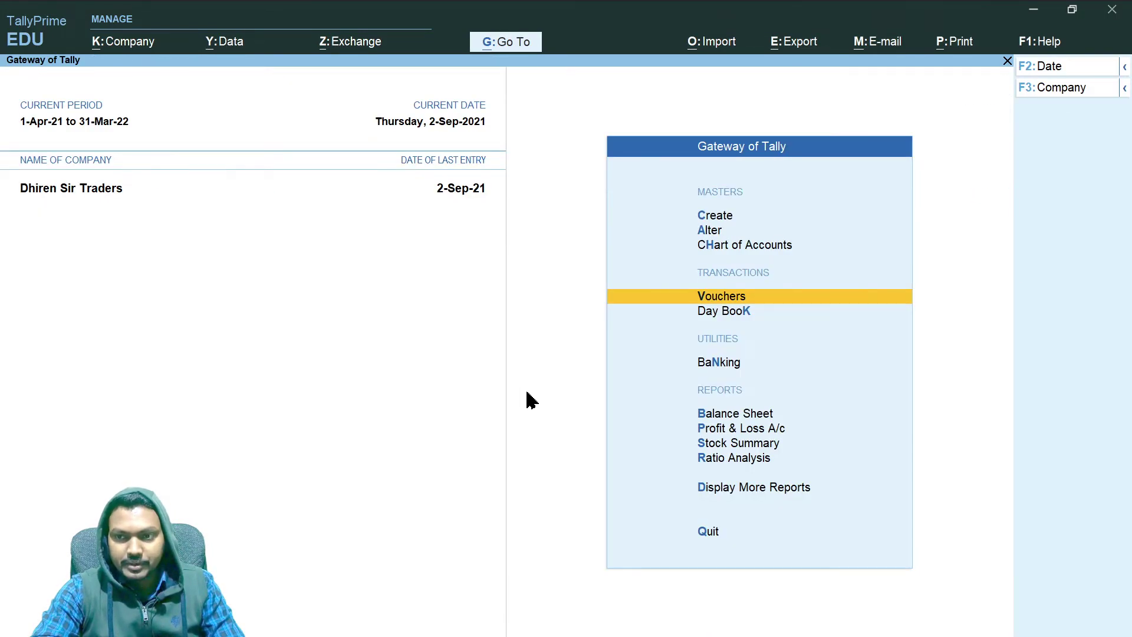
pyautogui.press('Escape')
pyautogui.press('Escape')
# - Open the godown summary of Sector- 02 Godown from the inventory books and drill into its Mobile Phones stock
pyautogui.click(739, 485)
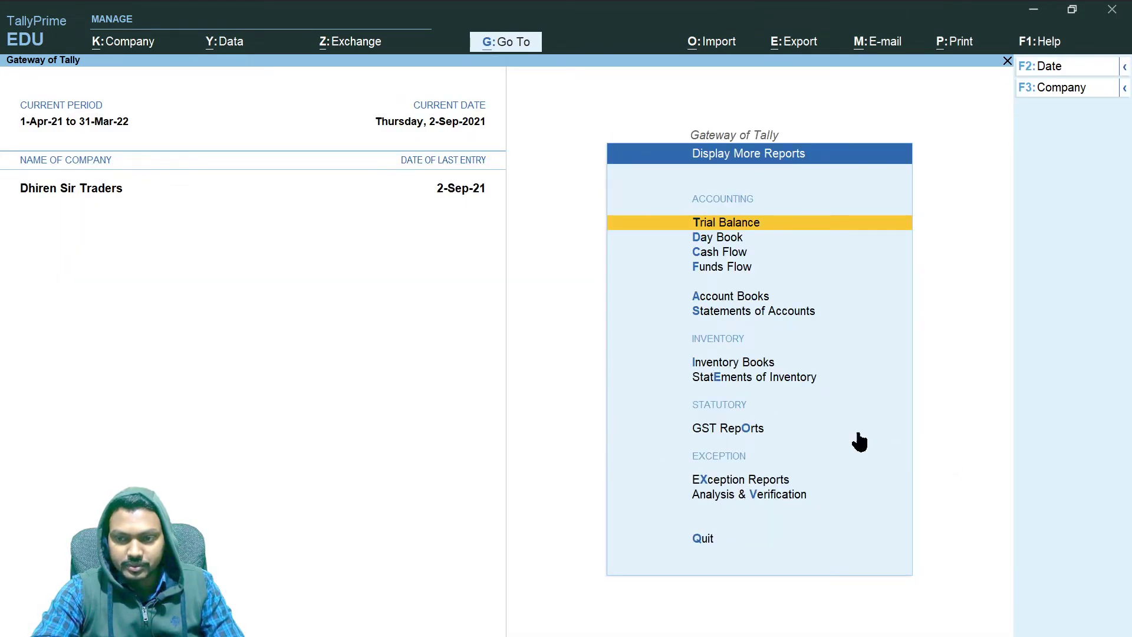
pyautogui.click(734, 361)
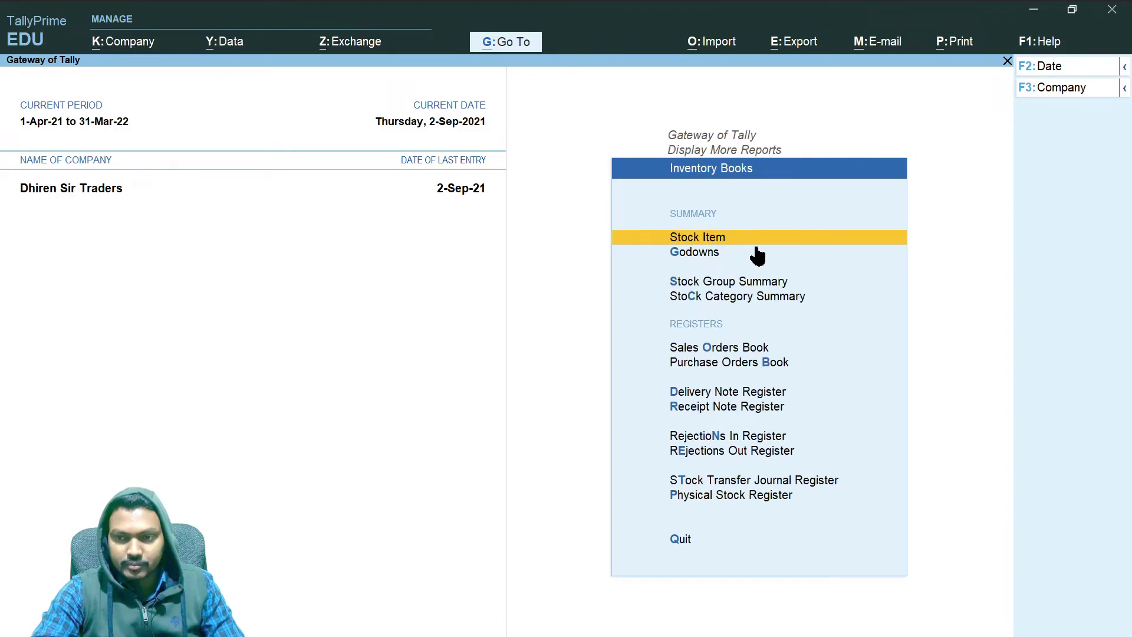
pyautogui.click(696, 254)
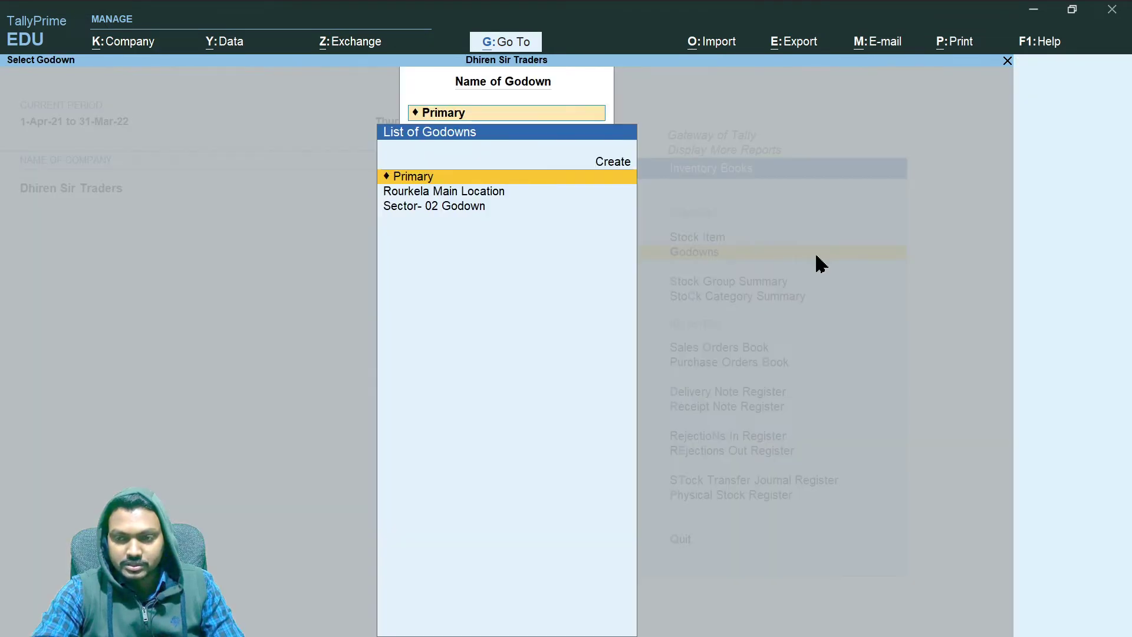
pyautogui.click(457, 206)
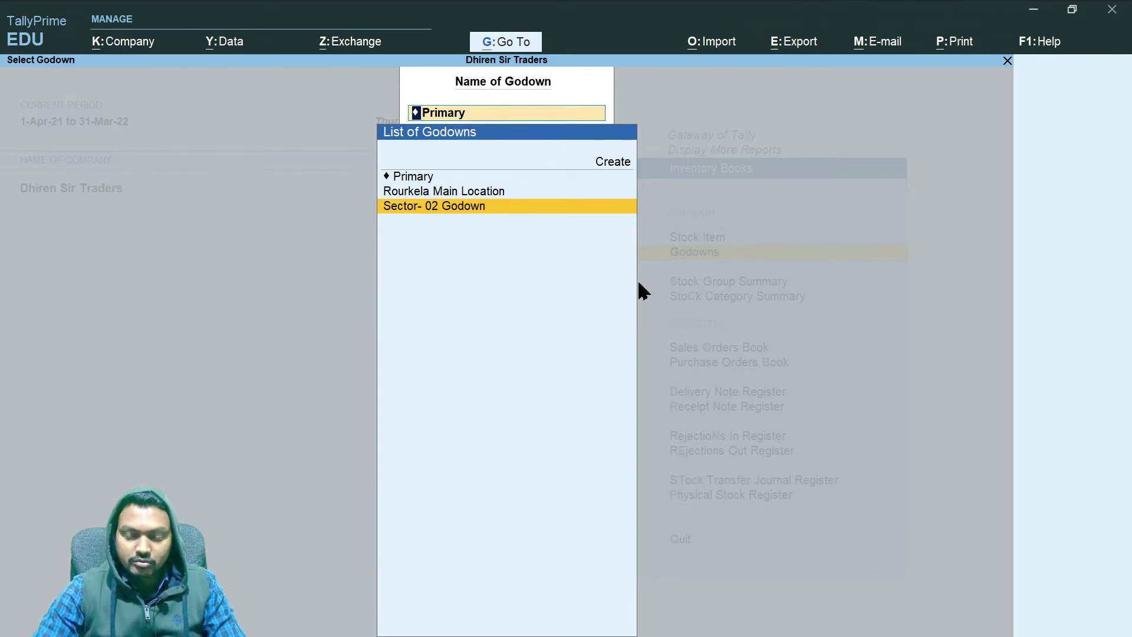
pyautogui.press('Return')
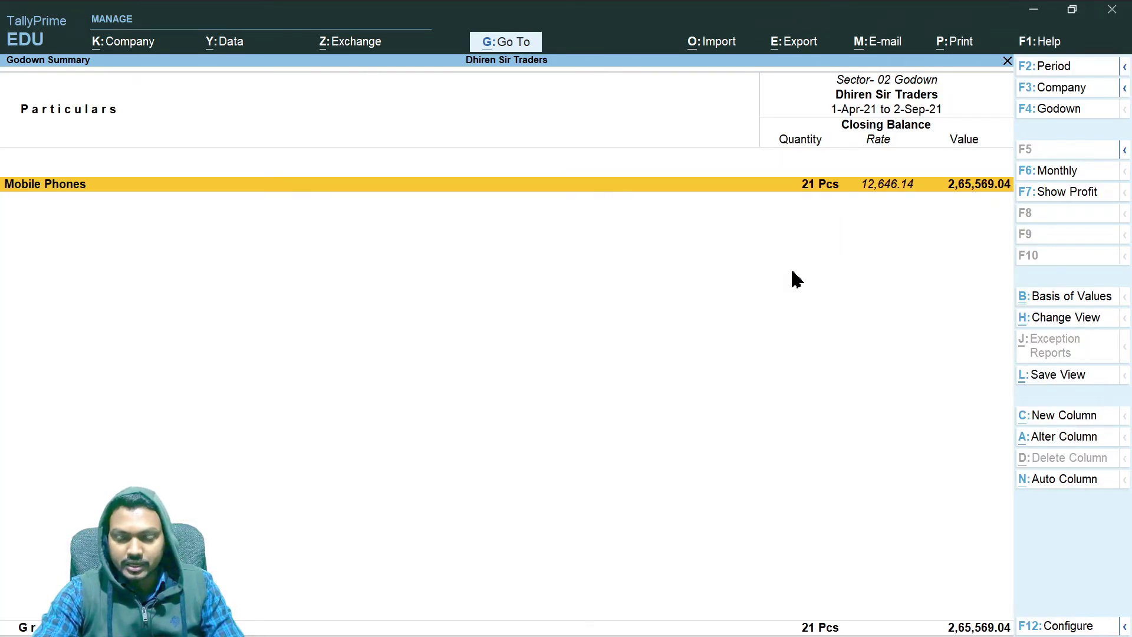
pyautogui.press('Return')
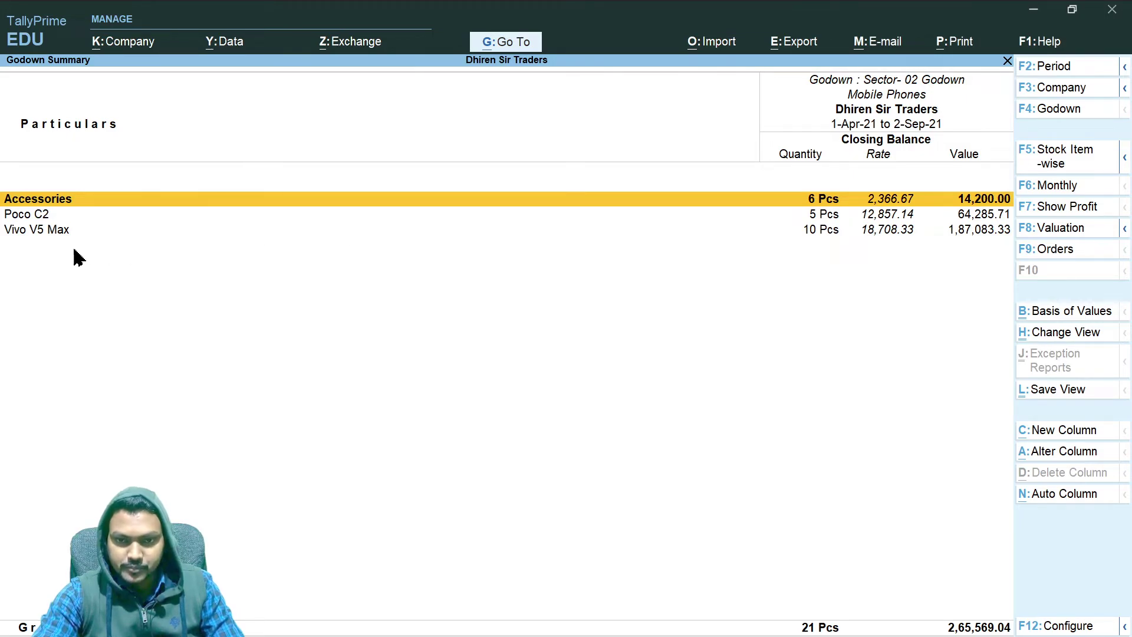
# - View the Accessories stock held at Sector- 02 Godown, and close the reports back to the Gateway of Tally
pyautogui.doubleClick(69, 201)
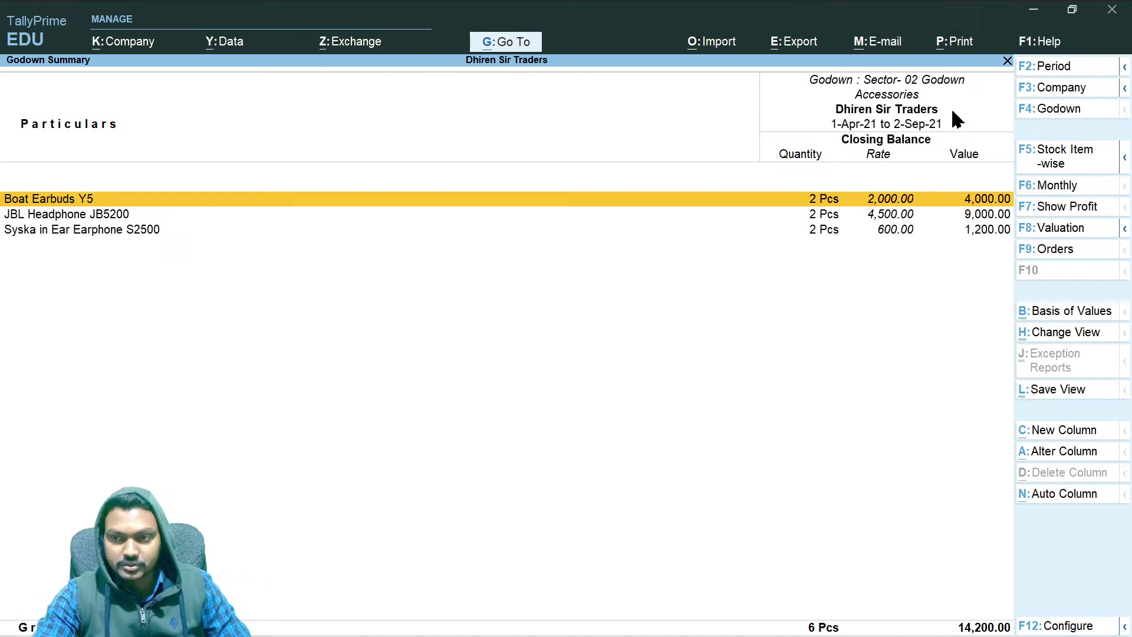
pyautogui.press('Escape')
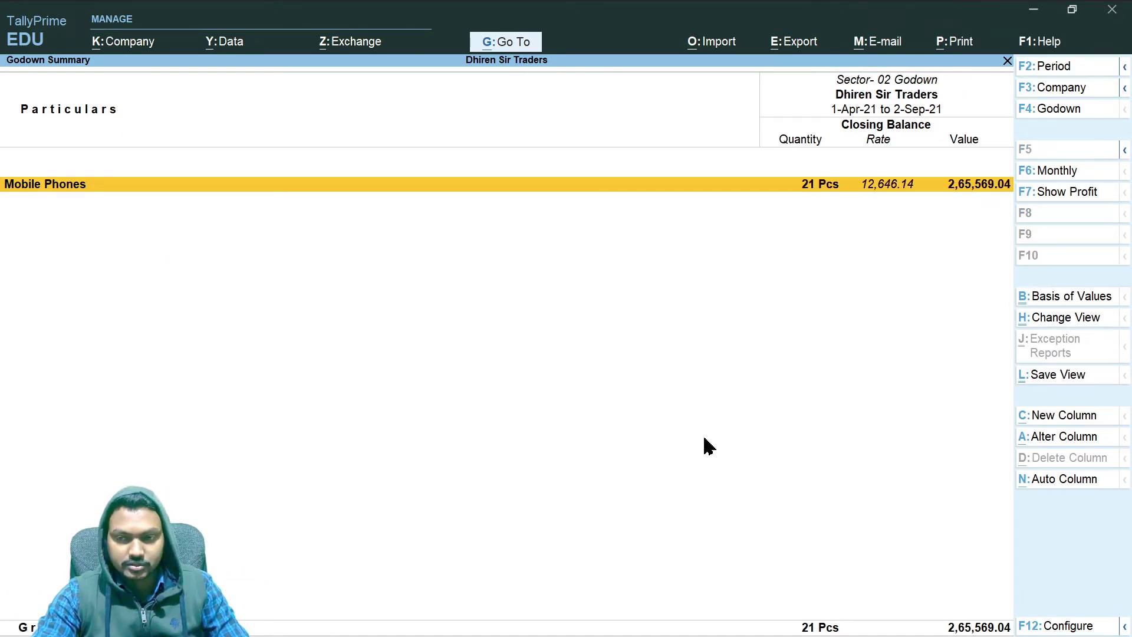
pyautogui.press('Escape')
pyautogui.press('Escape')
pyautogui.press('Escape')
pyautogui.press('Escape')
pyautogui.press('Escape')
pyautogui.press('Escape')
pyautogui.press('Escape')
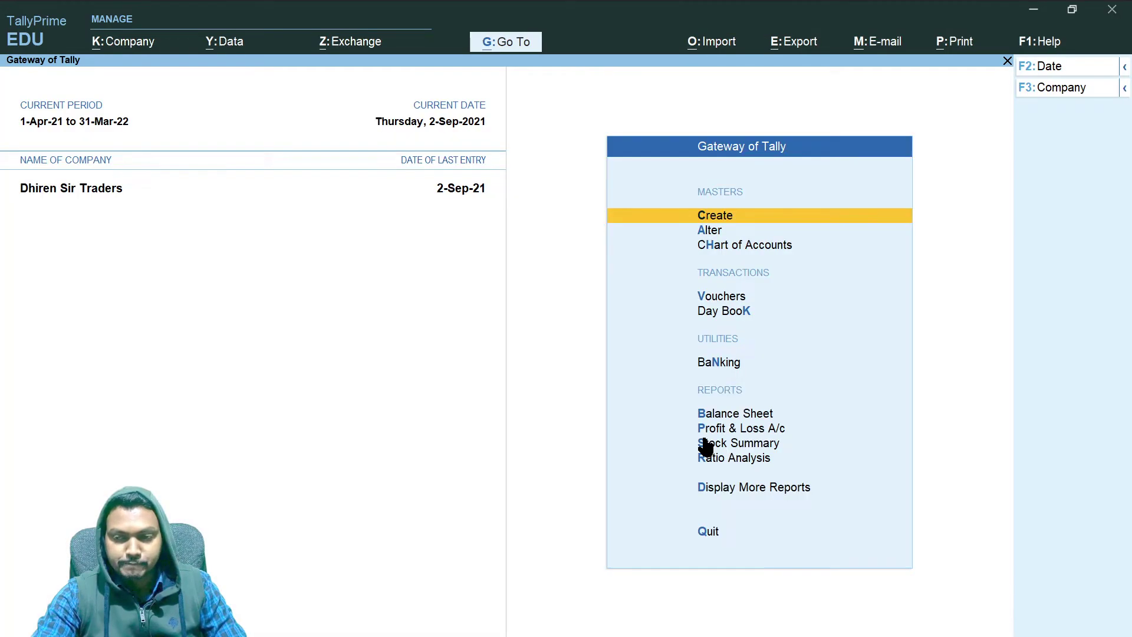
# - Start a new Stock Journal voucher with Boat Earbuds Y5 as the source item
pyautogui.press('v')
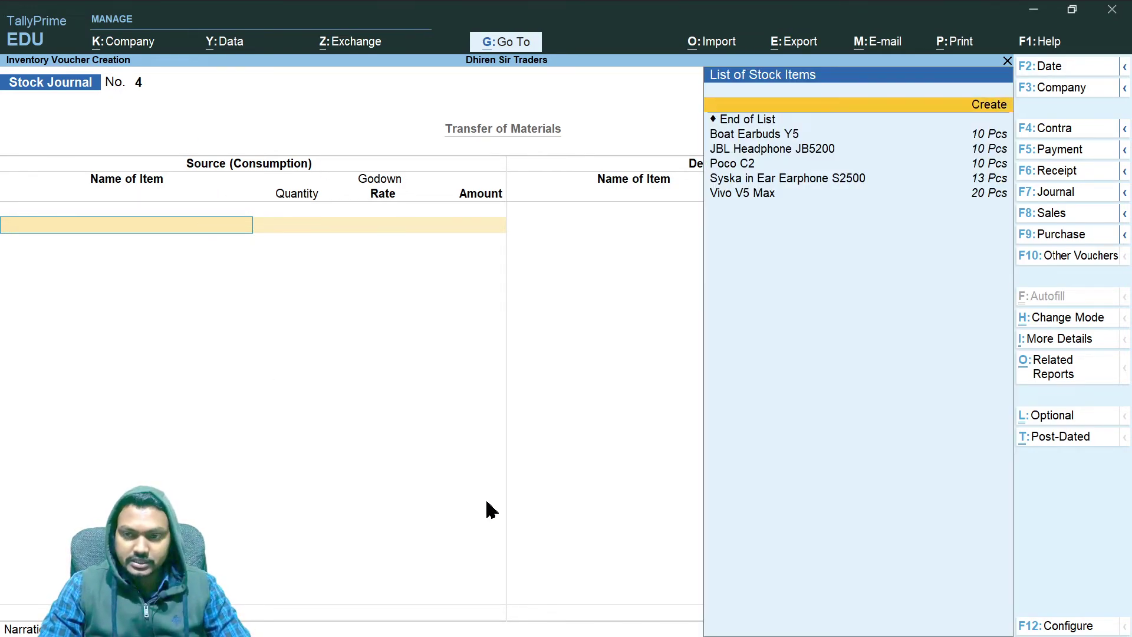
pyautogui.press('Down')
pyautogui.press('Down')
pyautogui.press('Down')
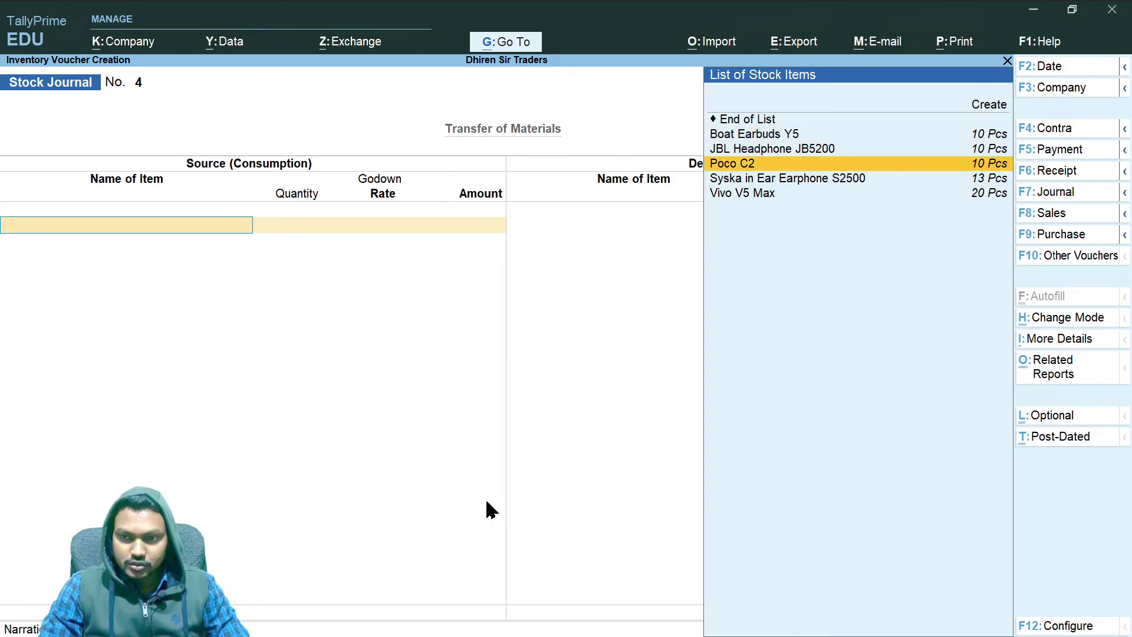
pyautogui.press('Up')
pyautogui.press('Up')
pyautogui.press('Up')
pyautogui.press('Return')
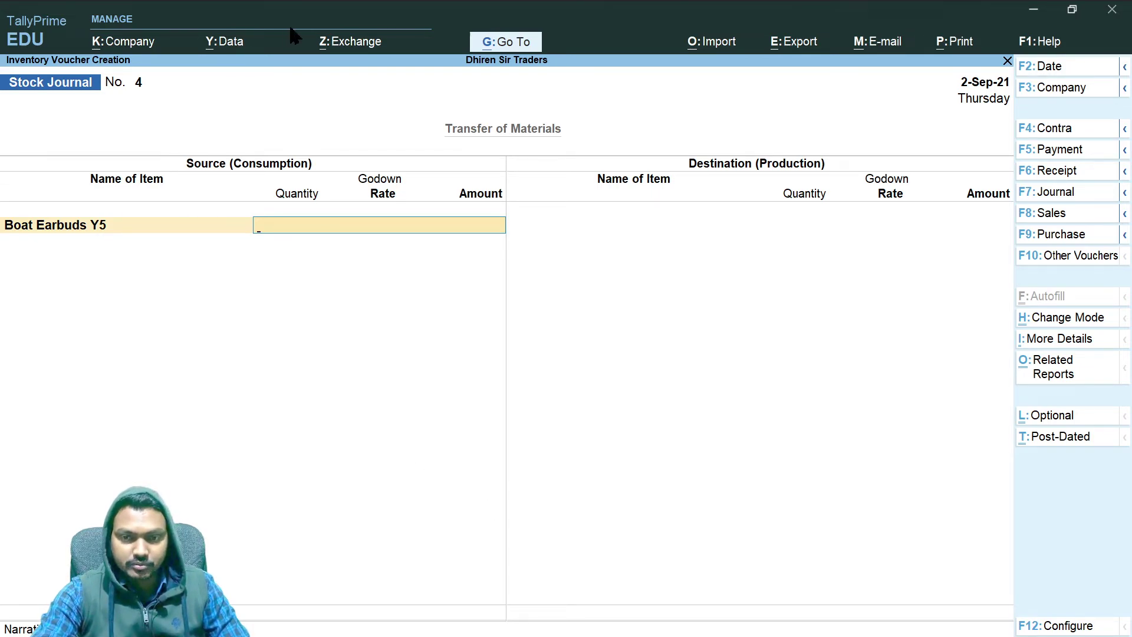
# - Draw 1 Pcs of Boat Earbuds Y5 from Sector- 02 Godown at a rate of 2,000 per piece
pyautogui.write('Sec')
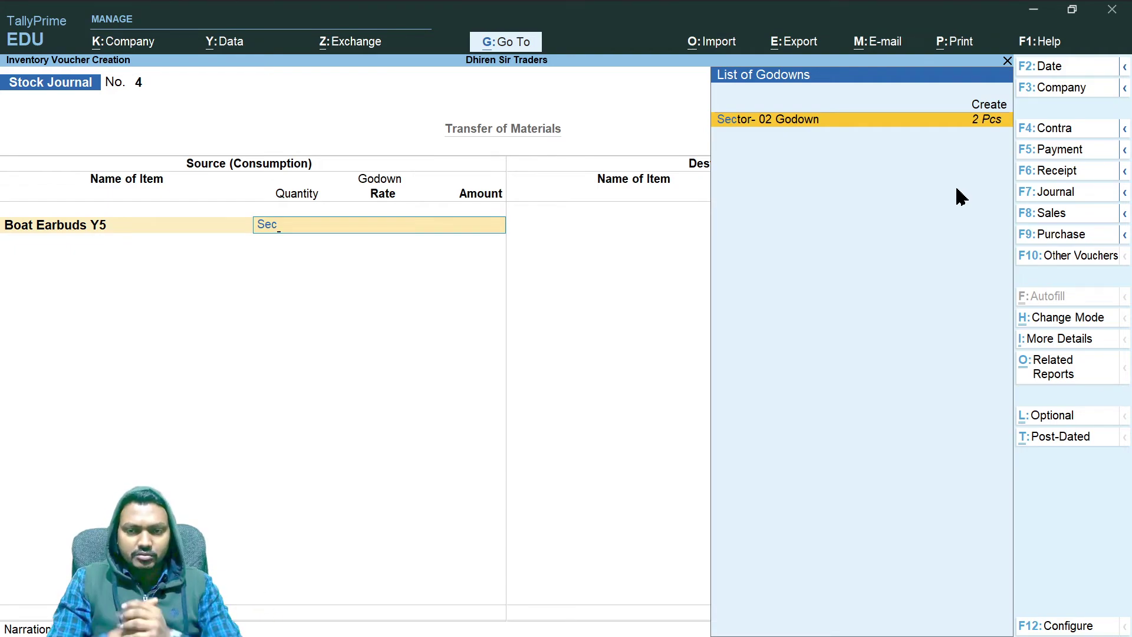
pyautogui.press('Return')
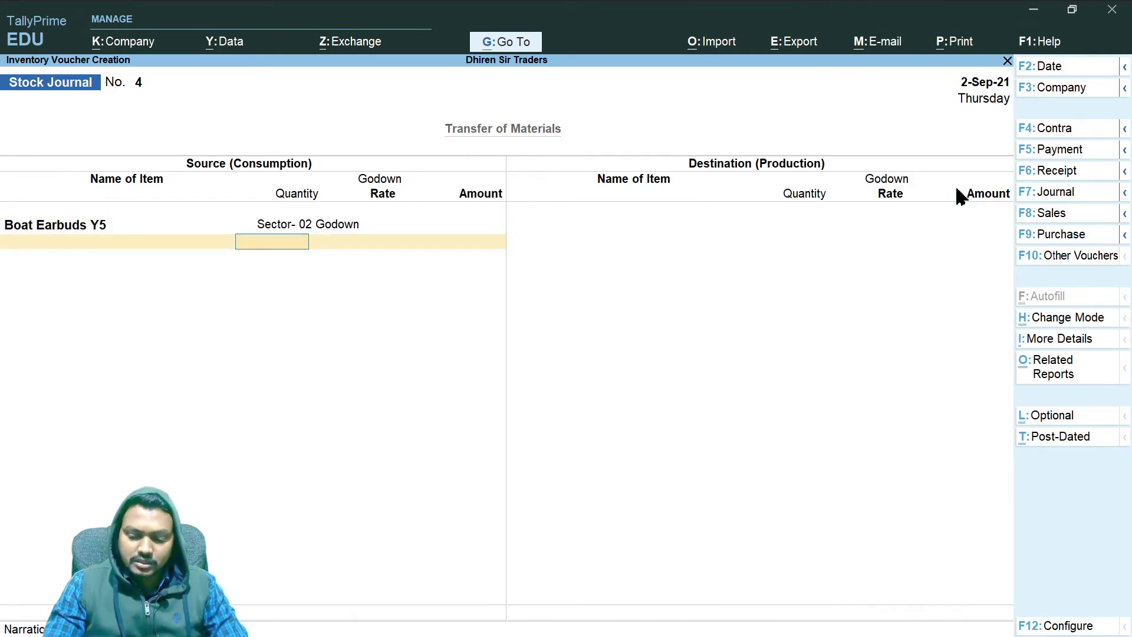
pyautogui.press('Return')
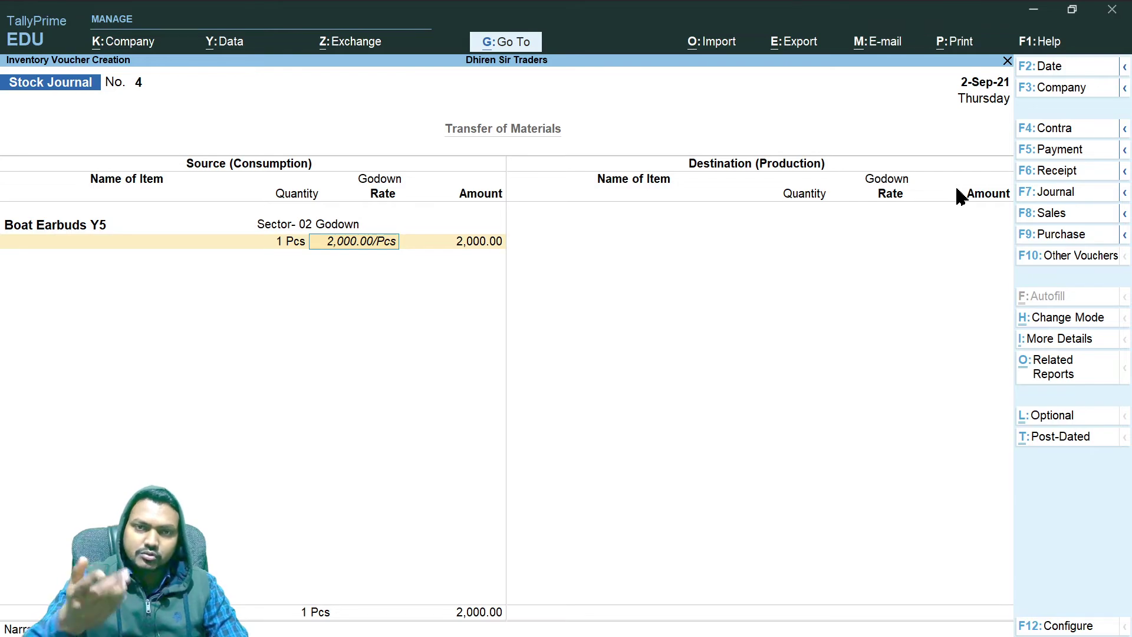
pyautogui.press('Return')
pyautogui.press('Return')
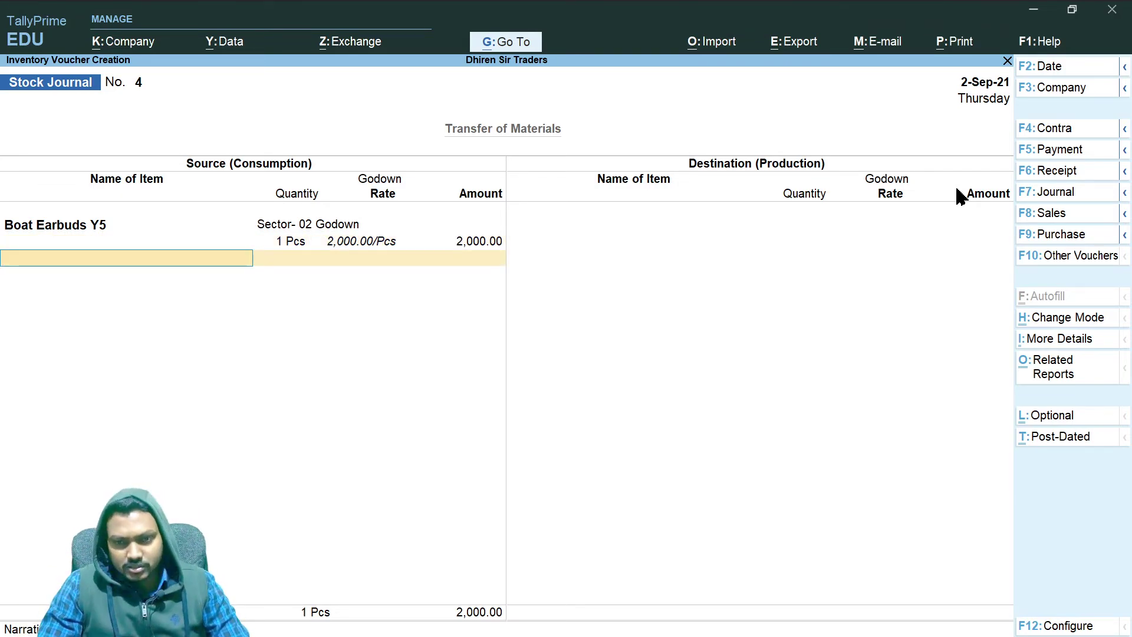
# - End both item lists without a destination item, enter a narration ending "for Physical Verification vide vr,..... no... Audit No...." and save the voucher
pyautogui.press('Return')
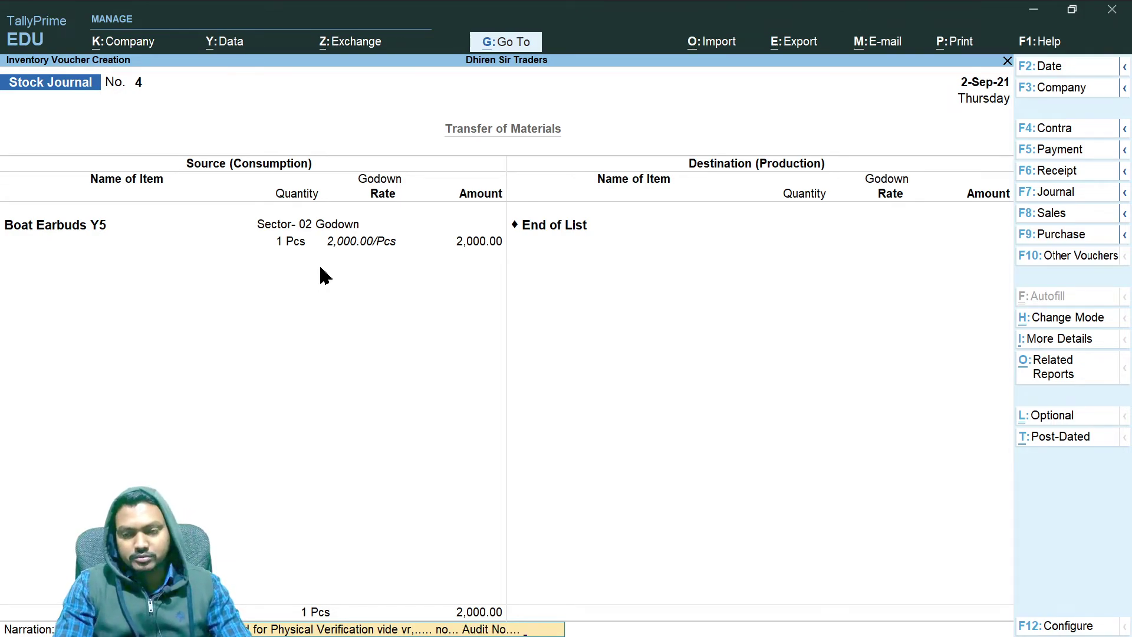
pyautogui.press('Return')
pyautogui.press('y')
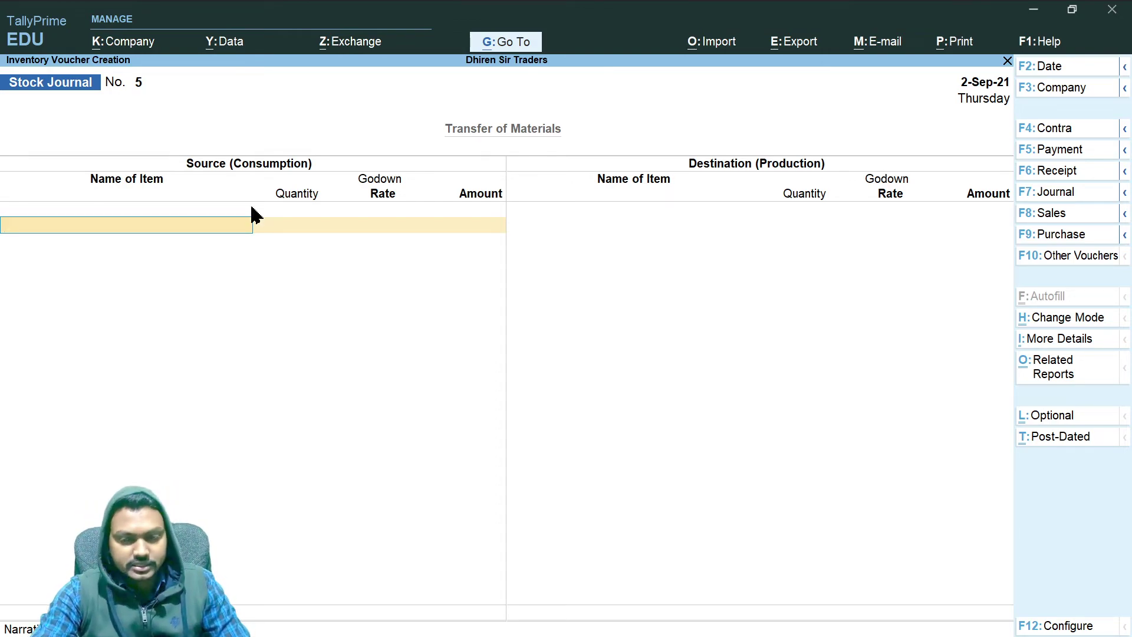
# - Look up the stock of Boat Earbuds Y5 at Sector- 02 Godown in a new Stock Journal entry
pyautogui.write('Boa')
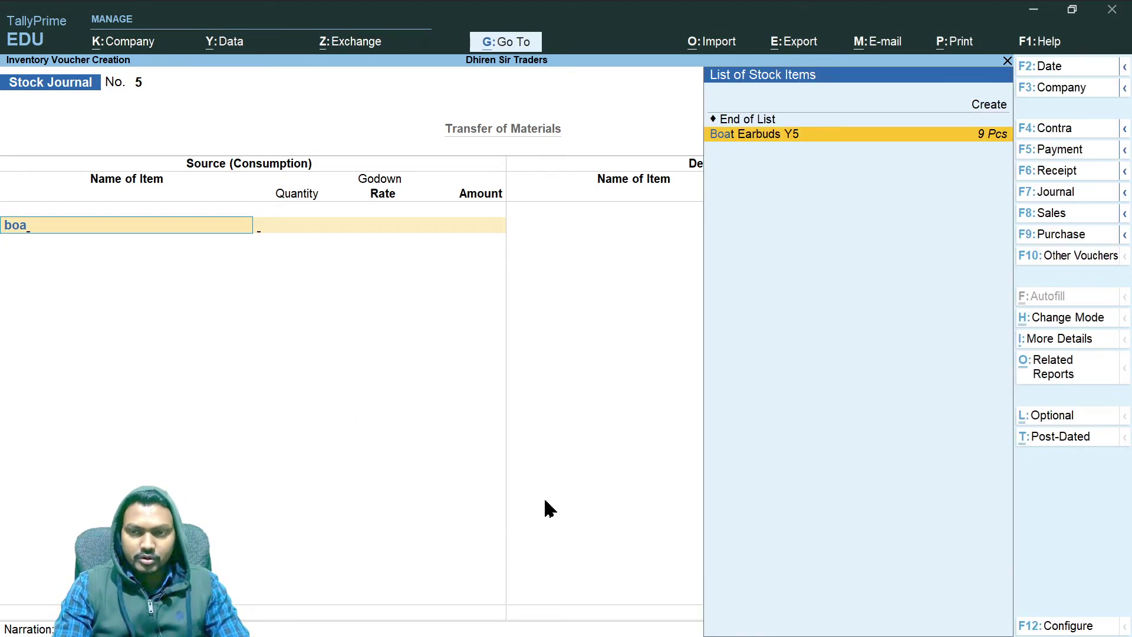
pyautogui.press('Return')
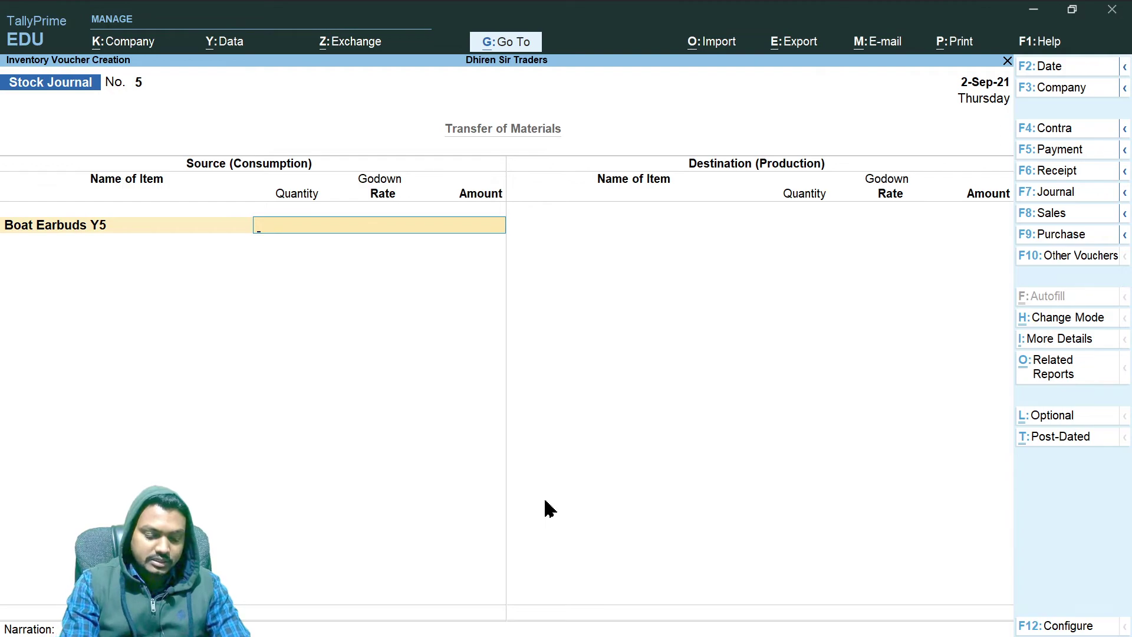
pyautogui.write('Sec')
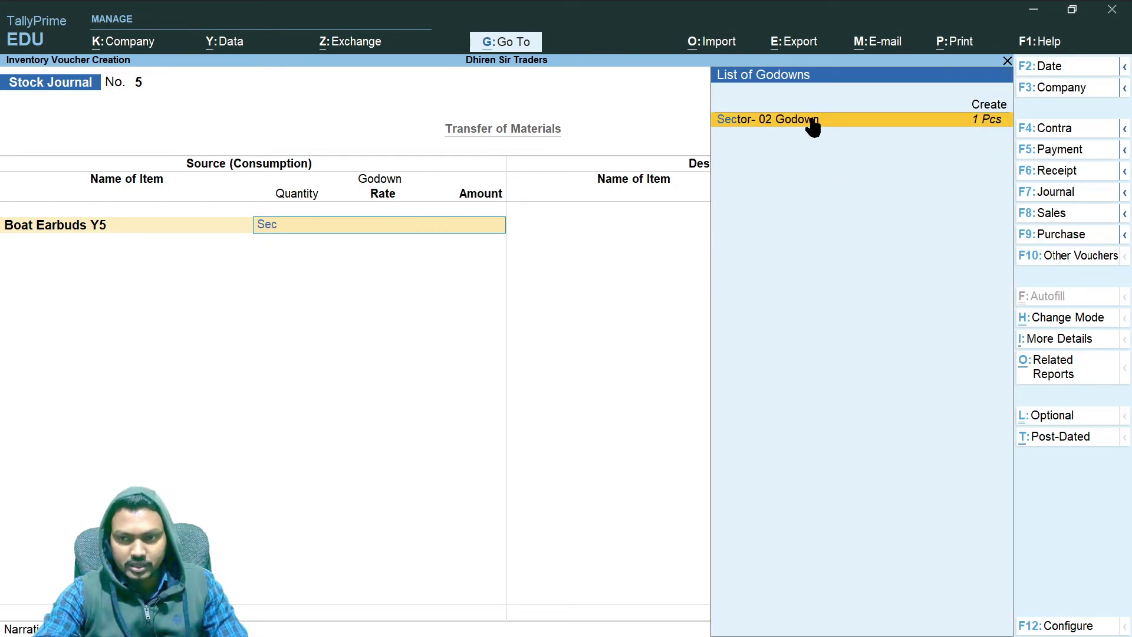
pyautogui.click(811, 121)
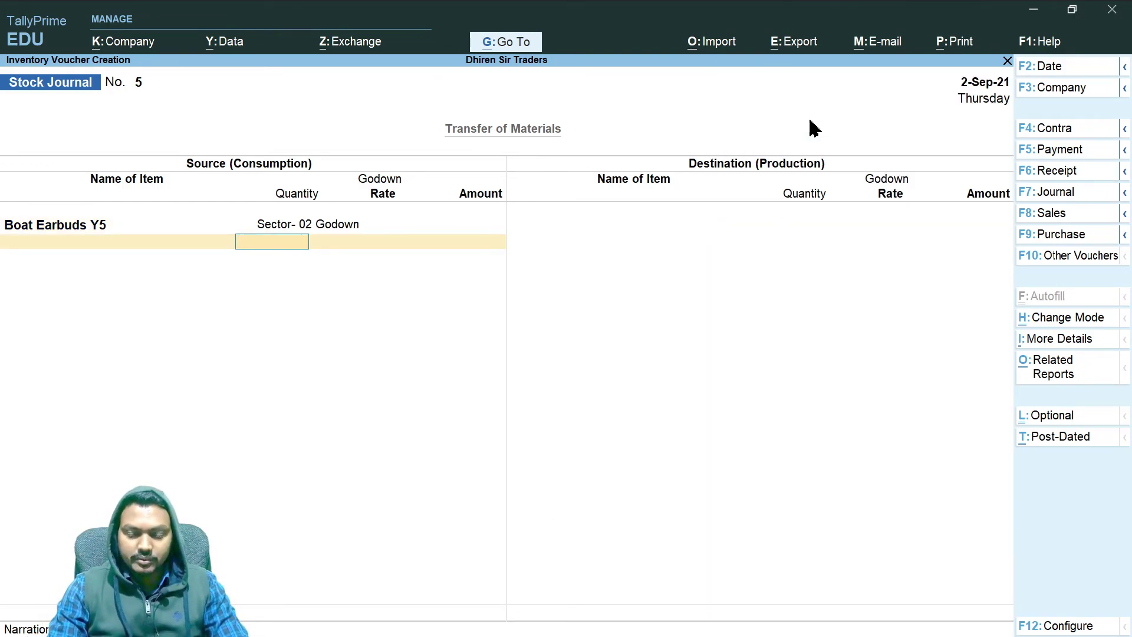
pyautogui.press('BackSpace')
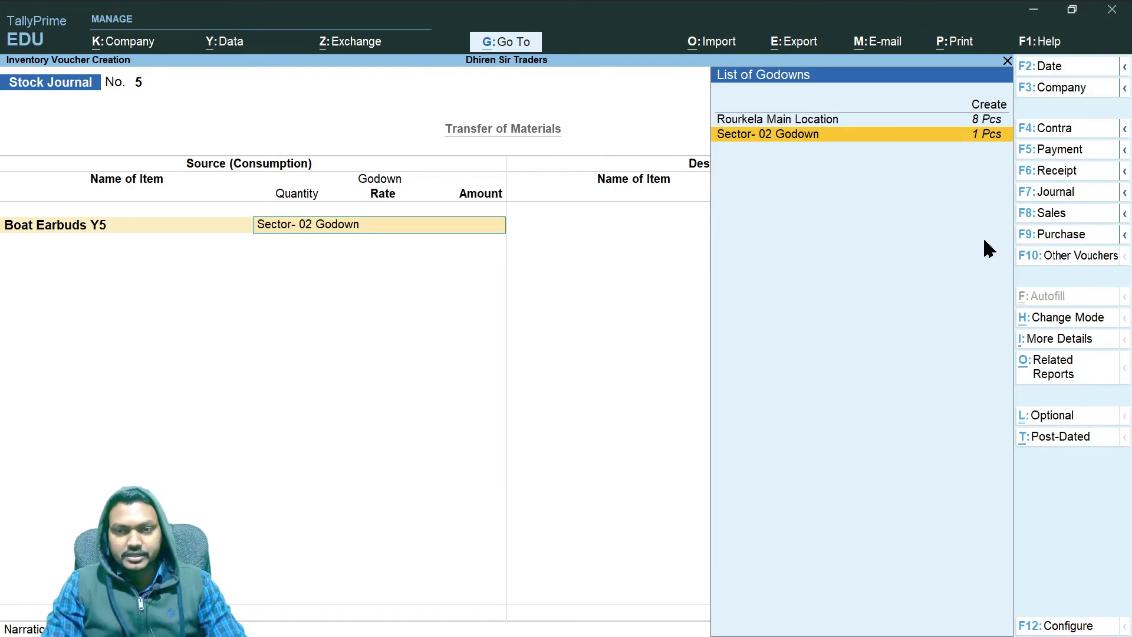
# - Switch to OneNote, review the handwritten Multiple Godown Management notes, and return to TallyPrime
pyautogui.hotkey('alt', 'Tab')
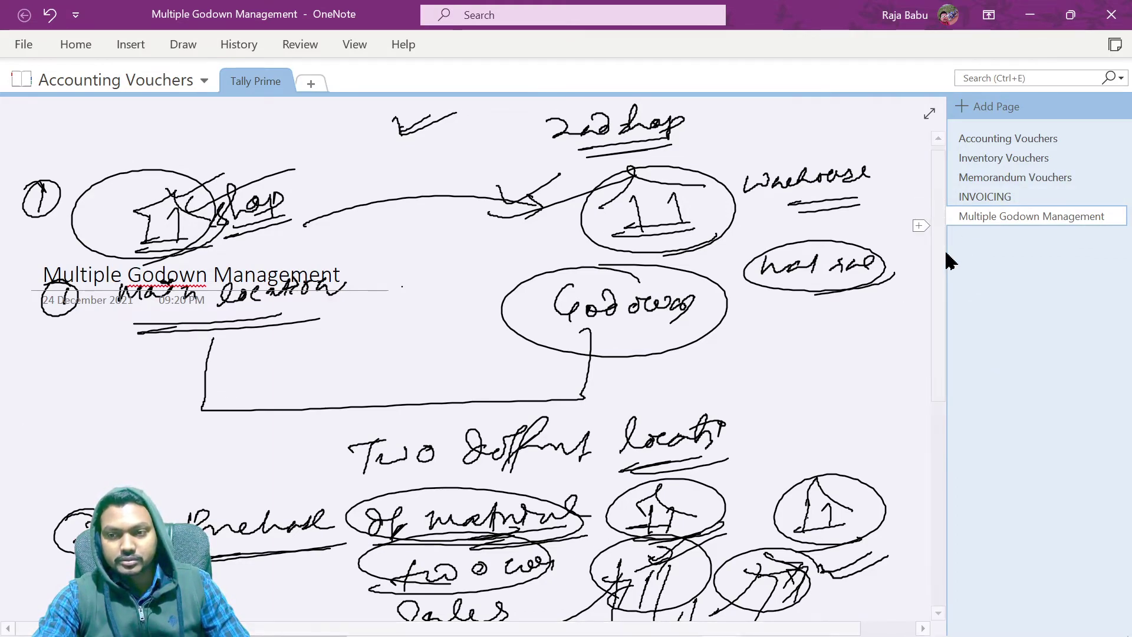
pyautogui.moveTo(937, 266); pyautogui.dragTo(937, 386)
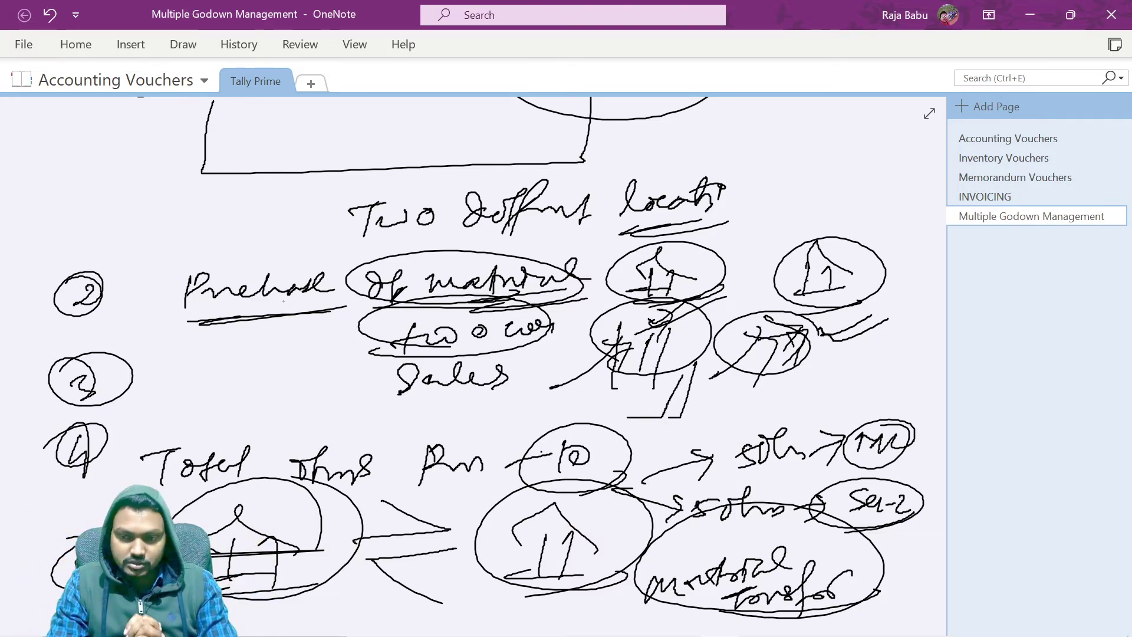
pyautogui.scroll(-3, 472, 354)
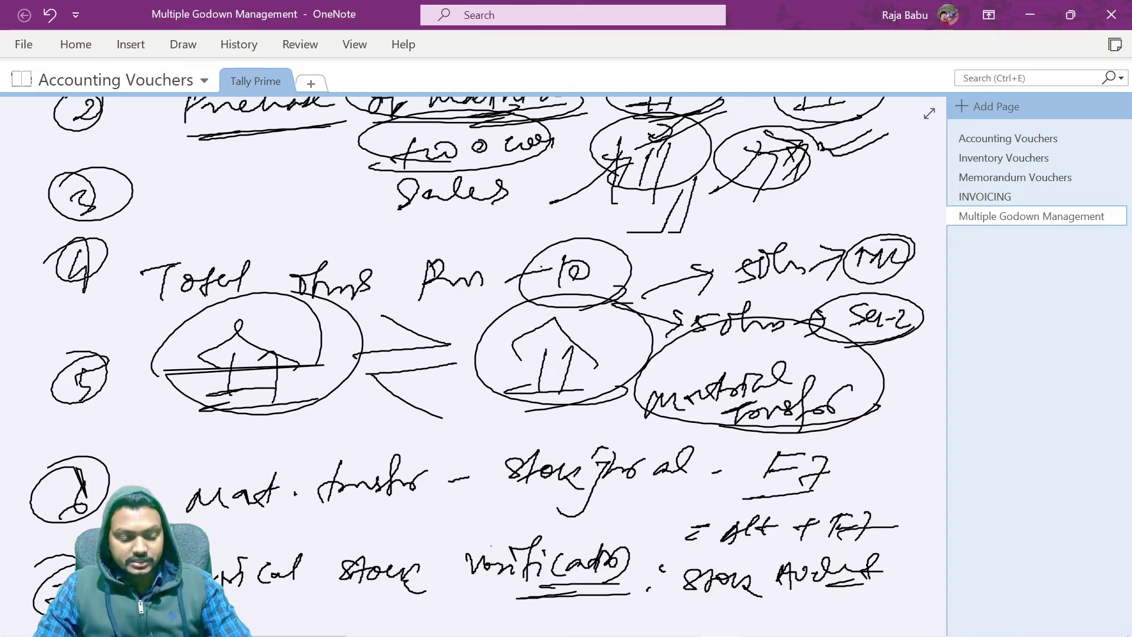
pyautogui.hotkey('alt', 'Tab')
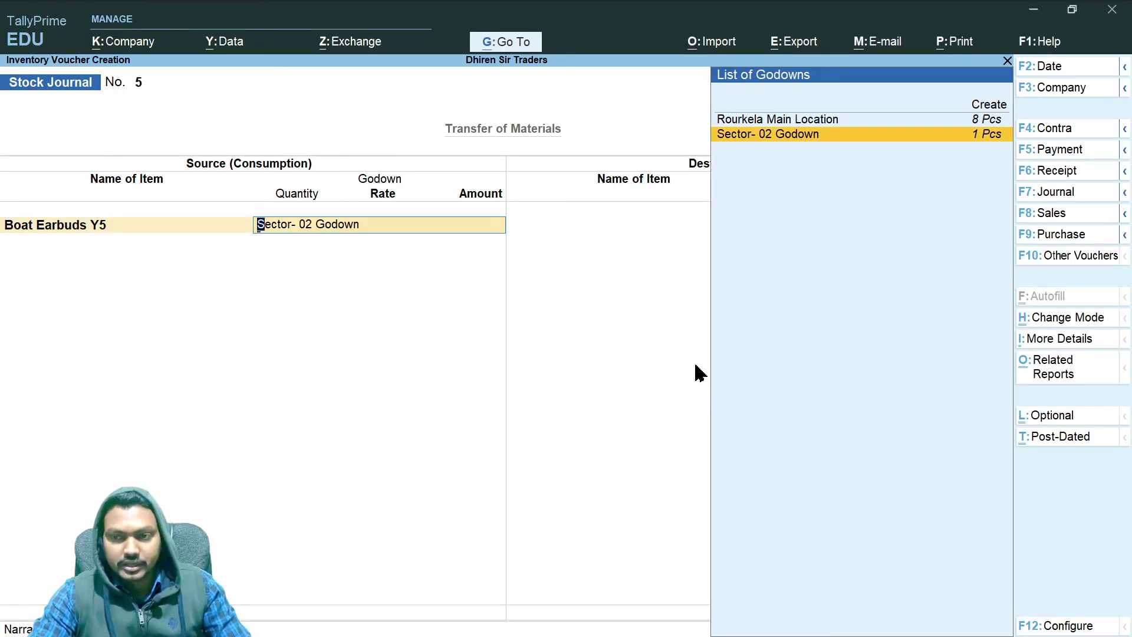
# - Discard the unsaved Stock Journal entry for Boat Earbuds Y5 and return to the Gateway of Tally
pyautogui.press('Escape')
pyautogui.press('Escape')
pyautogui.press('Return')
pyautogui.press('Escape')
pyautogui.press('Escape')
pyautogui.press('Escape')
pyautogui.press('Escape')
pyautogui.click(782, 487)
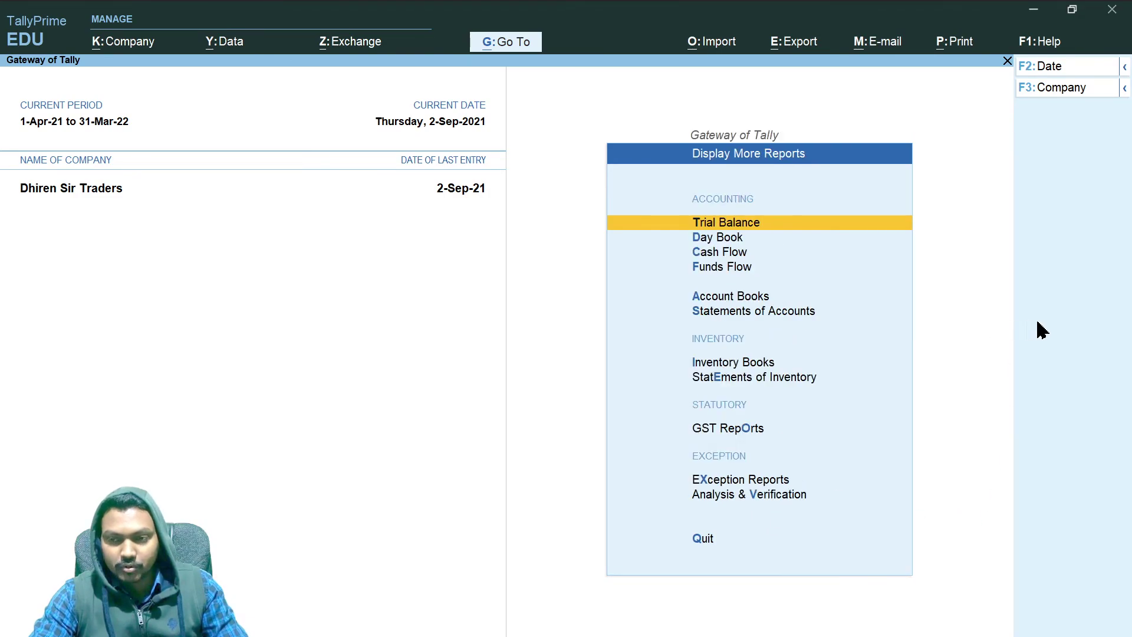
pyautogui.click(786, 378)
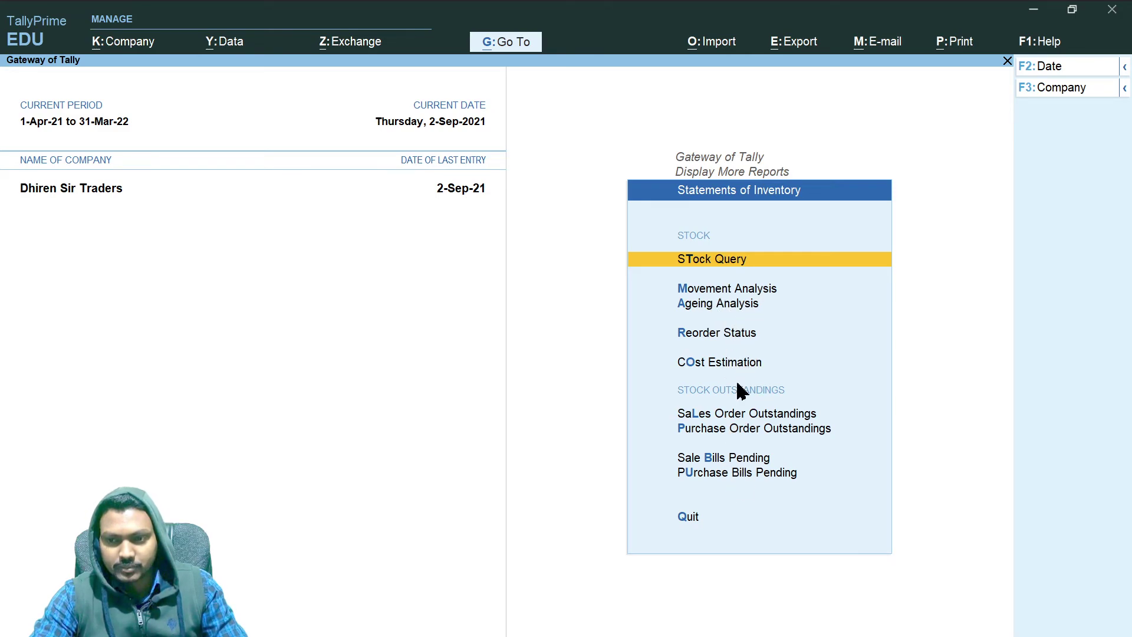
pyautogui.press('Escape')
pyautogui.press('Escape')
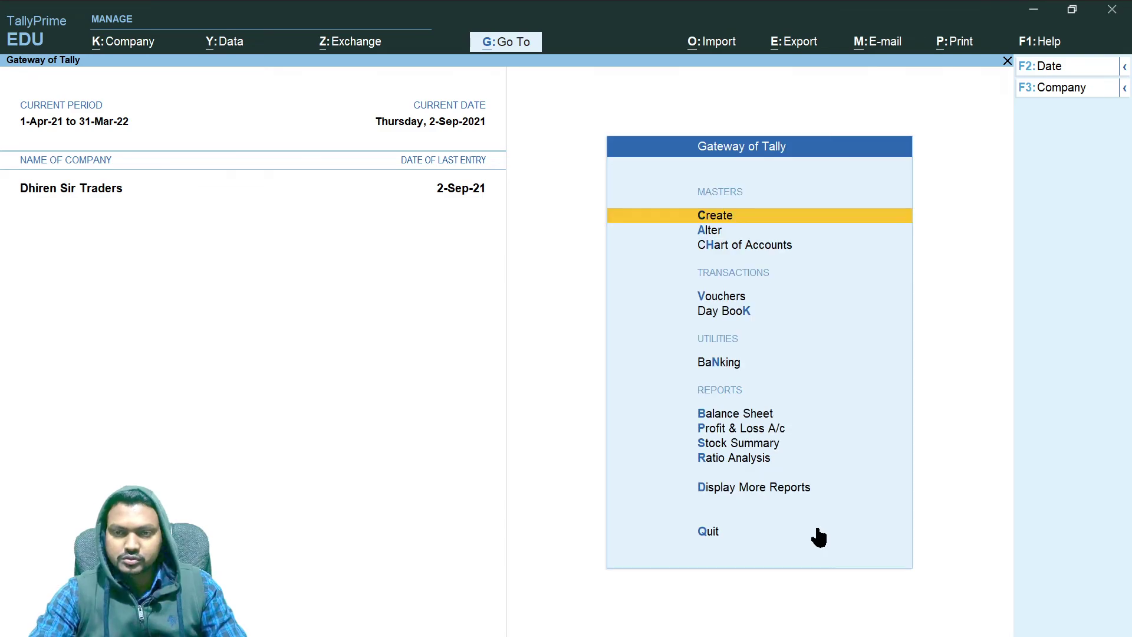
# - Open the Stock Transfer Journal Register from the inventory books
pyautogui.click(781, 488)
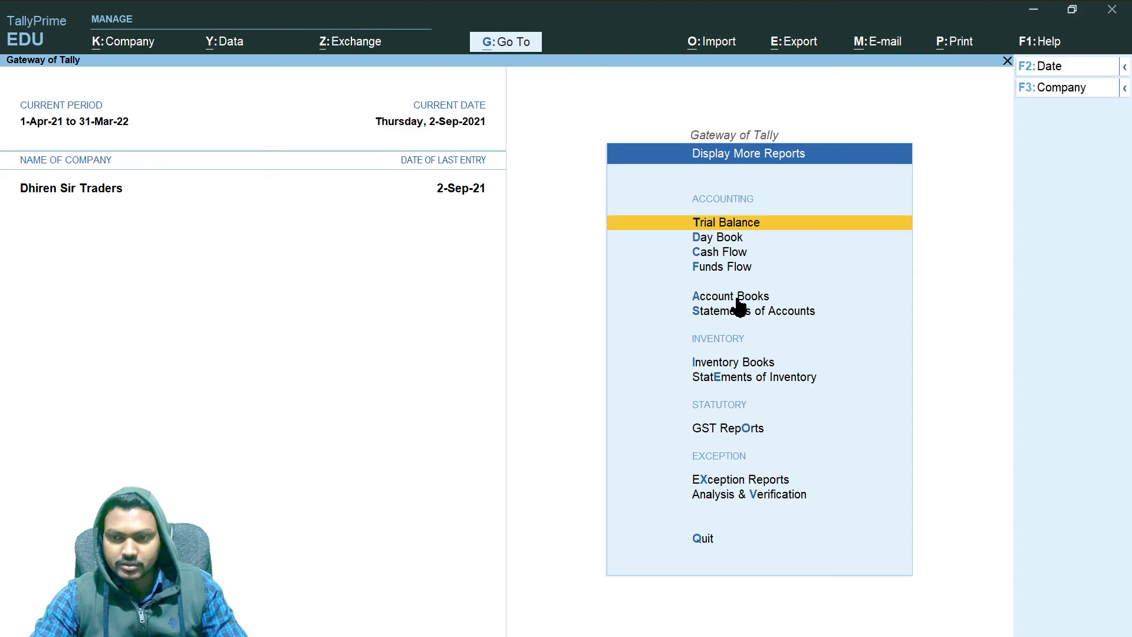
pyautogui.click(727, 362)
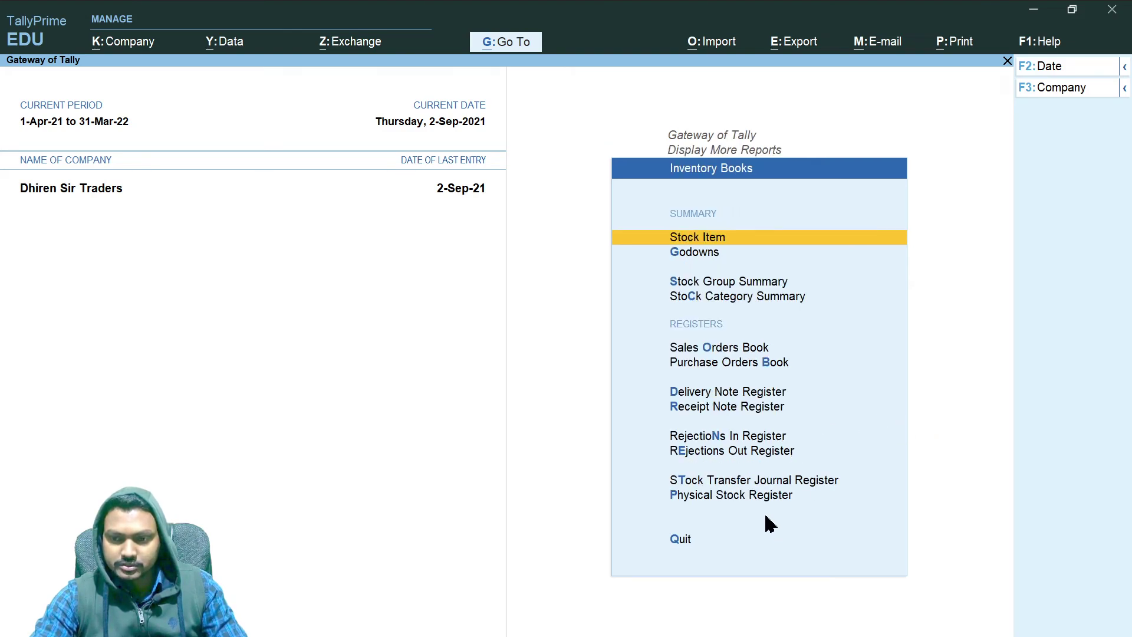
pyautogui.click(813, 481)
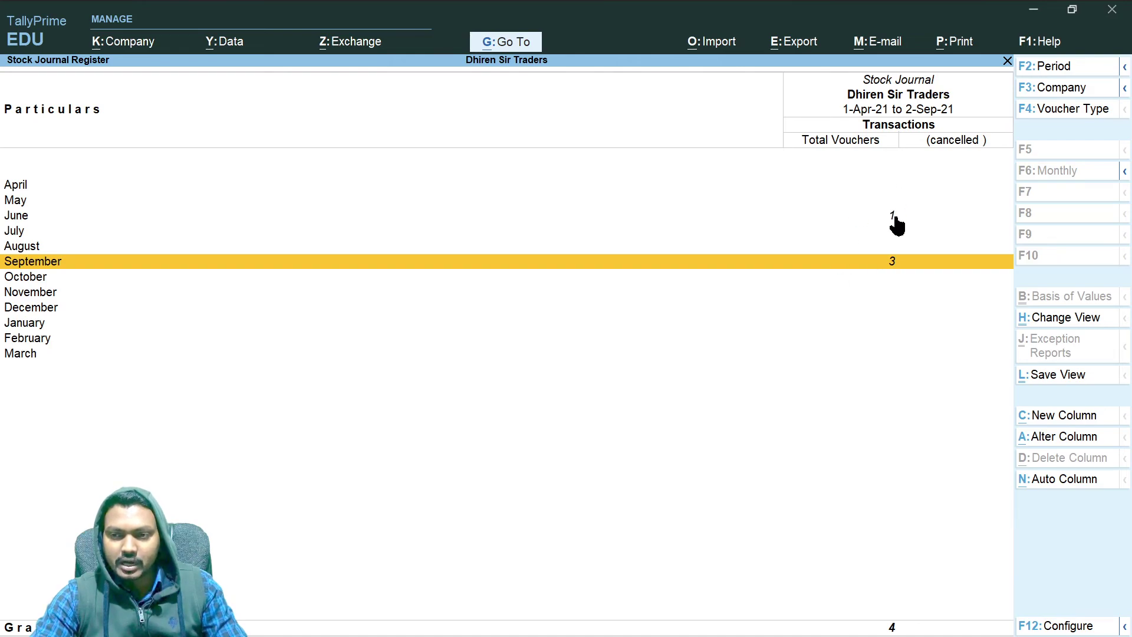
# - Inspect the June Stock Journal voucher for Boat Earbuds Y5, and return to the monthly register
pyautogui.click(896, 224)
pyautogui.press('Return')
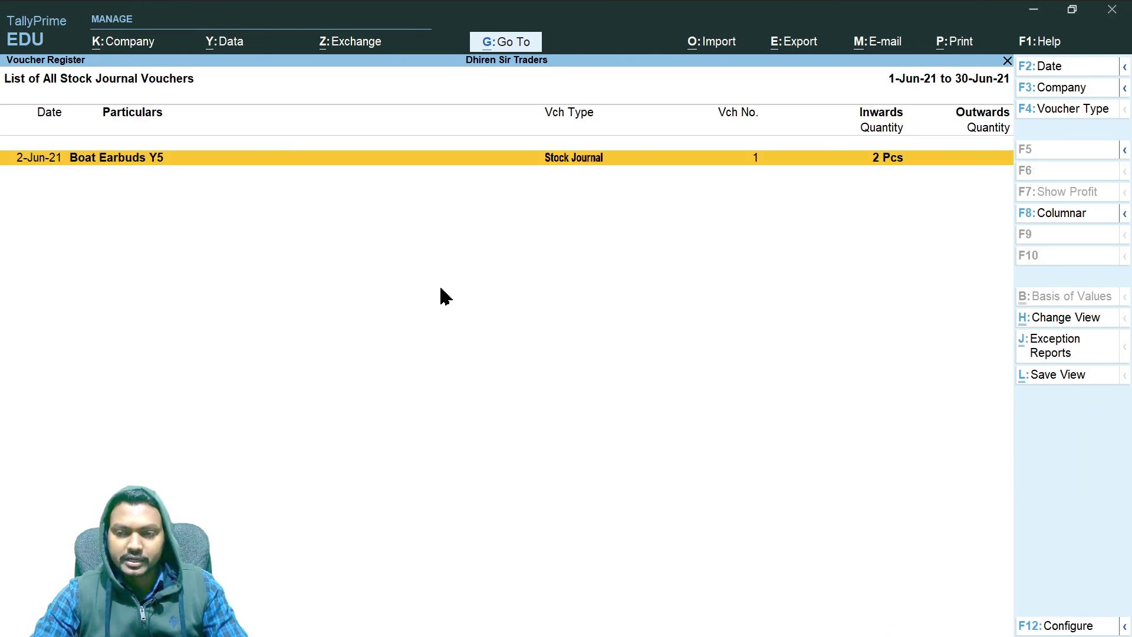
pyautogui.press('Return')
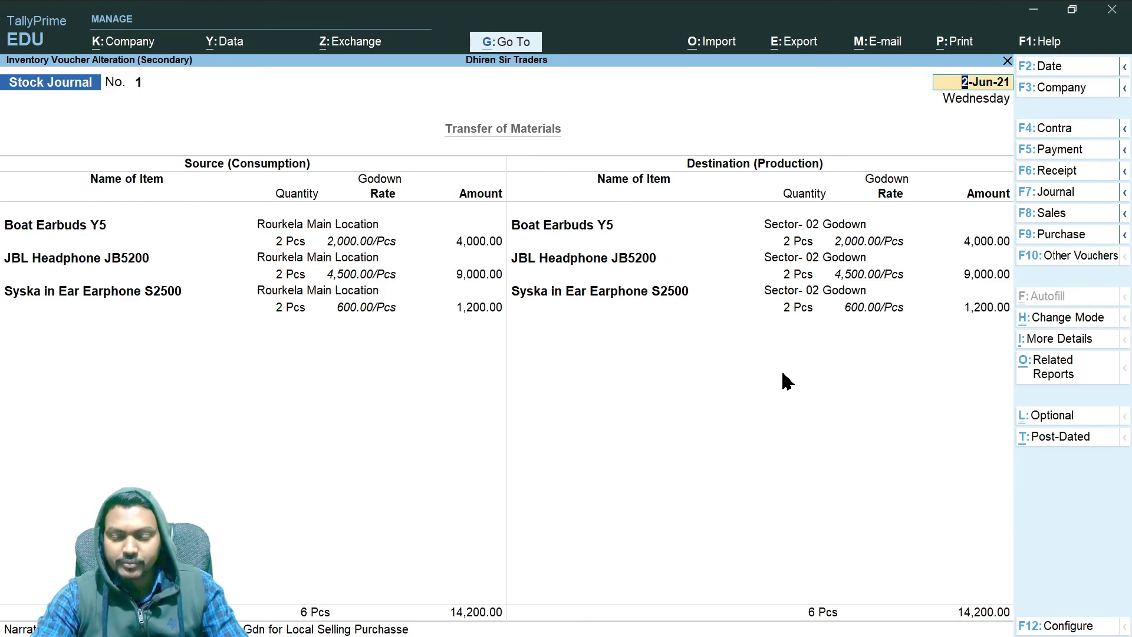
pyautogui.press('Escape')
pyautogui.press('Escape')
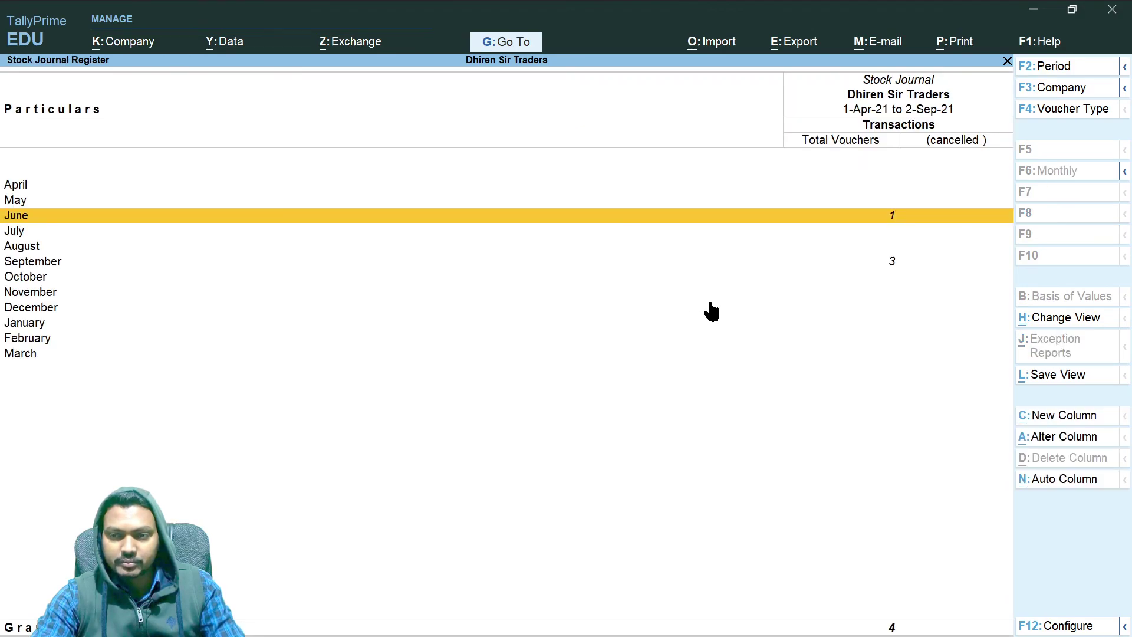
# - List the September Stock Journal vouchers, inspect the Vivo V5 Max voucher, and return to the list
pyautogui.click(891, 262)
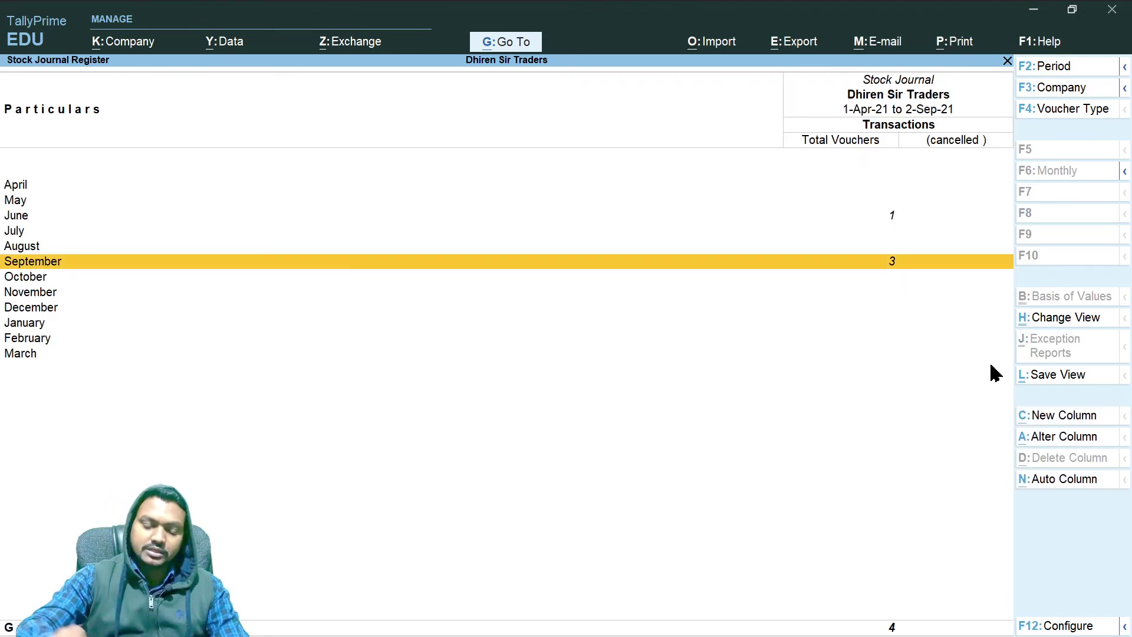
pyautogui.press('Return')
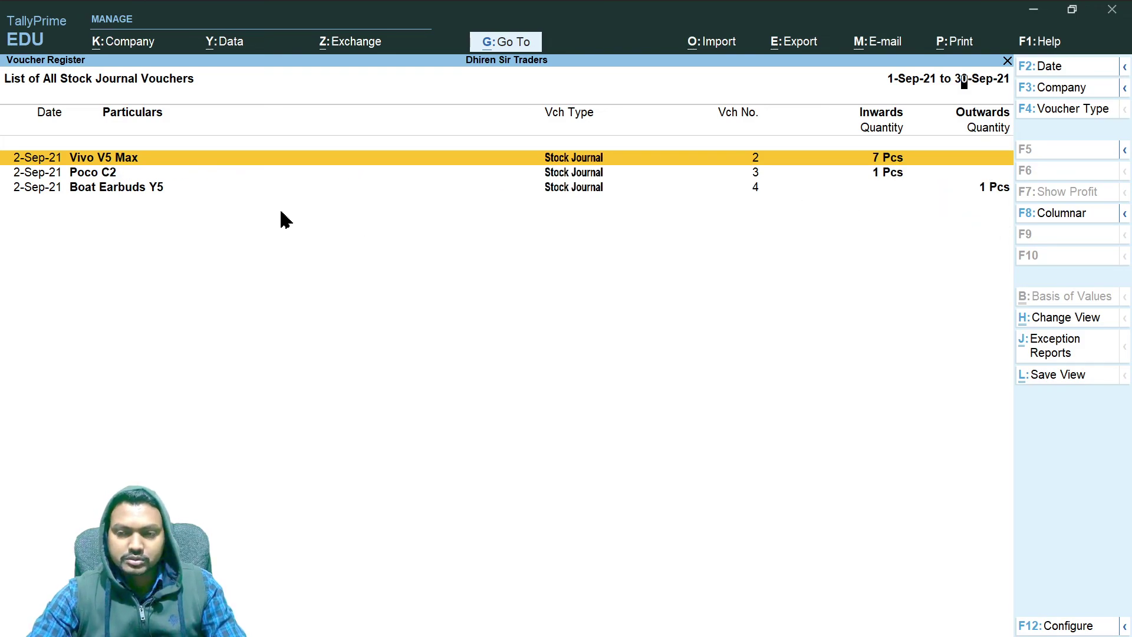
pyautogui.press('Return')
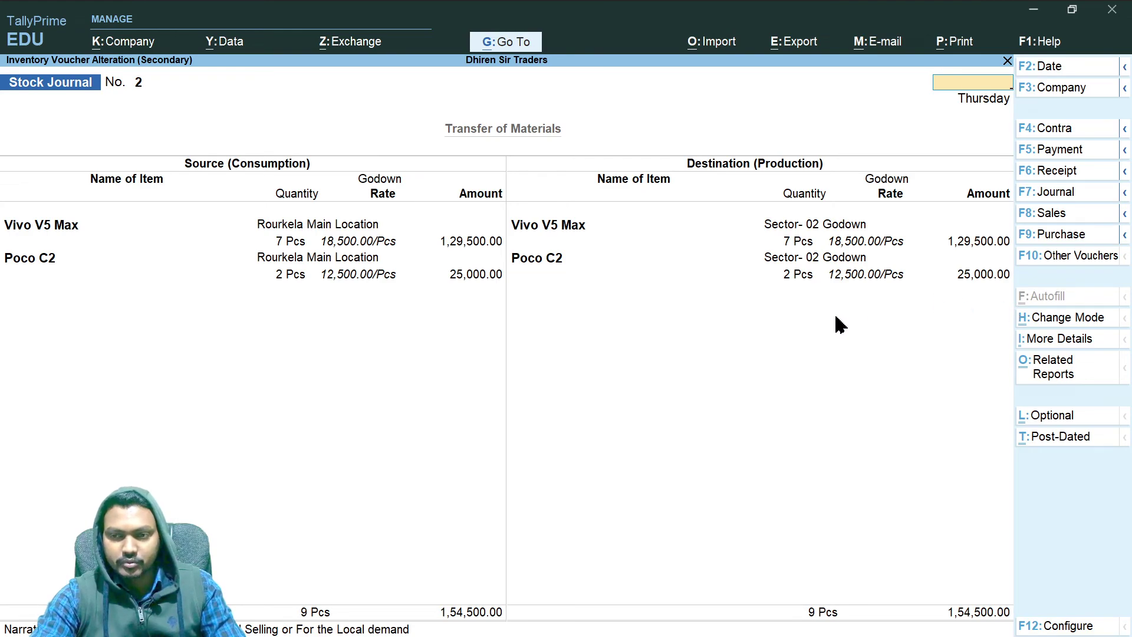
pyautogui.press('Escape')
pyautogui.press('y')
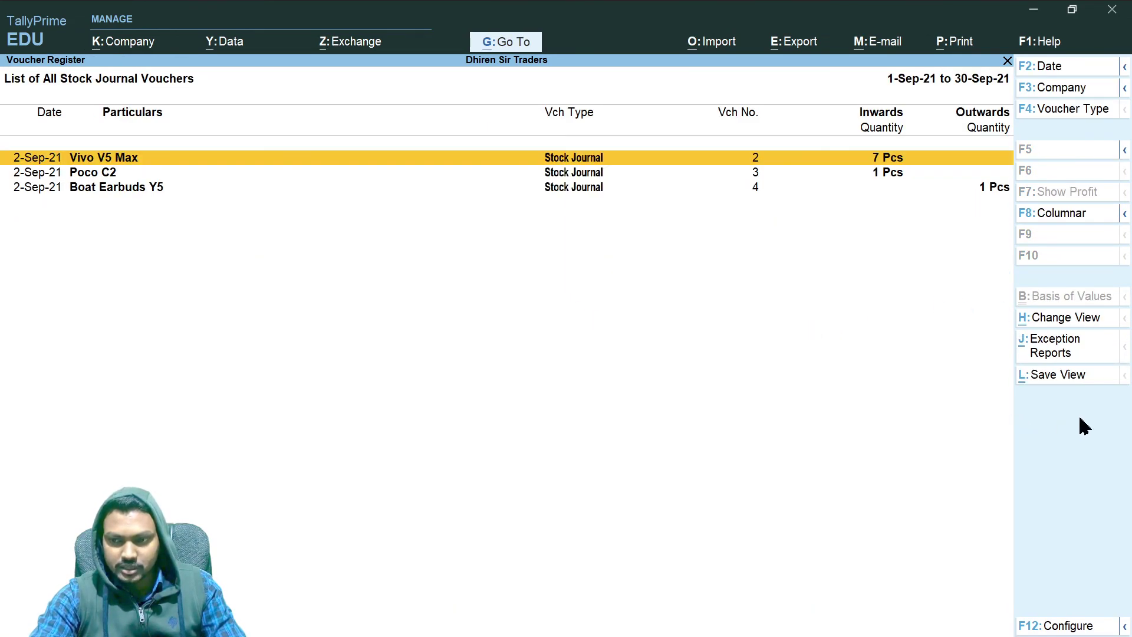
# - View the September Stock Journal vouchers as an Inventory-wise Extract, and return to the voucher list
pyautogui.click(1042, 321)
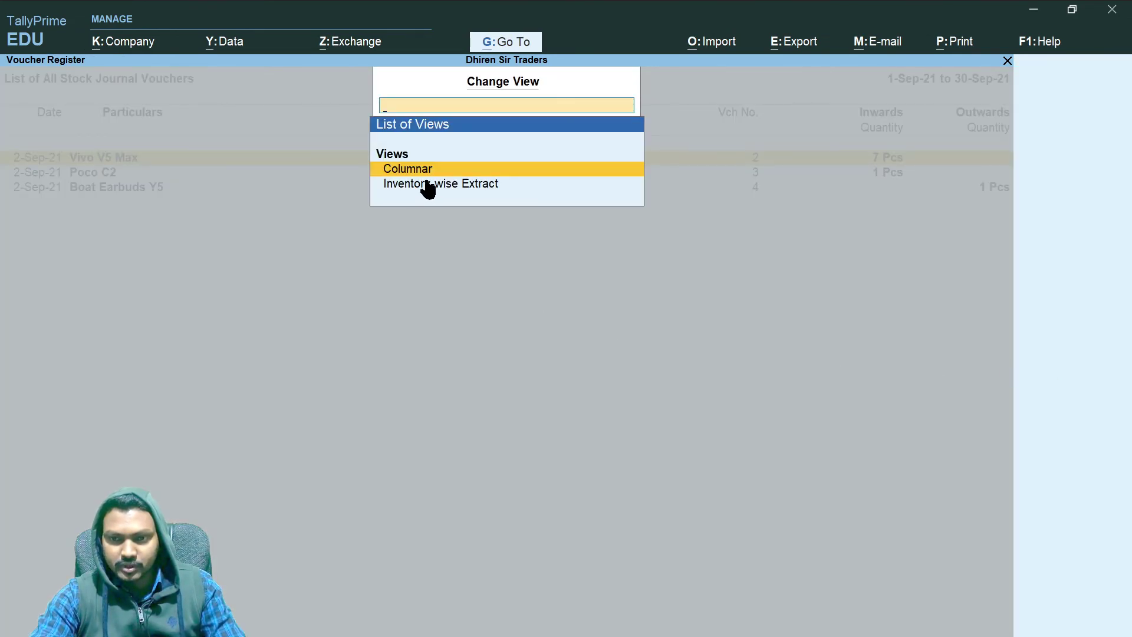
pyautogui.press('Down')
pyautogui.press('Return')
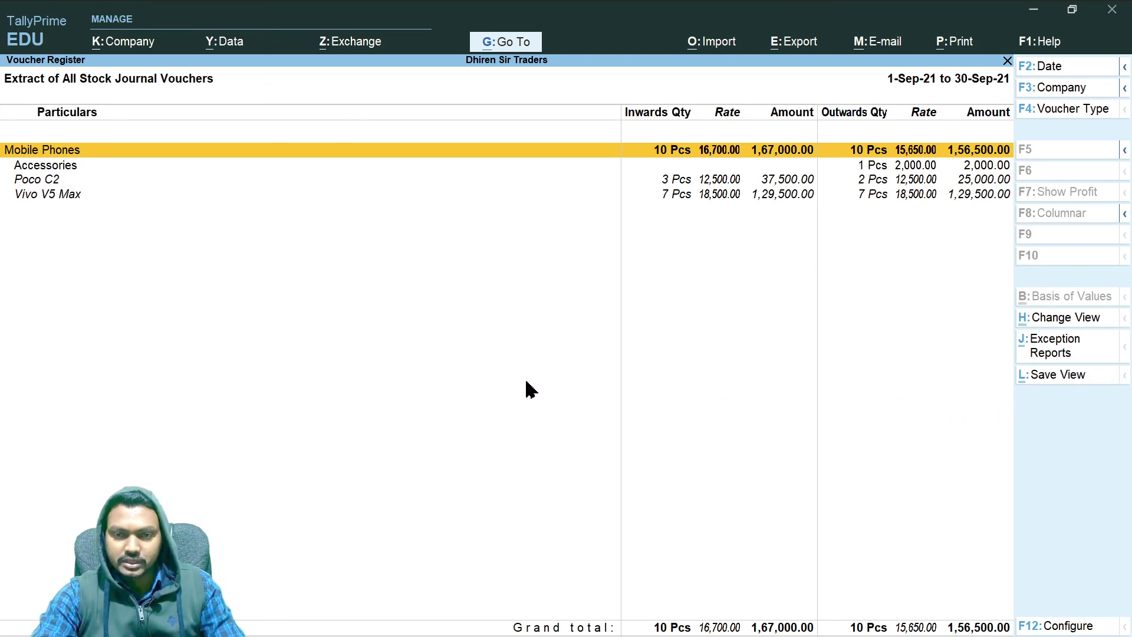
pyautogui.press('Escape')
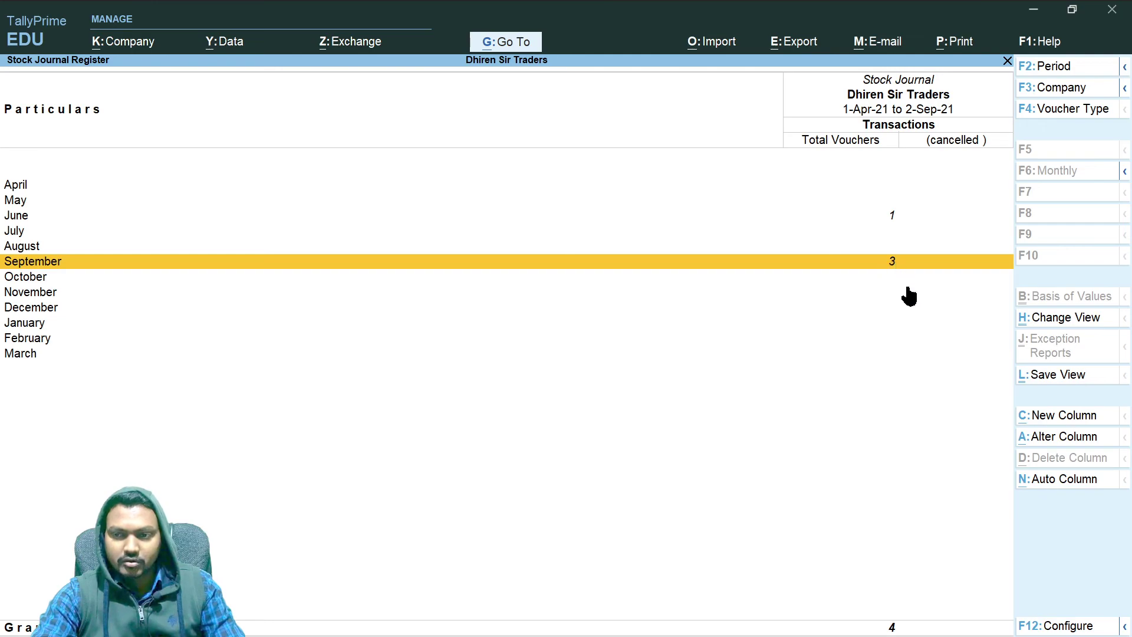
pyautogui.press('Return')
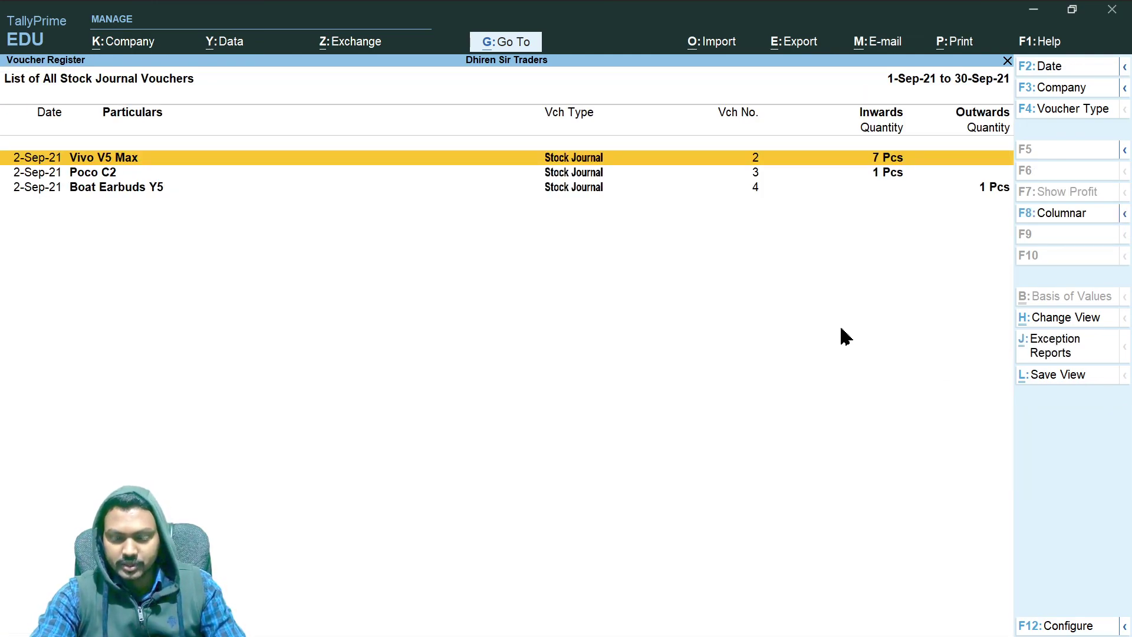
# - Configure the current report's print settings to show narrations for the September Stock Journal vouchers
pyautogui.click(954, 41)
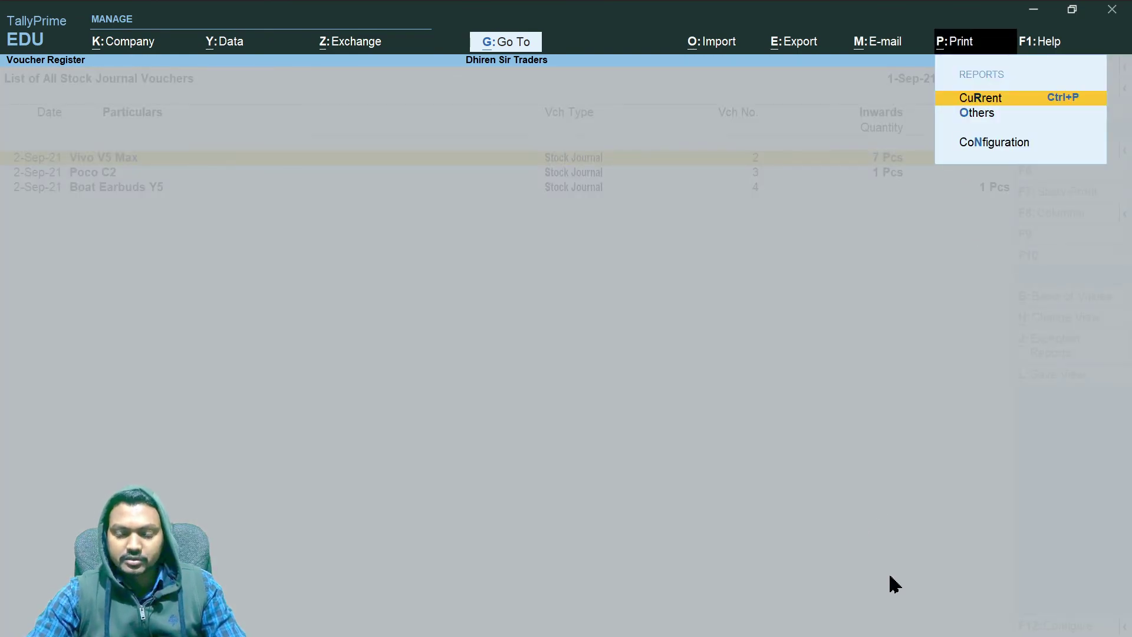
pyautogui.press('Return')
pyautogui.click(383, 454)
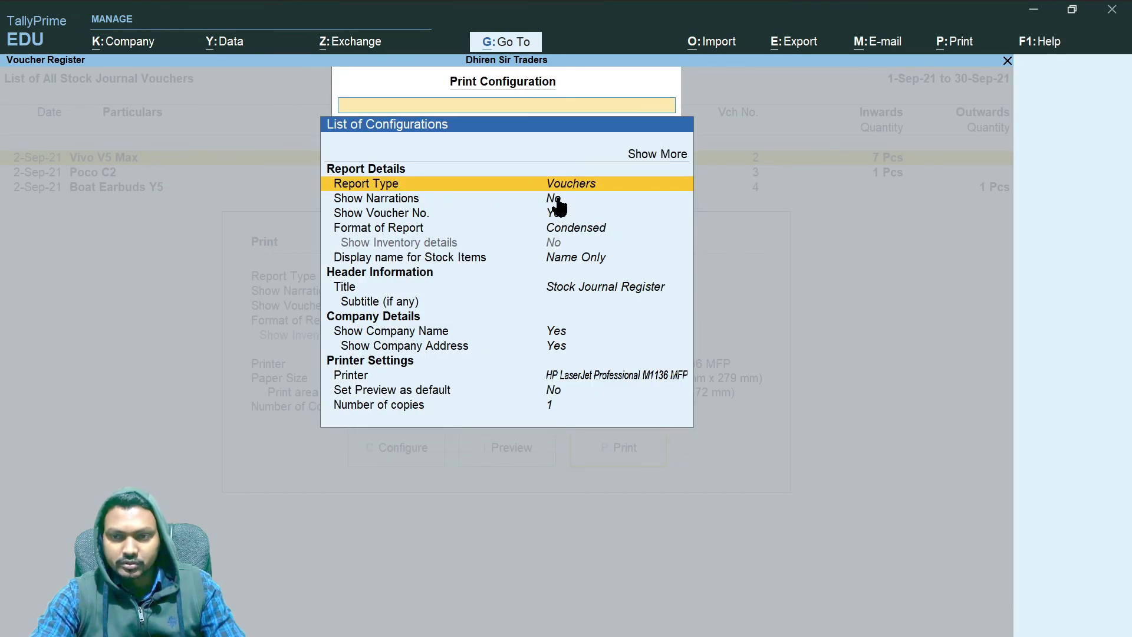
pyautogui.press('Down')
pyautogui.press('Return')
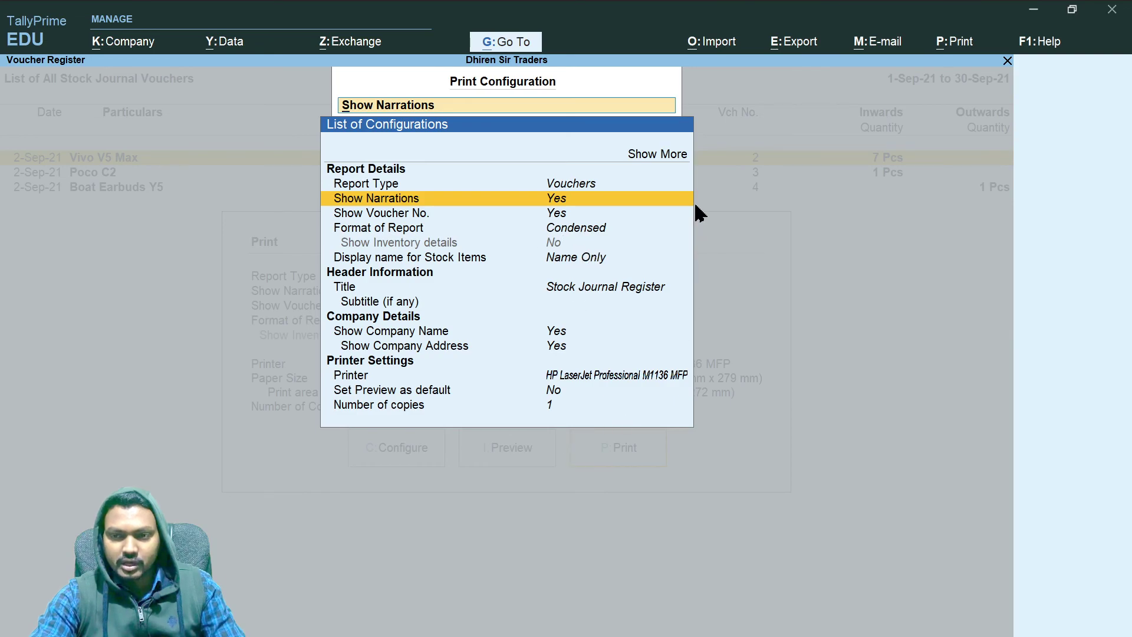
pyautogui.press('Escape')
# - Preview the Stock Journal Register printout with narrations, and return to the voucher list without printing
pyautogui.click(511, 461)
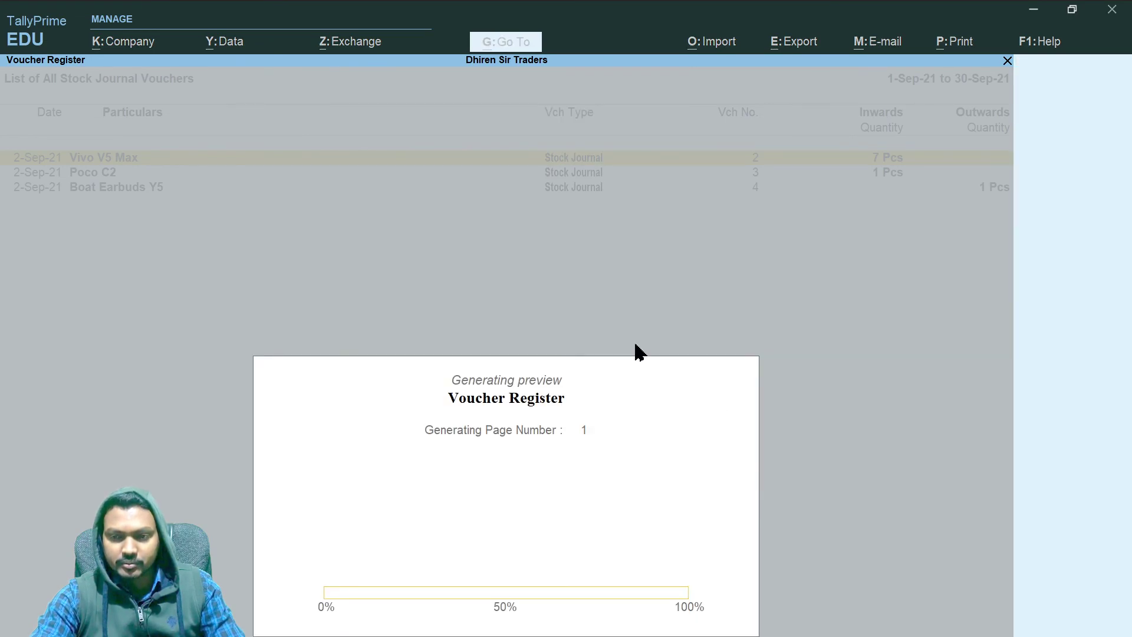
pyautogui.click(678, 612)
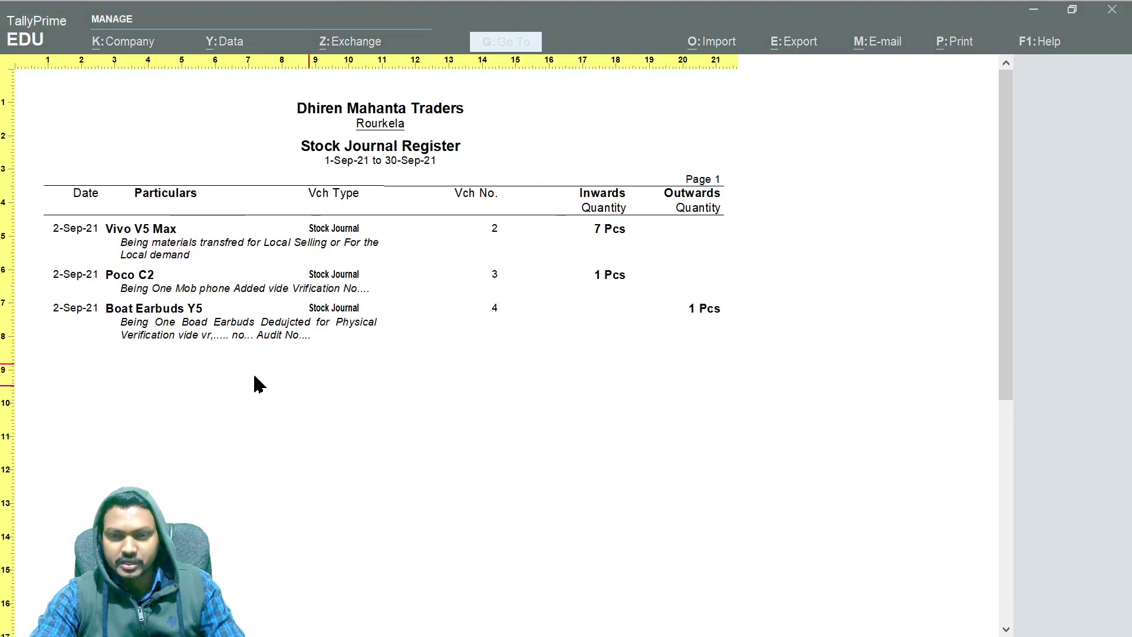
pyautogui.press('Escape')
pyautogui.press('Escape')
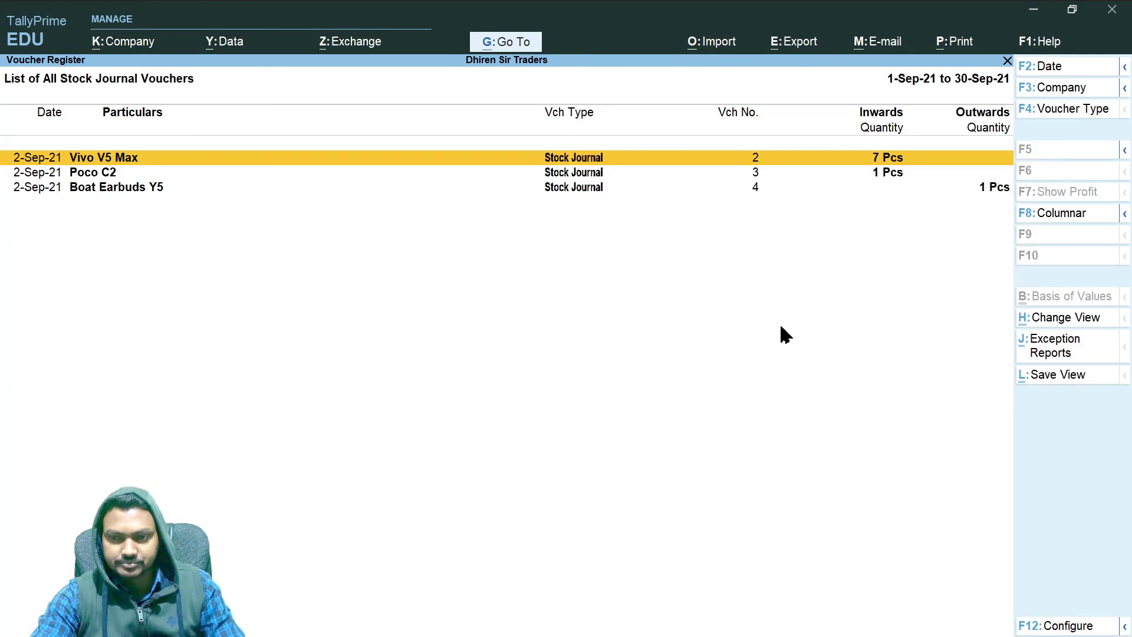
# - Leave the stock journal reports for the Gateway of Tally without quitting, and open the Day Book
pyautogui.press('Escape')
pyautogui.press('Escape')
pyautogui.press('Escape')
pyautogui.press('Escape')
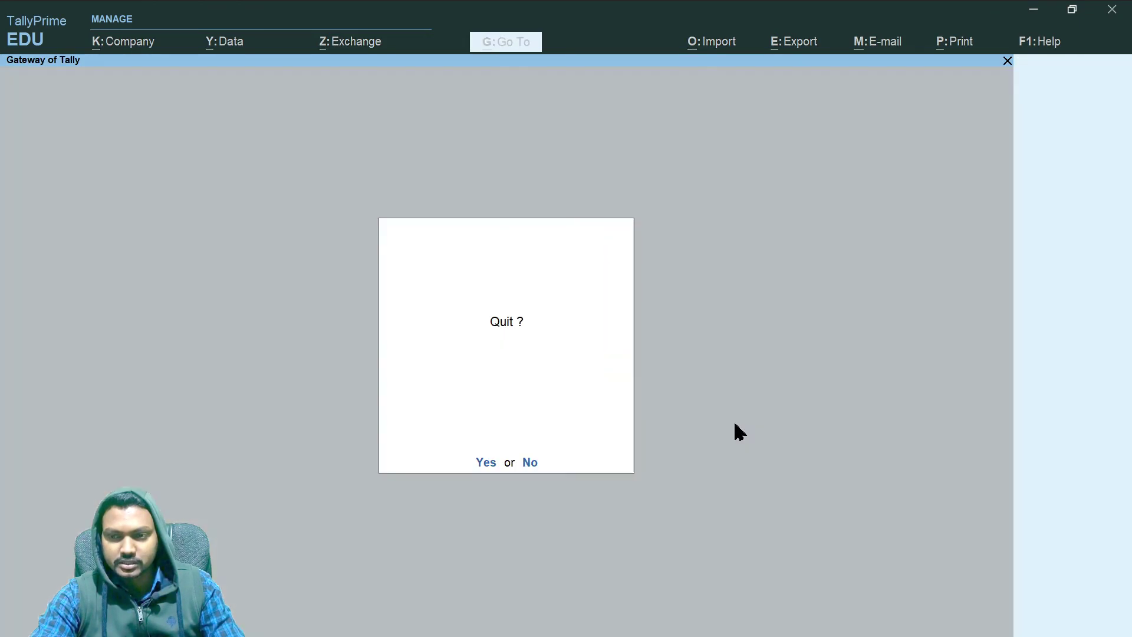
pyautogui.press('n')
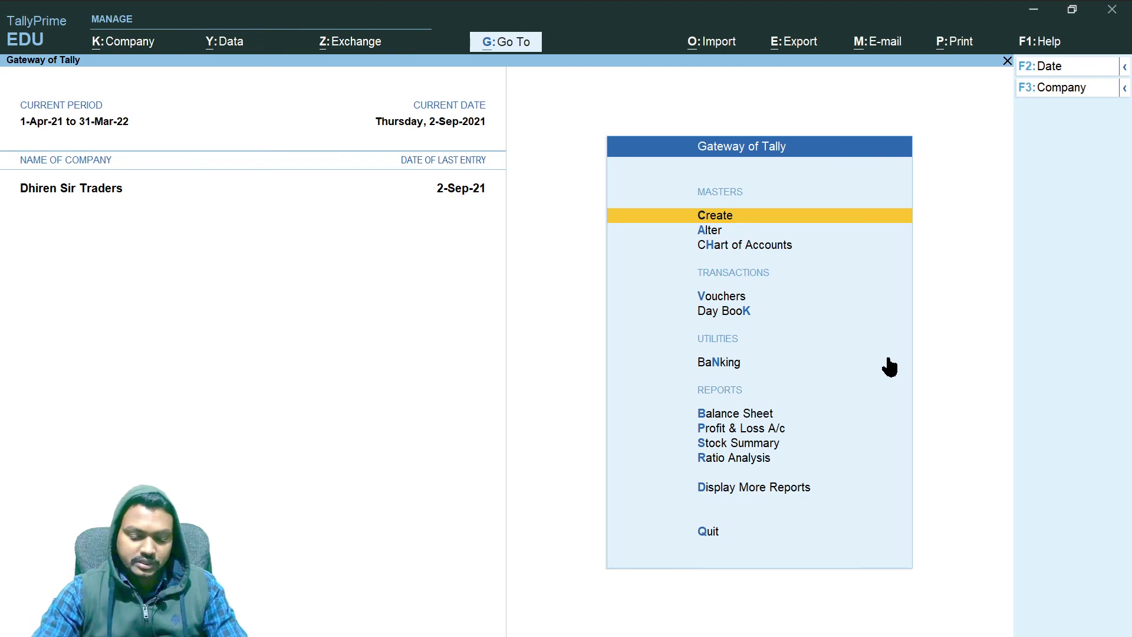
pyautogui.press('k')
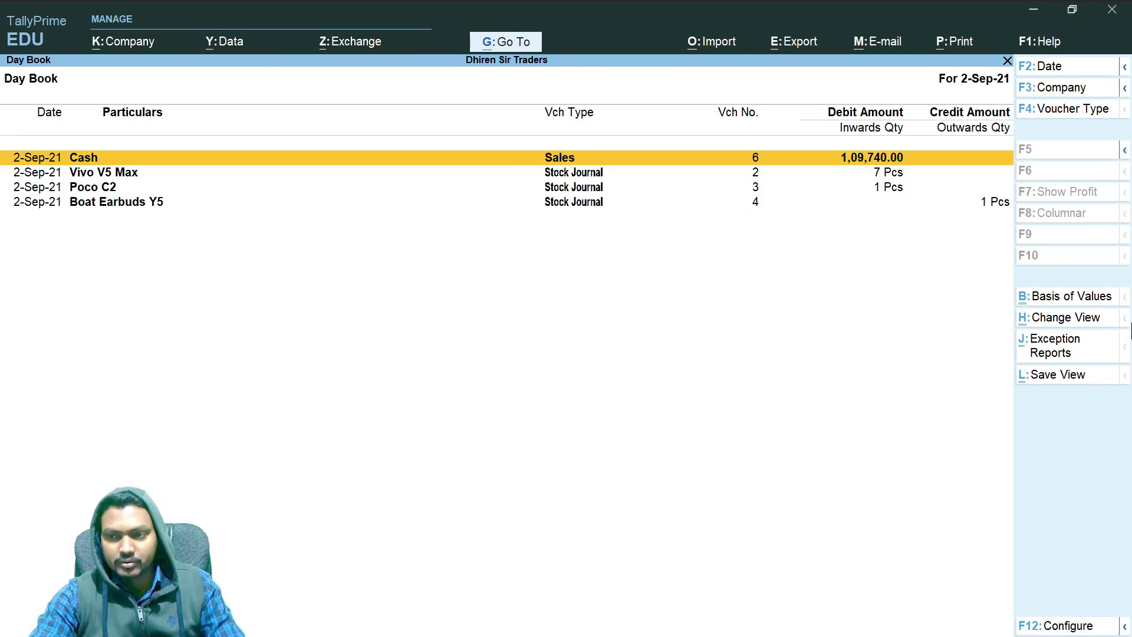
# - Check the Day Book's available views and print options, and return to the Gateway of Tally
pyautogui.click(1064, 318)
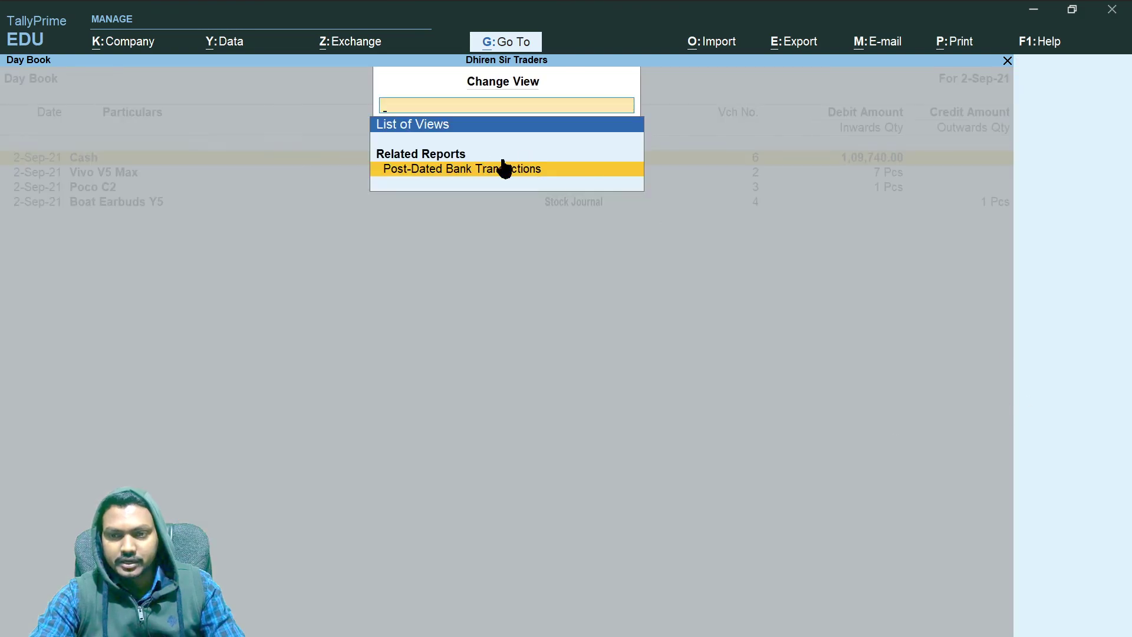
pyautogui.press('Escape')
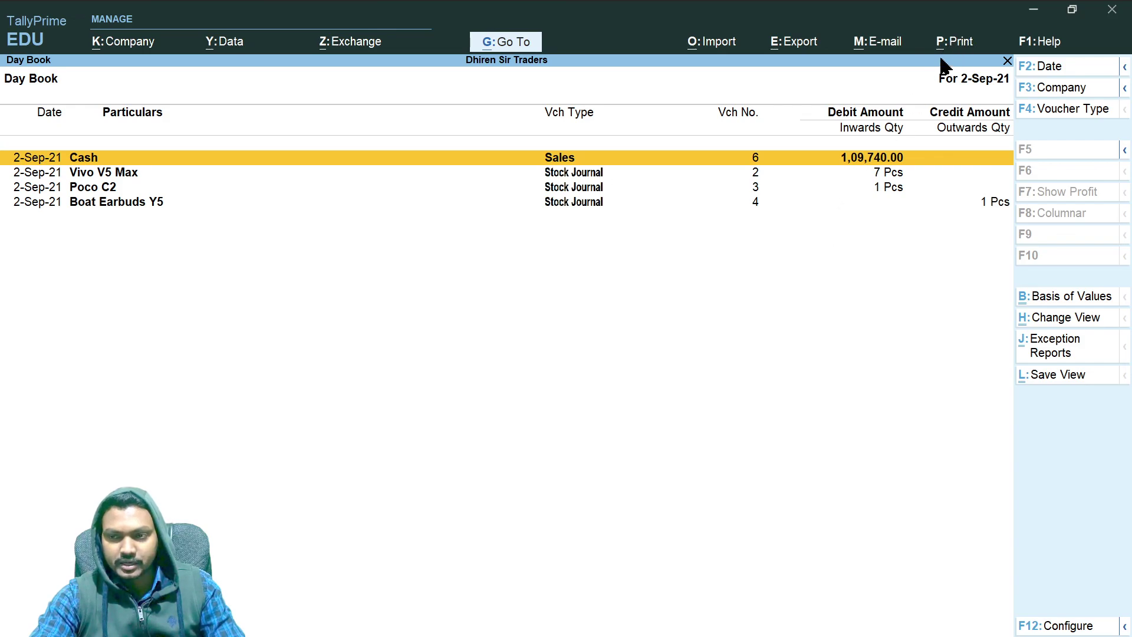
pyautogui.hotkey('alt', 'p')
pyautogui.press('Escape')
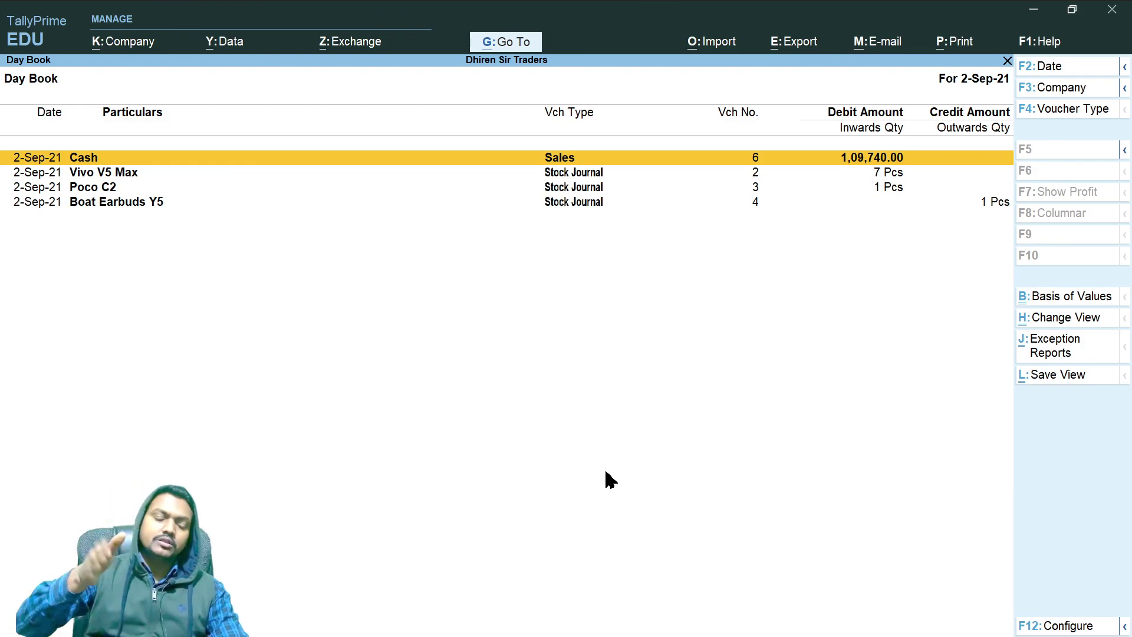
pyautogui.press('Escape')
pyautogui.press('Home')
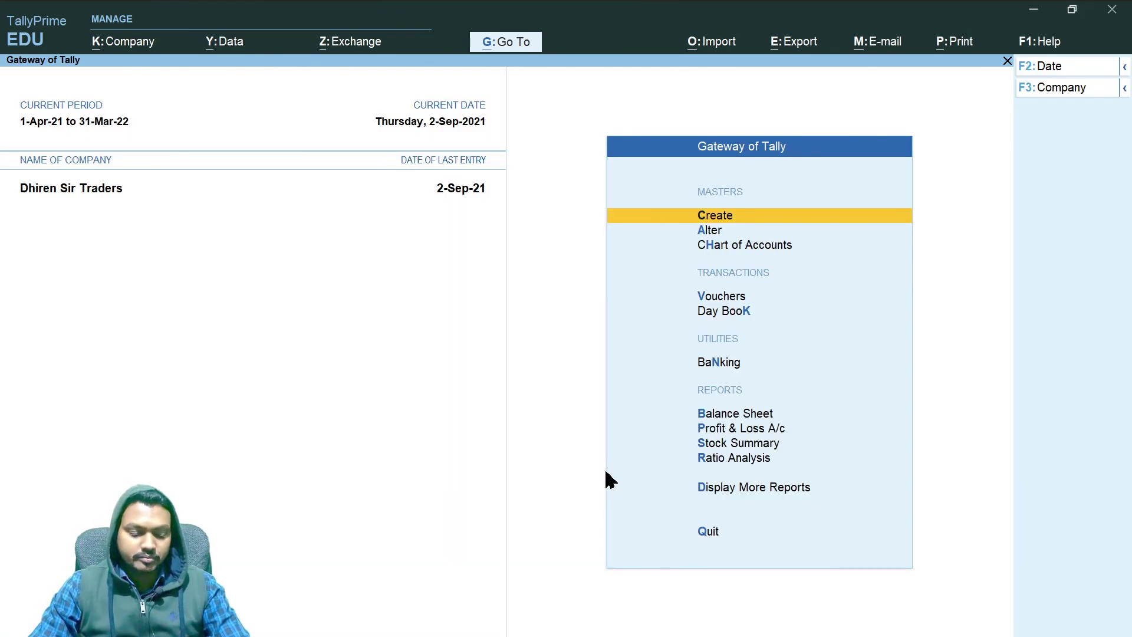
pyautogui.hotkey('alt', 'Tab')
pyautogui.hotkey('alt', 'Tab')
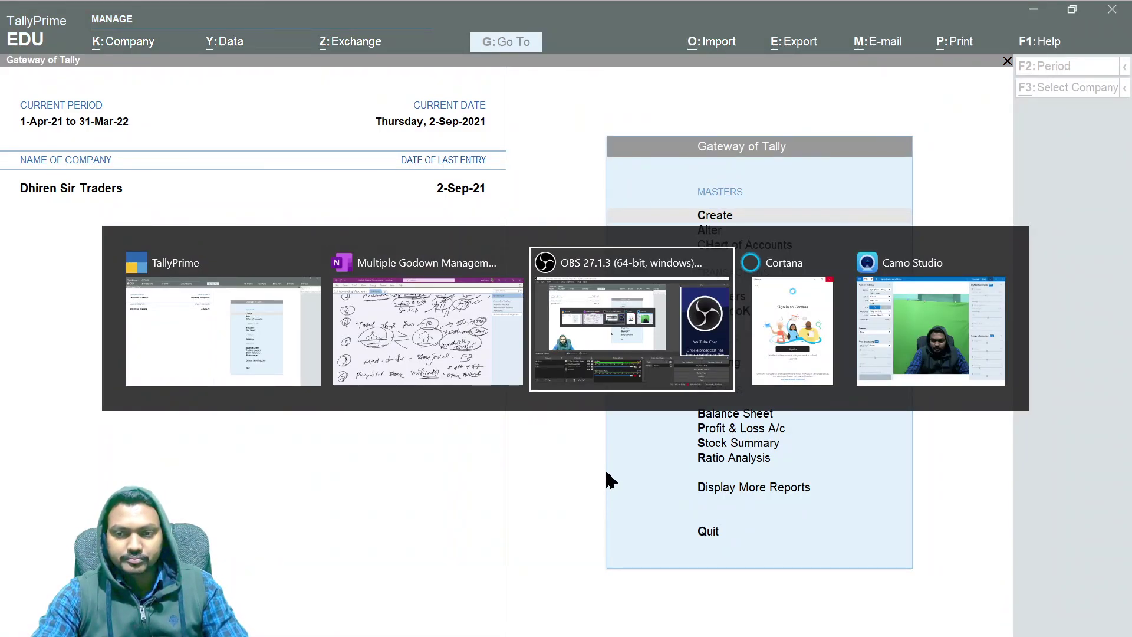